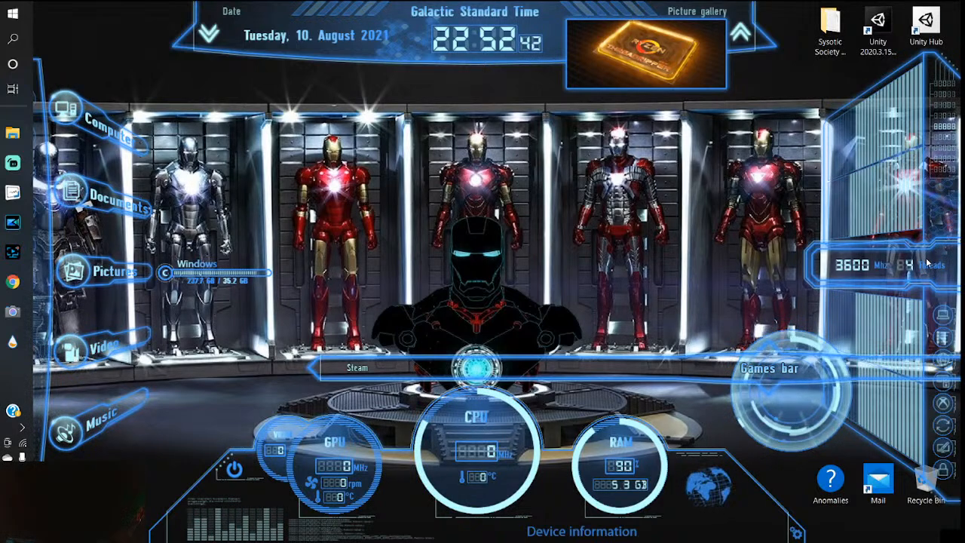
- Switch to PowerDirector and bring up the floating timeline preview window
{"action": "mouse_move", "coordinate": [6, 223]}
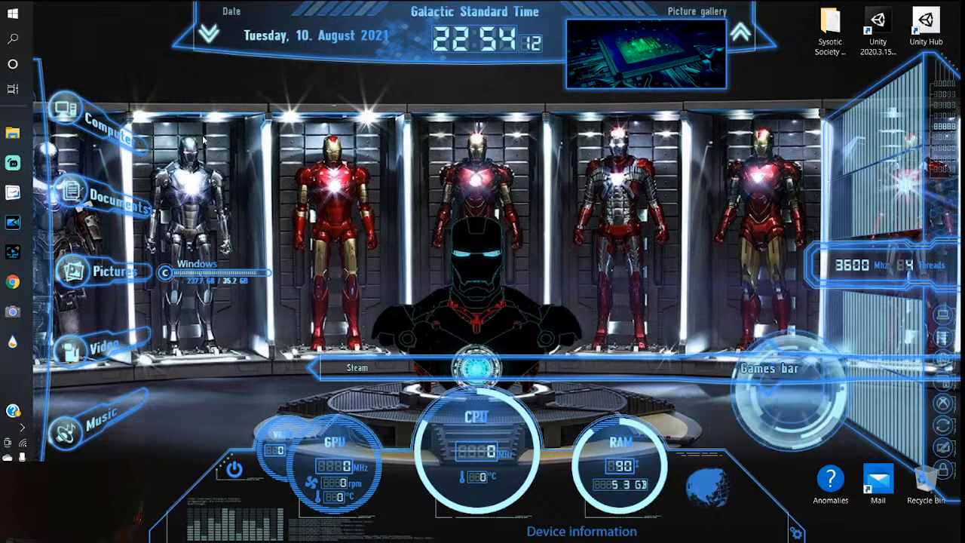
{"action": "left_click", "coordinate": [223, 343]}
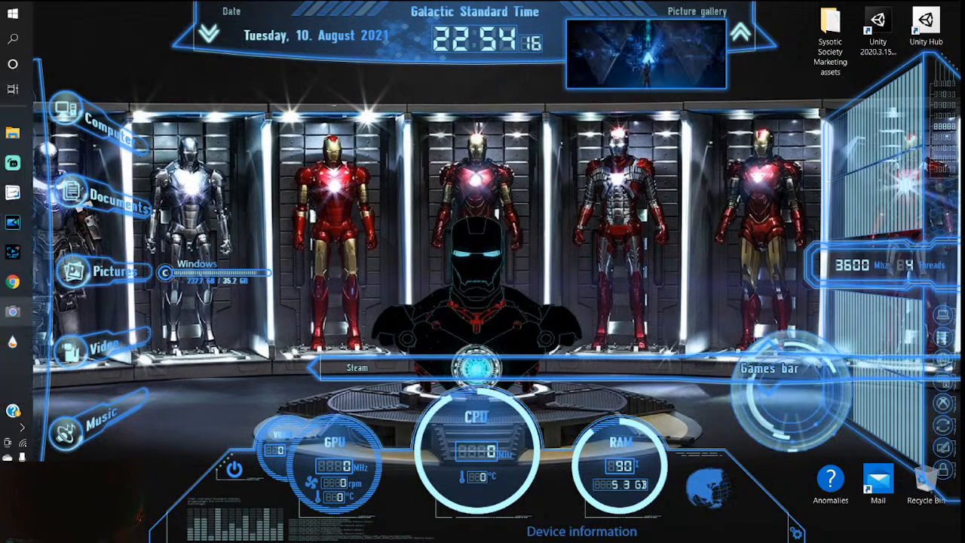
{"action": "left_click", "coordinate": [12, 223]}
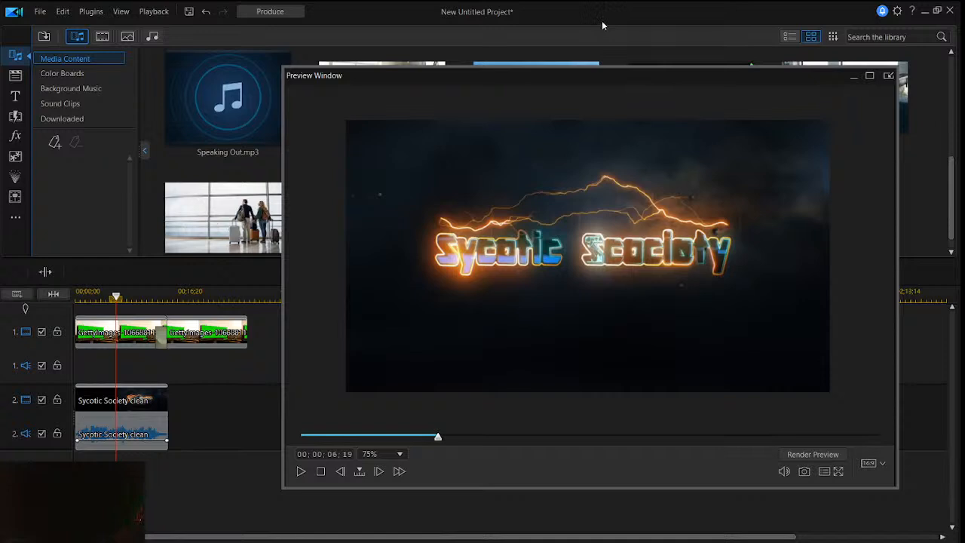
{"action": "left_click", "coordinate": [853, 76]}
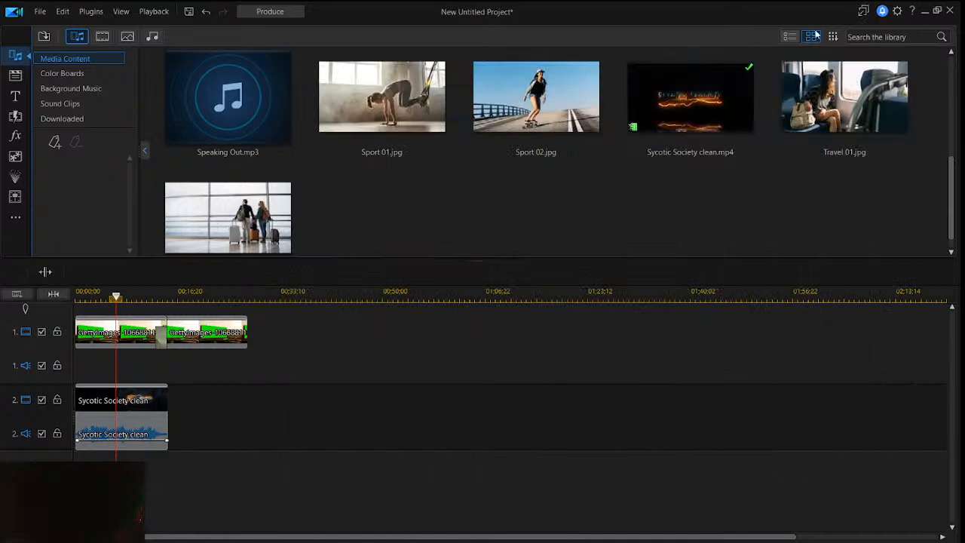
{"action": "left_click", "coordinate": [864, 11]}
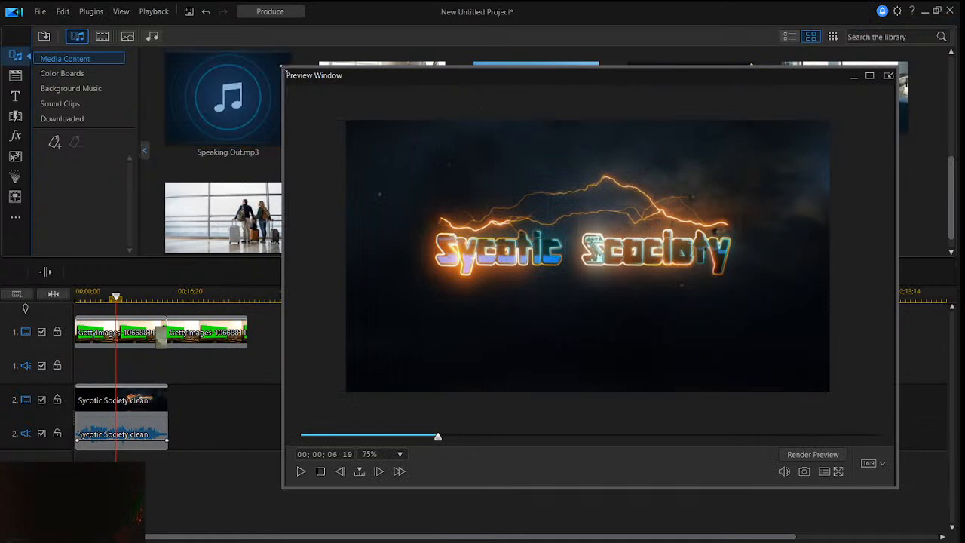
- Resize and reposition the floating preview window until the whole video frame fits, with the Sycotic Society clip on track 2 selected
{"action": "left_click_drag", "start_coordinate": [283, 66], "coordinate": [382, 170]}
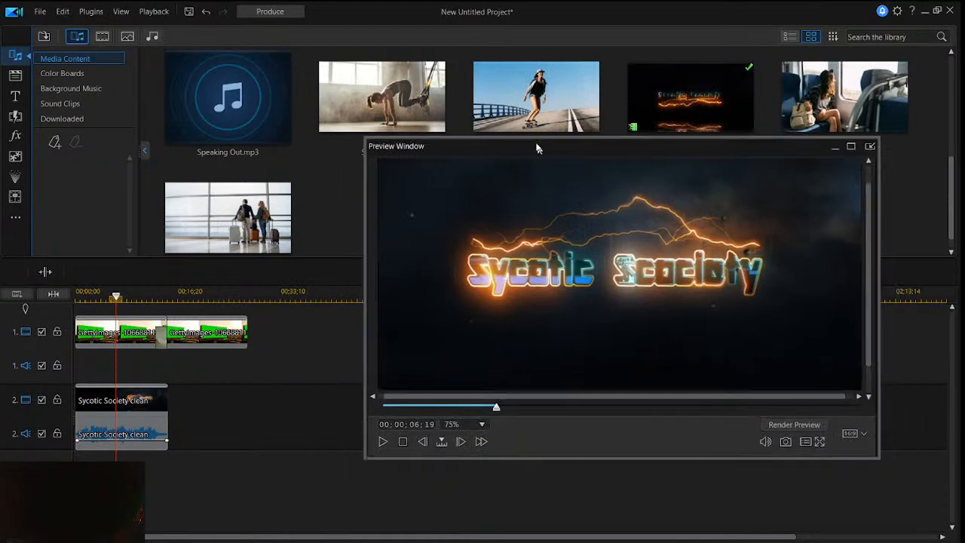
{"action": "left_click", "coordinate": [143, 338]}
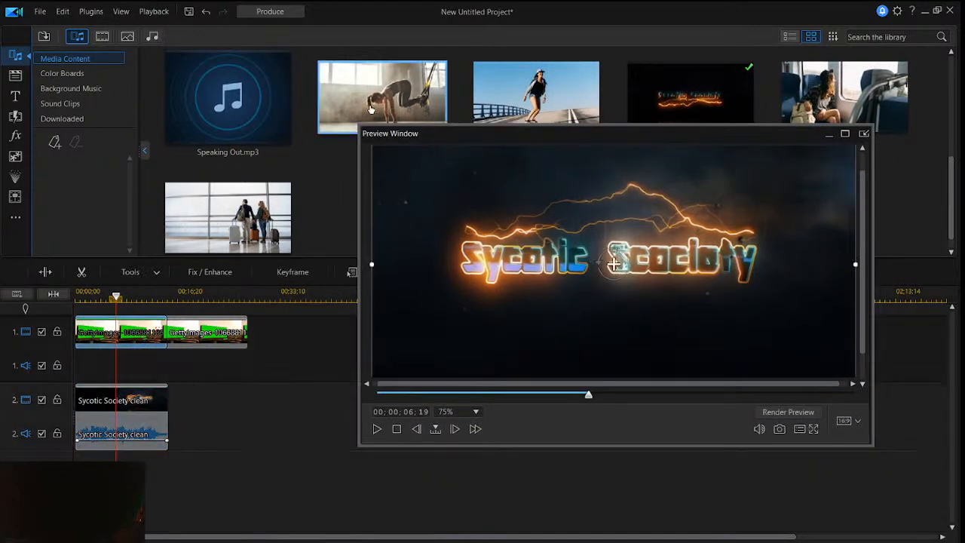
{"action": "left_click_drag", "start_coordinate": [359, 126], "coordinate": [334, 86]}
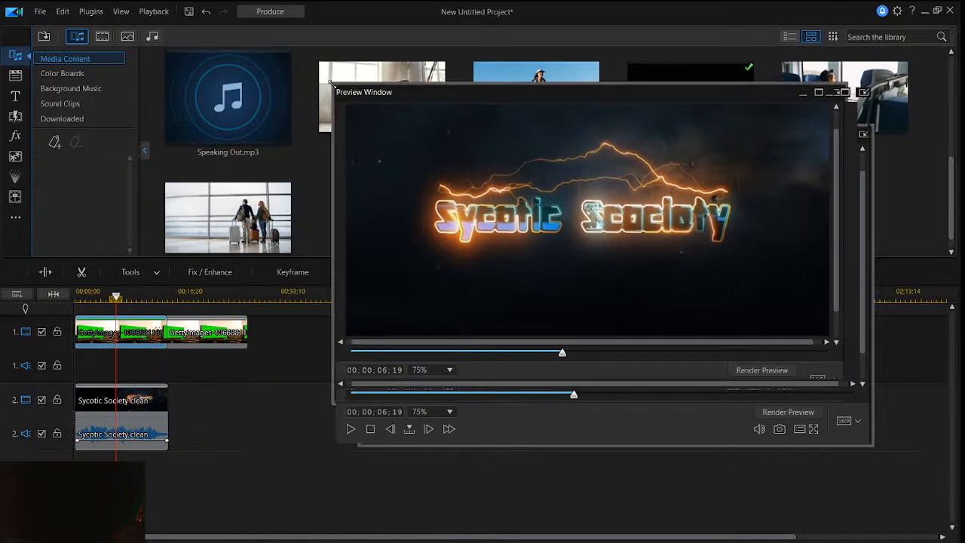
{"action": "left_click", "coordinate": [134, 402]}
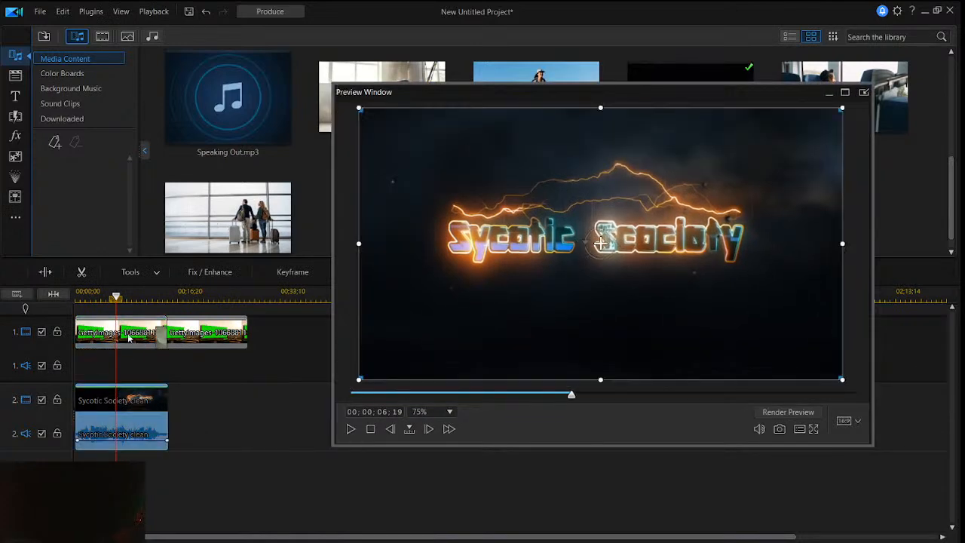
{"action": "left_click", "coordinate": [126, 338]}
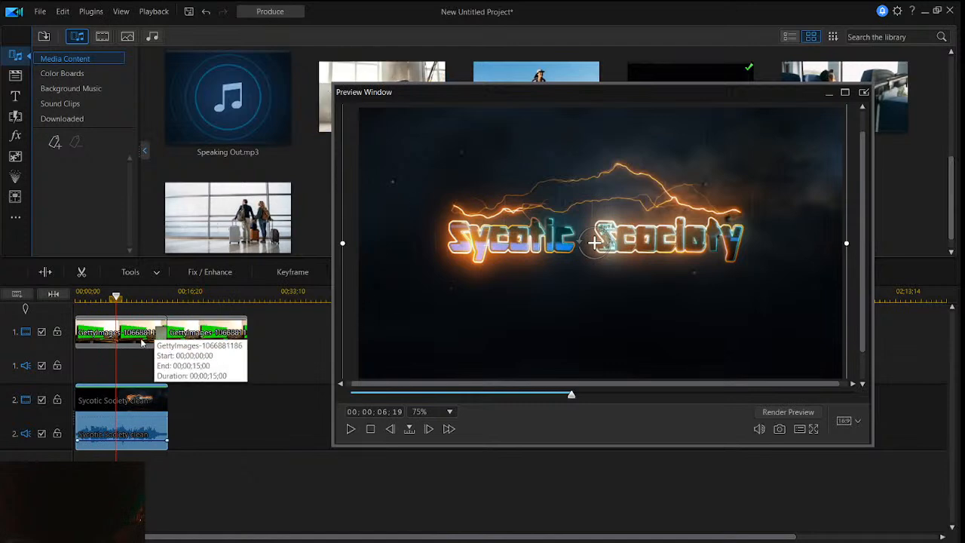
{"action": "left_click_drag", "start_coordinate": [395, 96], "coordinate": [389, 142]}
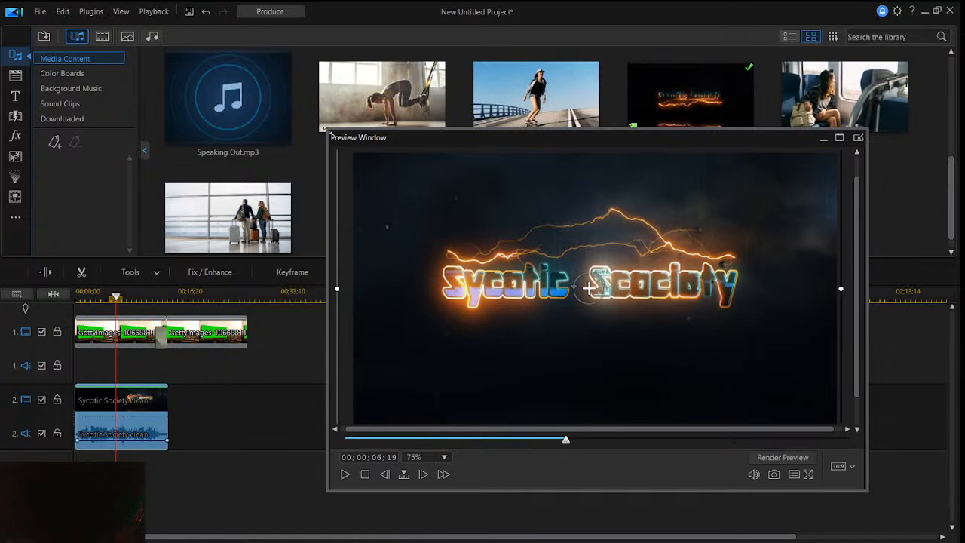
{"action": "left_click_drag", "start_coordinate": [325, 128], "coordinate": [267, 79]}
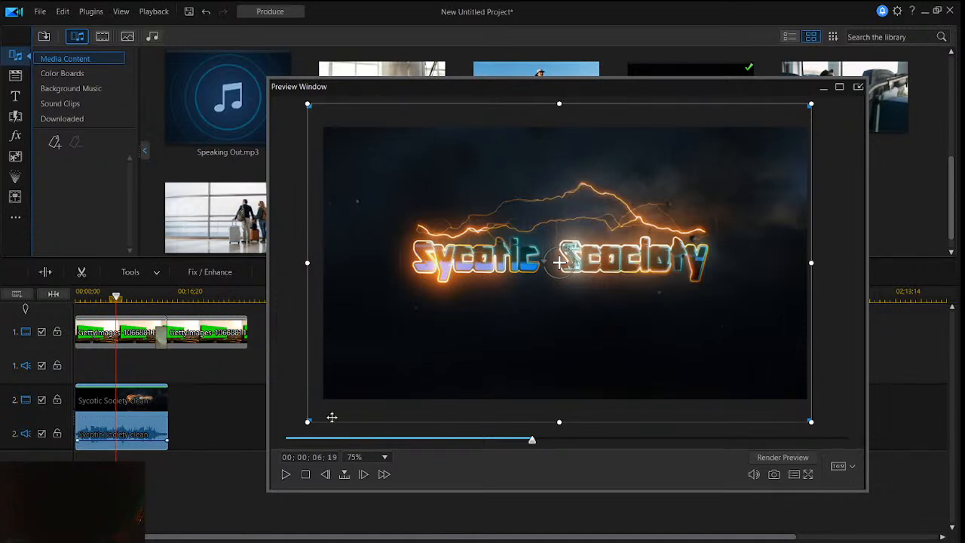
- Shrink the Sycotic Society clip in the preview and place it over the right half of the green billboard
{"action": "left_click_drag", "start_coordinate": [305, 428], "coordinate": [545, 298]}
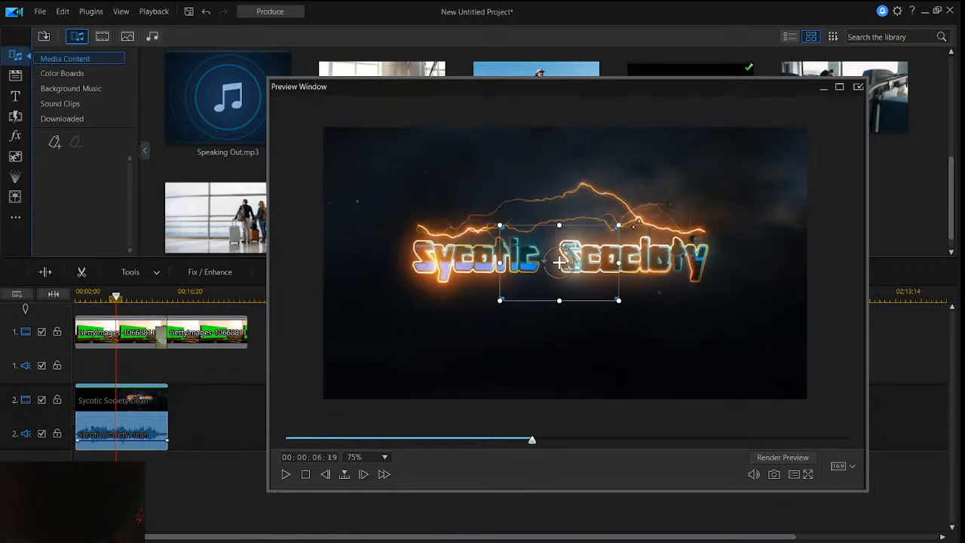
{"action": "left_click_drag", "start_coordinate": [598, 251], "coordinate": [742, 249]}
{"action": "left_click_drag", "start_coordinate": [728, 282], "coordinate": [728, 246]}
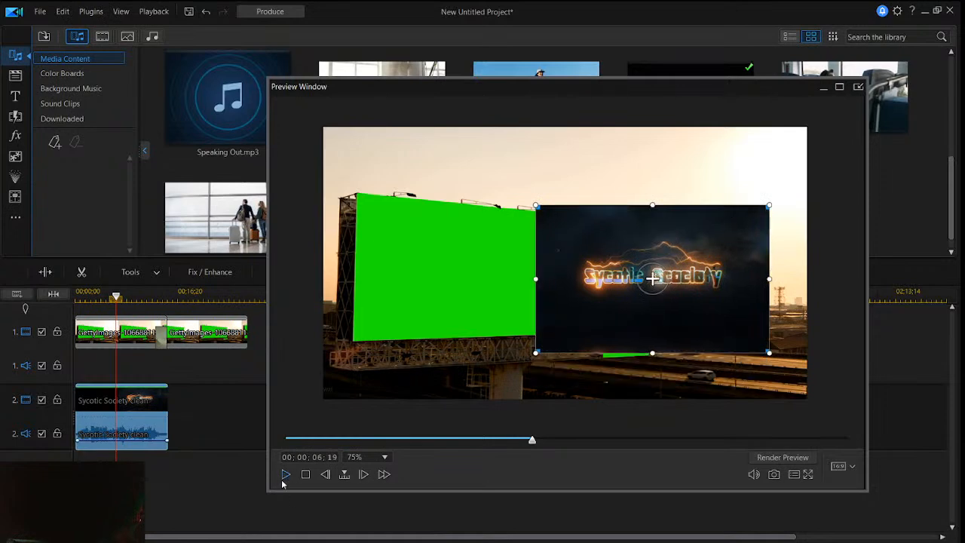
- Play the composition briefly in the preview window and pause it
{"action": "left_click", "coordinate": [241, 453]}
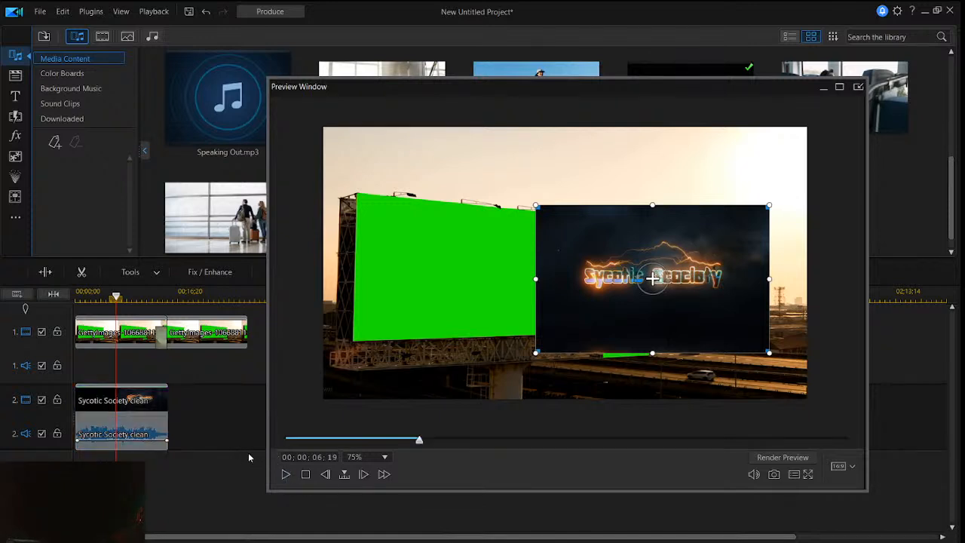
{"action": "left_click", "coordinate": [284, 477]}
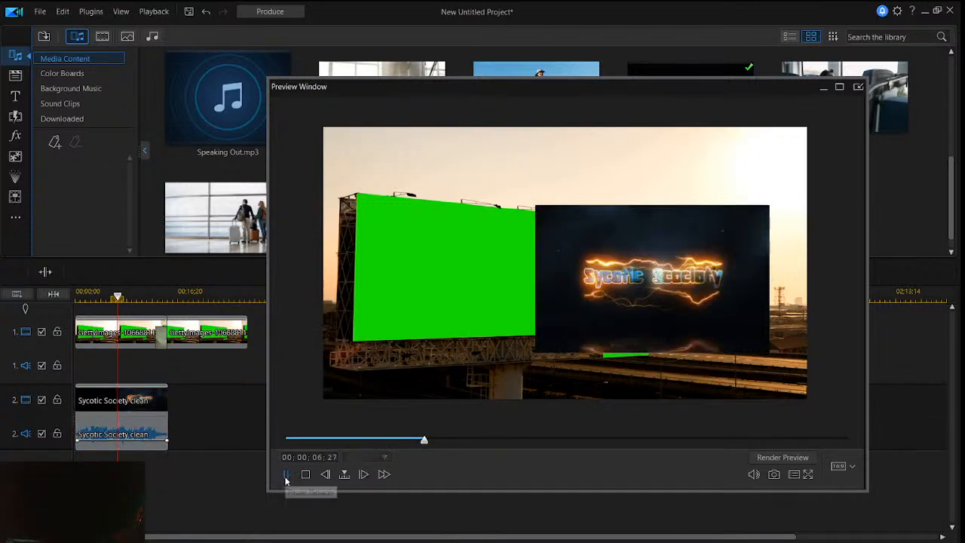
{"action": "left_click", "coordinate": [286, 475]}
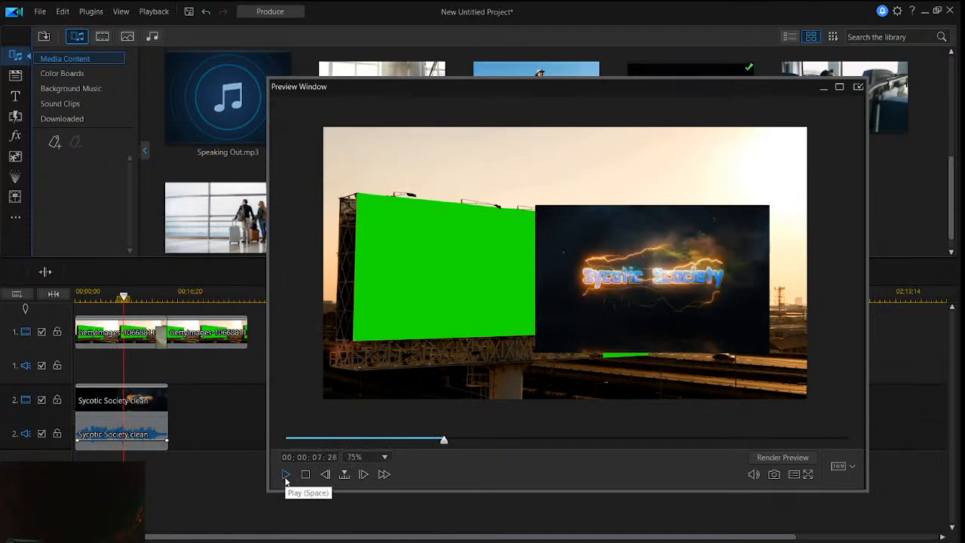
- Lower the system volume to 20 and play the composition on to about 13 seconds, pausing it there
{"action": "key", "text": "XF86AudioLowerVolume"}
{"action": "key", "text": "XF86AudioLowerVolume"}
{"action": "key", "text": "XF86AudioLowerVolume"}
{"action": "key", "text": "XF86AudioLowerVolume"}
{"action": "key", "text": "XF86AudioLowerVolume"}
{"action": "key", "text": "XF86AudioLowerVolume"}
{"action": "key", "text": "XF86AudioLowerVolume"}
{"action": "key", "text": "XF86AudioLowerVolume"}
{"action": "key", "text": "XF86AudioLowerVolume"}
{"action": "key", "text": "XF86AudioLowerVolume"}
{"action": "key", "text": "XF86AudioLowerVolume"}
{"action": "key", "text": "XF86AudioLowerVolume"}
{"action": "key", "text": "XF86AudioLowerVolume"}
{"action": "key", "text": "XF86AudioLowerVolume"}
{"action": "key", "text": "XF86AudioLowerVolume"}
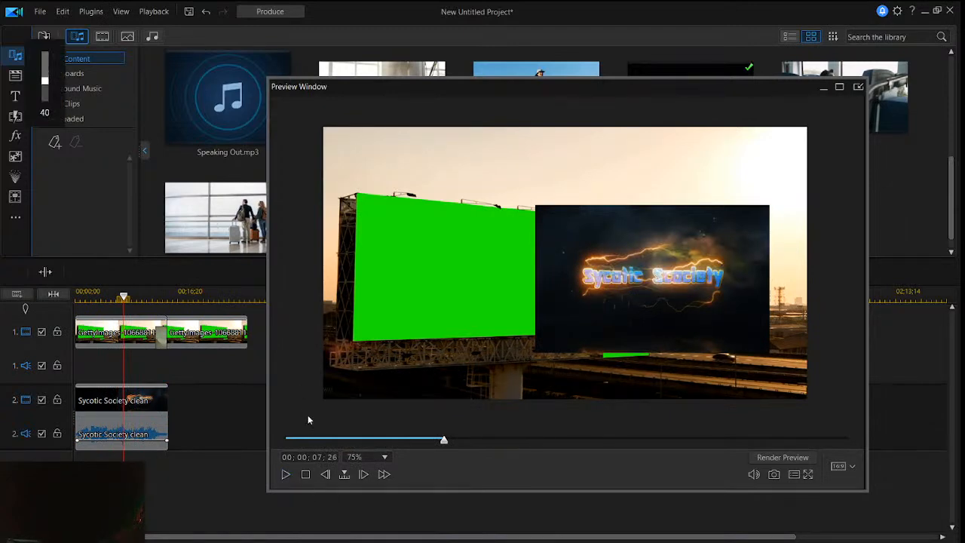
{"action": "key", "text": "XF86AudioLowerVolume"}
{"action": "left_click", "coordinate": [287, 474]}
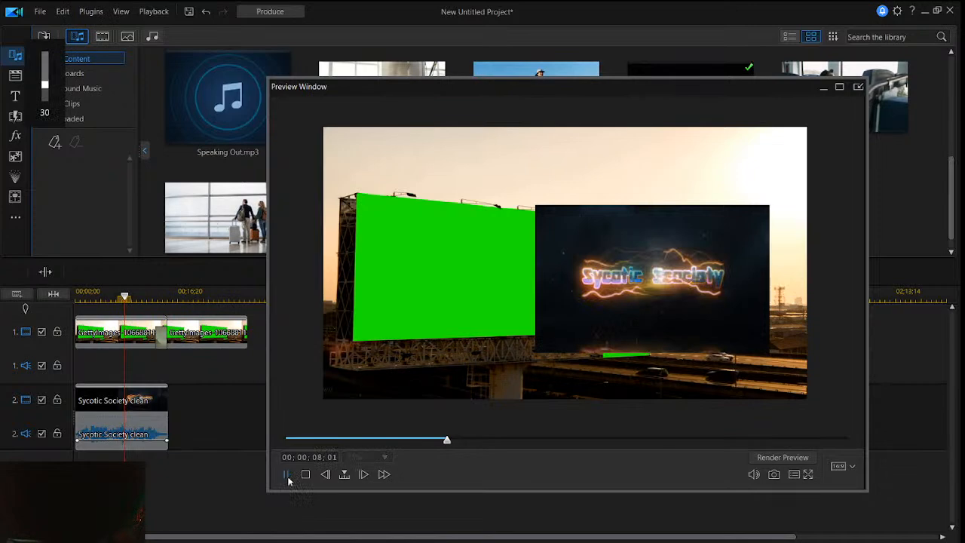
{"action": "key", "text": "XF86AudioLowerVolume"}
{"action": "key", "text": "XF86AudioLowerVolume"}
{"action": "key", "text": "XF86AudioLowerVolume"}
{"action": "key", "text": "XF86AudioLowerVolume"}
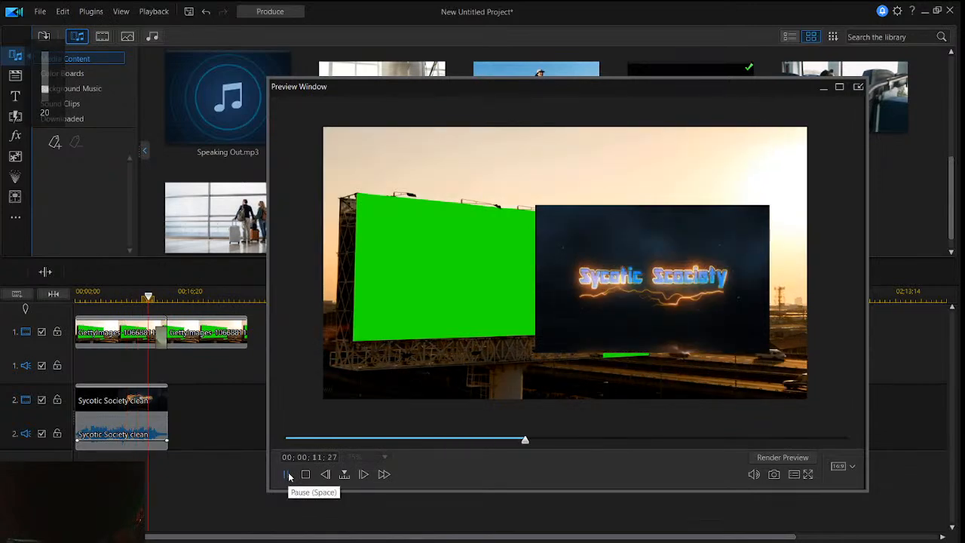
{"action": "left_click", "coordinate": [288, 474]}
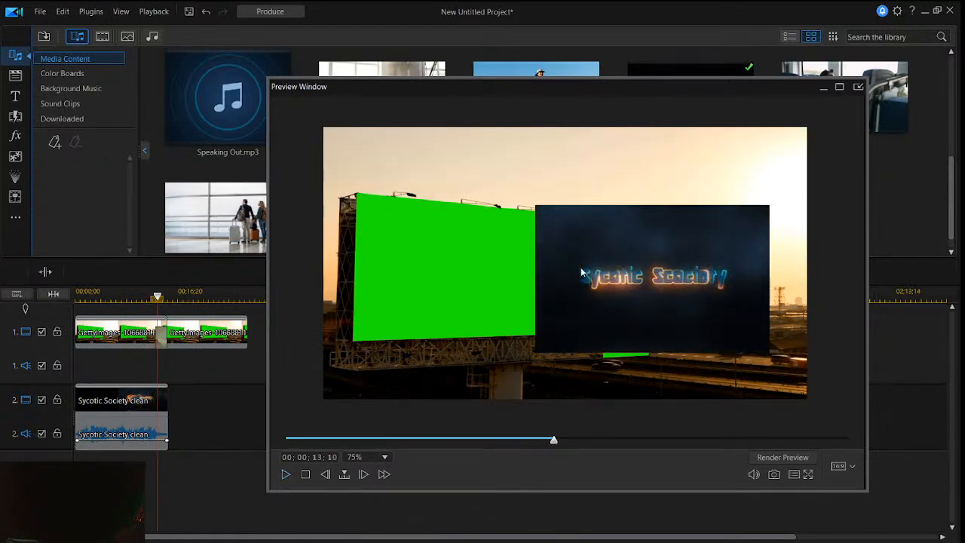
- Move the Sycotic Society clip onto the middle of the green billboard and scale it down to fit inside
{"action": "left_click", "coordinate": [153, 426]}
{"action": "left_click_drag", "start_coordinate": [630, 256], "coordinate": [505, 252]}
{"action": "left_click_drag", "start_coordinate": [546, 223], "coordinate": [548, 251]}
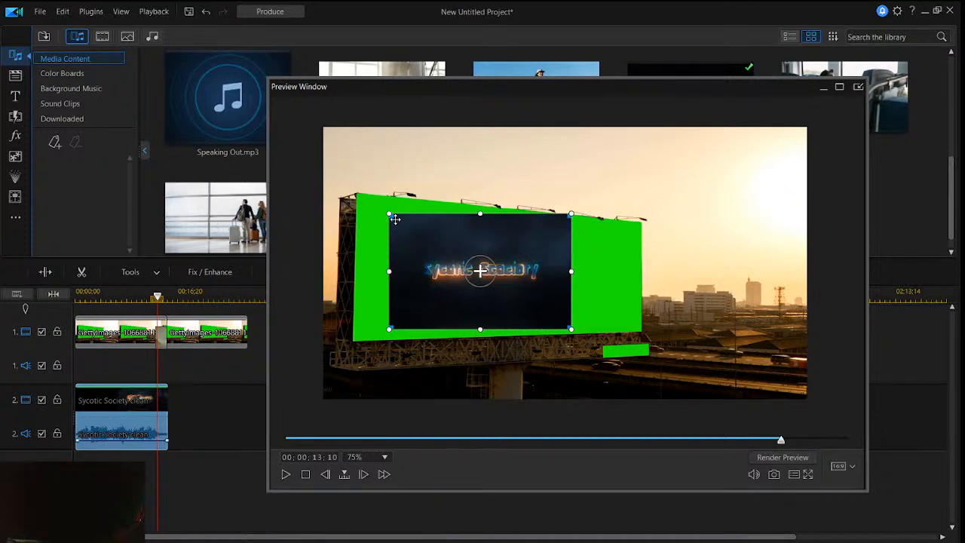
- Enlarge the clip, slant its corners to the billboard's perspective and align it with the billboard's upper-left corner
{"action": "left_click_drag", "start_coordinate": [392, 216], "coordinate": [380, 205]}
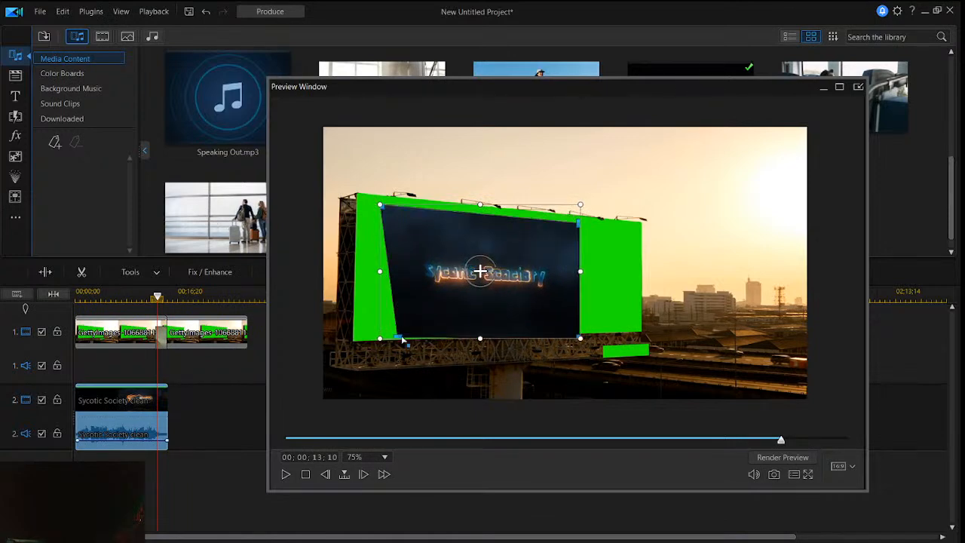
{"action": "left_click_drag", "start_coordinate": [380, 338], "coordinate": [376, 343]}
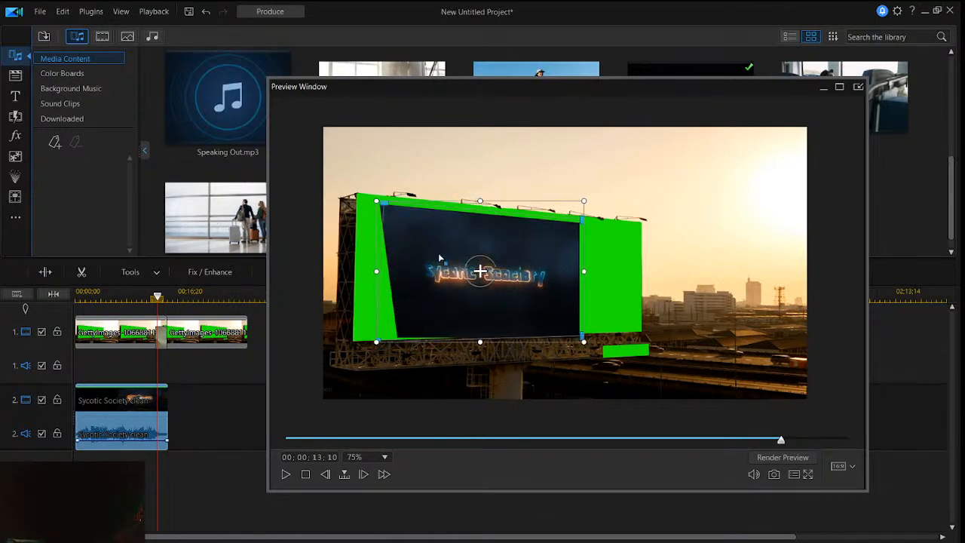
{"action": "left_click_drag", "start_coordinate": [439, 237], "coordinate": [453, 220]}
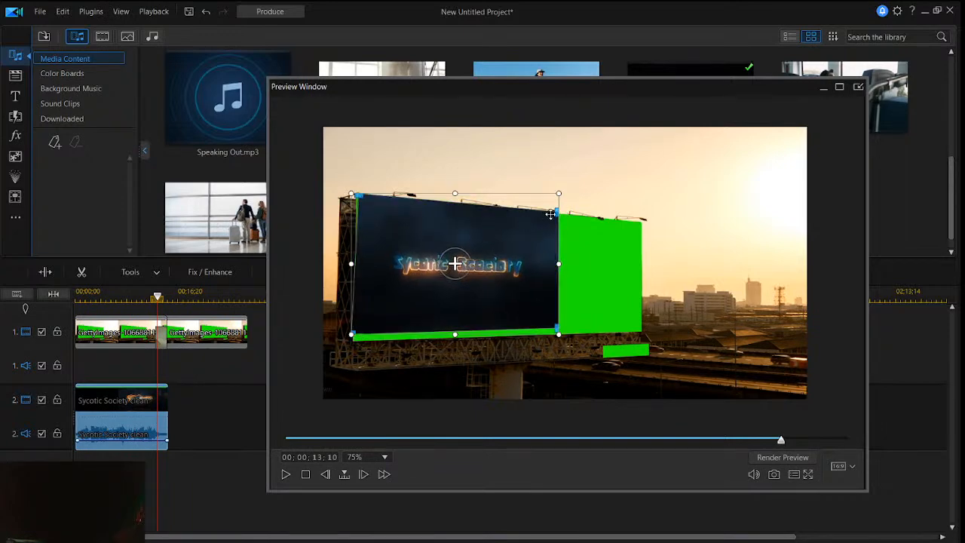
- Shift the clip and pull its right-hand corners outward so it stretches toward the billboard's right edge
{"action": "left_click_drag", "start_coordinate": [557, 216], "coordinate": [576, 227]}
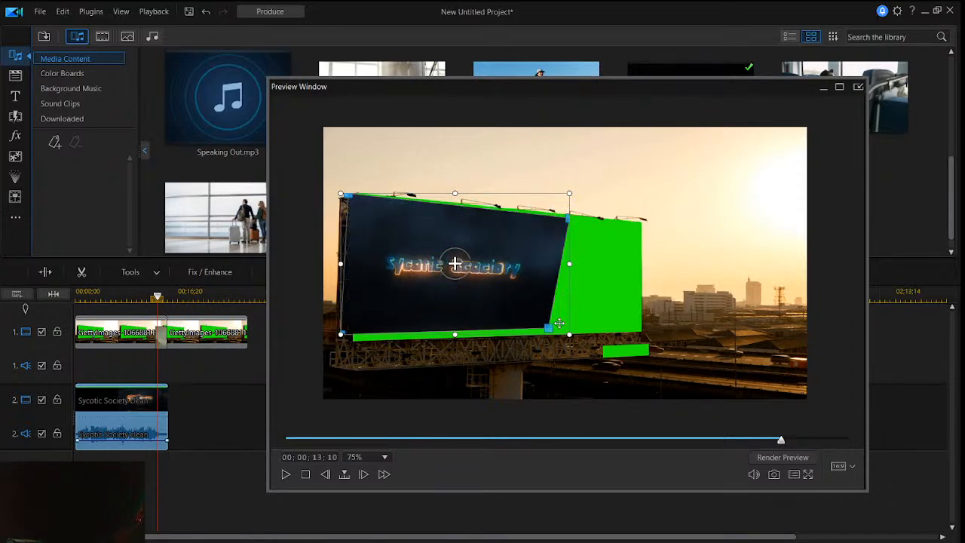
{"action": "left_click_drag", "start_coordinate": [558, 323], "coordinate": [578, 327]}
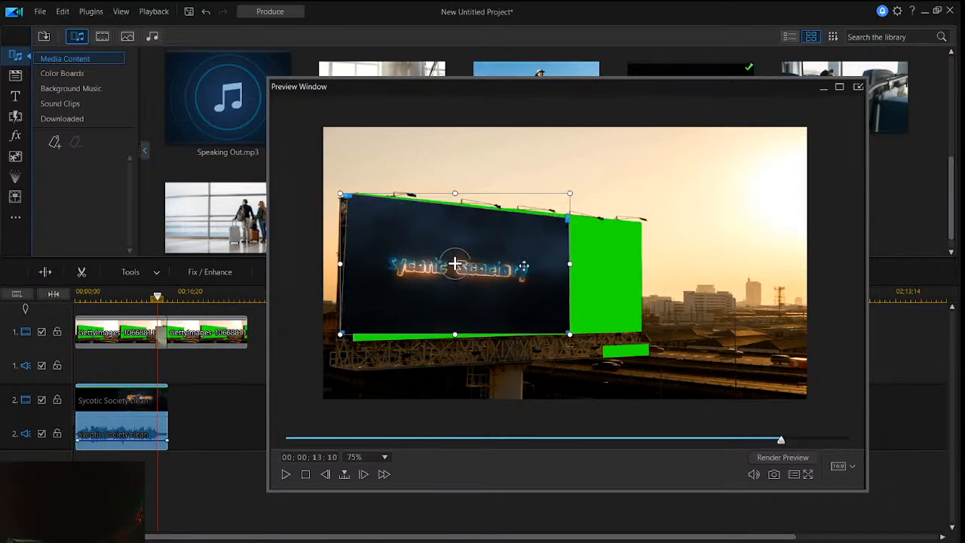
{"action": "left_click_drag", "start_coordinate": [525, 263], "coordinate": [560, 266]}
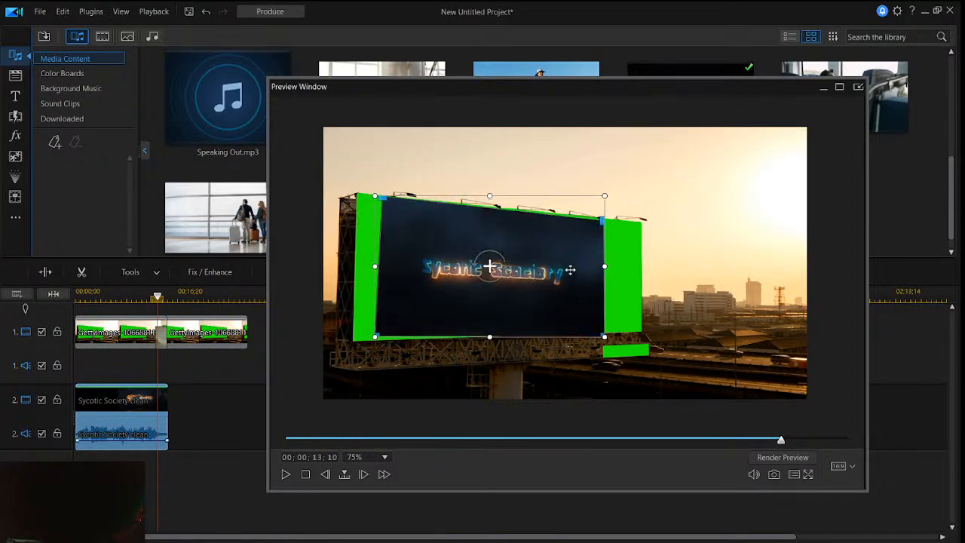
{"action": "left_click_drag", "start_coordinate": [567, 275], "coordinate": [572, 273]}
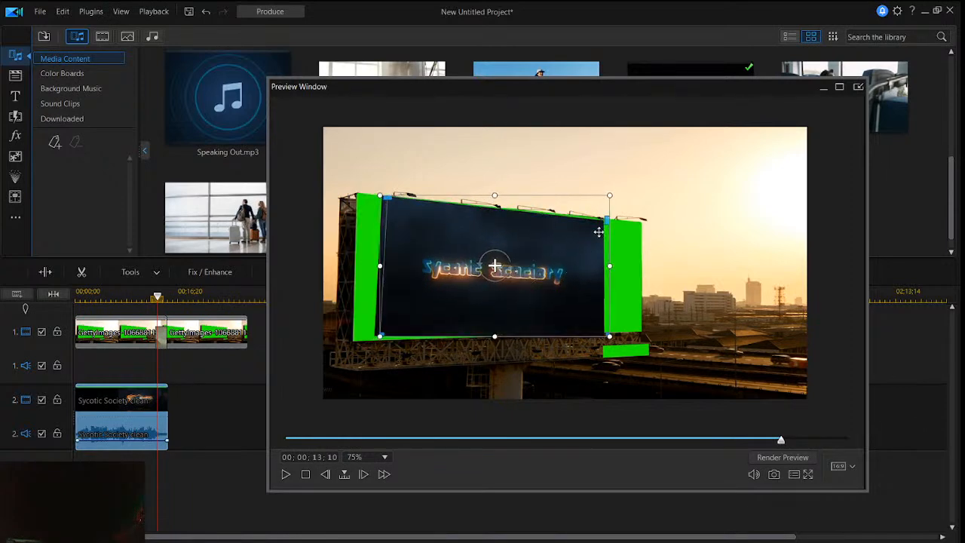
{"action": "left_click_drag", "start_coordinate": [605, 226], "coordinate": [631, 223]}
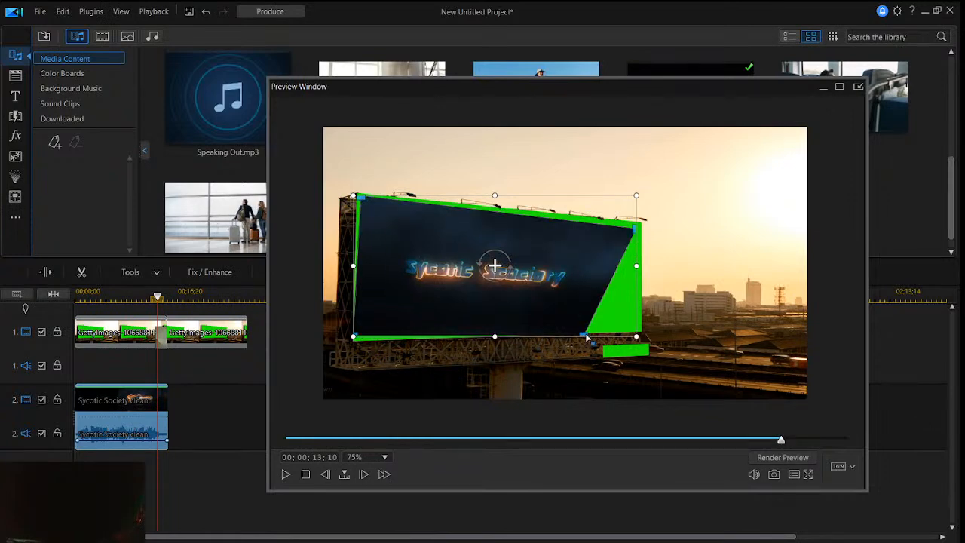
{"action": "left_click_drag", "start_coordinate": [586, 337], "coordinate": [637, 334]}
- Pull the clip's lower-right corner out to the billboard's right side and stretch the clip's bottom edge slightly downward
{"action": "left_click_drag", "start_coordinate": [581, 277], "coordinate": [582, 274]}
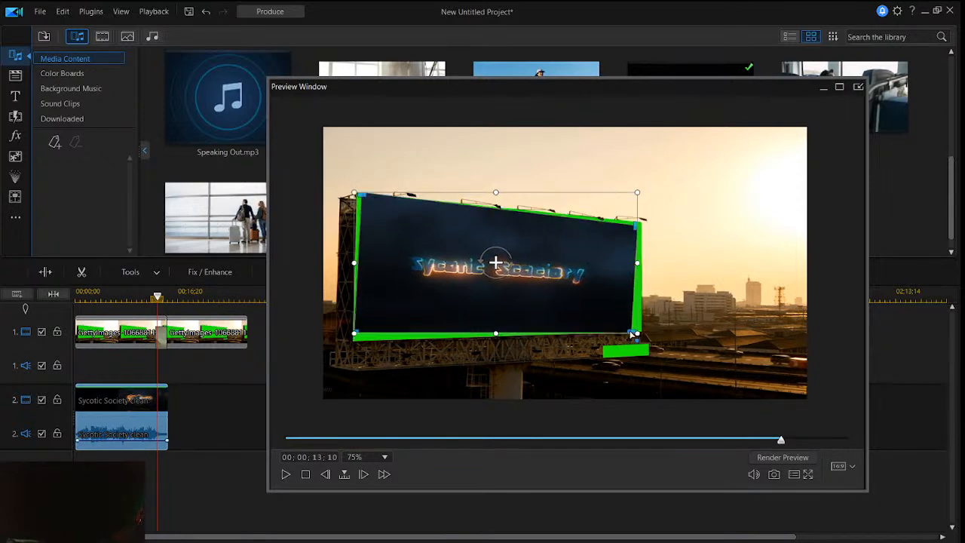
{"action": "left_click_drag", "start_coordinate": [637, 334], "coordinate": [638, 334]}
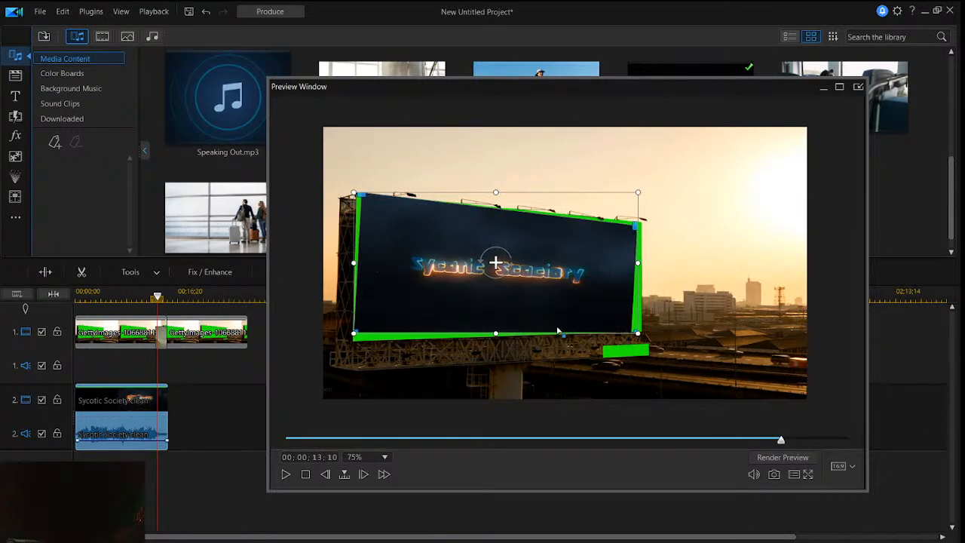
{"action": "left_click_drag", "start_coordinate": [353, 333], "coordinate": [354, 337]}
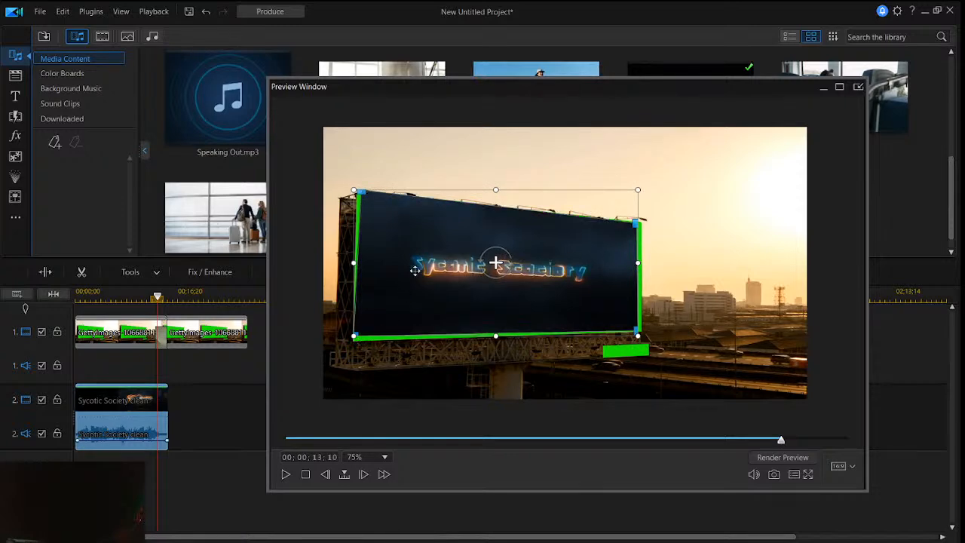
- Nudge the clip and adjust its left-hand corners so it covers the billboard's left and bottom edges more closely
{"action": "left_click_drag", "start_coordinate": [416, 270], "coordinate": [413, 276]}
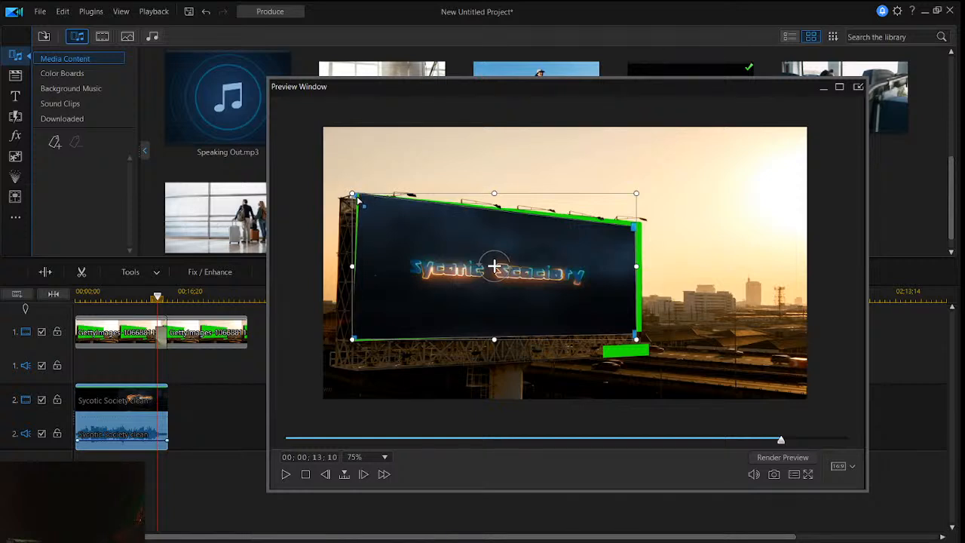
{"action": "left_click_drag", "start_coordinate": [476, 231], "coordinate": [480, 233]}
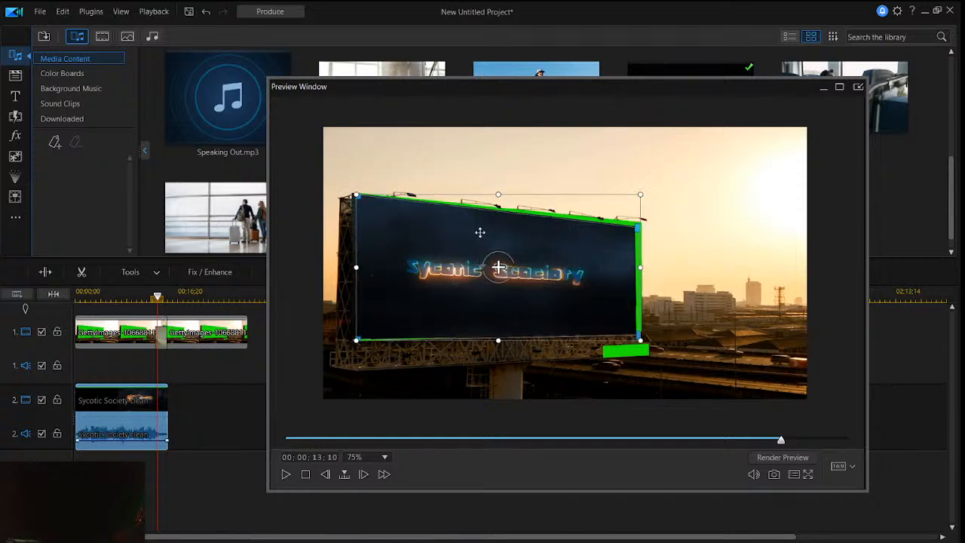
{"action": "left_click_drag", "start_coordinate": [588, 228], "coordinate": [588, 225]}
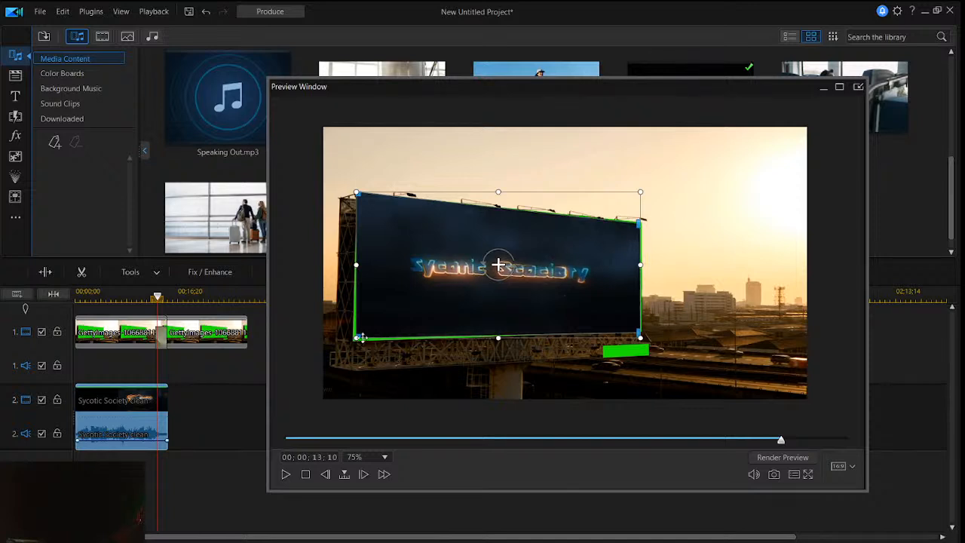
{"action": "left_click_drag", "start_coordinate": [360, 339], "coordinate": [363, 341]}
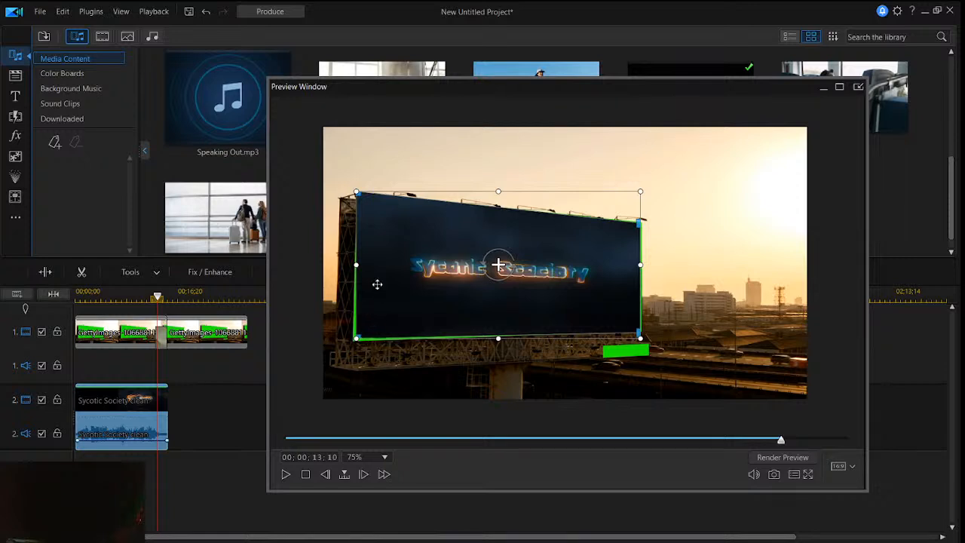
{"action": "left_click_drag", "start_coordinate": [377, 284], "coordinate": [379, 285]}
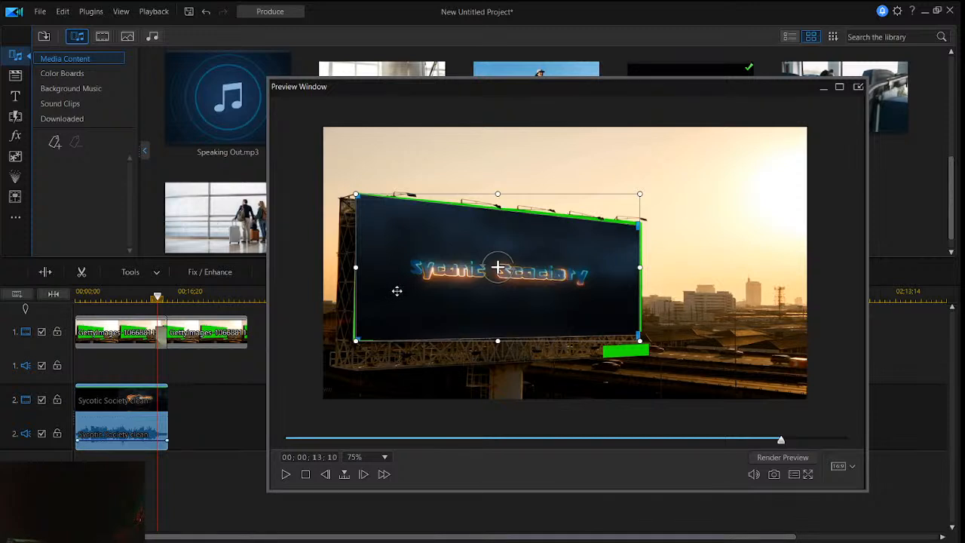
- Enlarge the preview window and set the preview zoom to 200%
{"action": "left_click", "coordinate": [709, 260]}
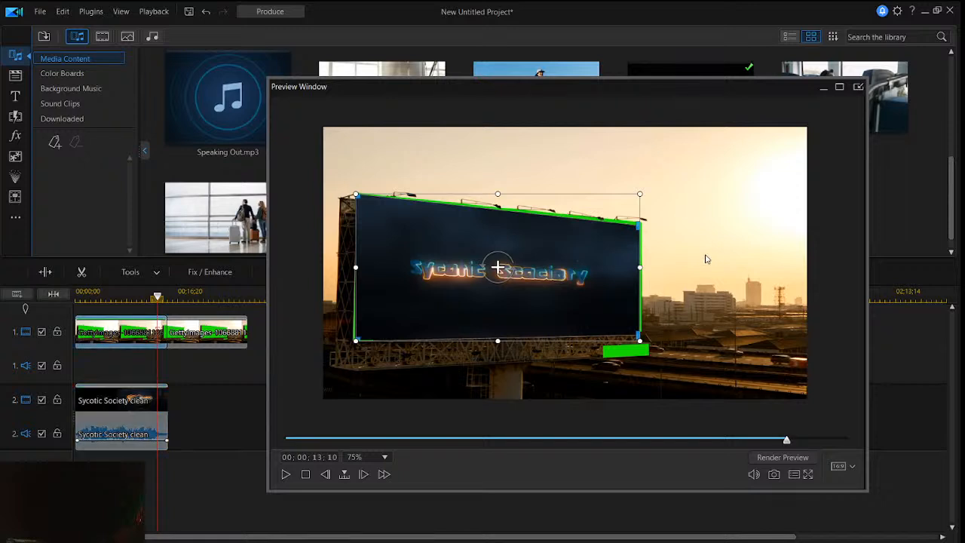
{"action": "left_click", "coordinate": [623, 277]}
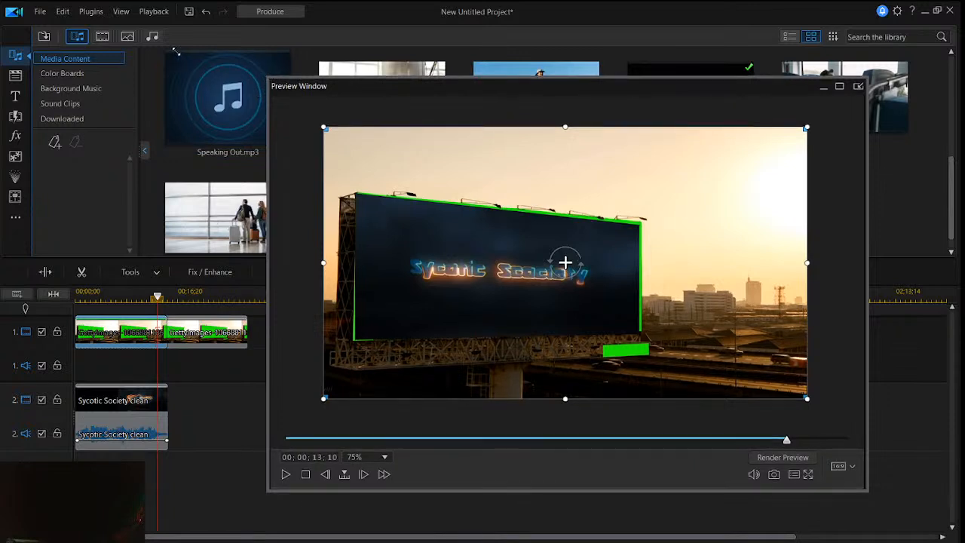
{"action": "left_click_drag", "start_coordinate": [175, 51], "coordinate": [173, 49]}
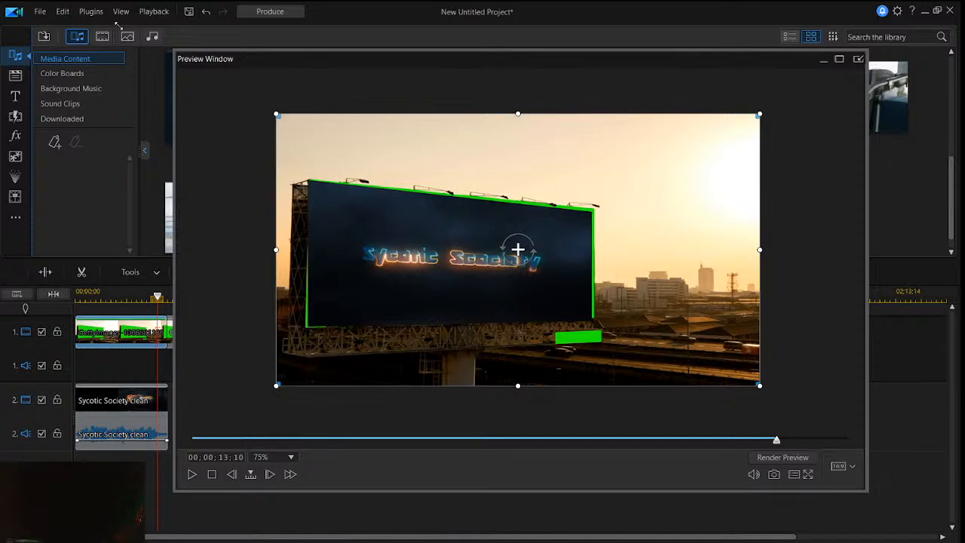
{"action": "left_click_drag", "start_coordinate": [116, 25], "coordinate": [117, 27]}
{"action": "left_click", "coordinate": [233, 456]}
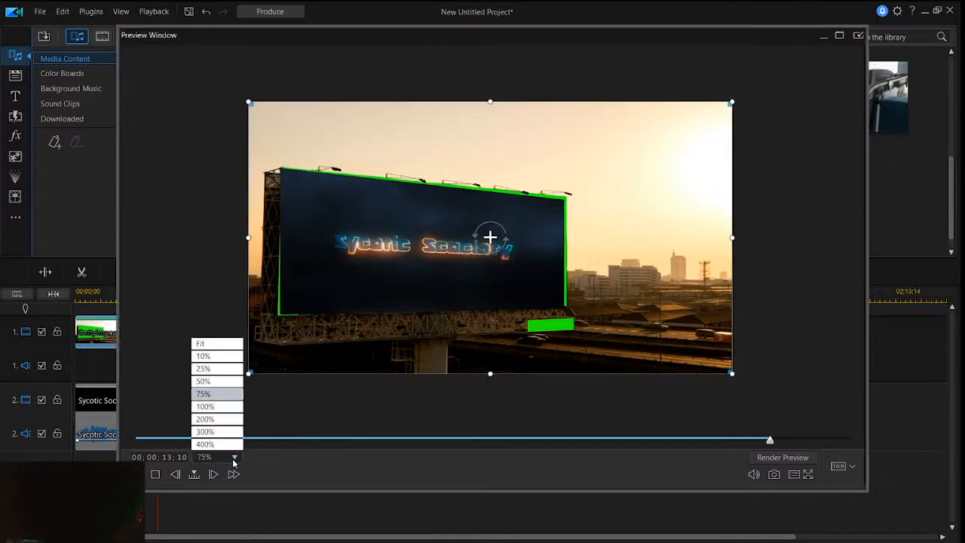
{"action": "left_click", "coordinate": [219, 420]}
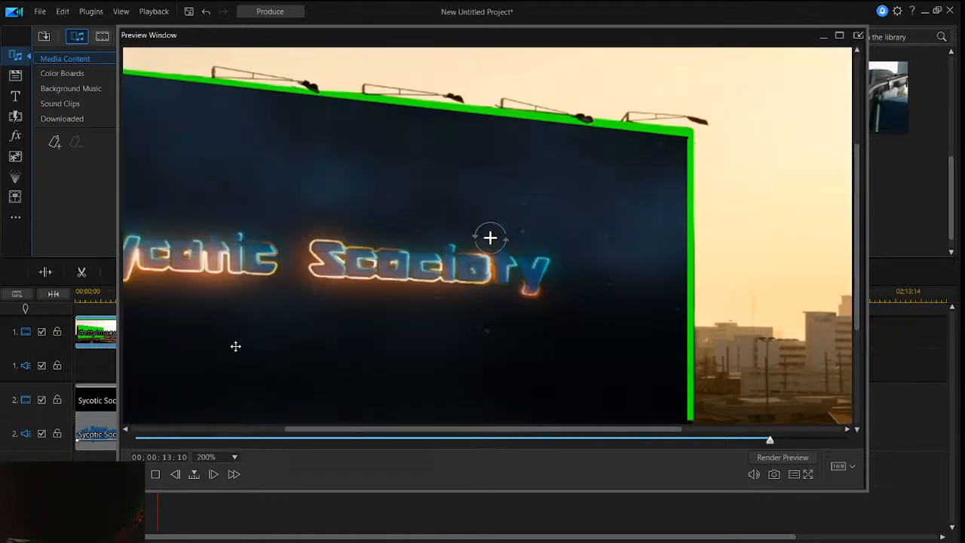
- Shift the Sycotic Society clip slightly up and to the right to meet the billboard's top and right edges
{"action": "left_click", "coordinate": [390, 185]}
{"action": "left_click_drag", "start_coordinate": [390, 183], "coordinate": [387, 187]}
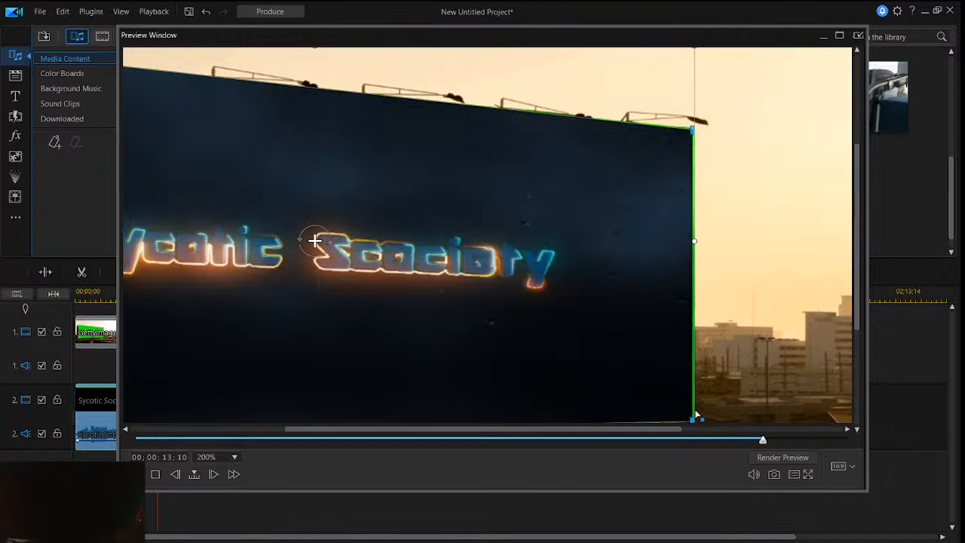
{"action": "left_click_drag", "start_coordinate": [862, 263], "coordinate": [864, 322]}
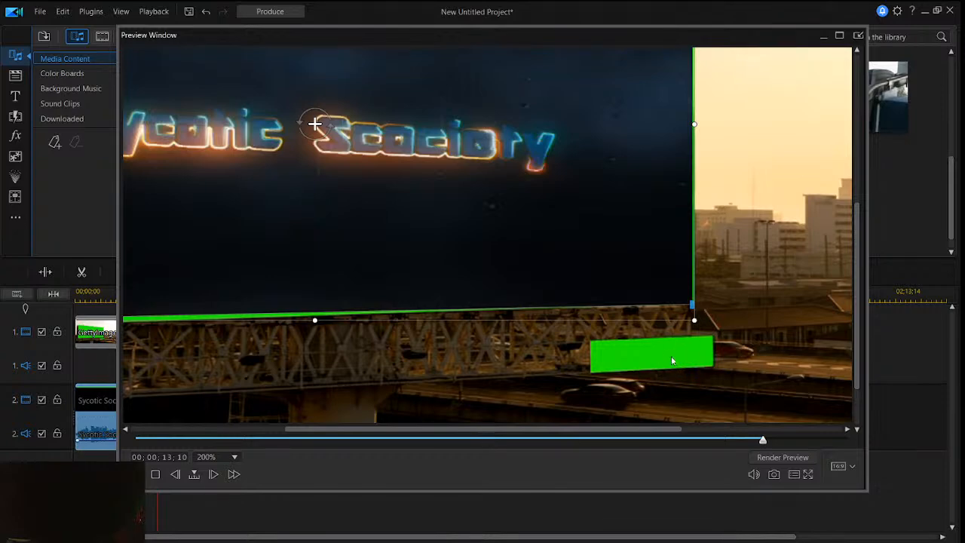
- Move the playhead to 00;00;10;16 and fit the clip's lower-left and upper-left corners onto the billboard's left-hand corners
{"action": "left_click", "coordinate": [580, 439]}
{"action": "left_click_drag", "start_coordinate": [579, 440], "coordinate": [520, 430]}
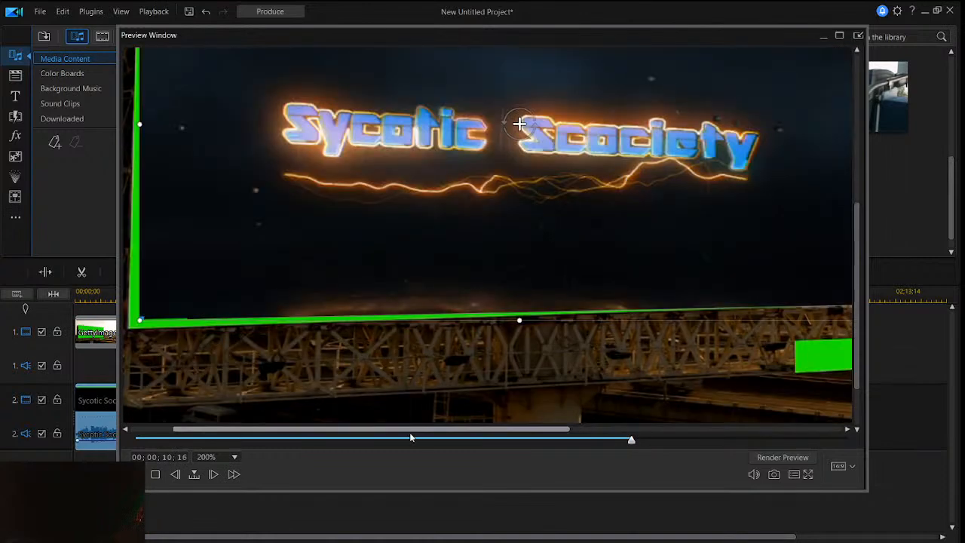
{"action": "scroll", "coordinate": [140, 320], "scroll_direction": "left", "scroll_amount": 2}
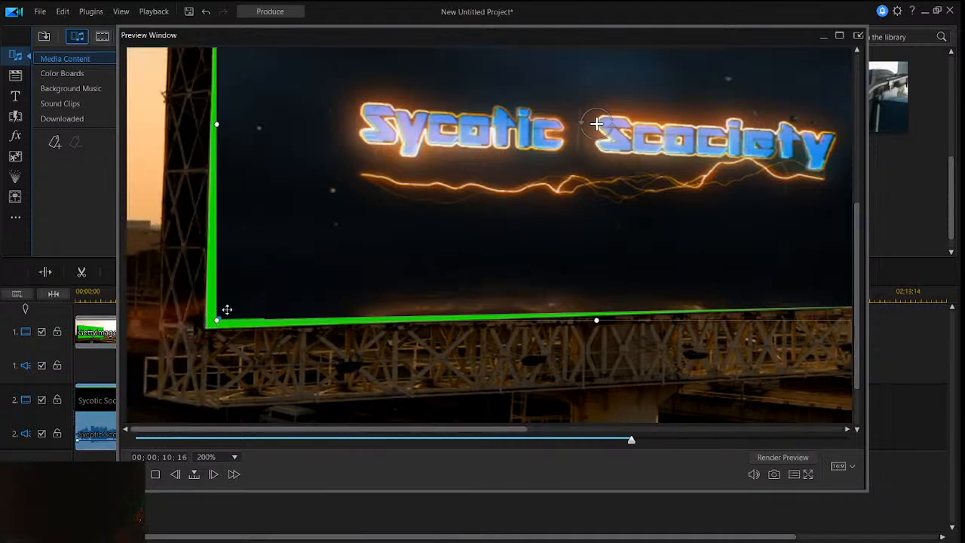
{"action": "left_click_drag", "start_coordinate": [217, 318], "coordinate": [209, 326]}
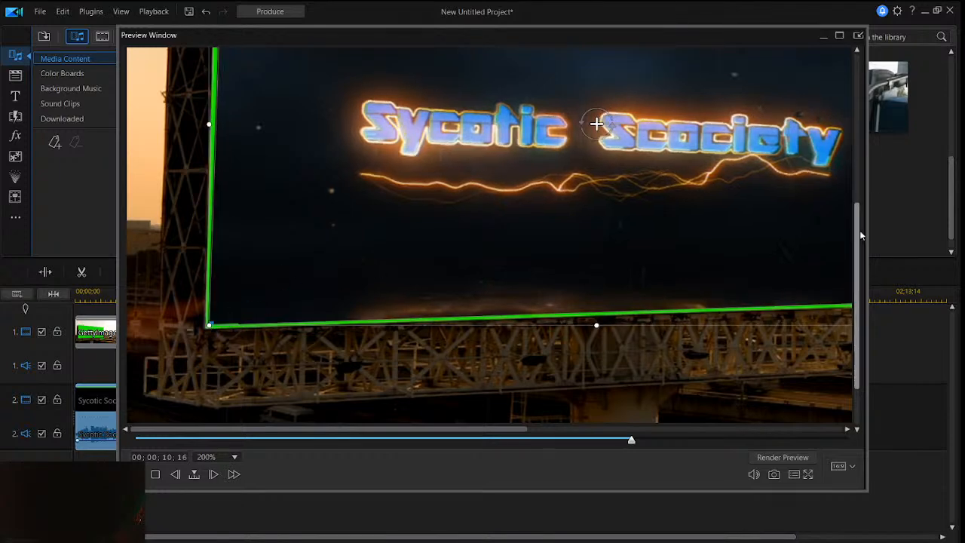
{"action": "left_click_drag", "start_coordinate": [855, 245], "coordinate": [845, 156]}
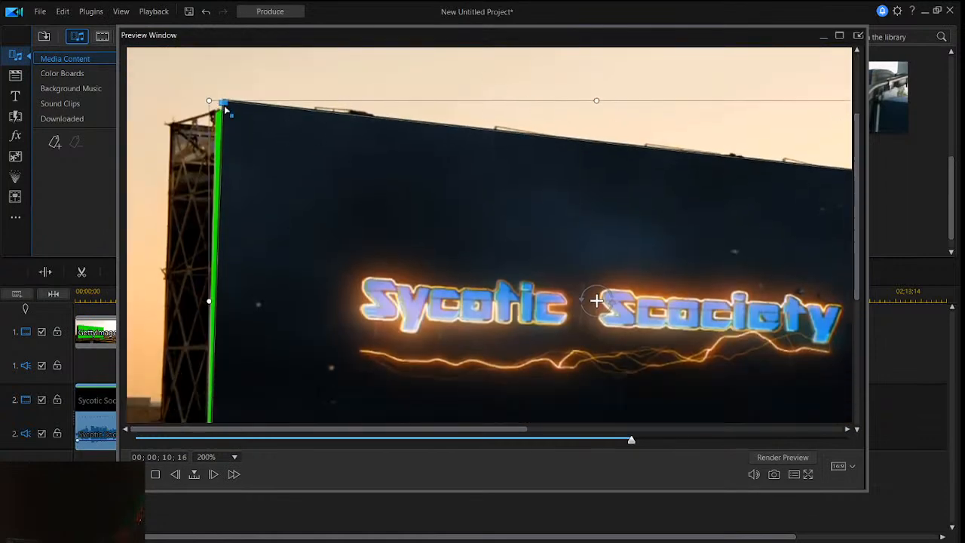
{"action": "left_click_drag", "start_coordinate": [224, 104], "coordinate": [218, 122]}
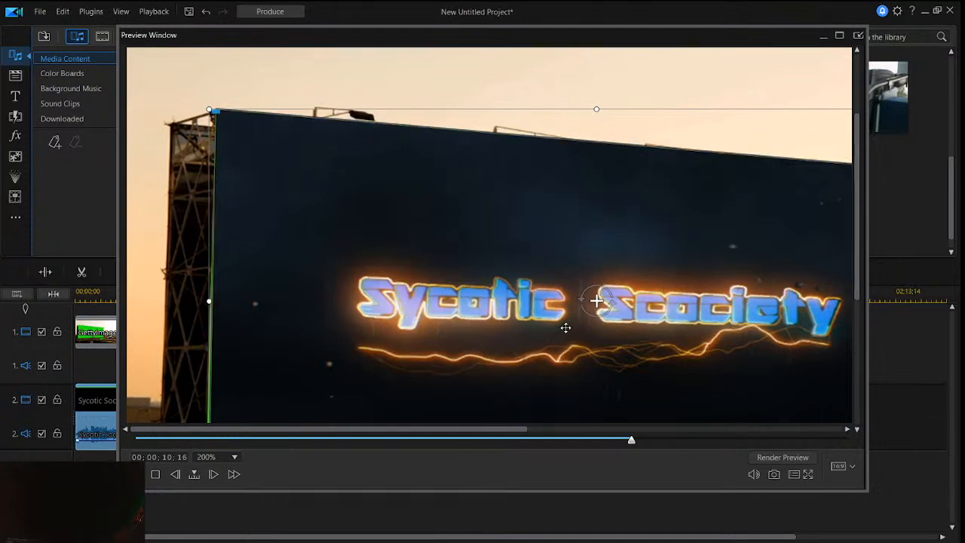
- Pull the clip's lower-right and lower-left corners down to cover the green strip along the billboard's bottom edge
{"action": "left_click_drag", "start_coordinate": [449, 432], "coordinate": [639, 411]}
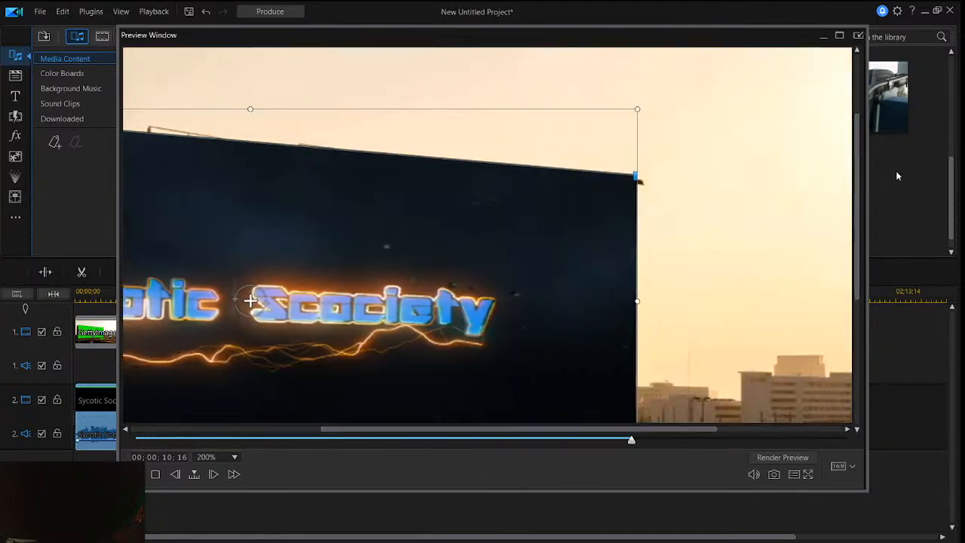
{"action": "left_click_drag", "start_coordinate": [867, 190], "coordinate": [861, 257]}
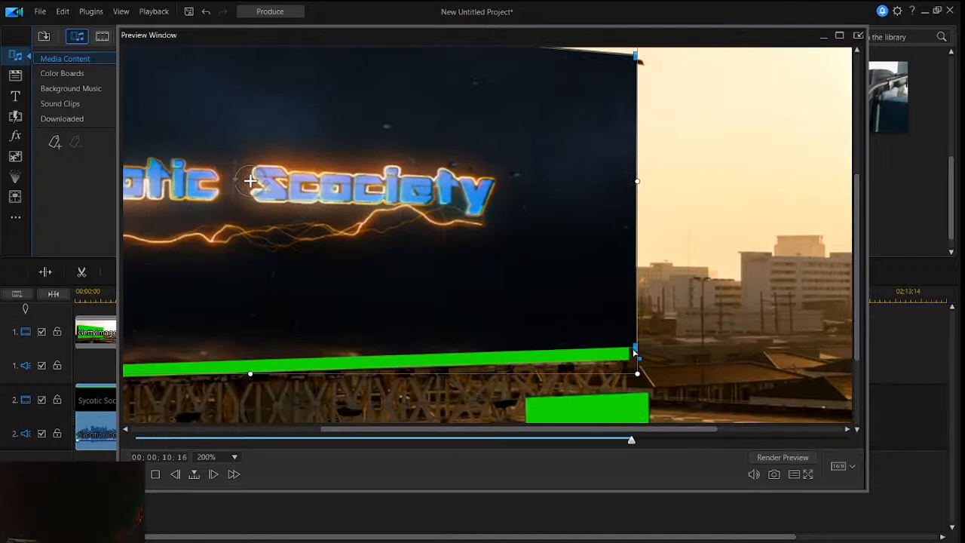
{"action": "left_click_drag", "start_coordinate": [634, 349], "coordinate": [629, 365]}
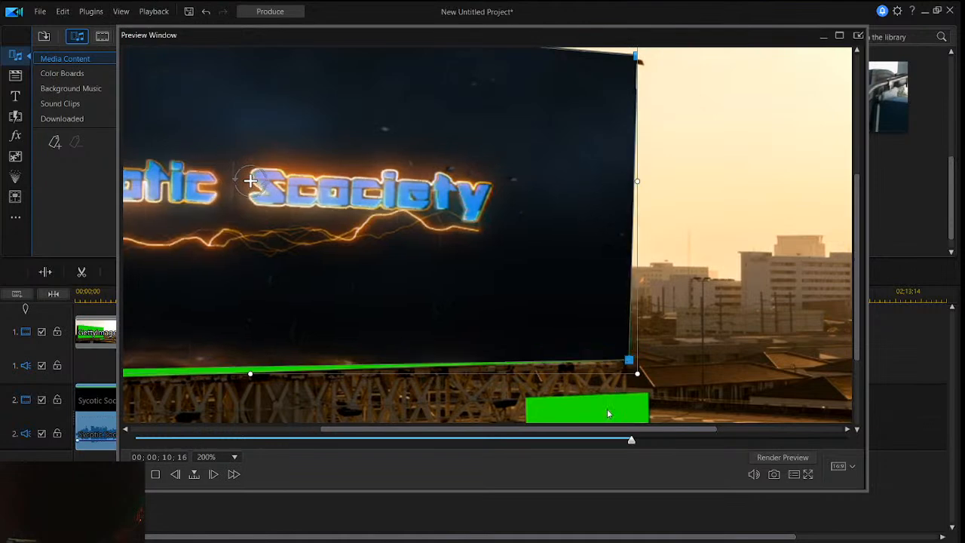
{"action": "left_click_drag", "start_coordinate": [631, 434], "coordinate": [434, 437]}
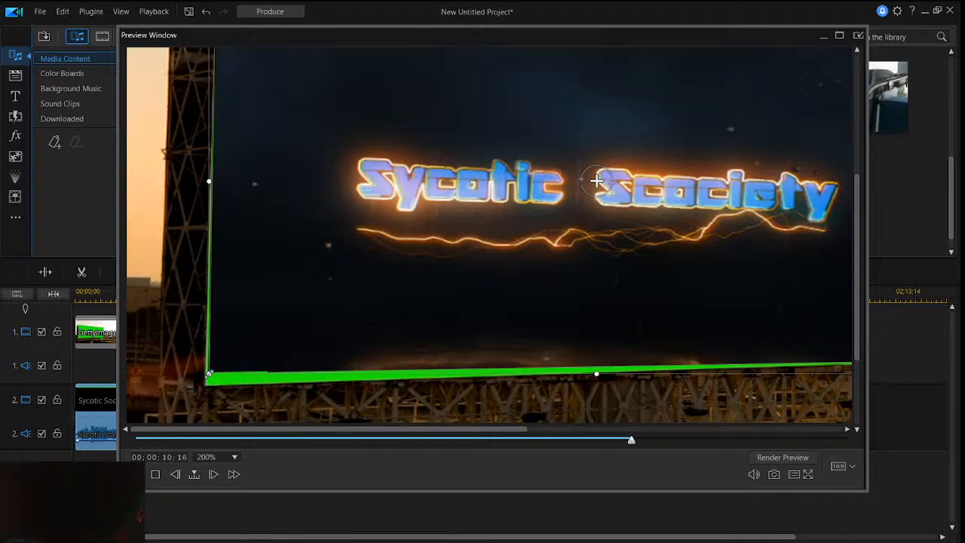
{"action": "left_click_drag", "start_coordinate": [211, 373], "coordinate": [211, 388]}
- Move the playhead to 00;00;10;02 and lower the clip's bottom-right corner onto the billboard's corner
{"action": "left_click_drag", "start_coordinate": [631, 443], "coordinate": [609, 439]}
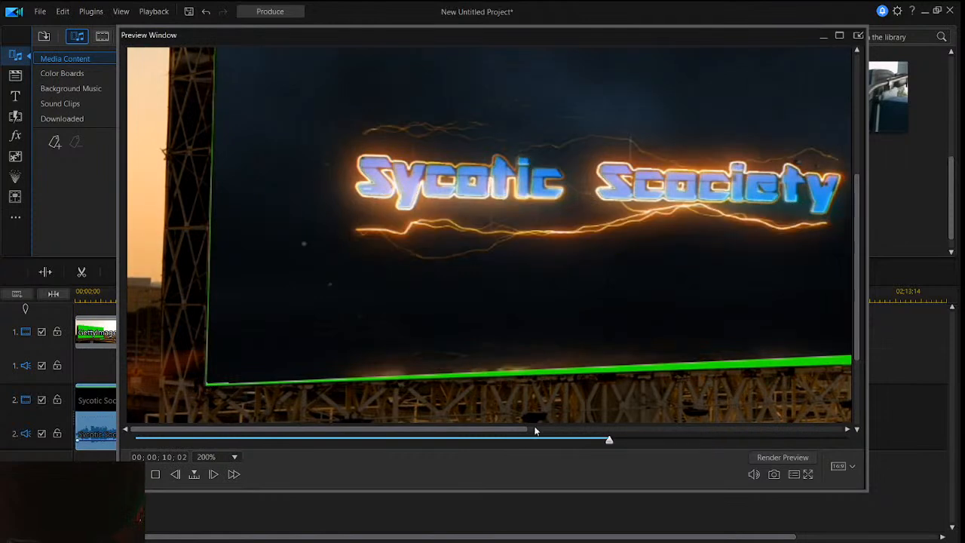
{"action": "left_click_drag", "start_coordinate": [504, 429], "coordinate": [622, 429]}
{"action": "left_click_drag", "start_coordinate": [753, 349], "coordinate": [751, 361]}
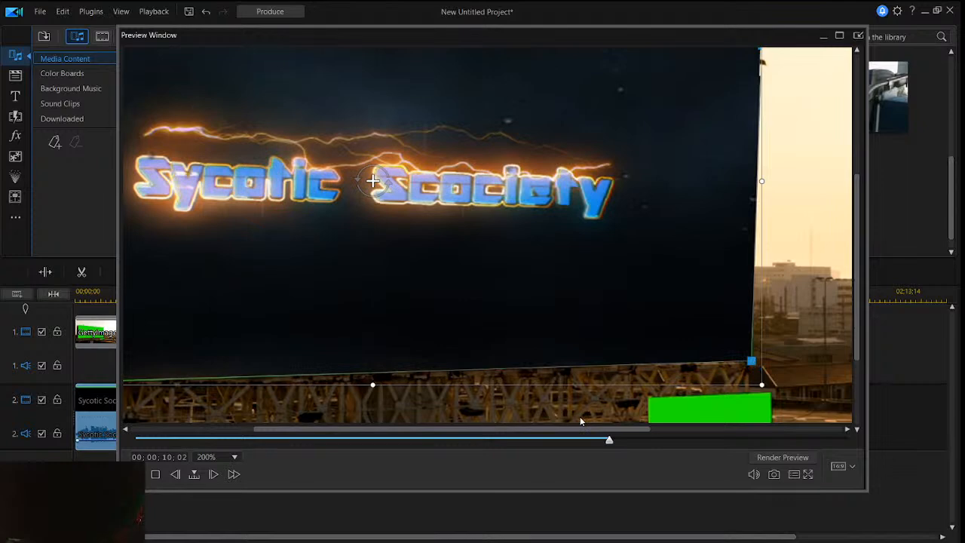
- Fine-tune the clip's lower-left and upper-left corners to close the remaining green gaps along the billboard's left side
{"action": "left_click_drag", "start_coordinate": [557, 431], "coordinate": [414, 441]}
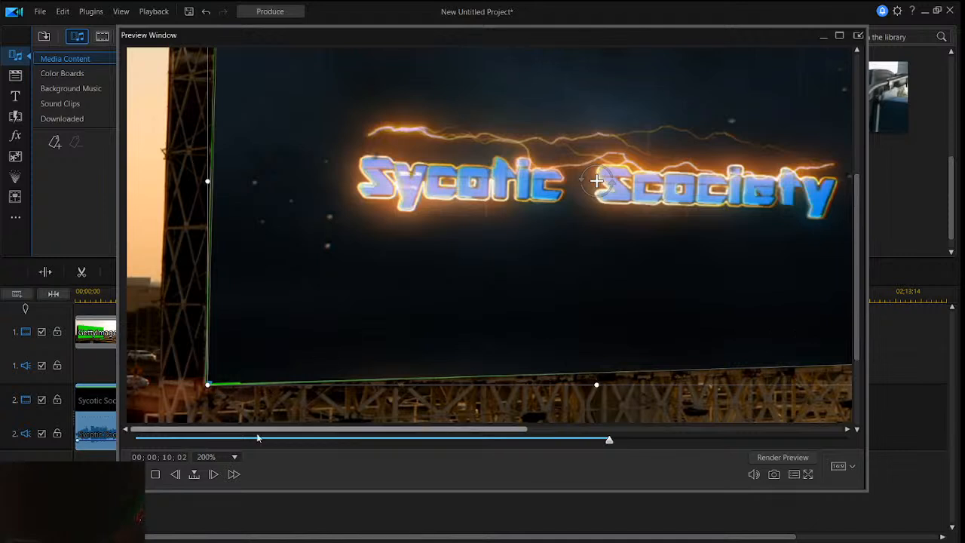
{"action": "left_click_drag", "start_coordinate": [856, 257], "coordinate": [858, 277]}
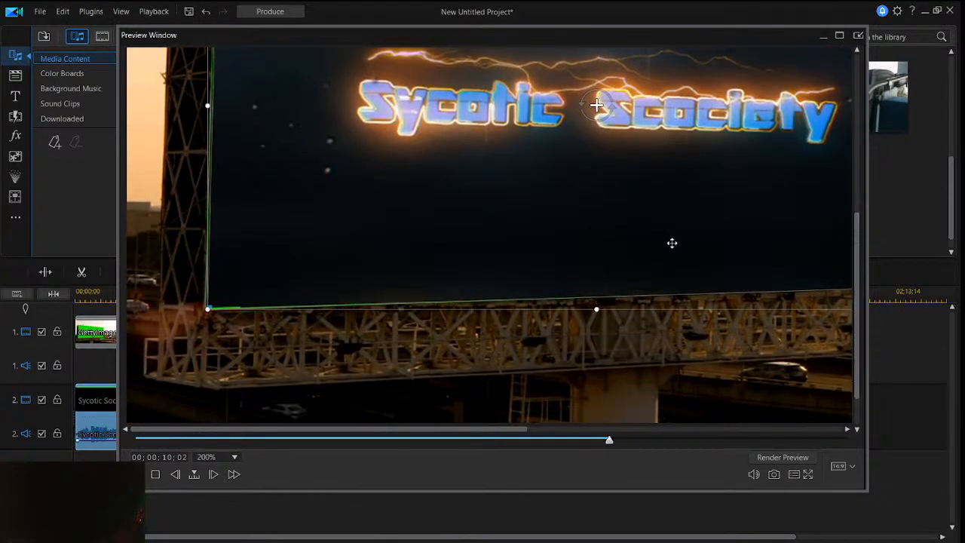
{"action": "left_click_drag", "start_coordinate": [211, 308], "coordinate": [211, 310]}
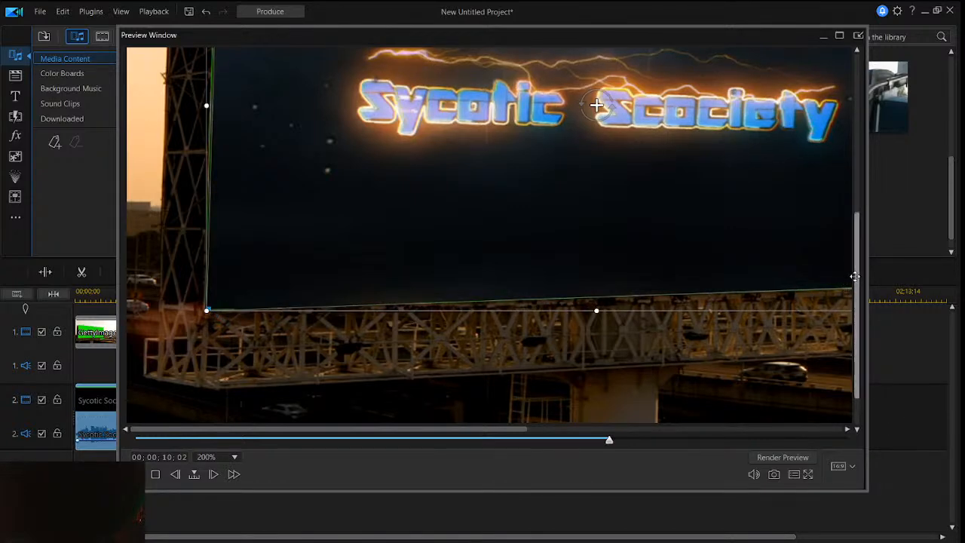
{"action": "scroll", "coordinate": [849, 226], "scroll_direction": "up", "scroll_amount": 3}
{"action": "scroll", "coordinate": [842, 198], "scroll_direction": "up", "scroll_amount": 3}
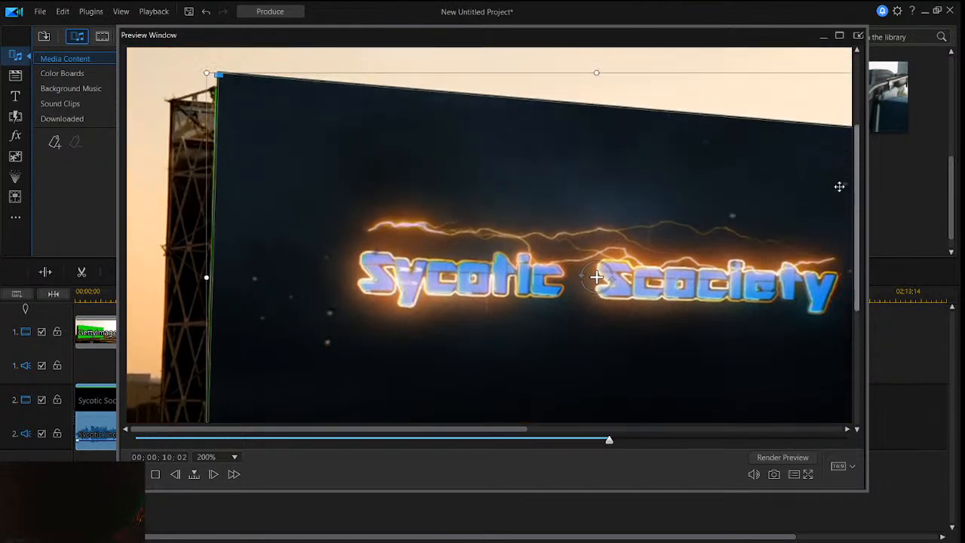
{"action": "left_click_drag", "start_coordinate": [215, 83], "coordinate": [218, 87]}
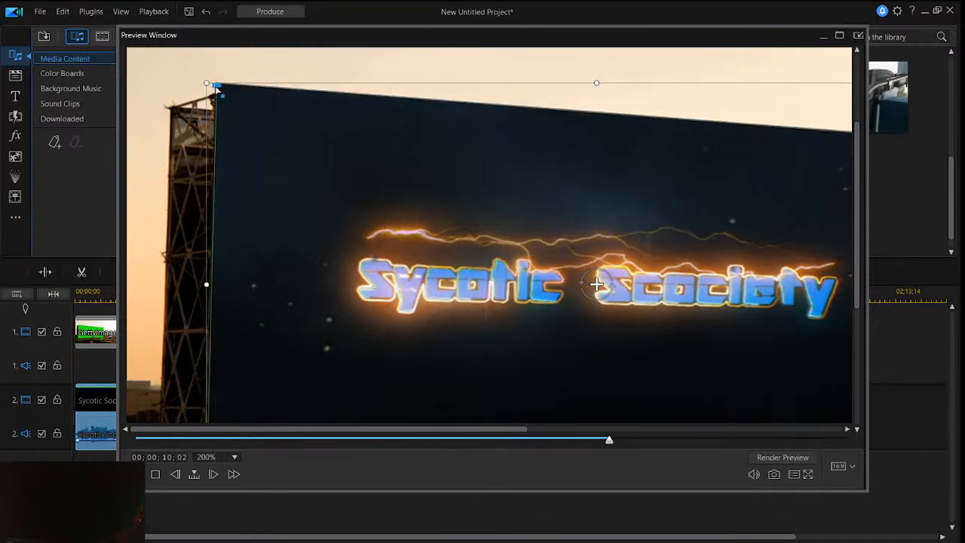
{"action": "left_click_drag", "start_coordinate": [220, 88], "coordinate": [220, 95]}
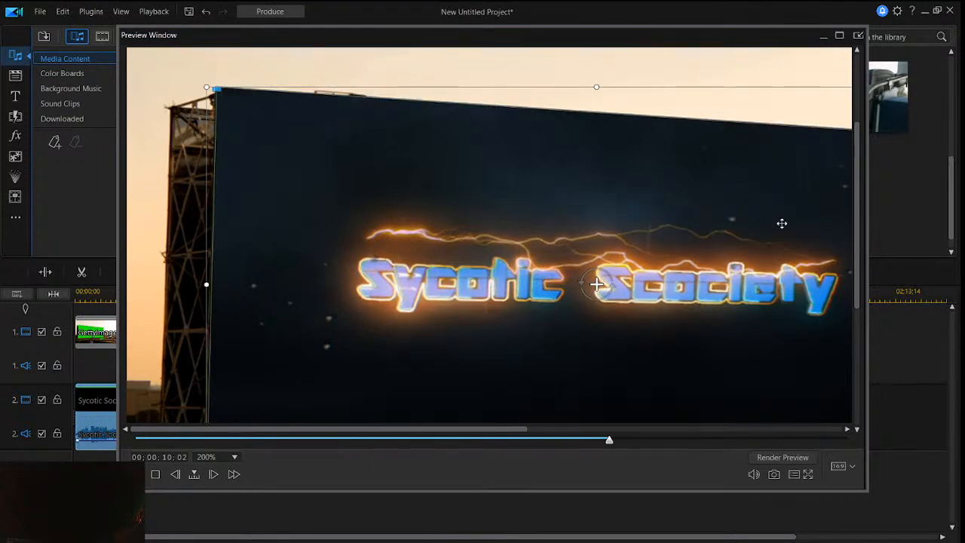
- Set the preview zoom to 75% and shift the logo clip down over the green strip along the billboard's bottom edge
{"action": "left_click_drag", "start_coordinate": [461, 428], "coordinate": [637, 428]}
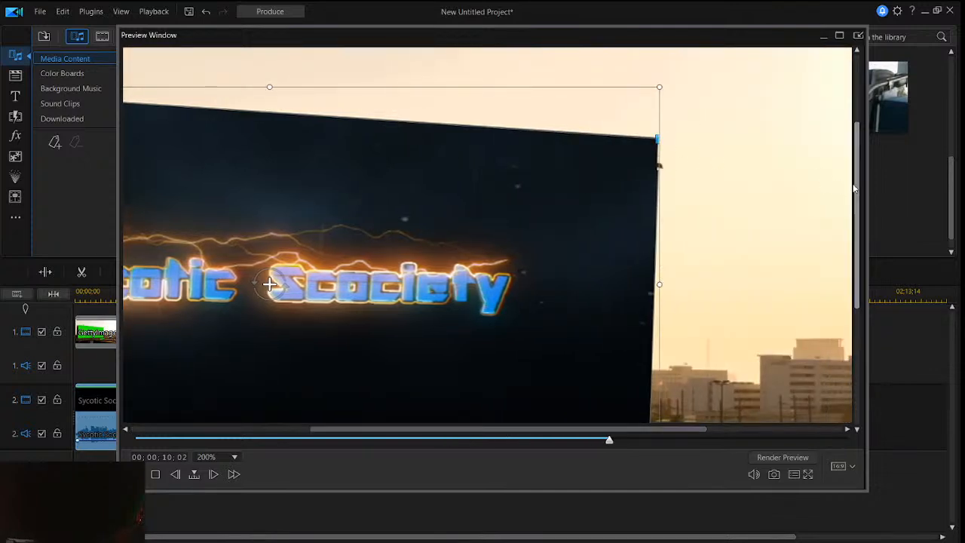
{"action": "left_click_drag", "start_coordinate": [857, 198], "coordinate": [870, 260]}
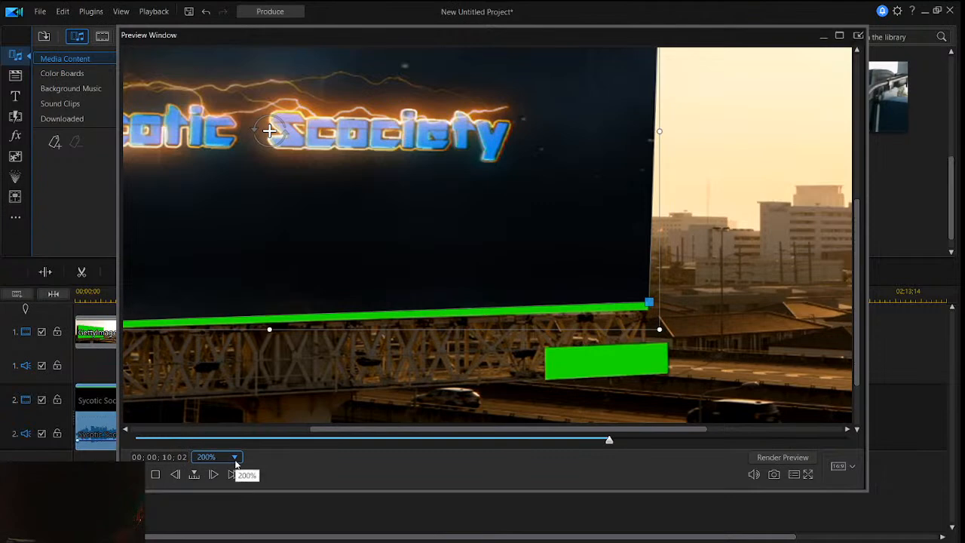
{"action": "left_click", "coordinate": [234, 457]}
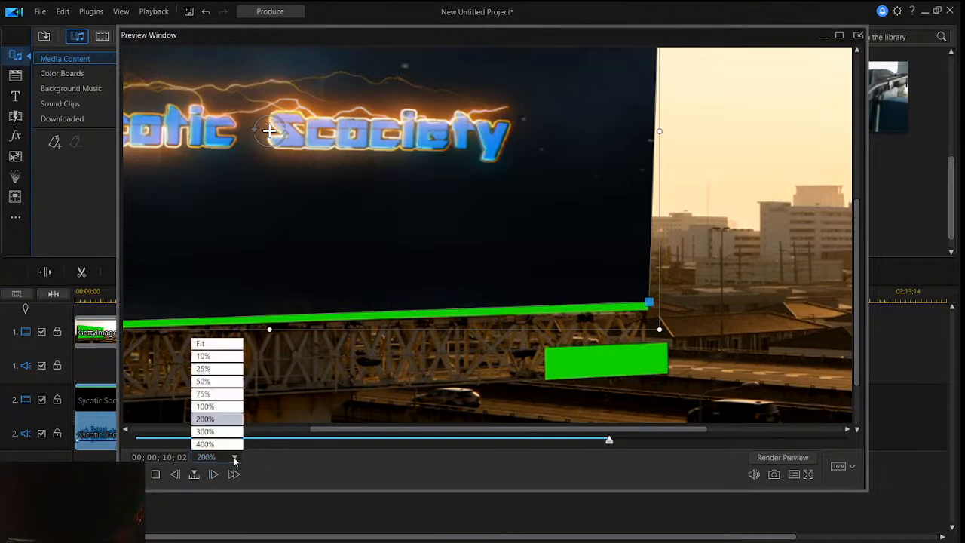
{"action": "left_click", "coordinate": [234, 394]}
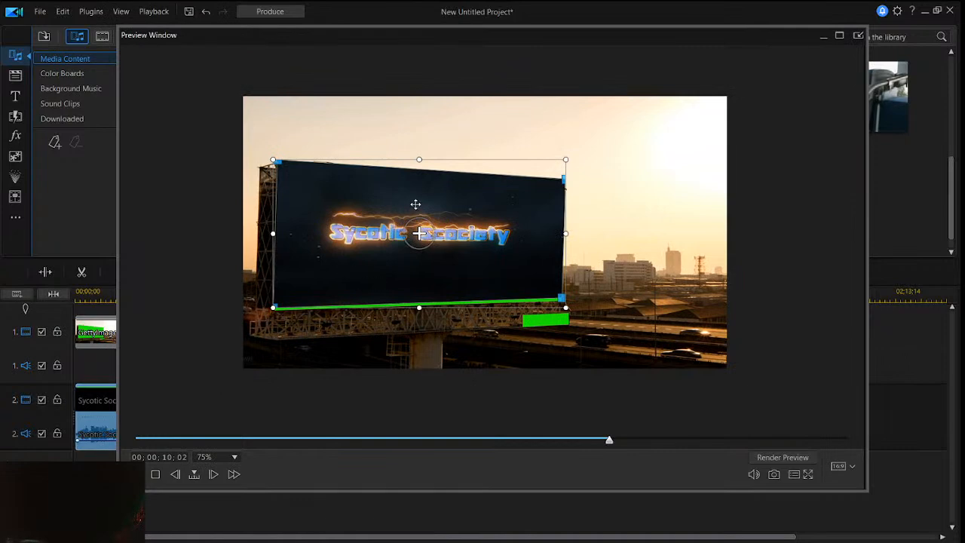
{"action": "left_click_drag", "start_coordinate": [421, 203], "coordinate": [421, 206]}
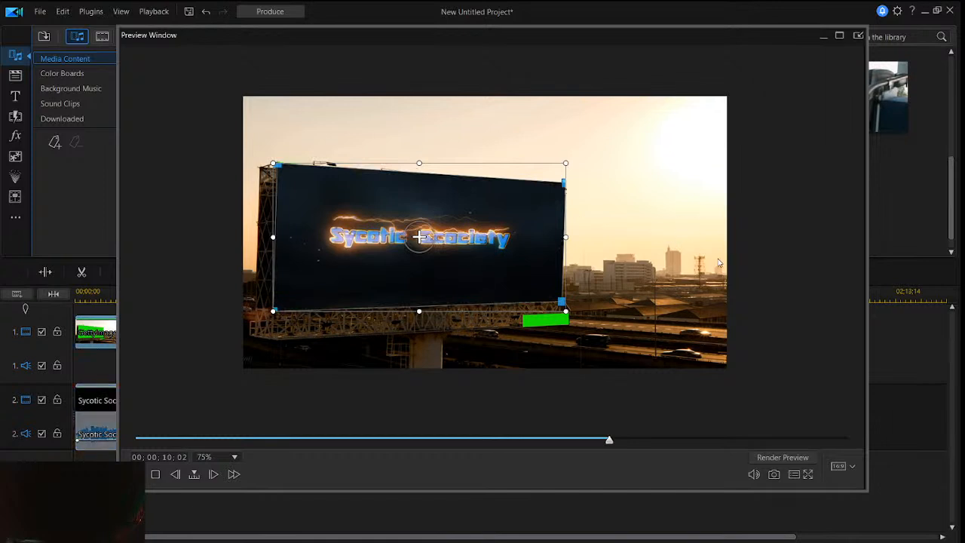
- Reselect the logo clip and nudge it slightly up and sideways to balance its coverage of the billboard's edges
{"action": "left_click", "coordinate": [485, 251]}
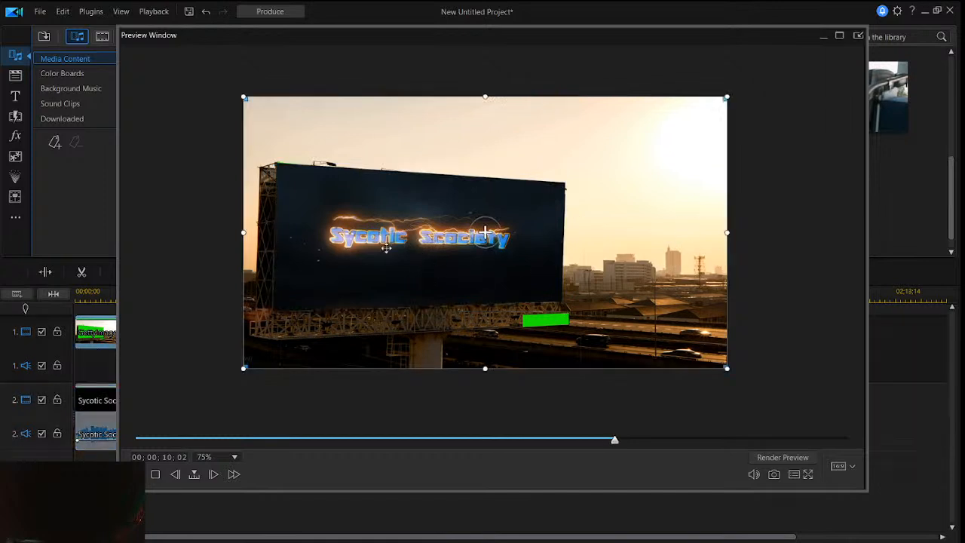
{"action": "left_click", "coordinate": [340, 206]}
{"action": "left_click", "coordinate": [331, 226]}
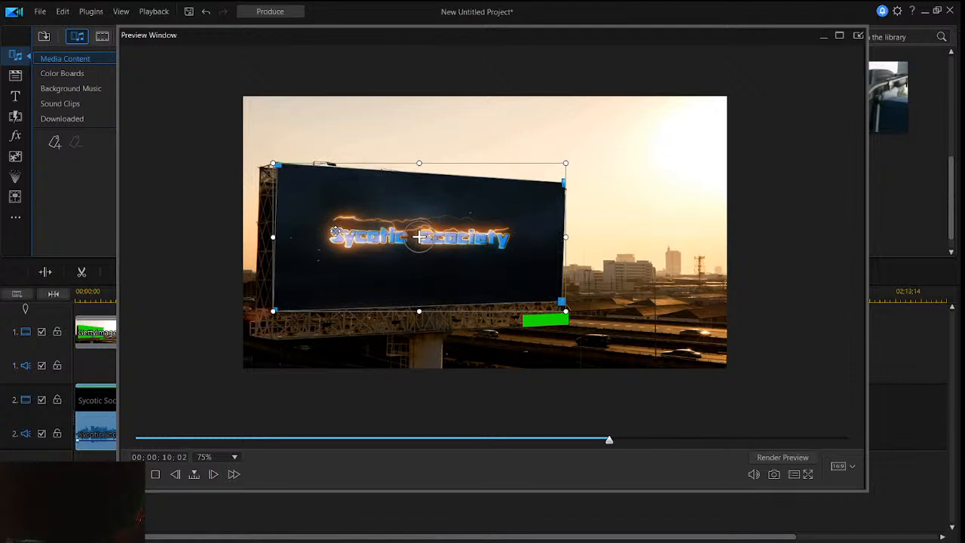
{"action": "left_click_drag", "start_coordinate": [337, 231], "coordinate": [333, 225]}
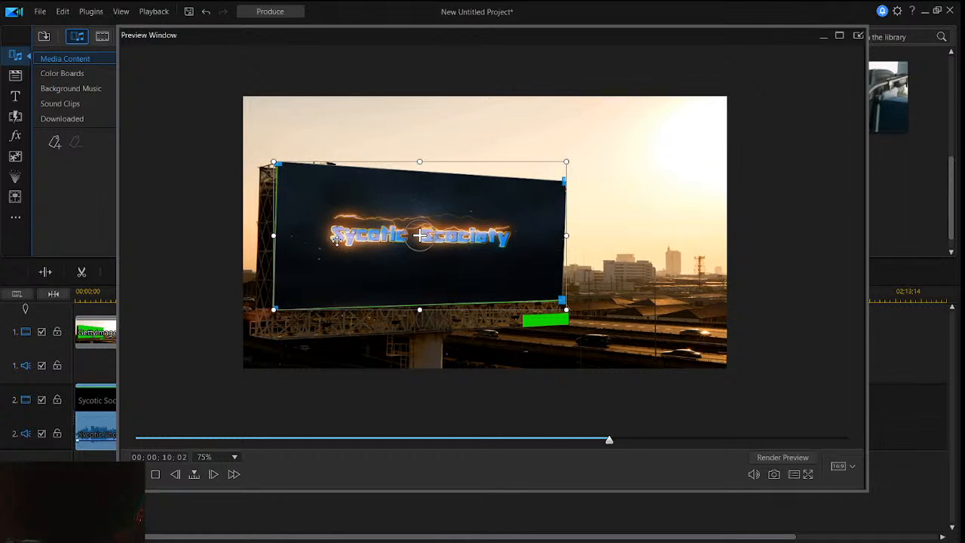
{"action": "left_click_drag", "start_coordinate": [331, 231], "coordinate": [330, 232]}
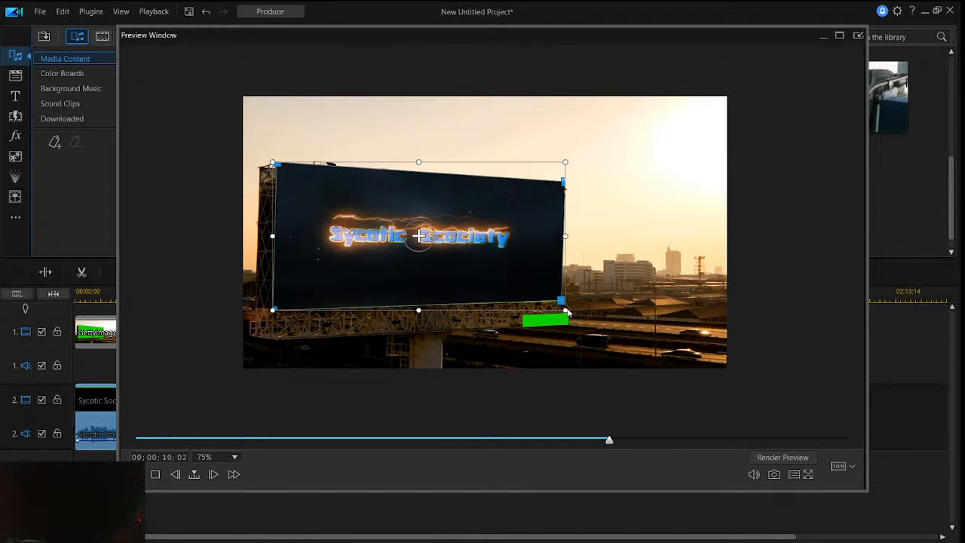
- Enlarge the logo clip slightly from its lower-right corner so it just covers all of the billboard's green edges, and deselect it
{"action": "left_click_drag", "start_coordinate": [564, 310], "coordinate": [562, 310]}
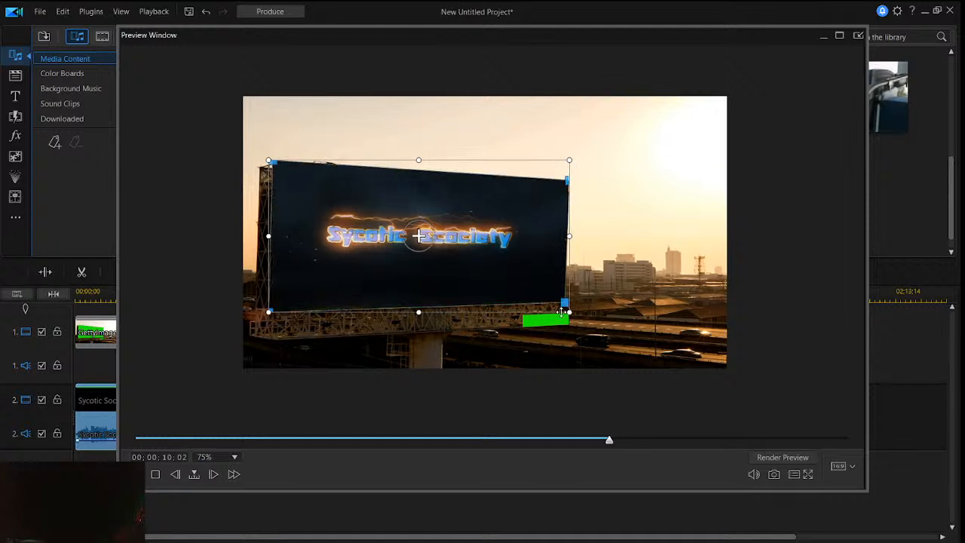
{"action": "left_click", "coordinate": [629, 288]}
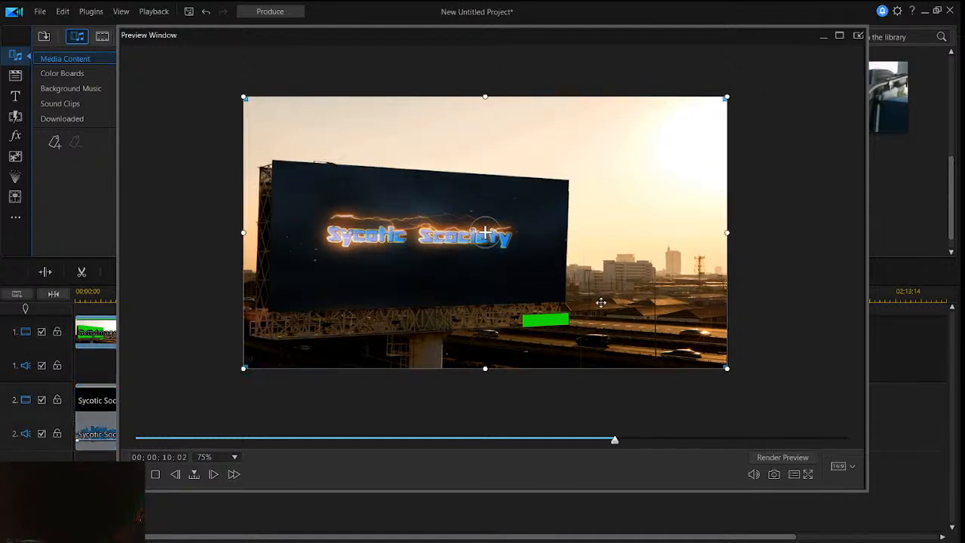
{"action": "left_click", "coordinate": [502, 294]}
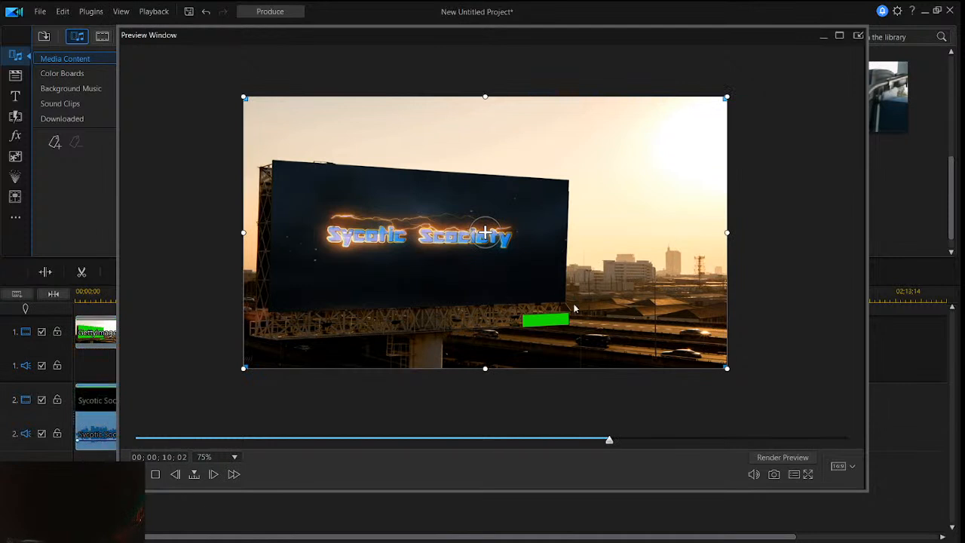
{"action": "left_click", "coordinate": [569, 308]}
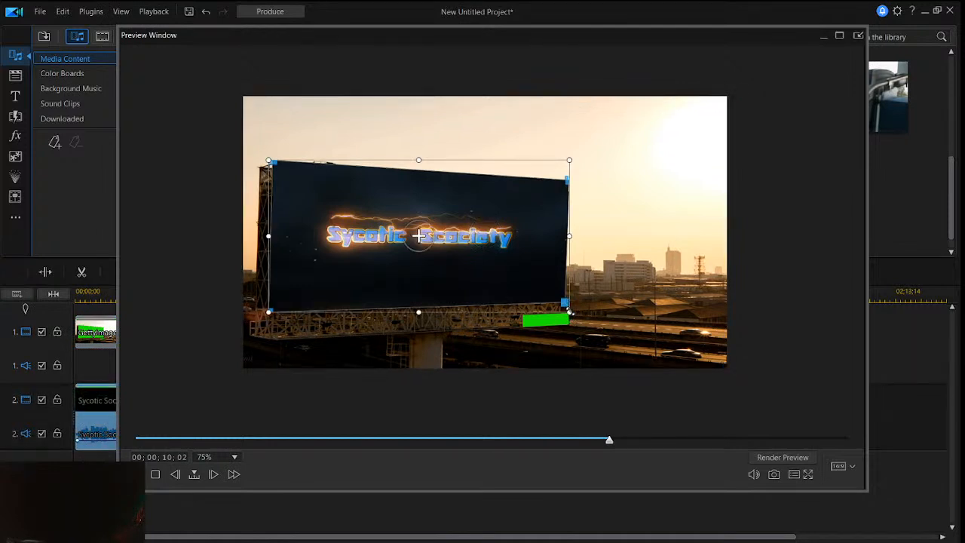
{"action": "left_click_drag", "start_coordinate": [570, 311], "coordinate": [568, 310]}
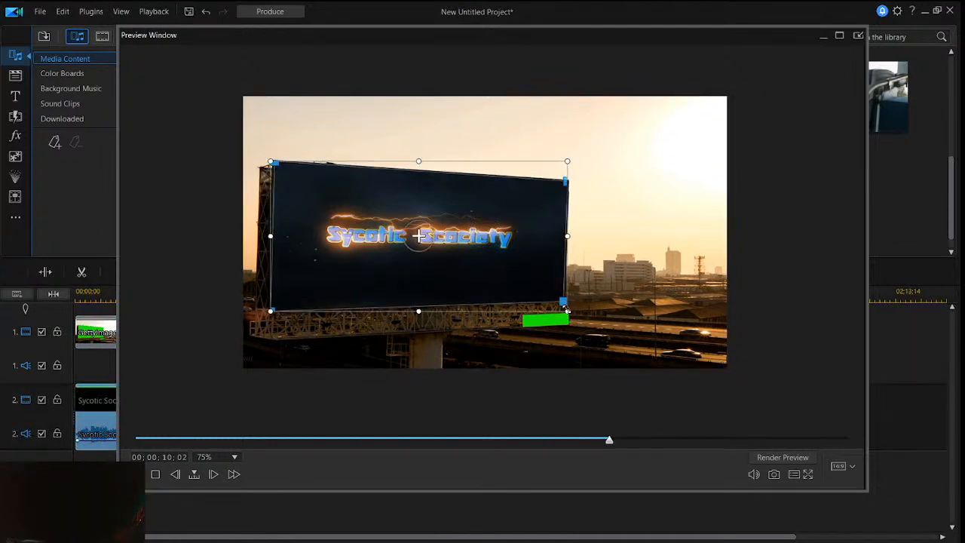
{"action": "left_click", "coordinate": [683, 280]}
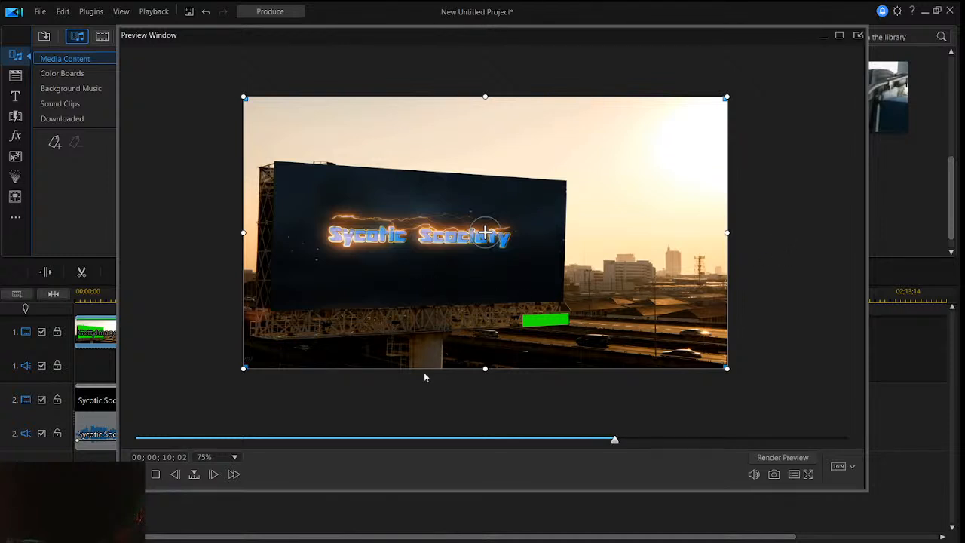
- Play the project from the start to check the logo's fit on the billboard, and move the preview window clear of the timeline
{"action": "left_click_drag", "start_coordinate": [615, 441], "coordinate": [431, 441]}
{"action": "left_click", "coordinate": [156, 474]}
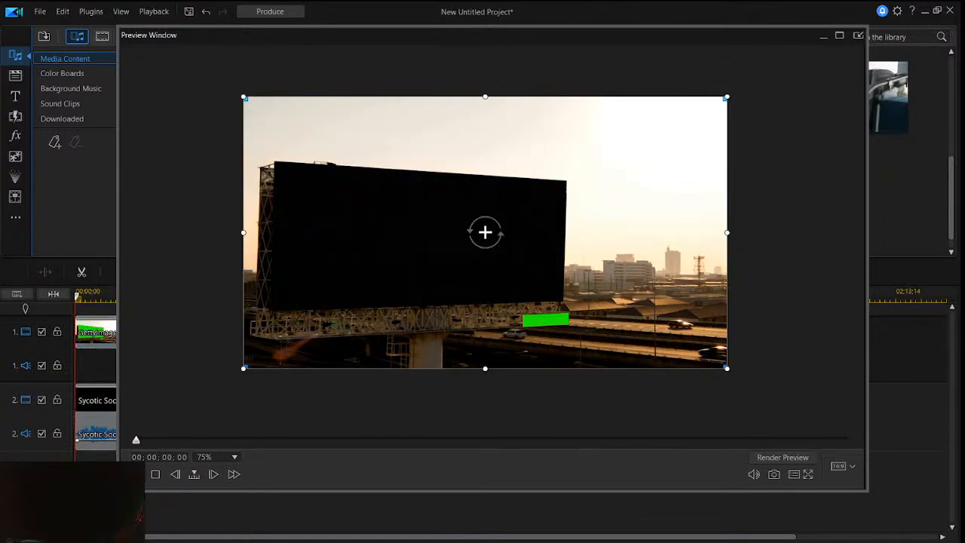
{"action": "key", "text": "space"}
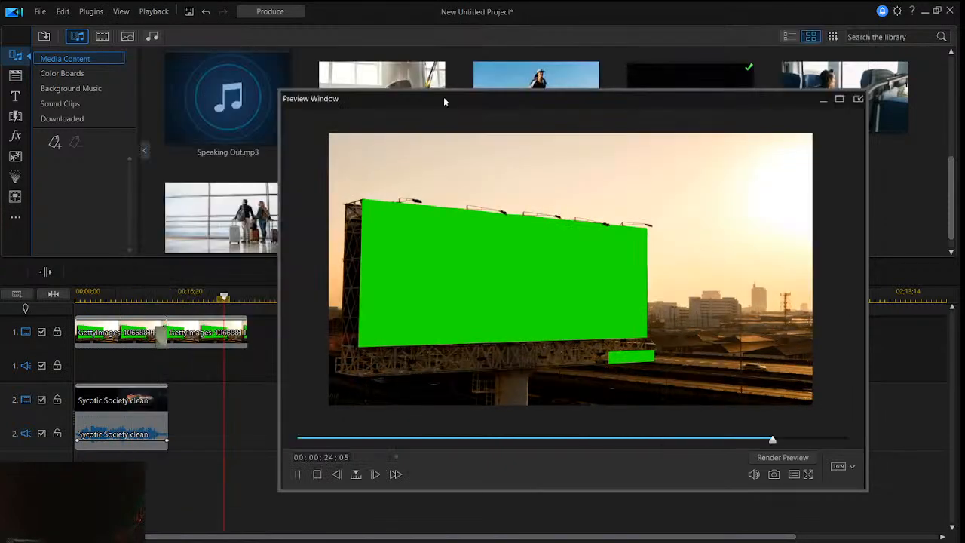
{"action": "left_click_drag", "start_coordinate": [443, 96], "coordinate": [446, 92]}
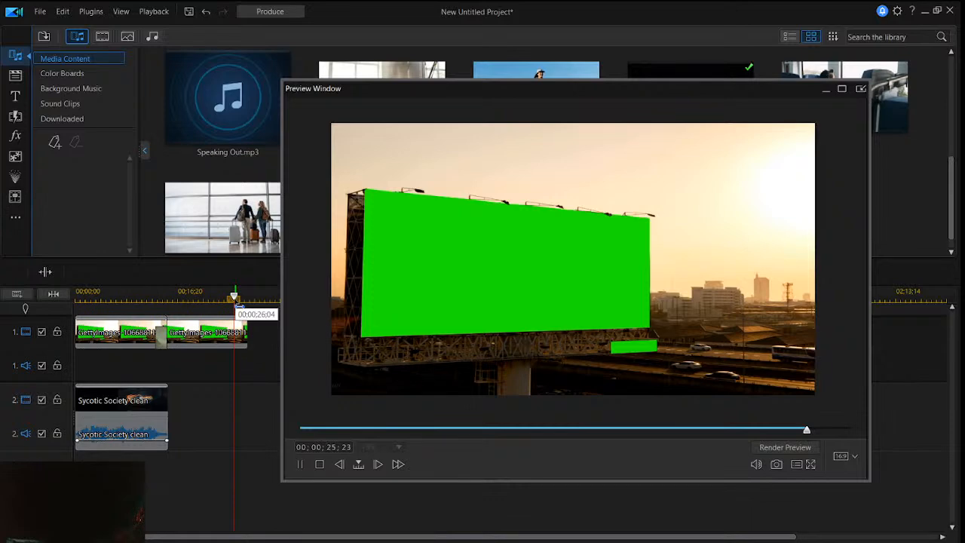
{"action": "left_click", "coordinate": [299, 465]}
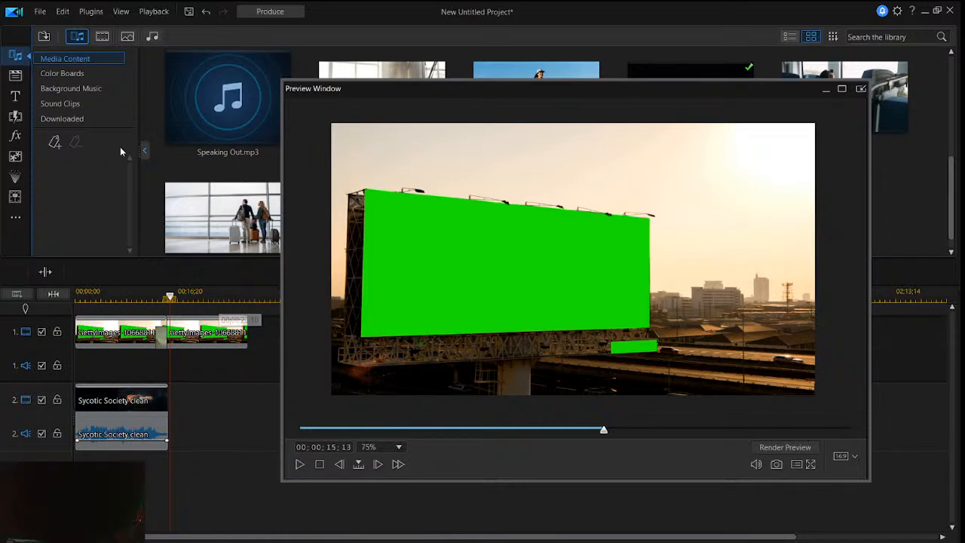
- Start a media file import and browse to the Live wall papers folder in Desktop > Anomalies > DeskTop love
{"action": "left_click", "coordinate": [49, 41]}
{"action": "left_click", "coordinate": [58, 52]}
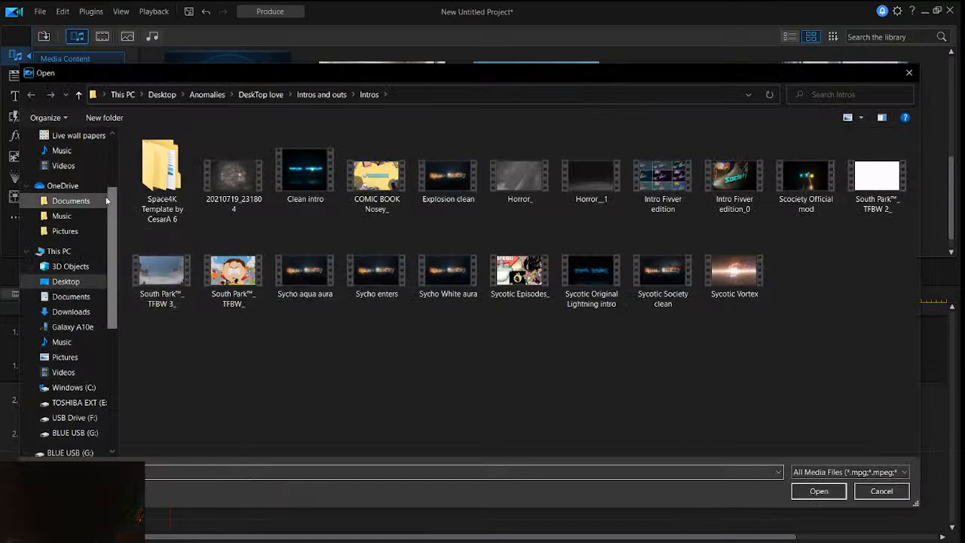
{"action": "left_click", "coordinate": [66, 165]}
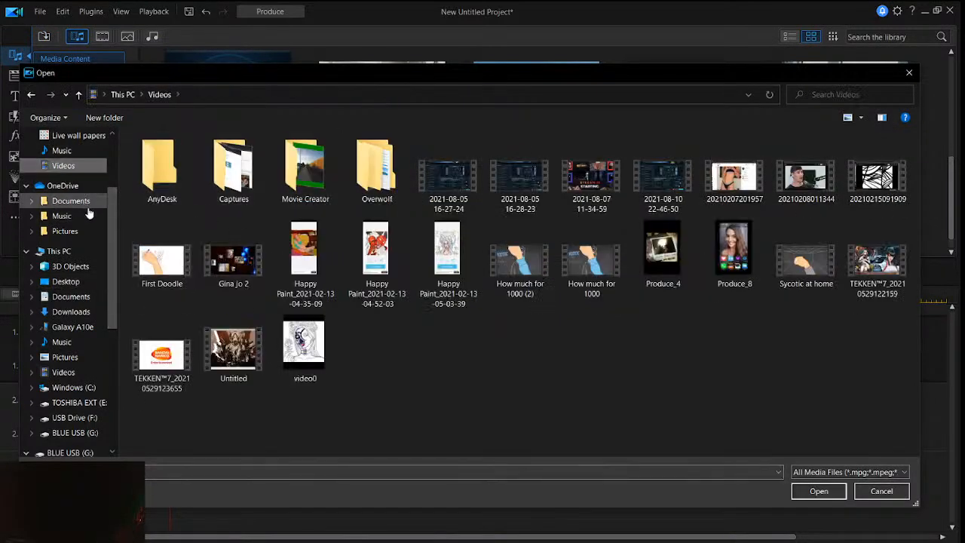
{"action": "scroll", "coordinate": [82, 204], "scroll_direction": "up", "scroll_amount": 3}
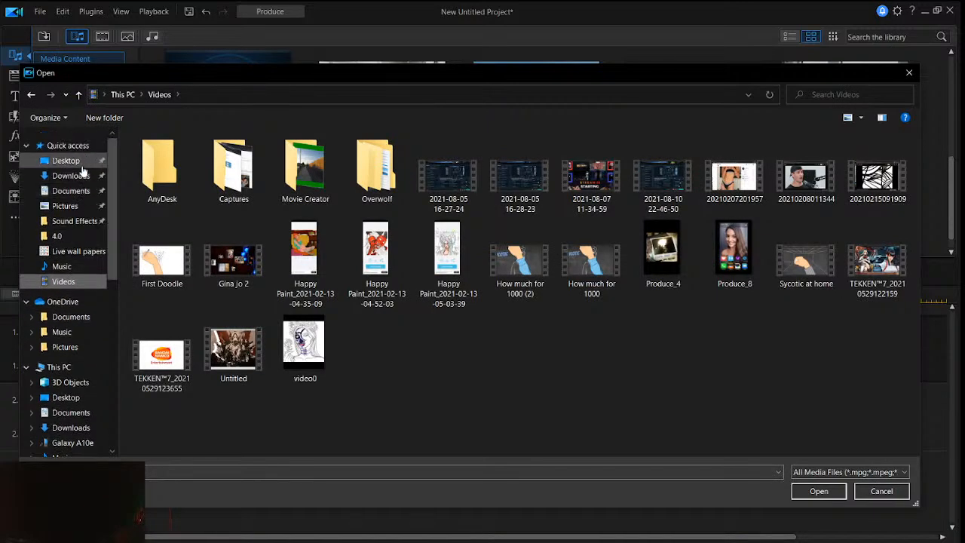
{"action": "left_click", "coordinate": [65, 160]}
{"action": "double_click", "coordinate": [194, 156]}
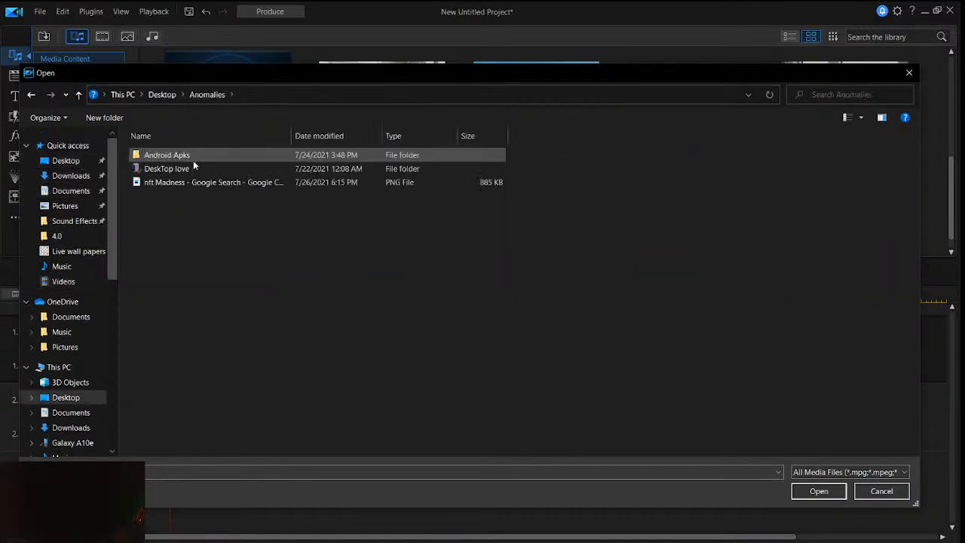
{"action": "double_click", "coordinate": [215, 173]}
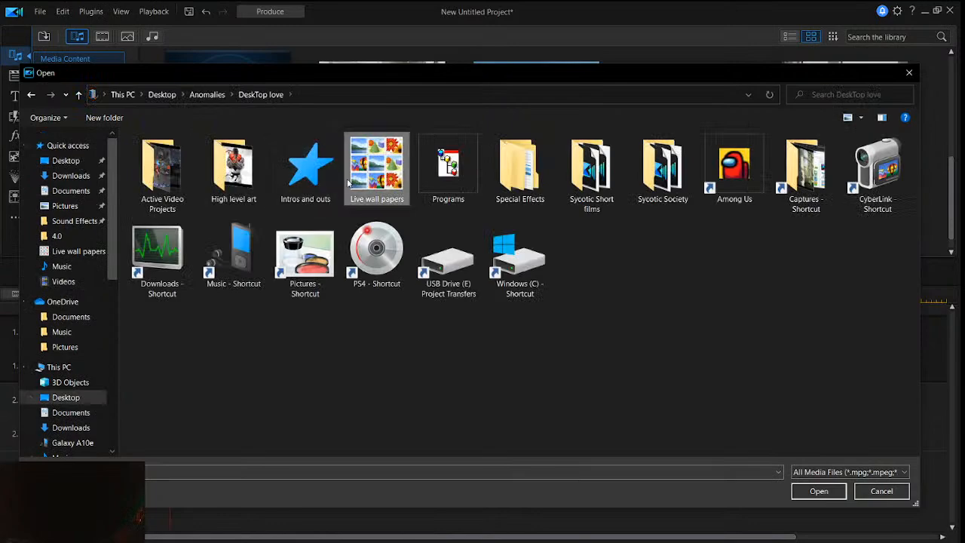
{"action": "double_click", "coordinate": [348, 181]}
- Look through the videos in the Live wall papers folder and import anon_crazy4k02 into the media library
{"action": "scroll", "coordinate": [415, 241], "scroll_direction": "down", "scroll_amount": 5}
{"action": "scroll", "coordinate": [442, 266], "scroll_direction": "up", "scroll_amount": 3}
{"action": "scroll", "coordinate": [444, 267], "scroll_direction": "down", "scroll_amount": 5}
{"action": "scroll", "coordinate": [528, 328], "scroll_direction": "up", "scroll_amount": 3}
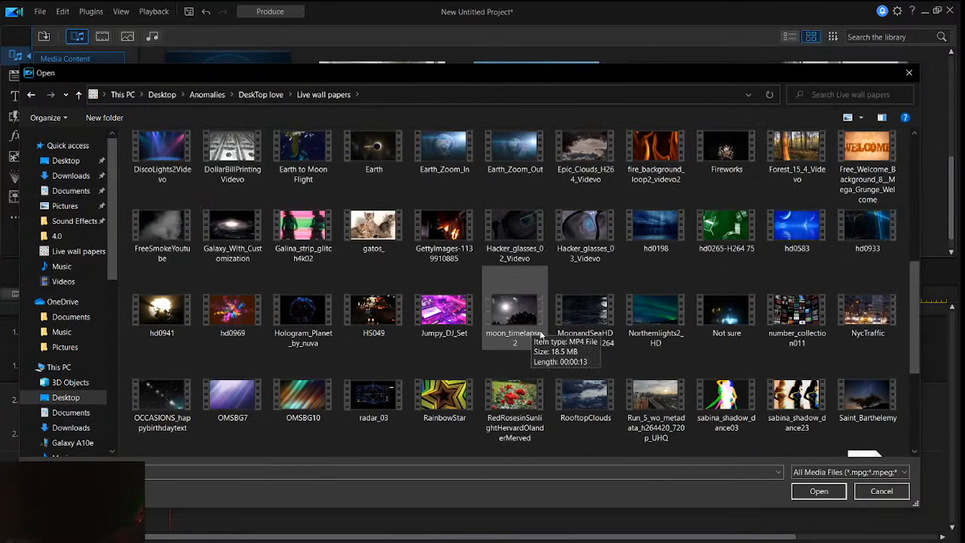
{"action": "scroll", "coordinate": [573, 340], "scroll_direction": "down", "scroll_amount": 2}
{"action": "left_click", "coordinate": [726, 256]}
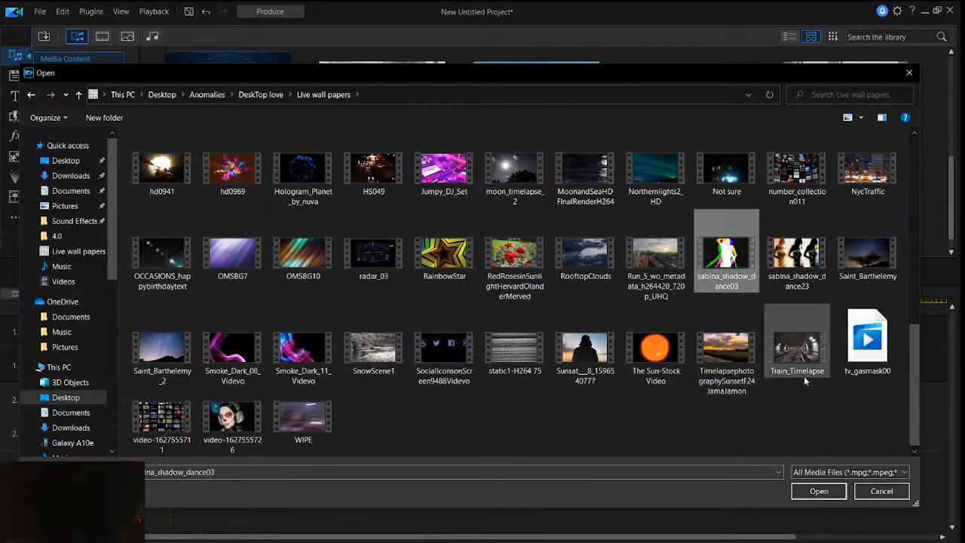
{"action": "left_click", "coordinate": [181, 442]}
{"action": "scroll", "coordinate": [558, 430], "scroll_direction": "up", "scroll_amount": 5}
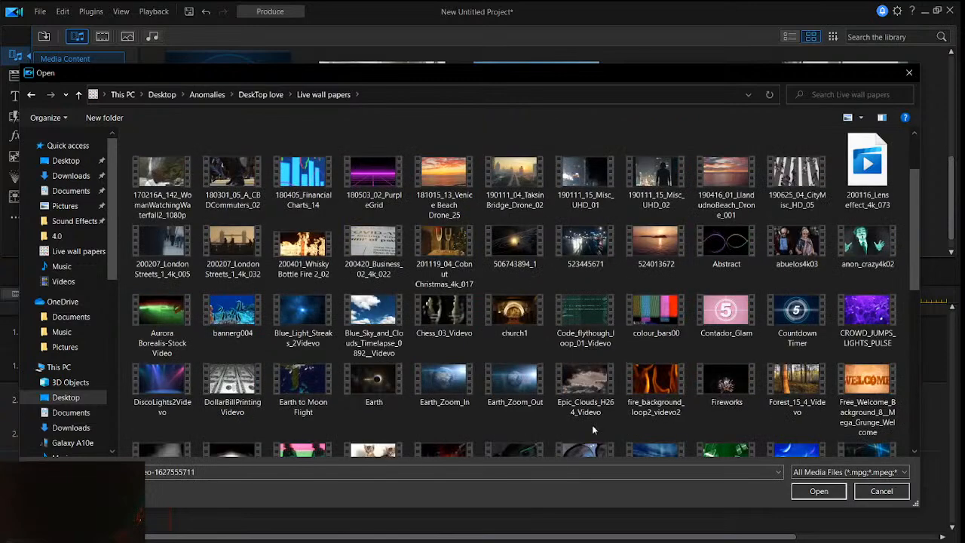
{"action": "scroll", "coordinate": [708, 399], "scroll_direction": "down", "scroll_amount": 4}
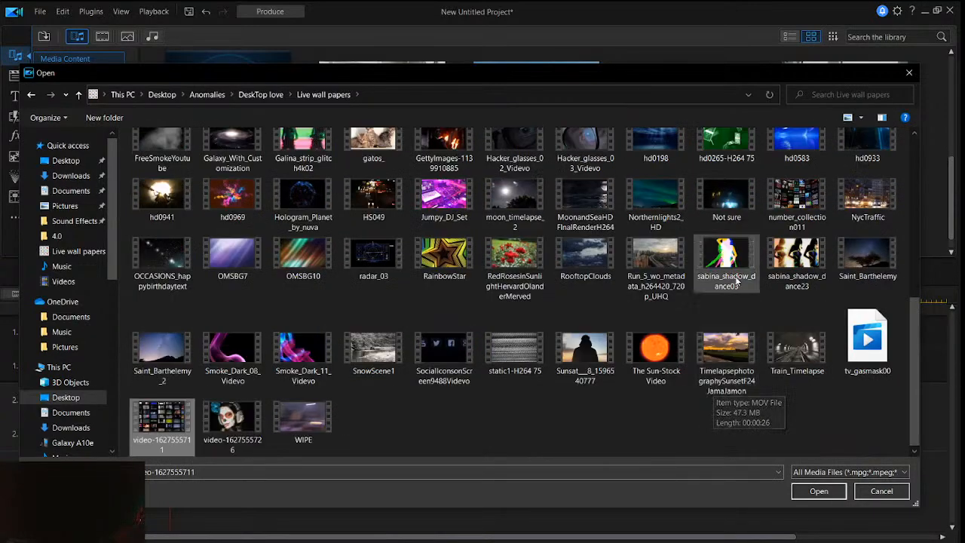
{"action": "scroll", "coordinate": [652, 298], "scroll_direction": "up", "scroll_amount": 5}
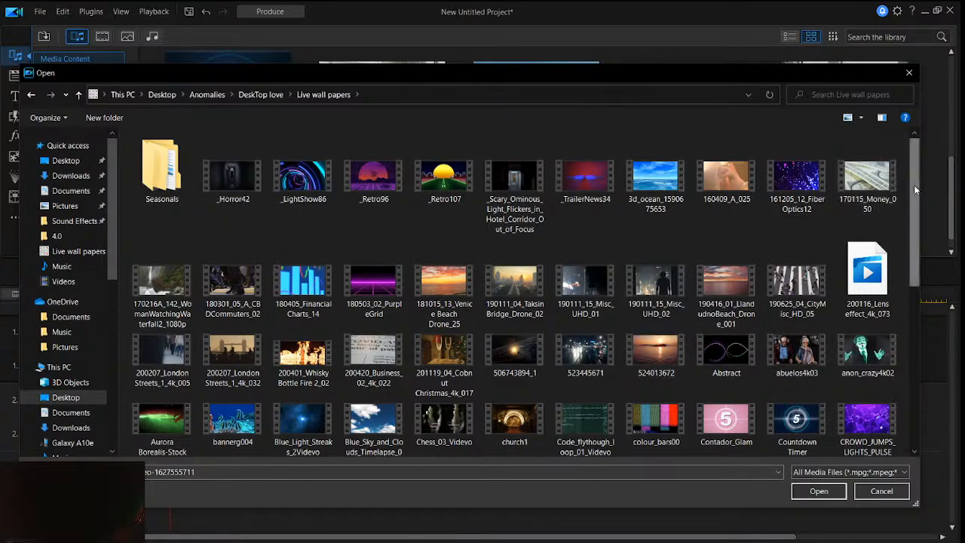
{"action": "left_click_drag", "start_coordinate": [915, 186], "coordinate": [921, 211]}
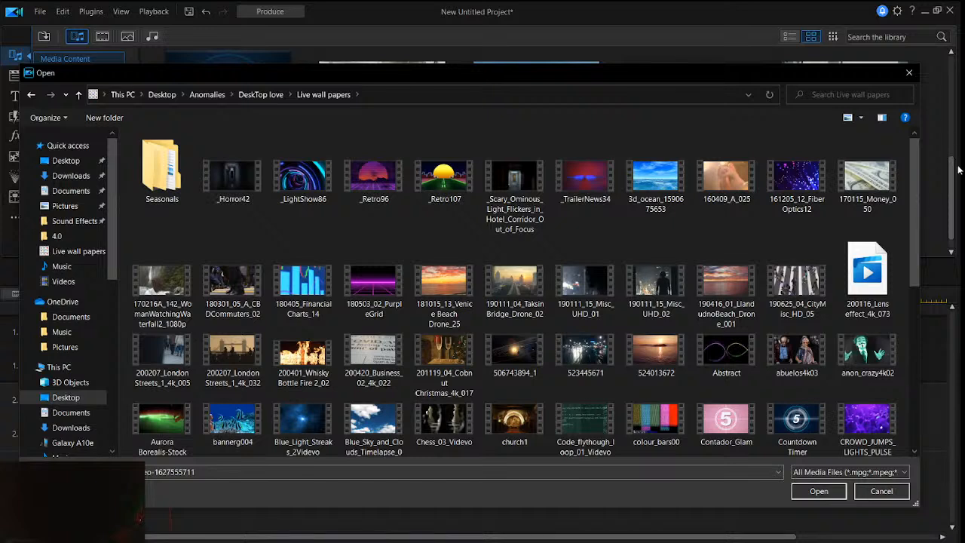
{"action": "left_click", "coordinate": [867, 355]}
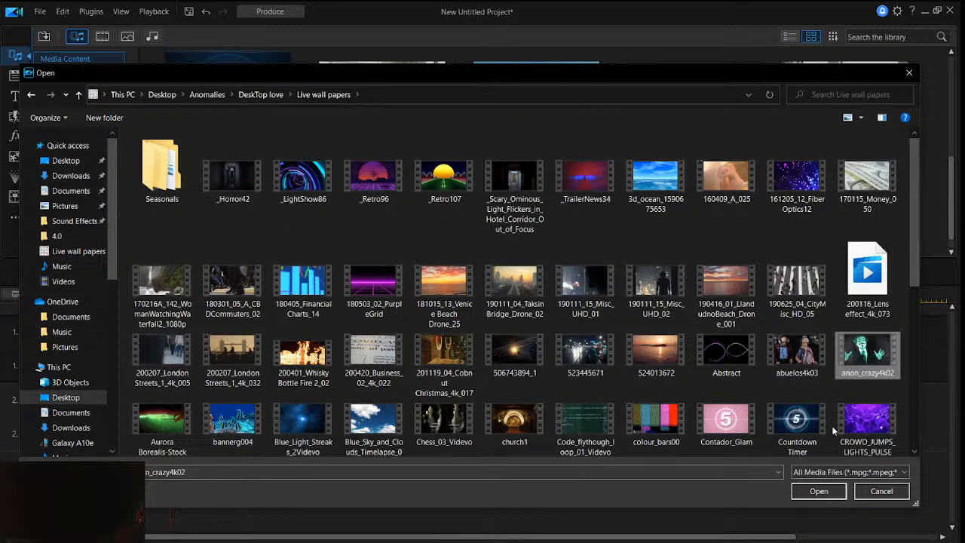
{"action": "left_click", "coordinate": [819, 491]}
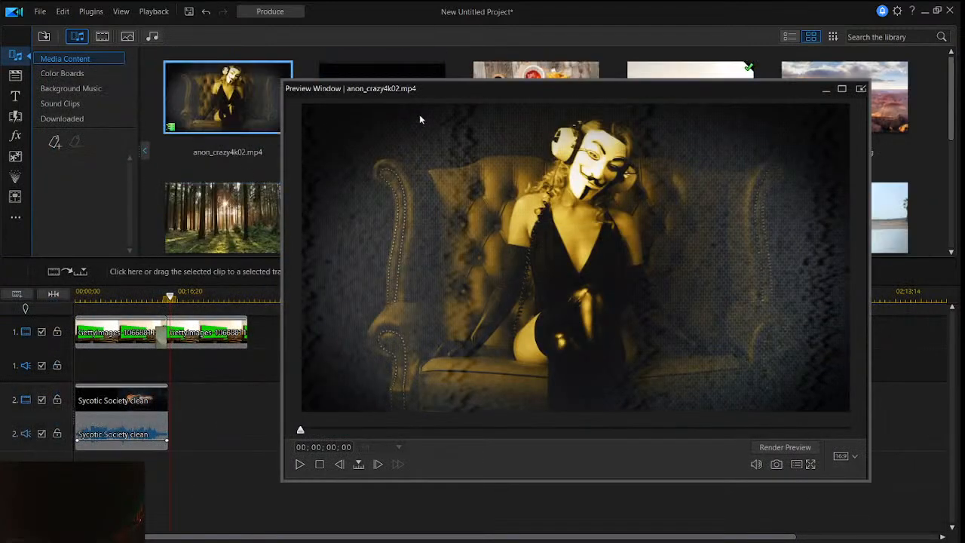
- Place the anon_crazy4k02.mp4 clip on video track 2 directly after the Sycotic Society clip
{"action": "left_click_drag", "start_coordinate": [466, 96], "coordinate": [508, 192]}
{"action": "scroll", "coordinate": [485, 144], "scroll_direction": "down", "scroll_amount": 2}
{"action": "scroll", "coordinate": [484, 144], "scroll_direction": "up", "scroll_amount": 2}
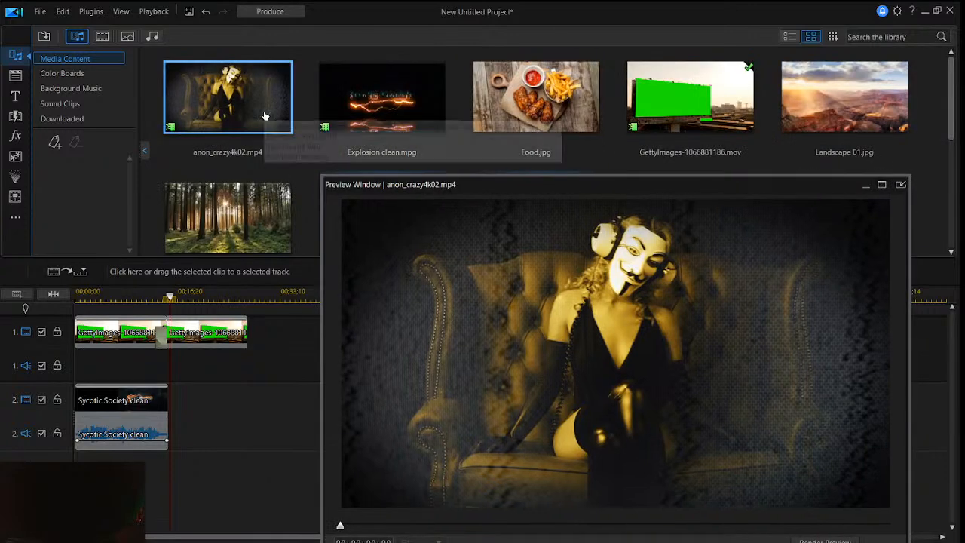
{"action": "left_click_drag", "start_coordinate": [205, 85], "coordinate": [169, 417]}
- Shrink the anon_crazy4k02 clip in the preview, place it over the green billboard and slant its top edge to the billboard's perspective
{"action": "left_click_drag", "start_coordinate": [570, 186], "coordinate": [564, 90]}
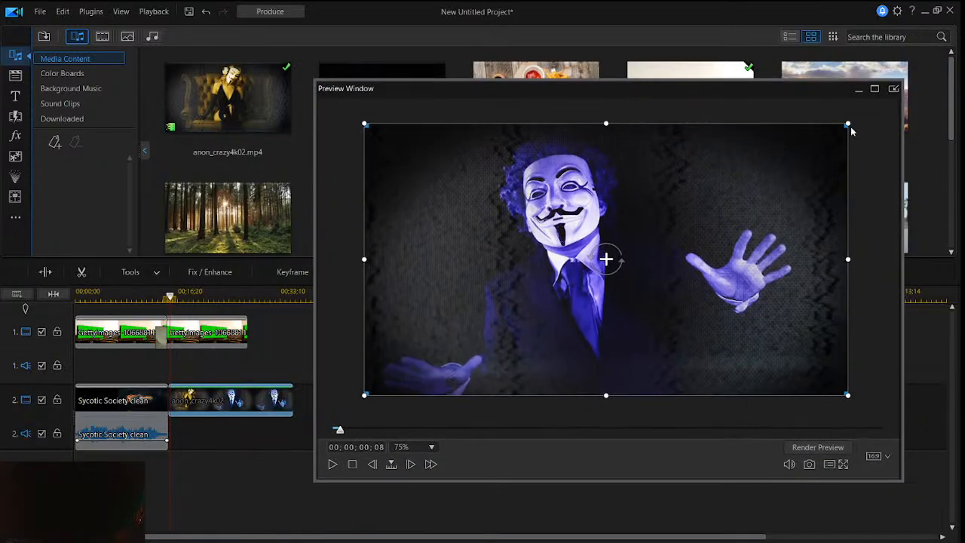
{"action": "left_click_drag", "start_coordinate": [848, 123], "coordinate": [720, 195]}
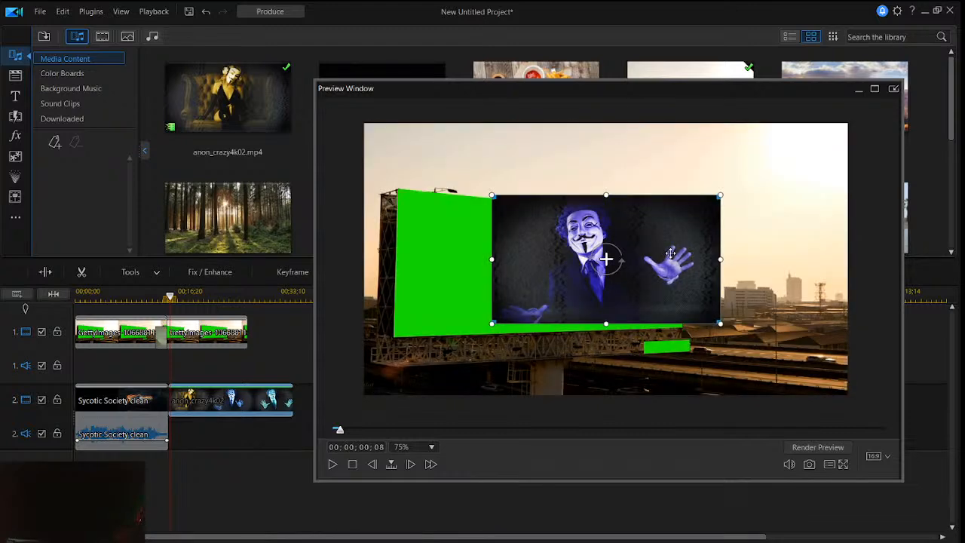
{"action": "left_click_drag", "start_coordinate": [671, 252], "coordinate": [597, 257]}
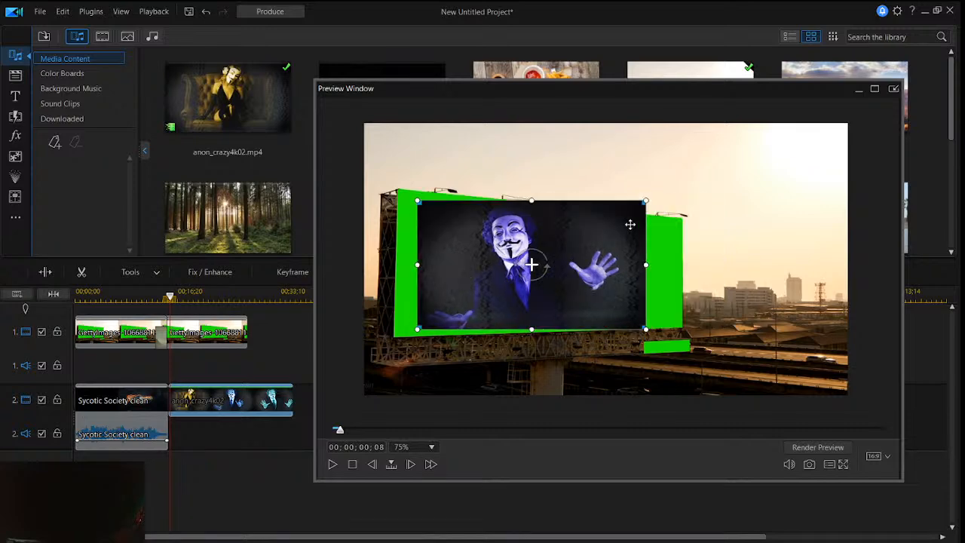
{"action": "left_click_drag", "start_coordinate": [646, 204], "coordinate": [645, 229]}
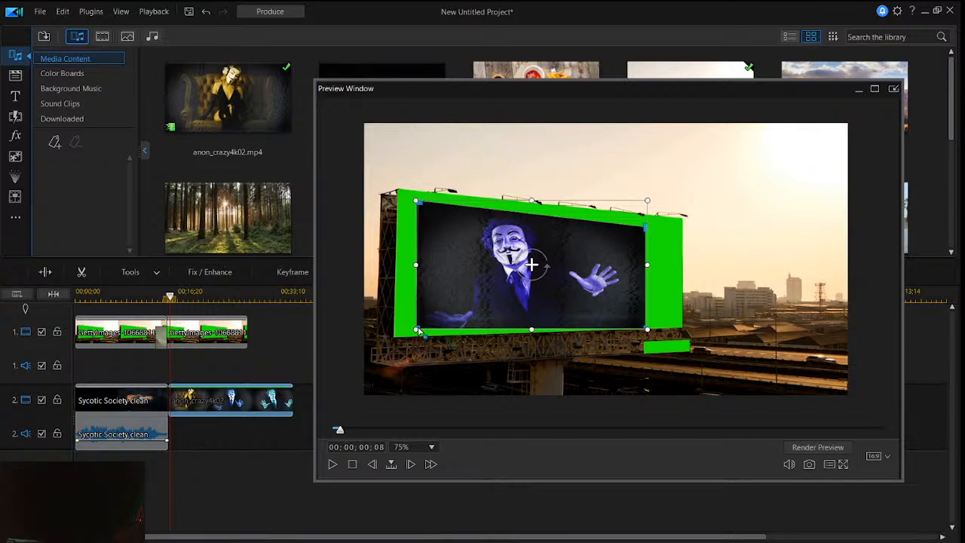
- Enlarge the anon_crazy4k02 clip to nearly fill the green panel and adjust its corners and position to the billboard's slant
{"action": "left_click_drag", "start_coordinate": [611, 274], "coordinate": [618, 275]}
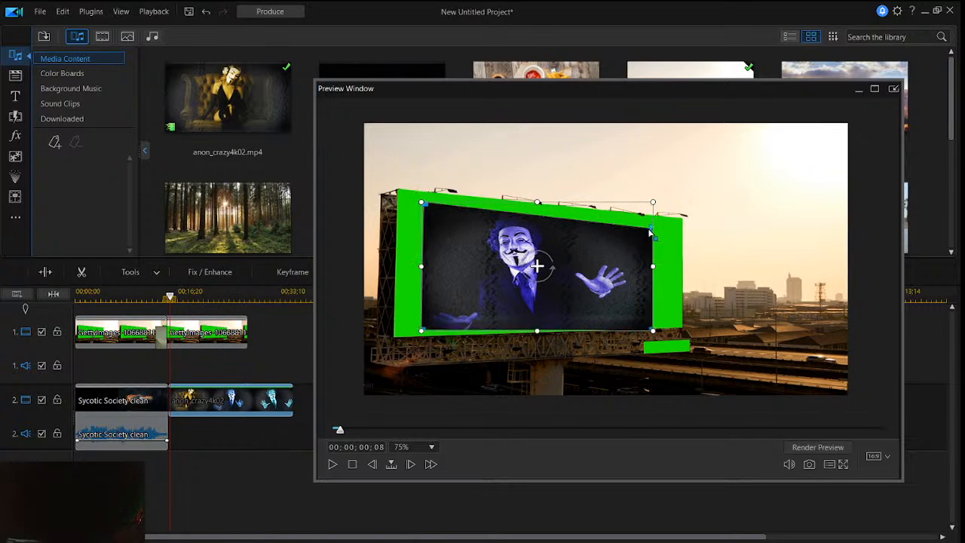
{"action": "left_click_drag", "start_coordinate": [653, 203], "coordinate": [671, 192]}
{"action": "mouse_move", "coordinate": [658, 224]}
{"action": "left_mouse_down"}
{"action": "mouse_move", "coordinate": [651, 235]}
{"action": "mouse_move", "coordinate": [670, 223]}
{"action": "left_mouse_up"}
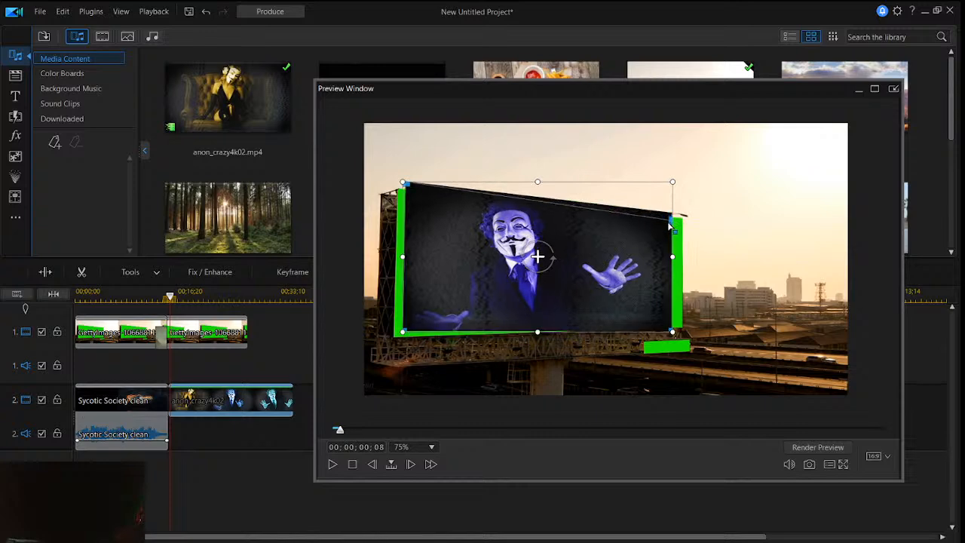
{"action": "left_click_drag", "start_coordinate": [671, 332], "coordinate": [673, 329]}
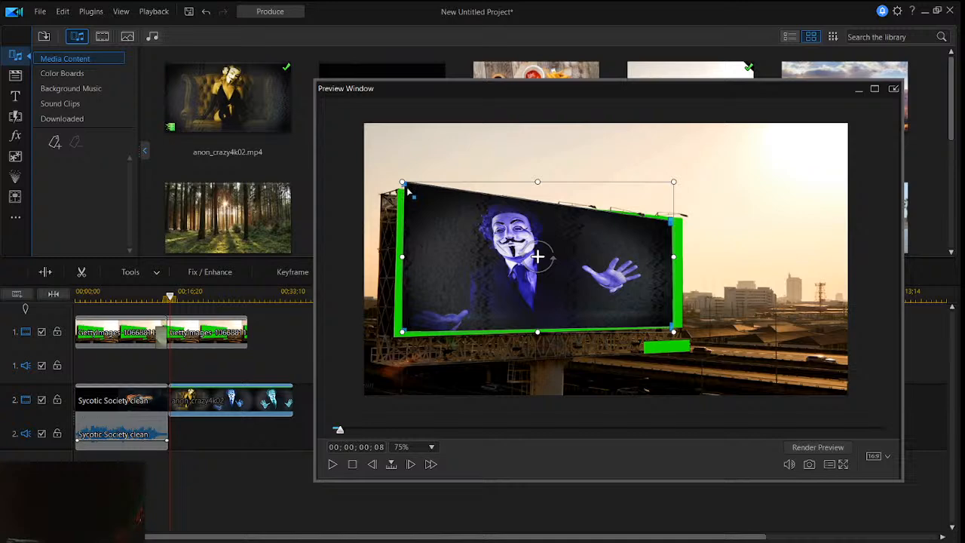
{"action": "left_click_drag", "start_coordinate": [404, 189], "coordinate": [404, 192]}
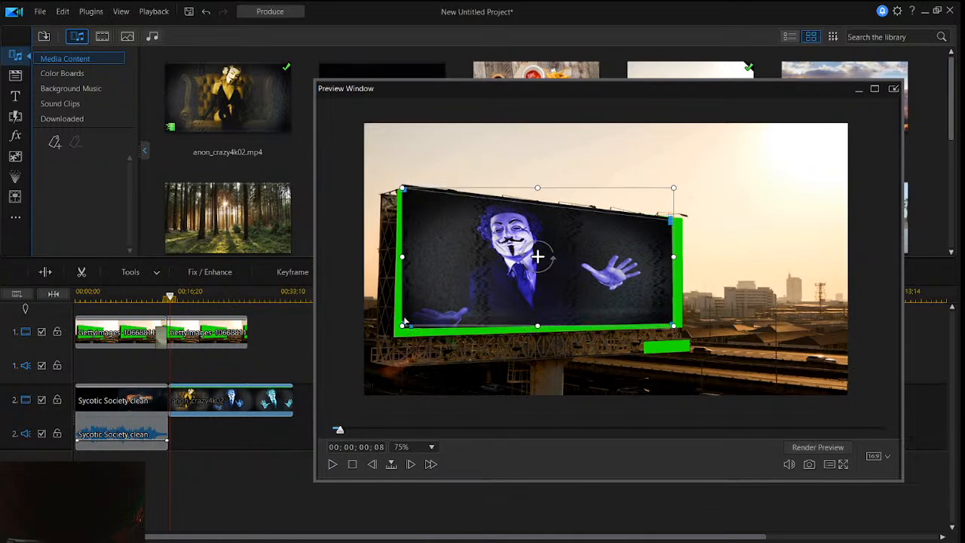
{"action": "left_click_drag", "start_coordinate": [578, 224], "coordinate": [582, 237]}
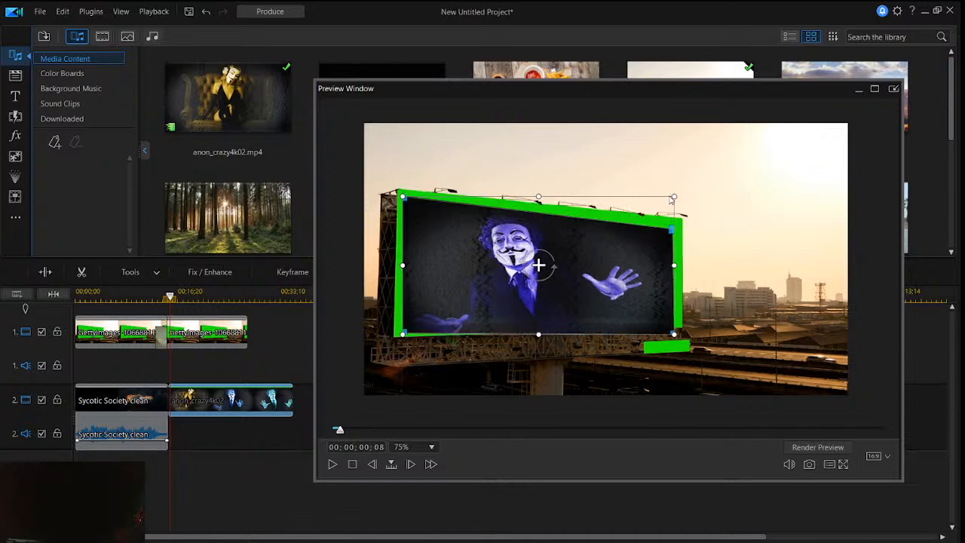
- Widen the anon_crazy4k02 clip to the billboard's right edge and nudge it and its upper-right corner along the top edge
{"action": "left_click_drag", "start_coordinate": [674, 196], "coordinate": [680, 193]}
{"action": "left_click_drag", "start_coordinate": [632, 266], "coordinate": [634, 260]}
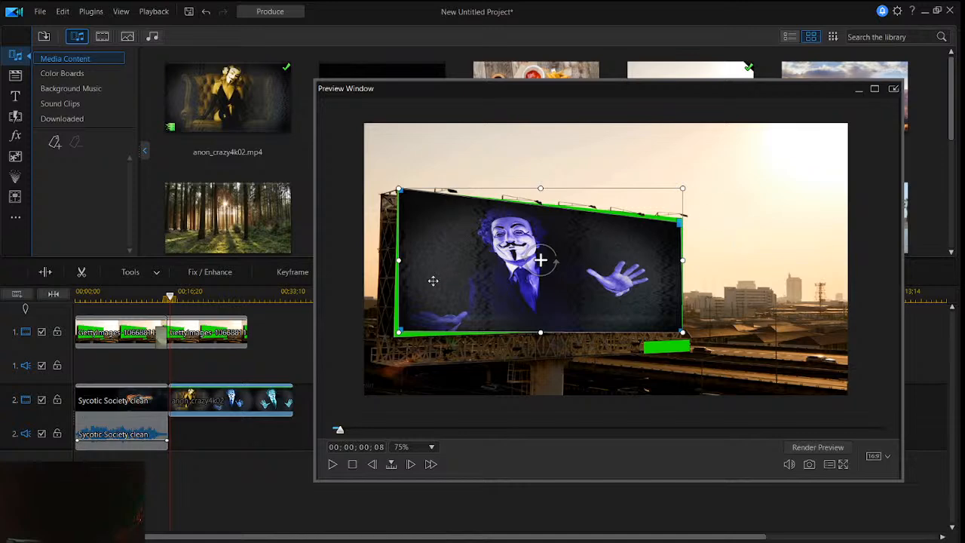
{"action": "left_click_drag", "start_coordinate": [420, 230], "coordinate": [418, 231]}
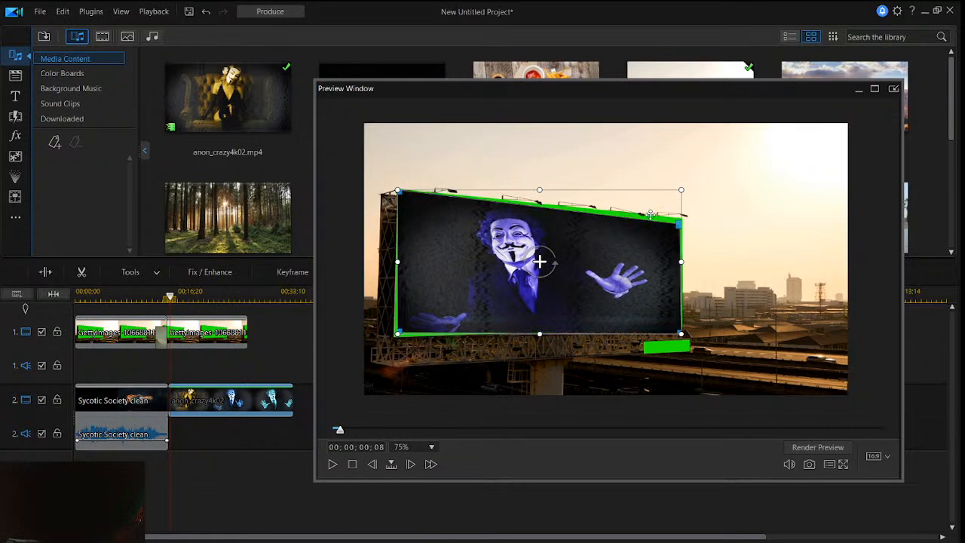
{"action": "left_click_drag", "start_coordinate": [676, 222], "coordinate": [677, 220]}
{"action": "left_click_drag", "start_coordinate": [627, 259], "coordinate": [629, 257]}
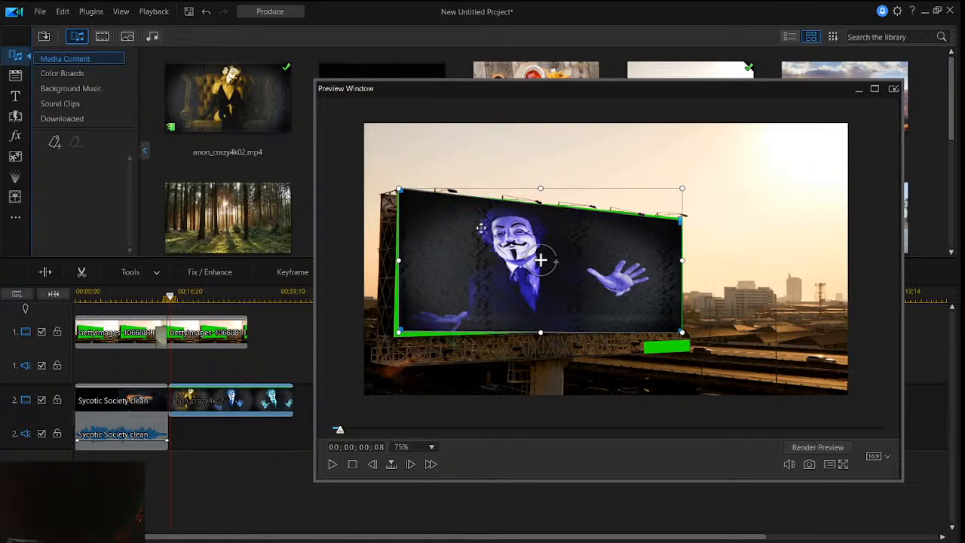
{"action": "left_click_drag", "start_coordinate": [470, 226], "coordinate": [469, 231]}
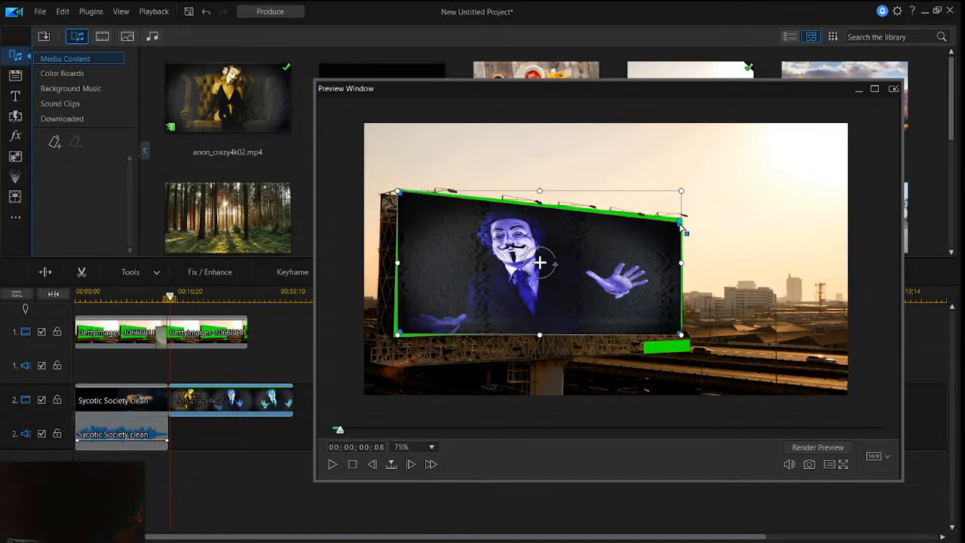
{"action": "left_click_drag", "start_coordinate": [634, 233], "coordinate": [633, 232]}
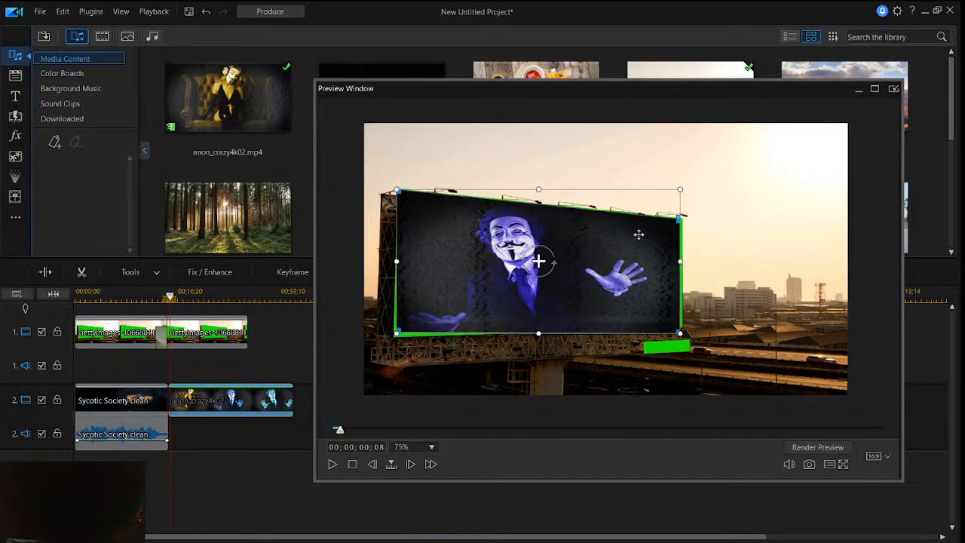
- Reshape the clip's lower corners to follow the billboard's bottom edge, enlarging and nudging it to cover the green border
{"action": "left_click_drag", "start_coordinate": [679, 333], "coordinate": [680, 329]}
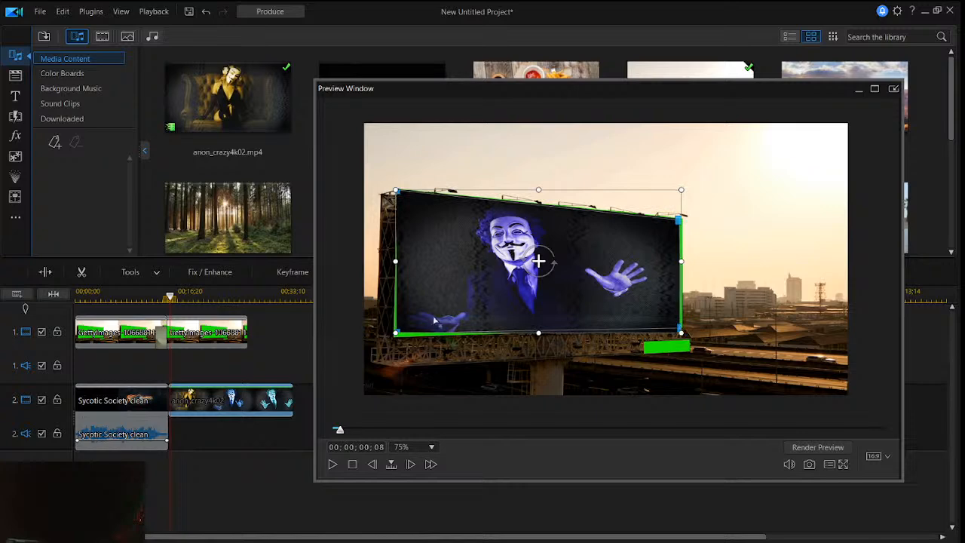
{"action": "left_click_drag", "start_coordinate": [400, 333], "coordinate": [405, 332]}
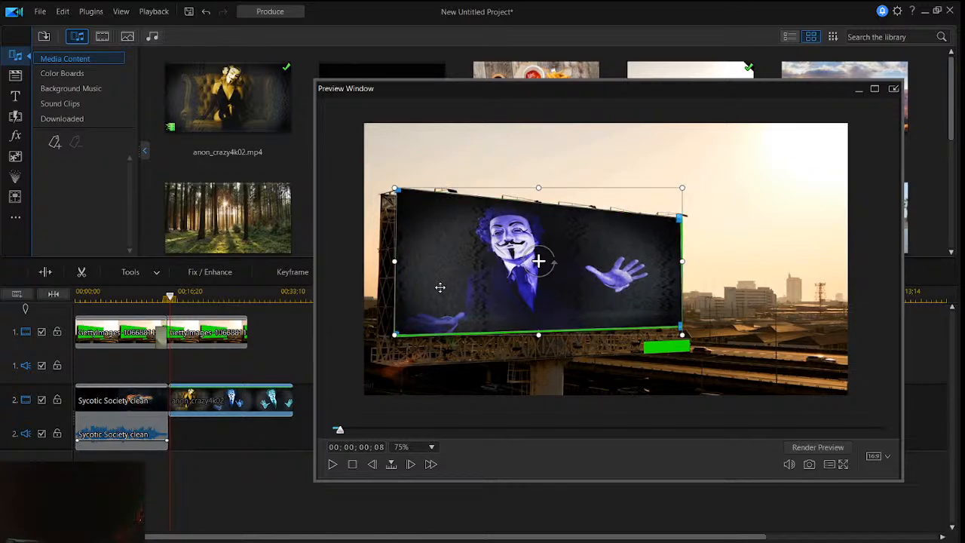
{"action": "left_click_drag", "start_coordinate": [440, 287], "coordinate": [440, 288]}
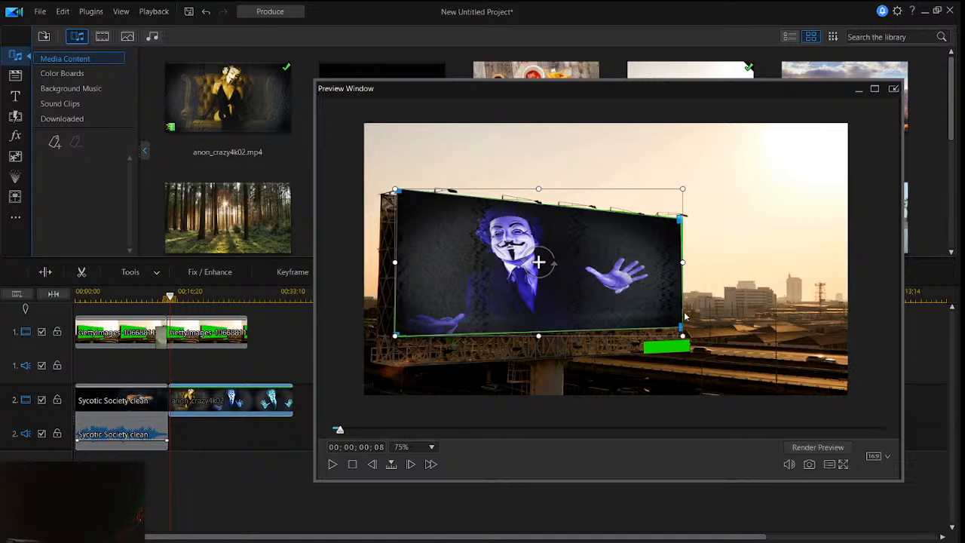
{"action": "left_click_drag", "start_coordinate": [682, 334], "coordinate": [684, 335]}
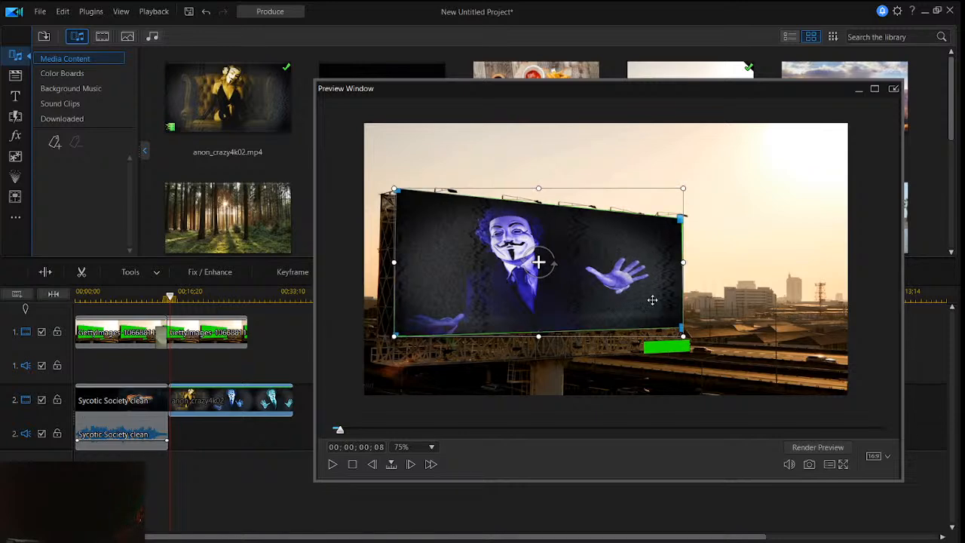
{"action": "left_click_drag", "start_coordinate": [652, 300], "coordinate": [652, 300]}
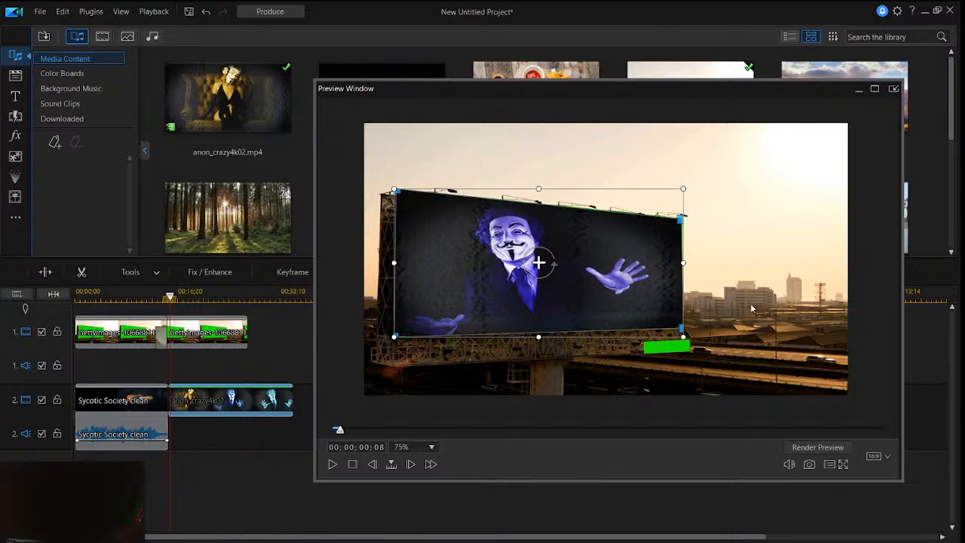
- Check the billboard's edges without the clip's frame and enlarge the anon_crazy4k02 clip slightly to cover the remaining green
{"action": "left_click", "coordinate": [752, 308]}
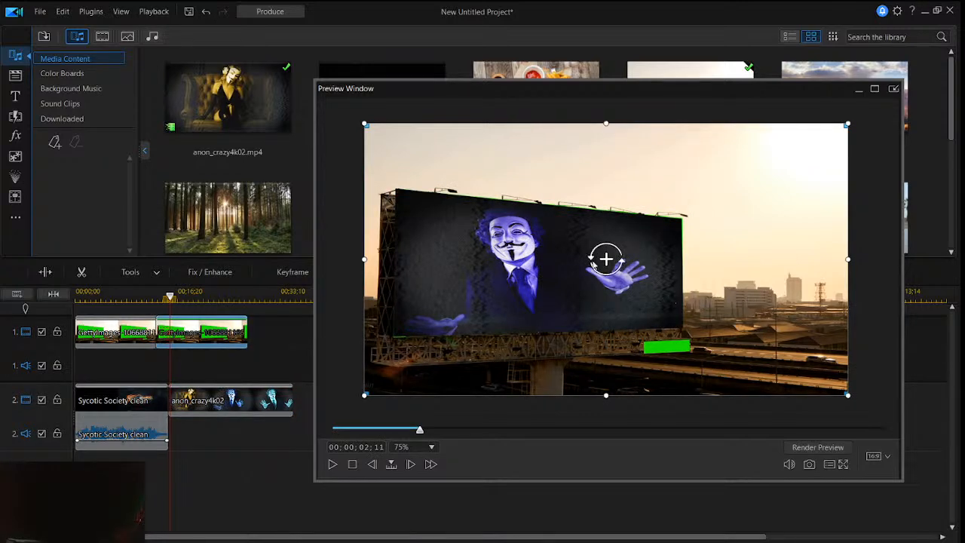
{"action": "left_click", "coordinate": [538, 268]}
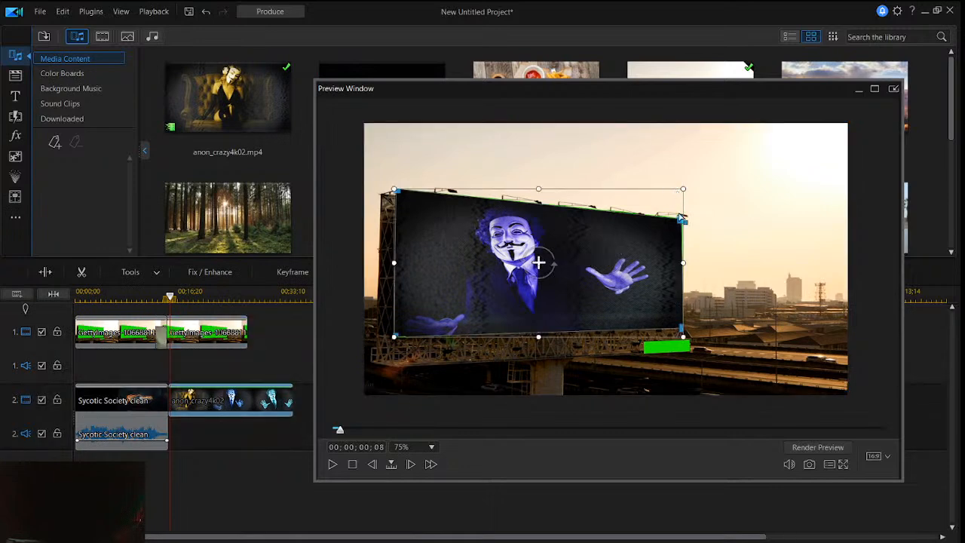
{"action": "left_click_drag", "start_coordinate": [683, 190], "coordinate": [685, 187]}
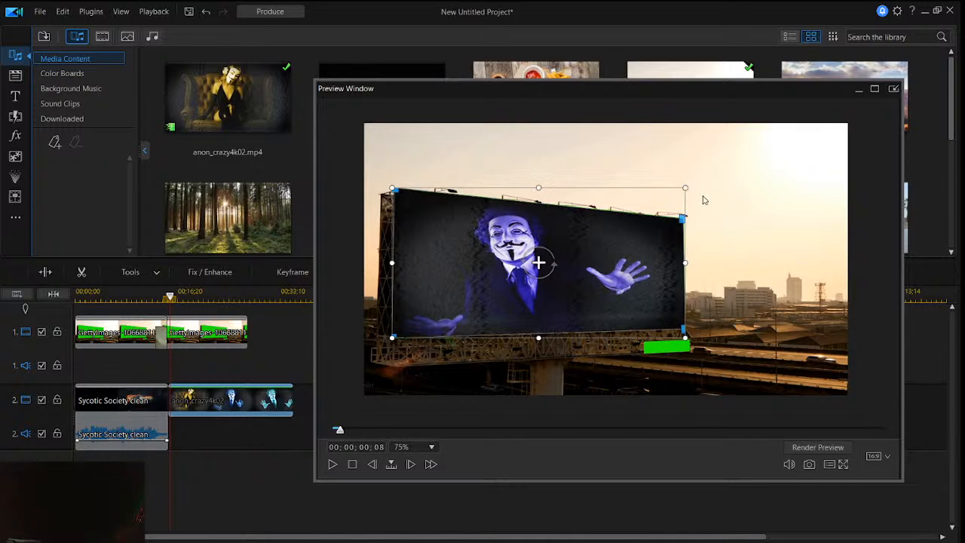
{"action": "left_click", "coordinate": [731, 204]}
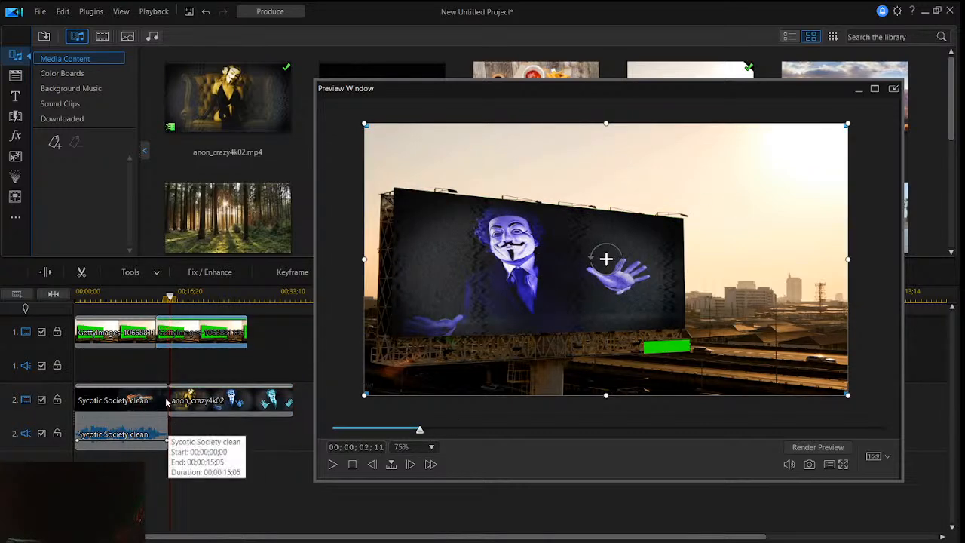
- Add the Box transition from the General category between the Sycotic Society and anon_crazy4k02 clips on video track 2
{"action": "left_click", "coordinate": [161, 428]}
{"action": "left_click", "coordinate": [230, 399]}
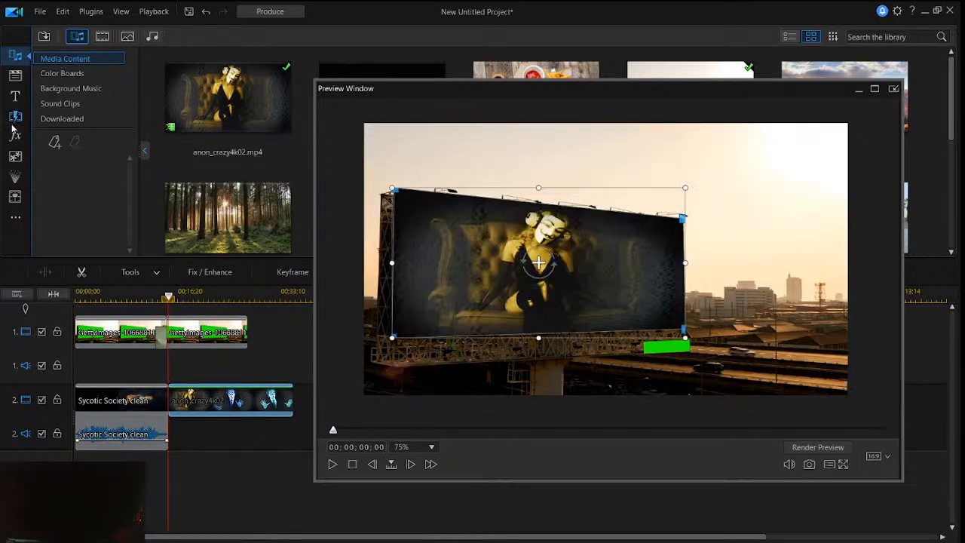
{"action": "left_click", "coordinate": [15, 116]}
{"action": "left_click", "coordinate": [251, 105]}
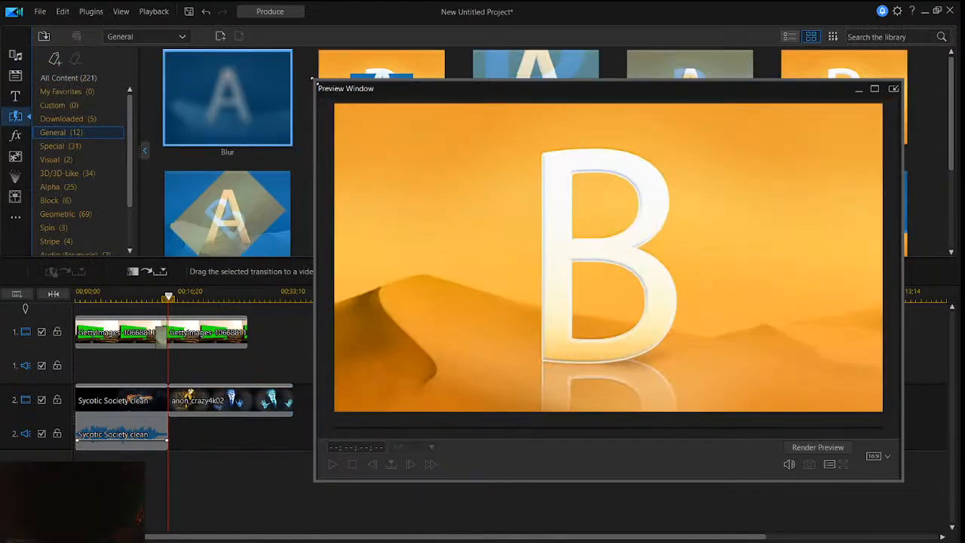
{"action": "left_click_drag", "start_coordinate": [312, 79], "coordinate": [363, 168]}
{"action": "left_click_drag", "start_coordinate": [382, 114], "coordinate": [173, 404]}
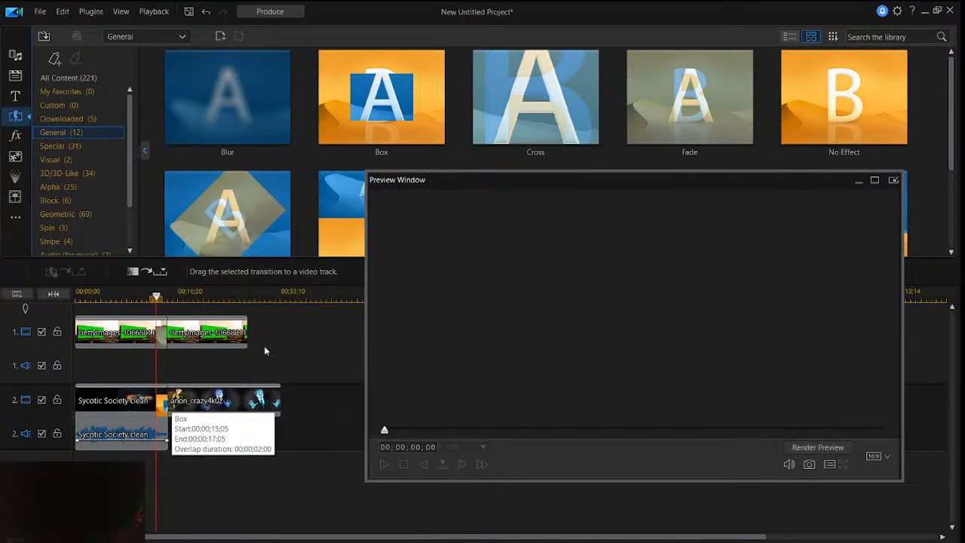
- Enlarge the preview window and play the project from the start to check the Box transition on the billboard
{"action": "left_click_drag", "start_coordinate": [506, 183], "coordinate": [435, 168]}
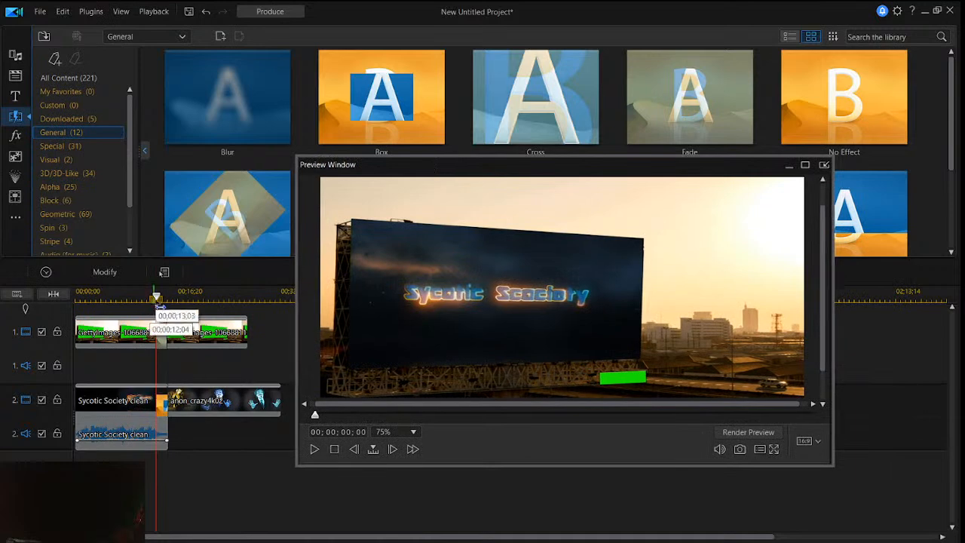
{"action": "left_click_drag", "start_coordinate": [156, 296], "coordinate": [53, 315]}
{"action": "key", "text": "Delete"}
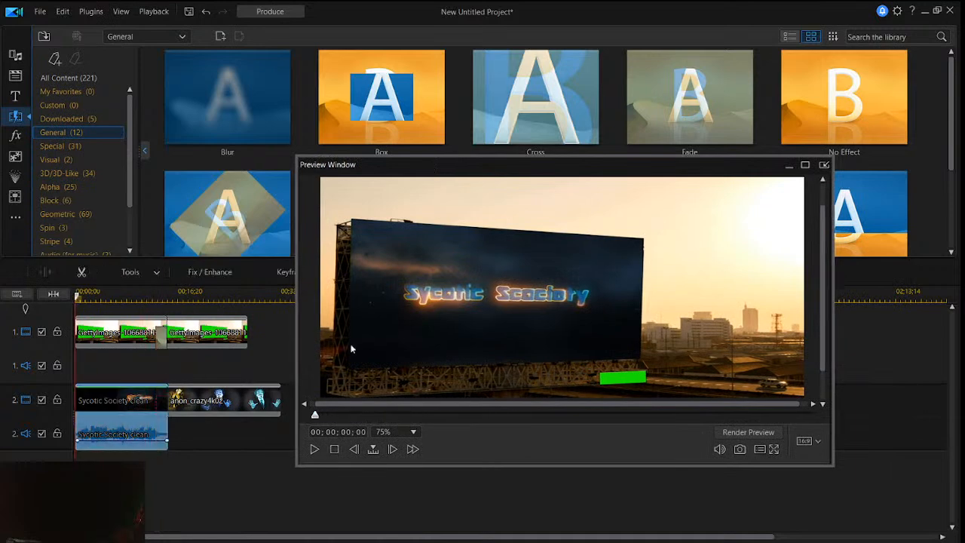
{"action": "left_click", "coordinate": [351, 347]}
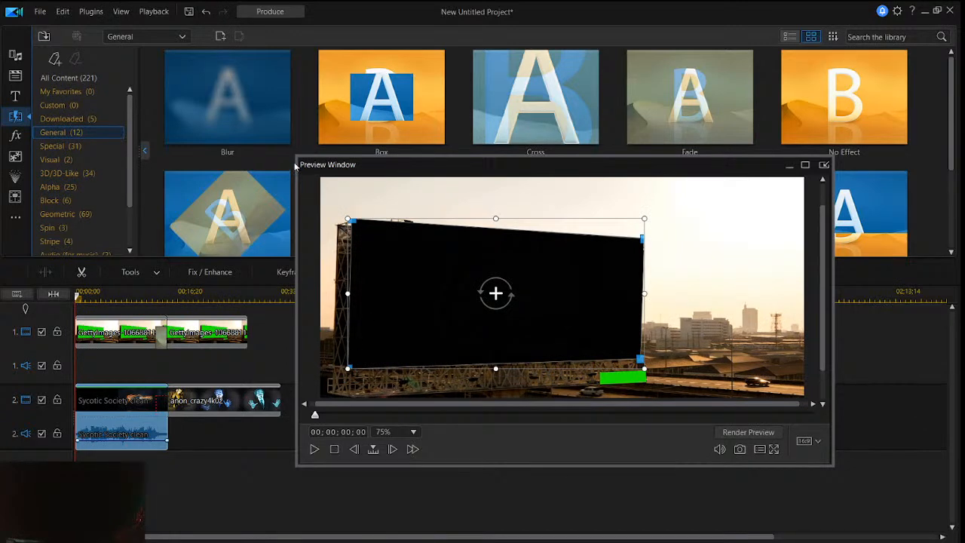
{"action": "left_click_drag", "start_coordinate": [295, 156], "coordinate": [251, 132]}
{"action": "left_click_drag", "start_coordinate": [631, 144], "coordinate": [613, 153]}
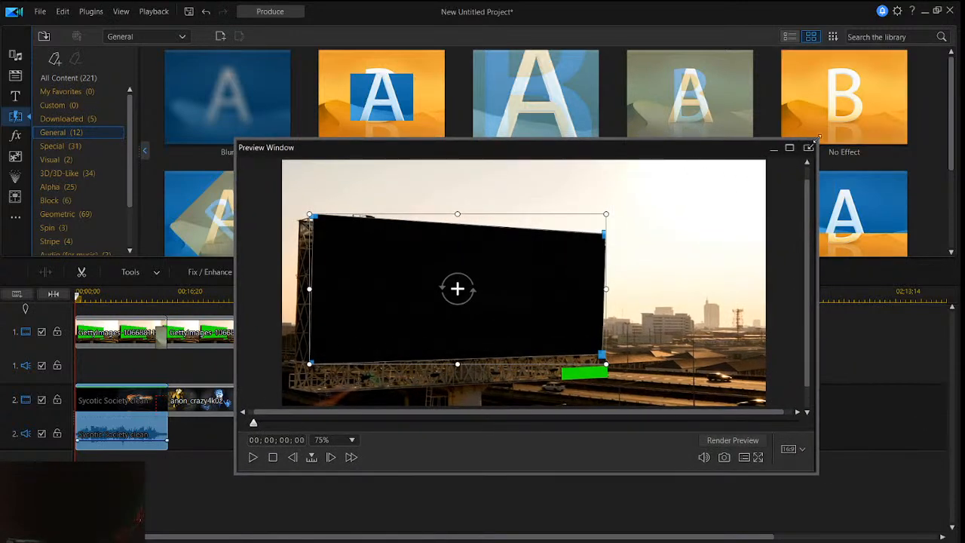
{"action": "left_click_drag", "start_coordinate": [817, 140], "coordinate": [834, 110]}
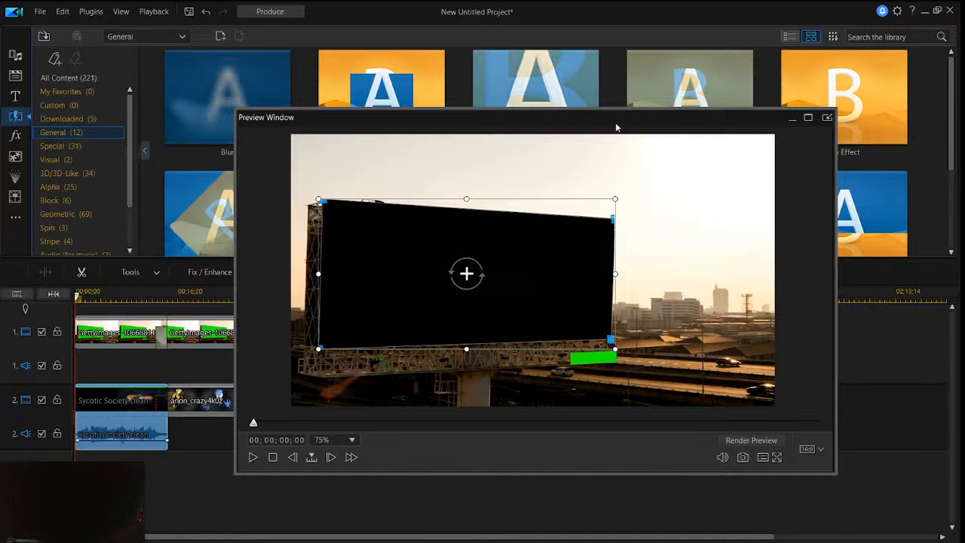
{"action": "left_click_drag", "start_coordinate": [616, 126], "coordinate": [570, 138]}
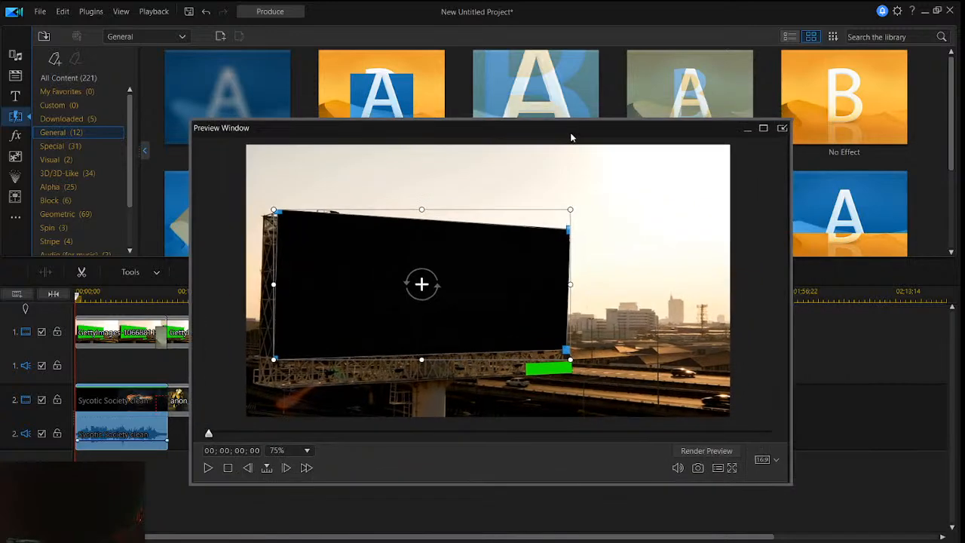
{"action": "left_click", "coordinate": [210, 472]}
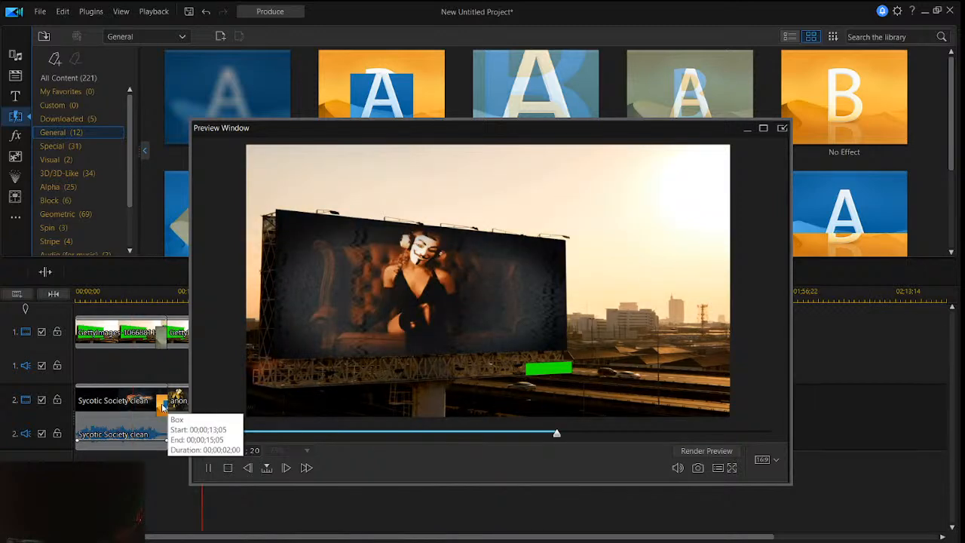
- Remove the Box transition between the Sycotic Society and anon_crazy4k02 clips
{"action": "left_click", "coordinate": [162, 408]}
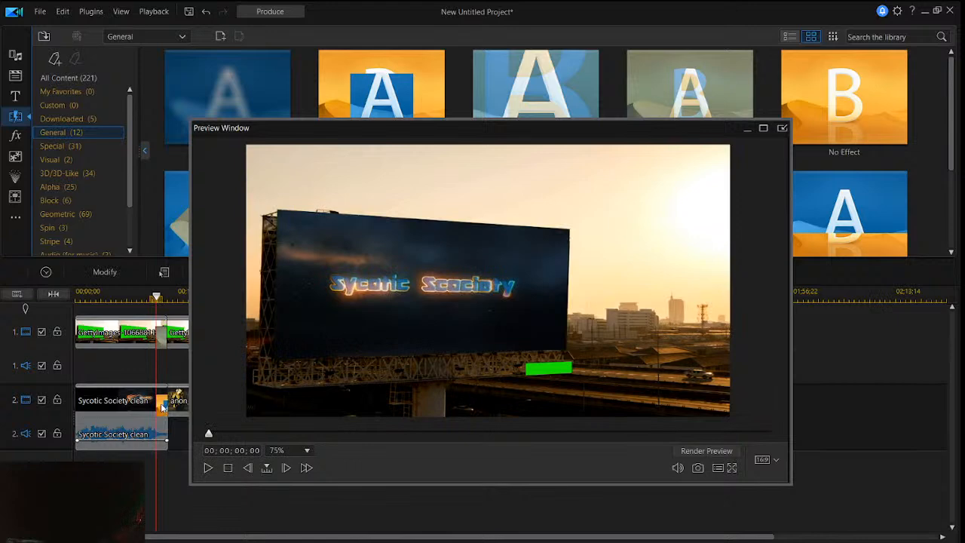
{"action": "right_click", "coordinate": [162, 407]}
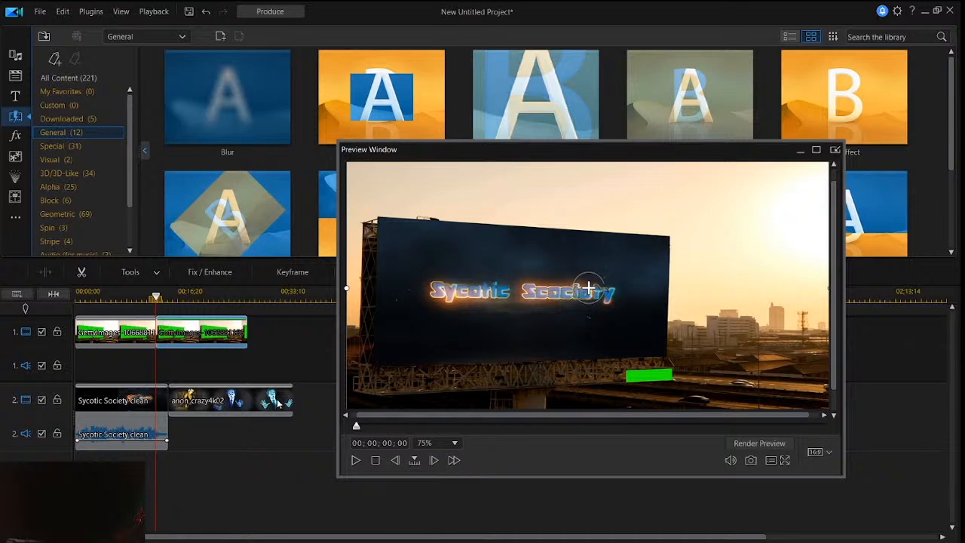
- Paste another copy of the GettyImages billboard clip at the end of video track 1 and join it to the preceding copy with a crossfade
{"action": "right_click", "coordinate": [268, 339]}
{"action": "mouse_move", "coordinate": [286, 346]}
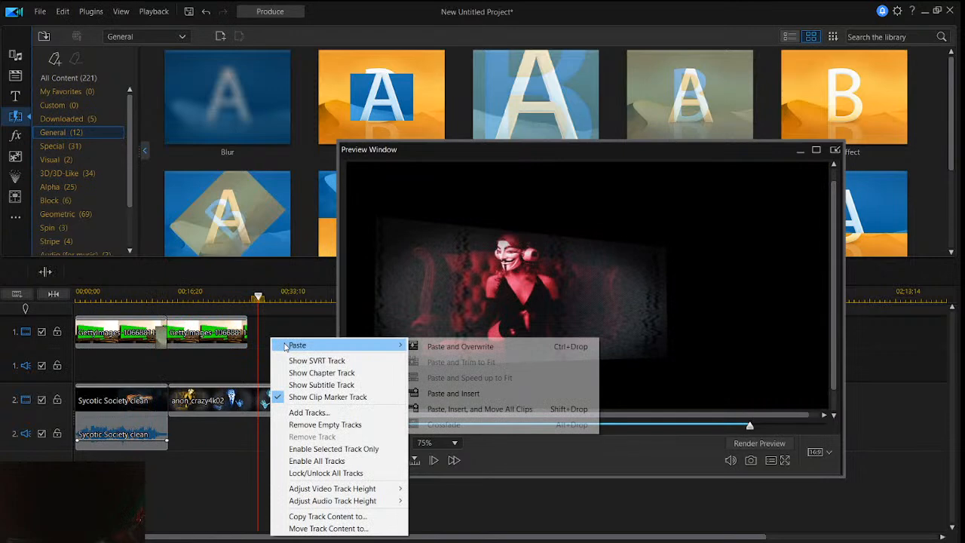
{"action": "left_click", "coordinate": [290, 345]}
{"action": "left_click_drag", "start_coordinate": [262, 331], "coordinate": [257, 332]}
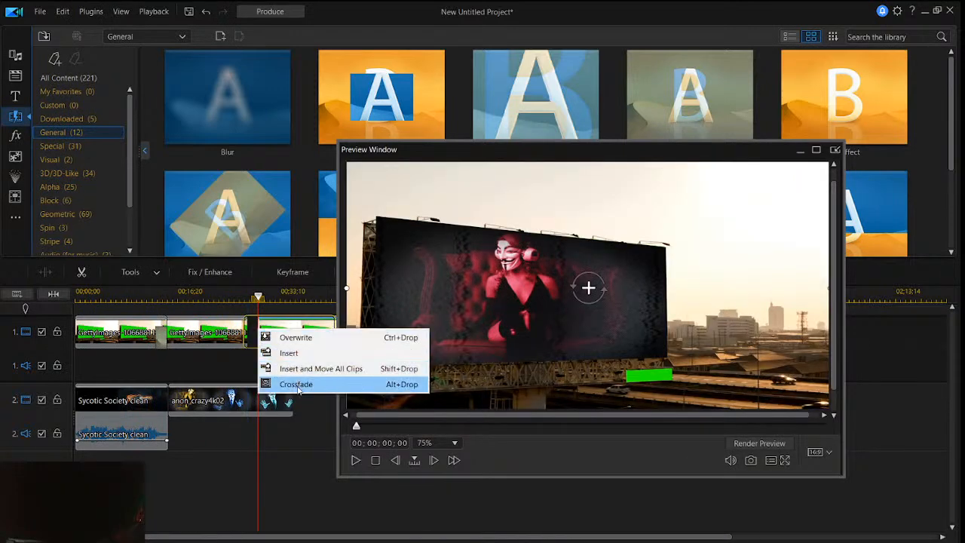
{"action": "left_click", "coordinate": [300, 383]}
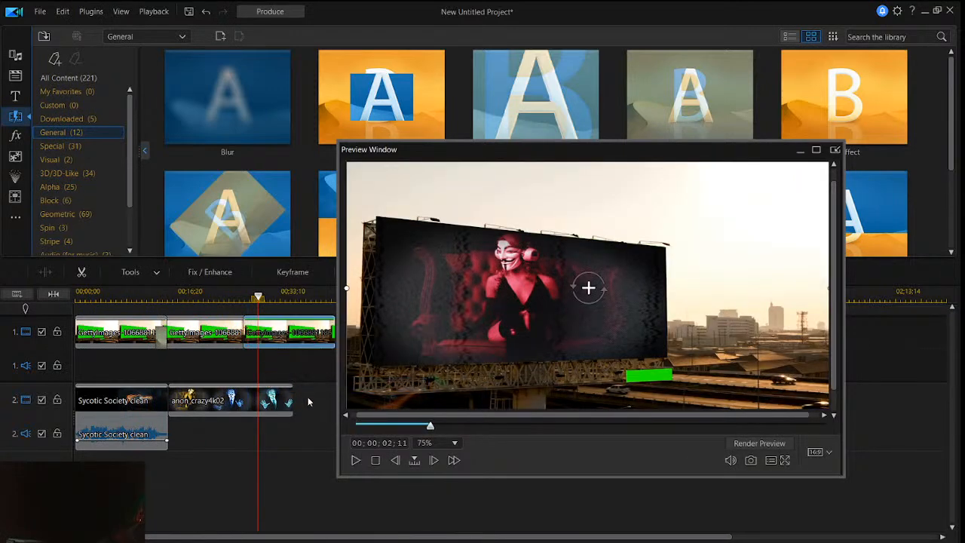
{"action": "left_click", "coordinate": [307, 402]}
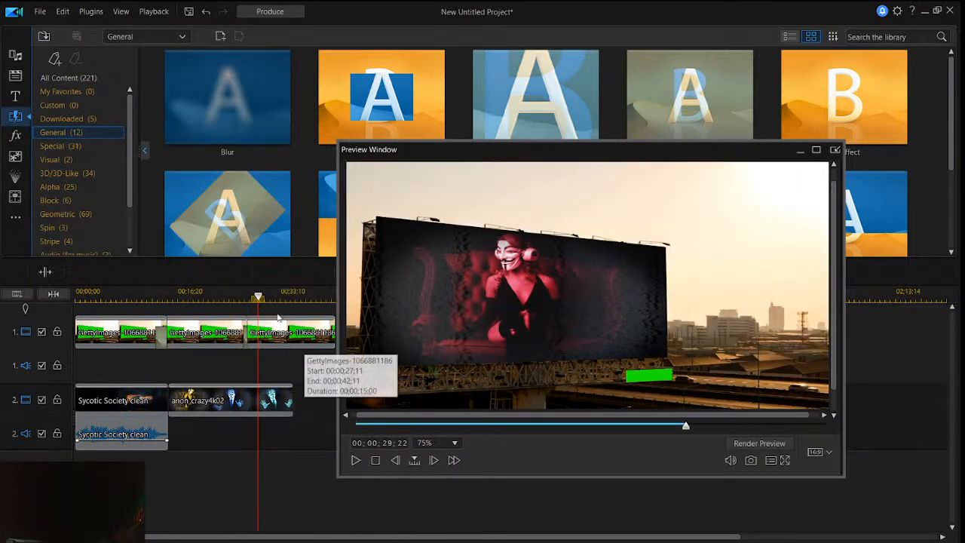
- Play the project from the start to check the changeover to the anon_crazy4k02 clip, repositioning and enlarging the preview window
{"action": "left_click_drag", "start_coordinate": [259, 298], "coordinate": [76, 300]}
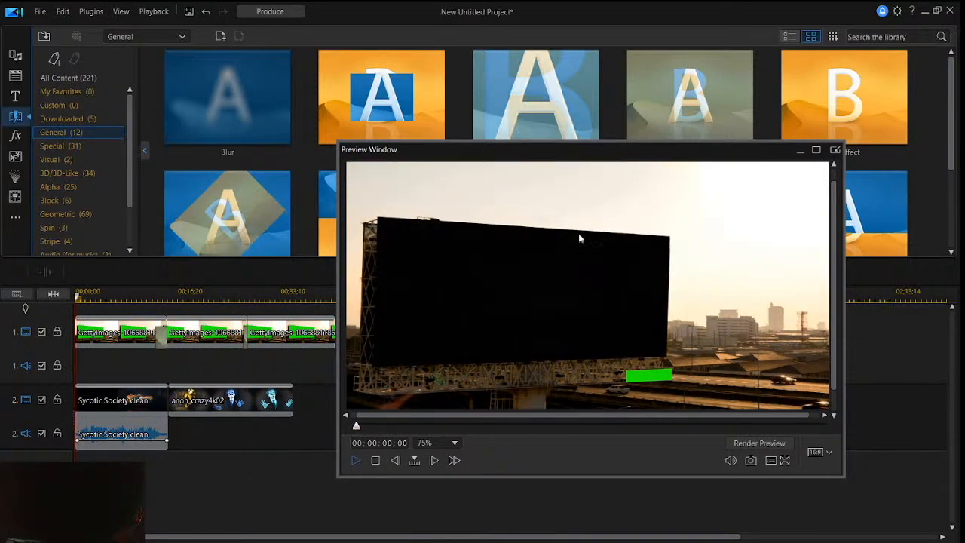
{"action": "left_click_drag", "start_coordinate": [596, 157], "coordinate": [630, 173]}
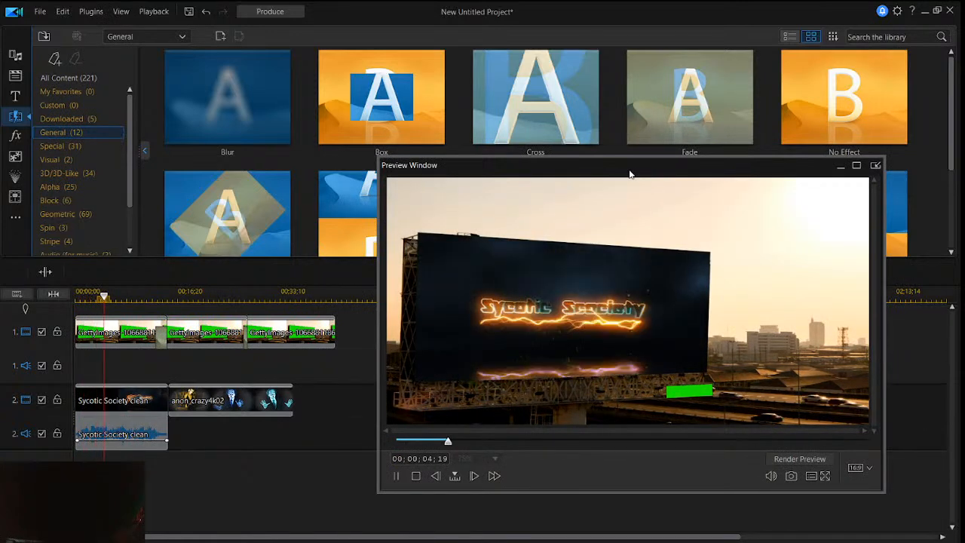
{"action": "left_click_drag", "start_coordinate": [631, 174], "coordinate": [559, 184]}
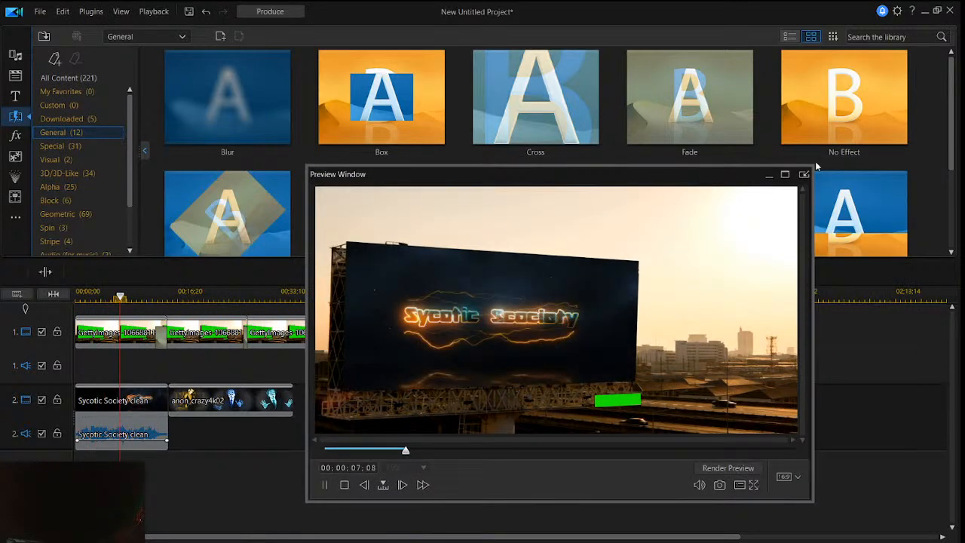
{"action": "left_click_drag", "start_coordinate": [815, 165], "coordinate": [846, 124]}
{"action": "left_click_drag", "start_coordinate": [742, 138], "coordinate": [729, 134]}
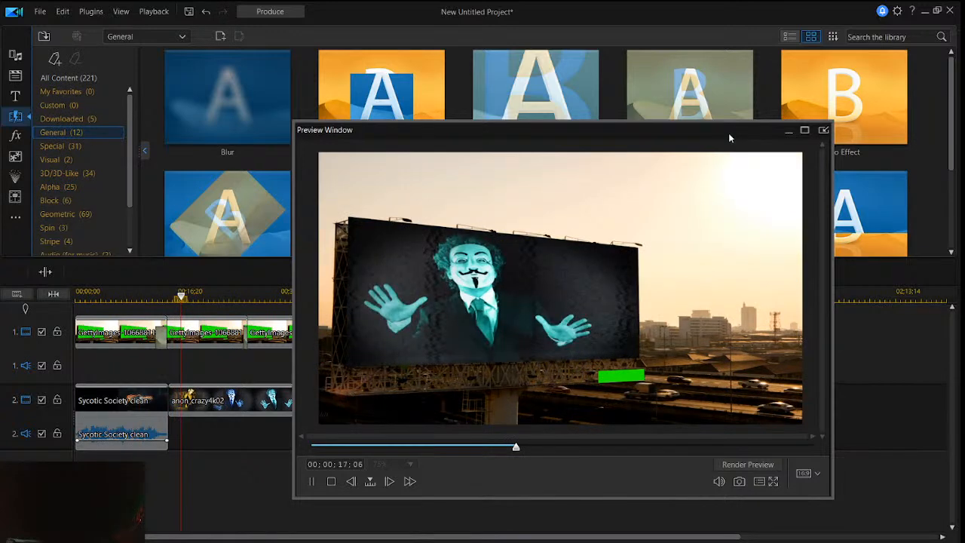
{"action": "key", "text": "space"}
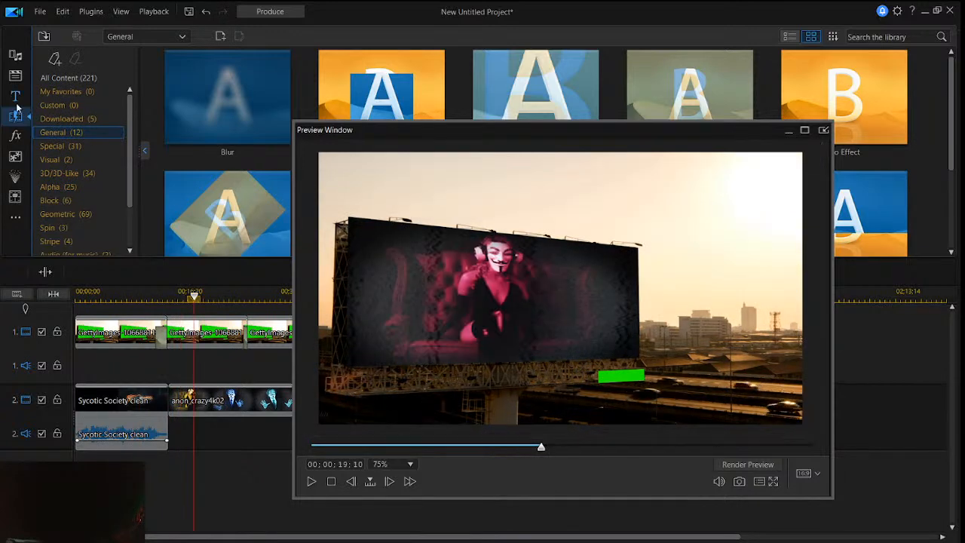
- Begin importing a media file from disk and browse through Desktop, Anomalies and DeskTop love to the Music folder
{"action": "left_click", "coordinate": [15, 56]}
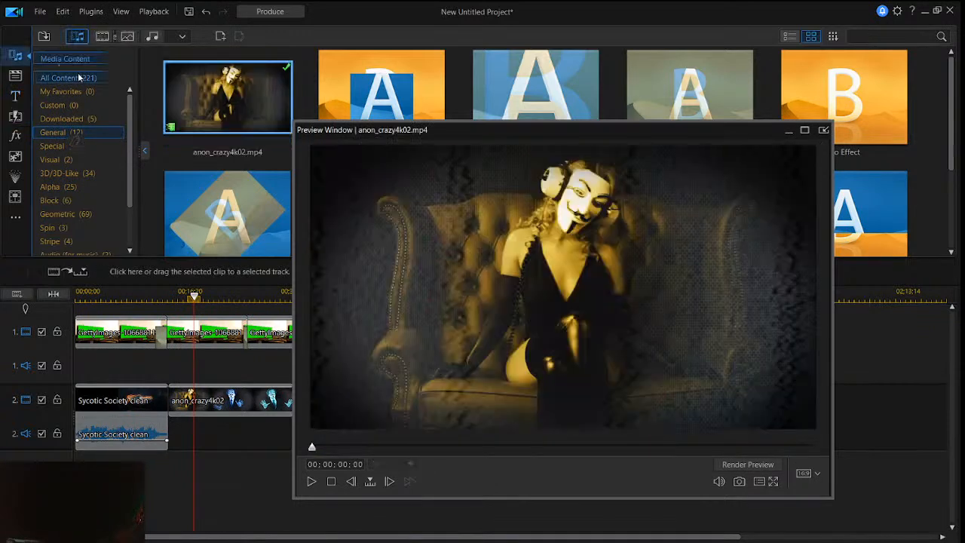
{"action": "left_click", "coordinate": [44, 36]}
{"action": "left_click", "coordinate": [79, 52]}
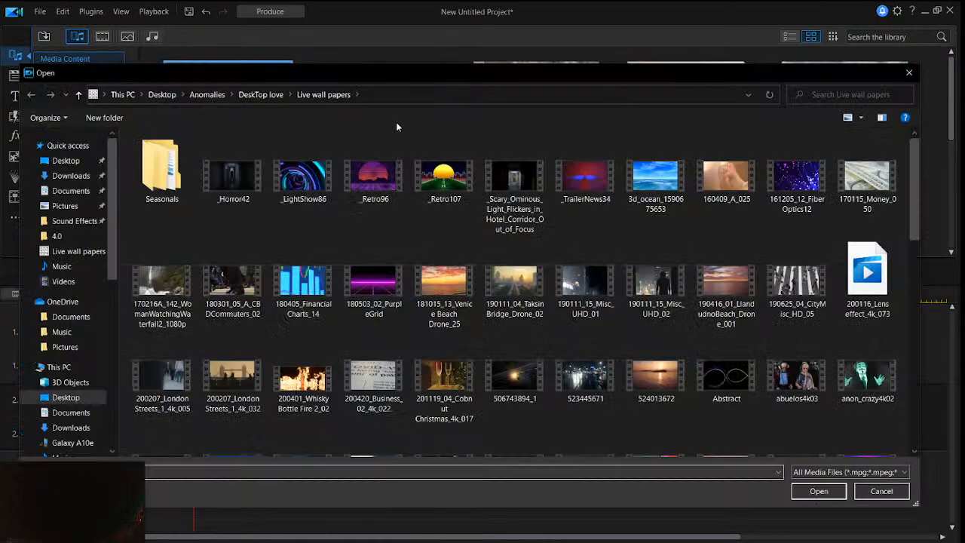
{"action": "left_click", "coordinate": [78, 162]}
{"action": "double_click", "coordinate": [162, 156]}
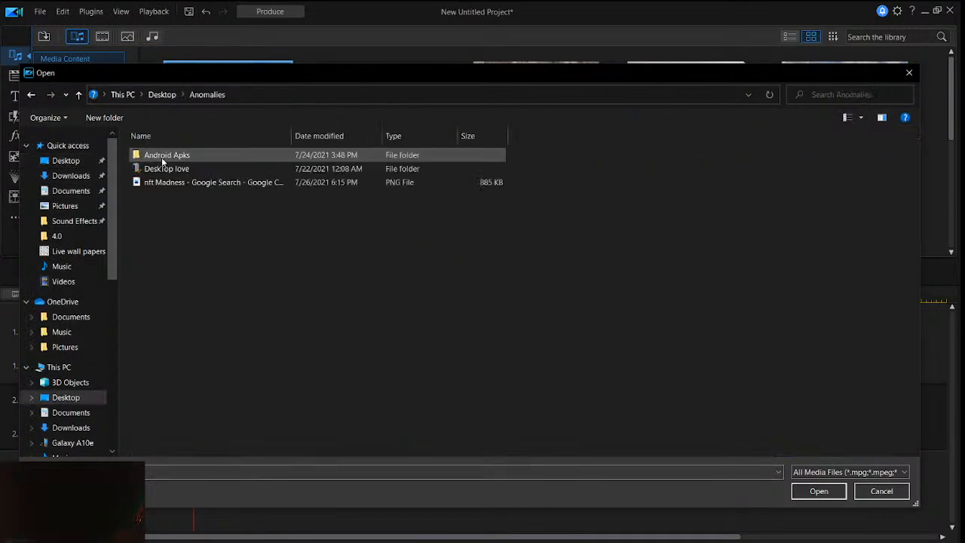
{"action": "double_click", "coordinate": [232, 167]}
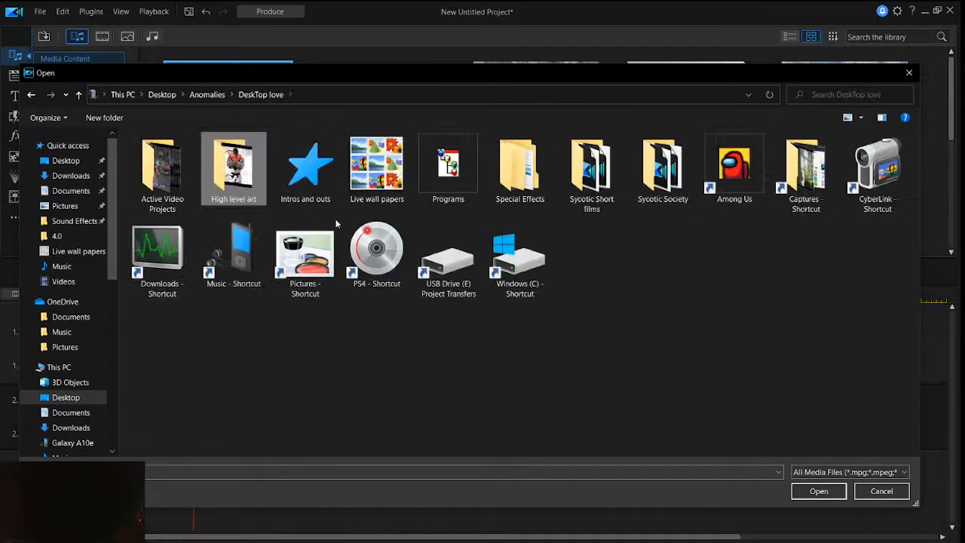
{"action": "double_click", "coordinate": [251, 245]}
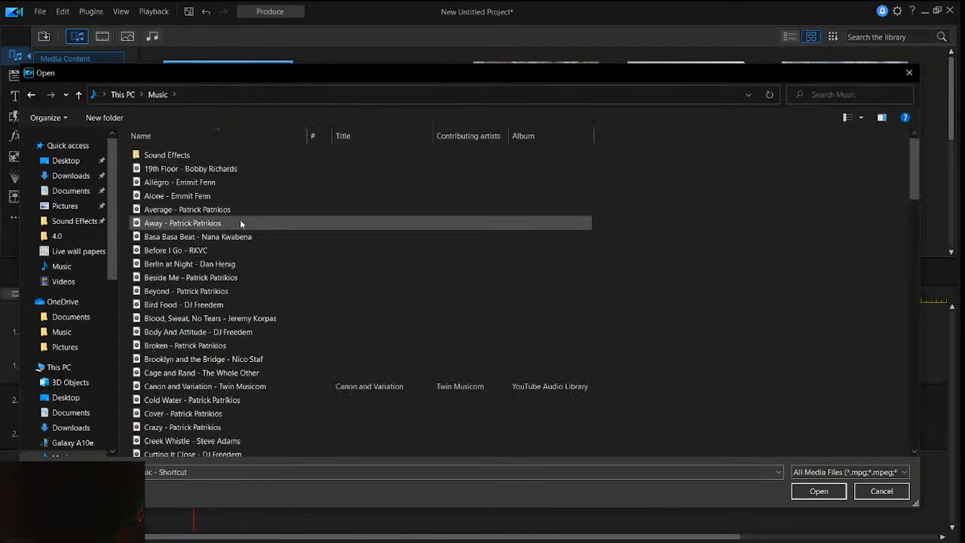
- Look through the tracks in the Music folder for suitable background music
{"action": "scroll", "coordinate": [249, 242], "scroll_direction": "down", "scroll_amount": 10}
{"action": "scroll", "coordinate": [247, 243], "scroll_direction": "down", "scroll_amount": 7}
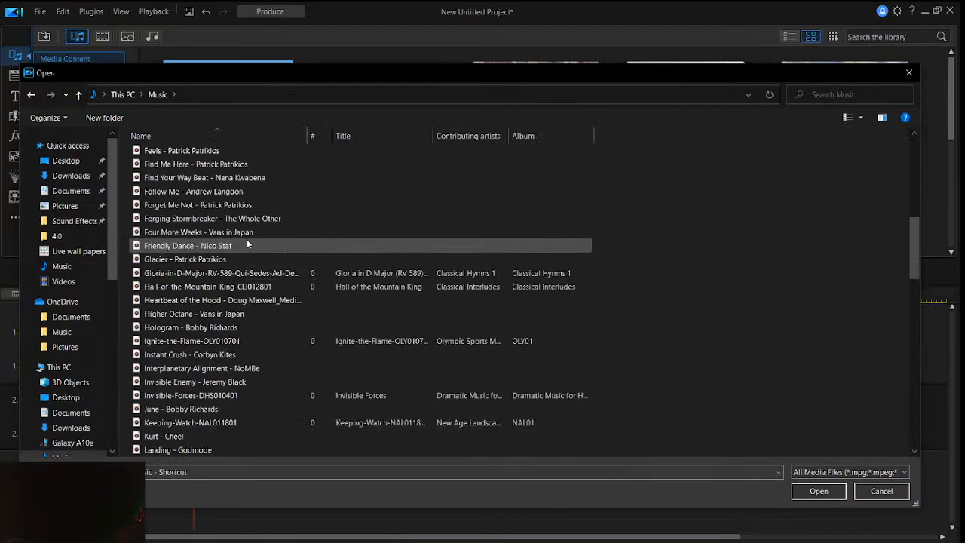
{"action": "scroll", "coordinate": [247, 243], "scroll_direction": "down", "scroll_amount": 10}
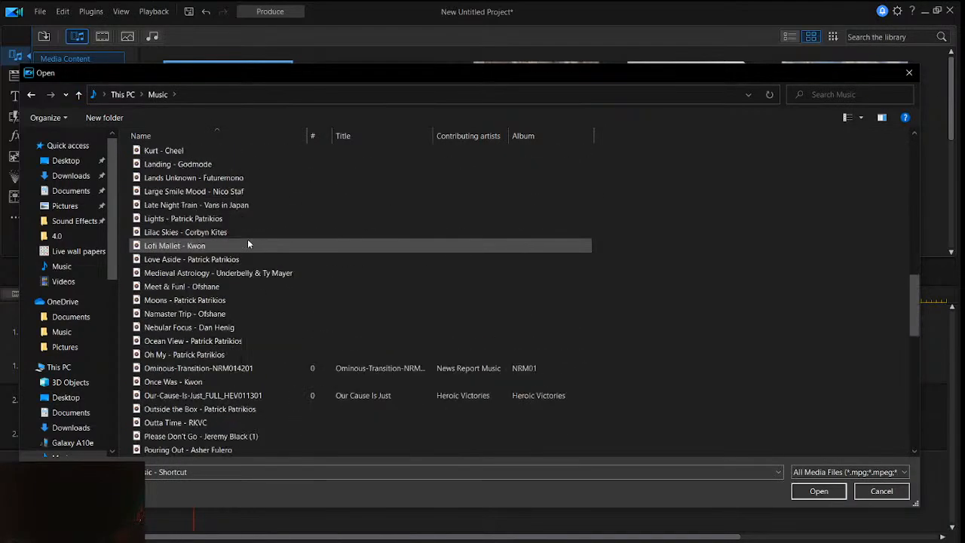
{"action": "scroll", "coordinate": [253, 249], "scroll_direction": "down", "scroll_amount": 4}
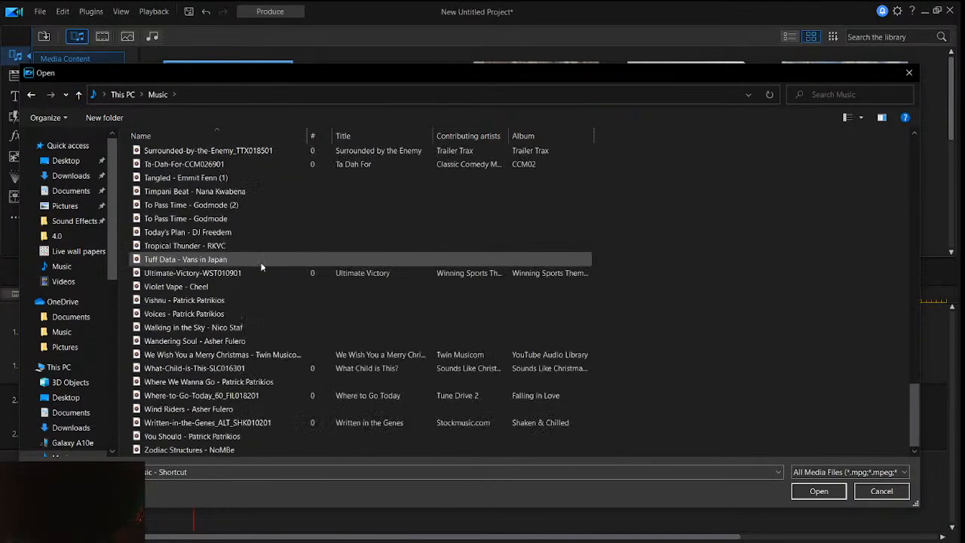
{"action": "scroll", "coordinate": [284, 317], "scroll_direction": "up", "scroll_amount": 3}
{"action": "scroll", "coordinate": [284, 317], "scroll_direction": "up", "scroll_amount": 6}
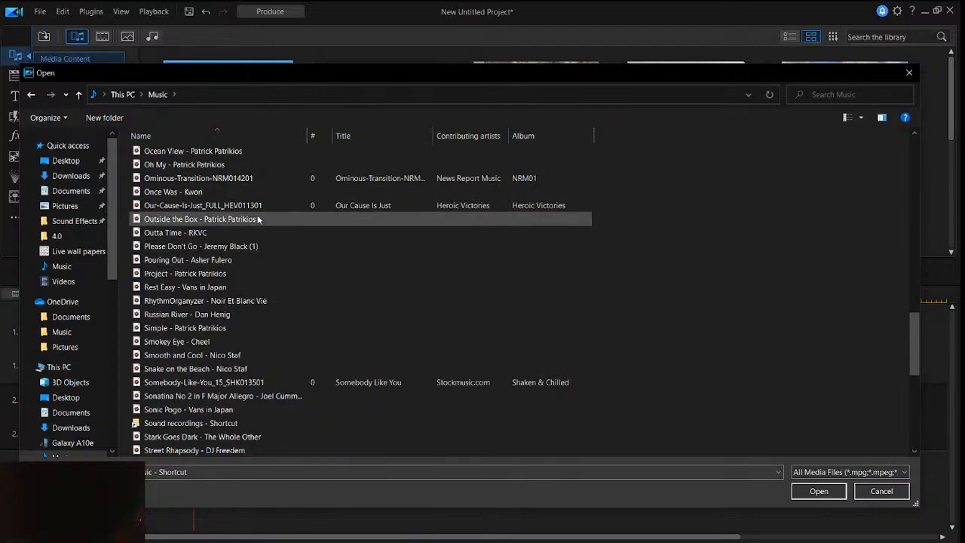
{"action": "scroll", "coordinate": [198, 197], "scroll_direction": "up", "scroll_amount": 2}
{"action": "scroll", "coordinate": [198, 200], "scroll_direction": "up", "scroll_amount": 15}
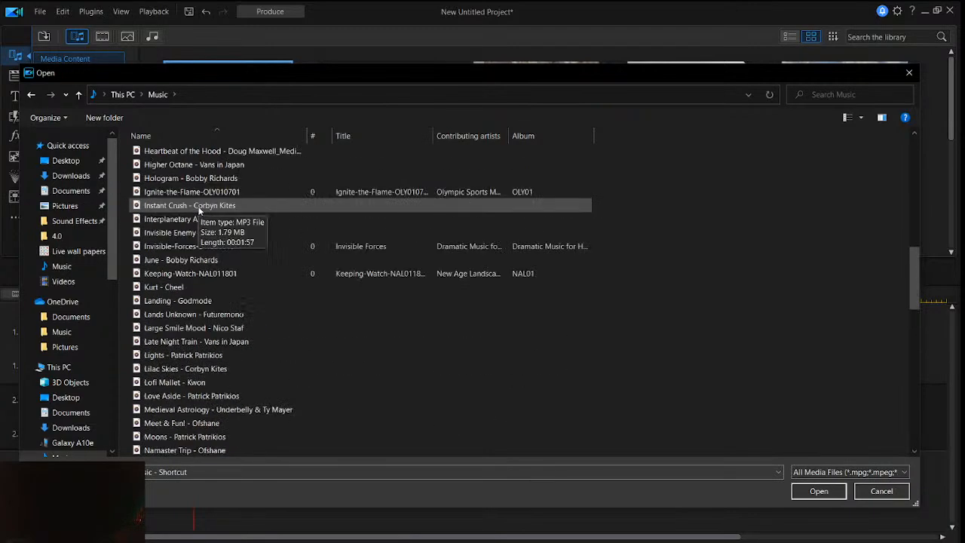
{"action": "scroll", "coordinate": [200, 208], "scroll_direction": "up", "scroll_amount": 5}
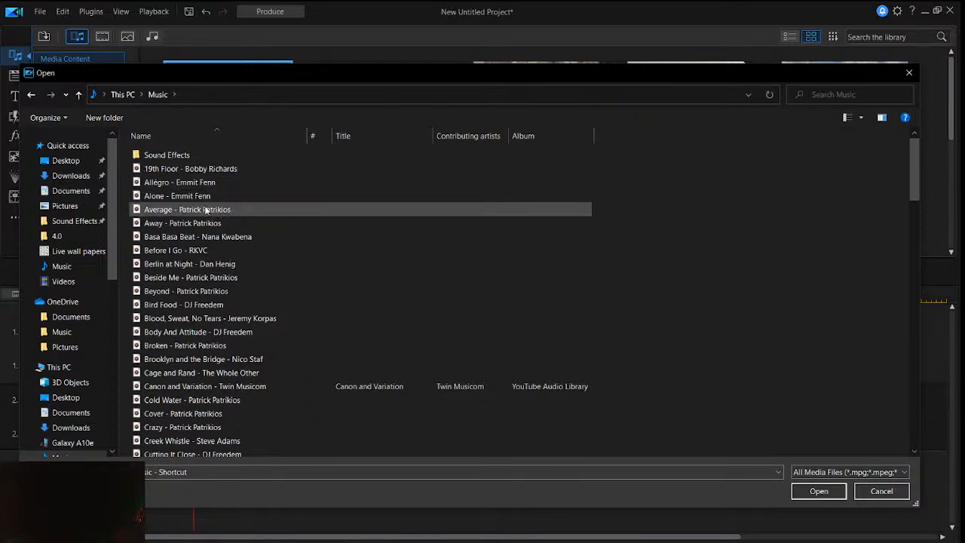
{"action": "scroll", "coordinate": [208, 264], "scroll_direction": "down", "scroll_amount": 3}
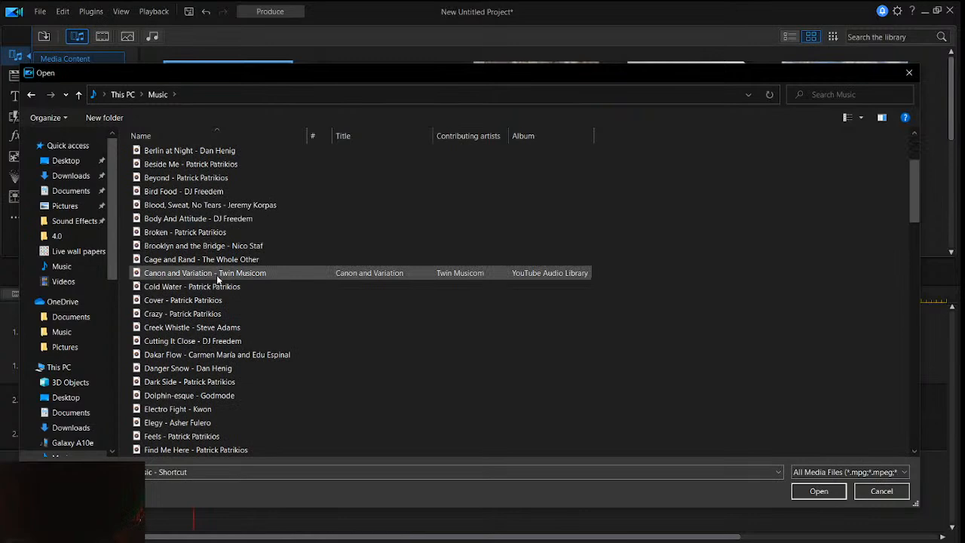
{"action": "scroll", "coordinate": [217, 298], "scroll_direction": "down", "scroll_amount": 2}
{"action": "scroll", "coordinate": [222, 264], "scroll_direction": "down", "scroll_amount": 2}
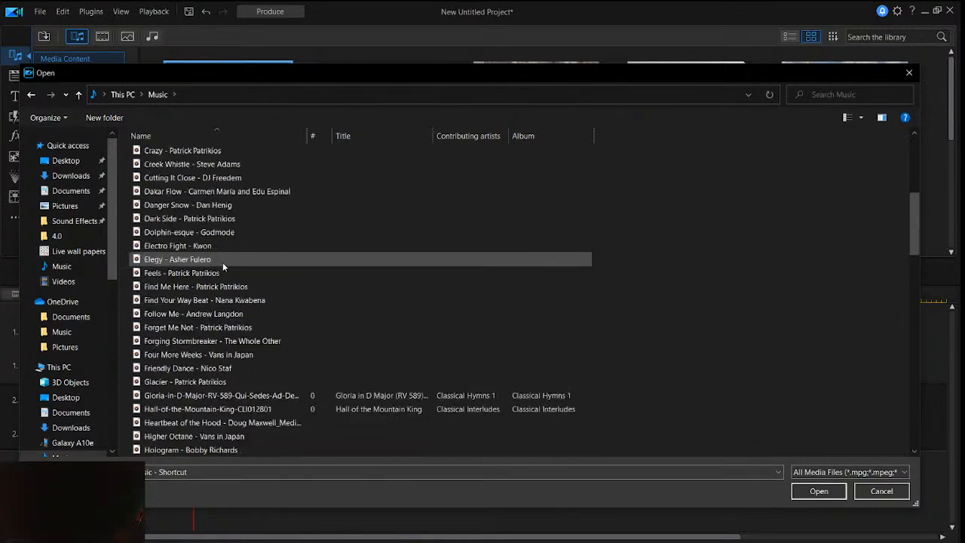
- Import the "Lights" MP3 from the Music folder into the media library
{"action": "left_click", "coordinate": [221, 276]}
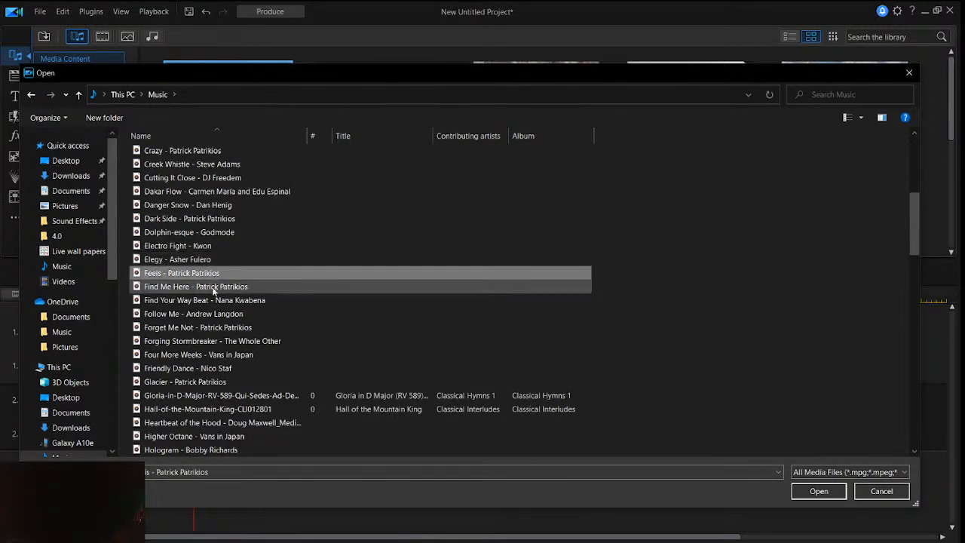
{"action": "scroll", "coordinate": [215, 301], "scroll_direction": "down", "scroll_amount": 8}
{"action": "left_click", "coordinate": [214, 259]}
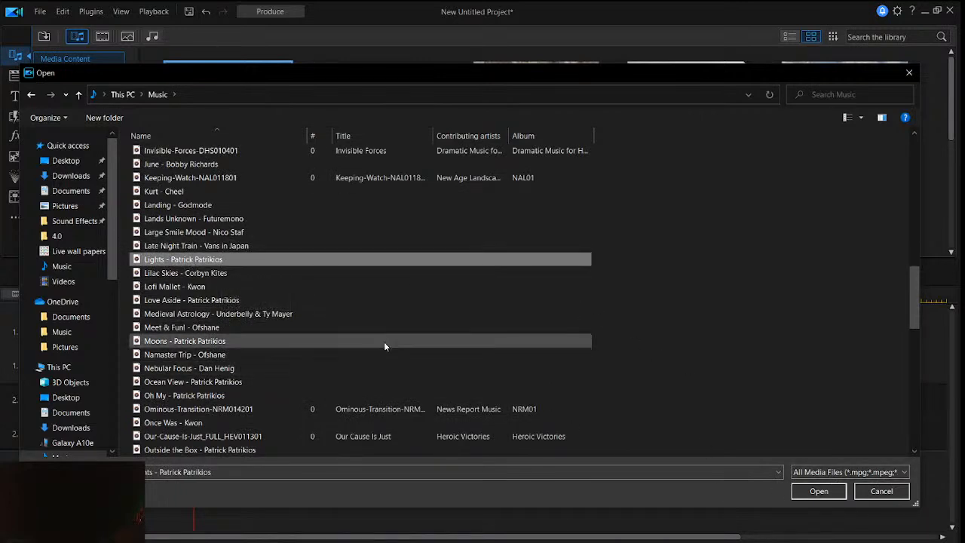
{"action": "left_click", "coordinate": [250, 258]}
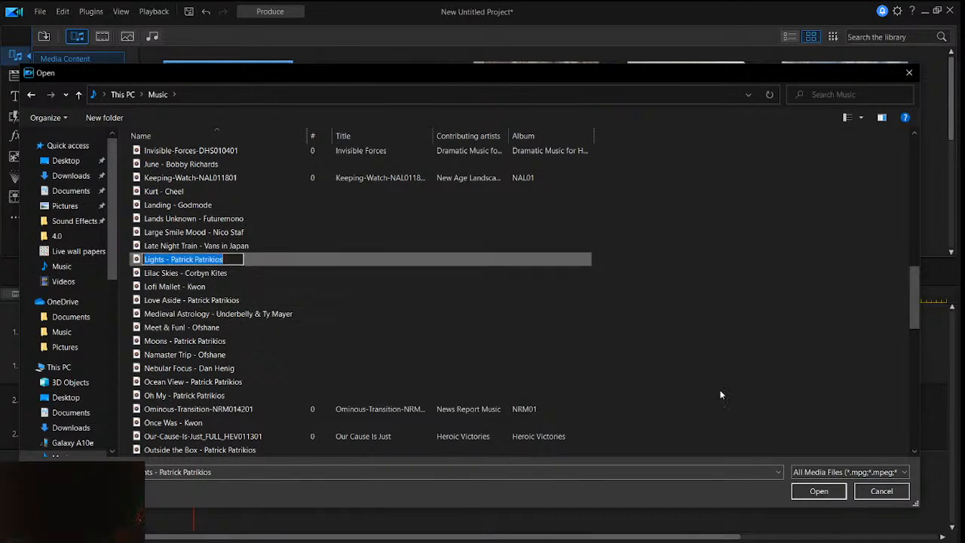
{"action": "left_click", "coordinate": [817, 494]}
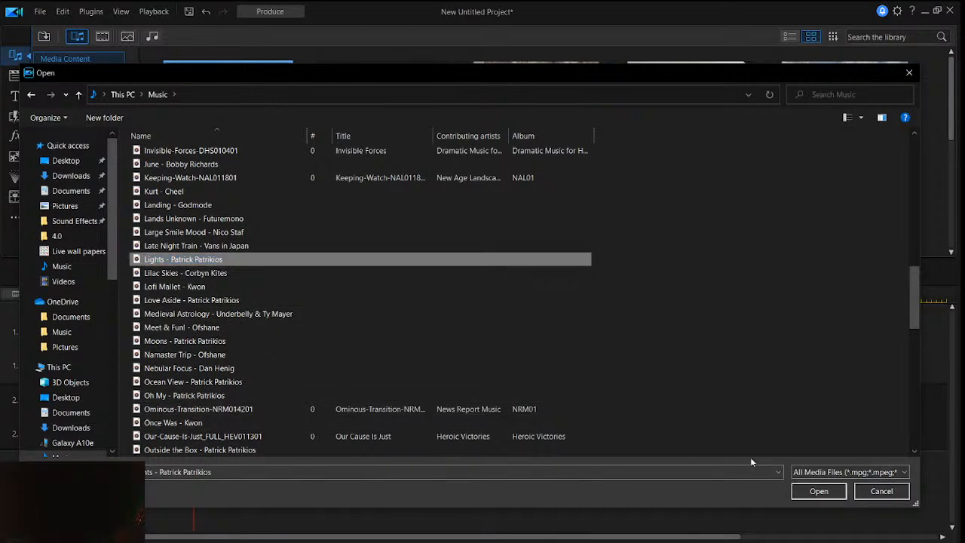
{"action": "left_click", "coordinate": [799, 495]}
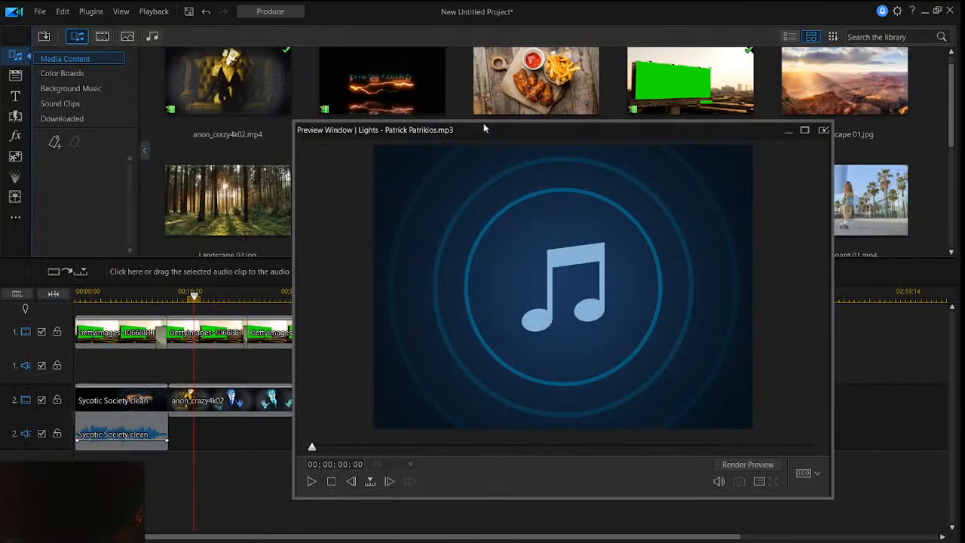
- Place the "Lights" music on audio track 2 directly after the Sycotic Society clip's audio, moving the preview window out of the way
{"action": "left_click_drag", "start_coordinate": [488, 132], "coordinate": [634, 135]}
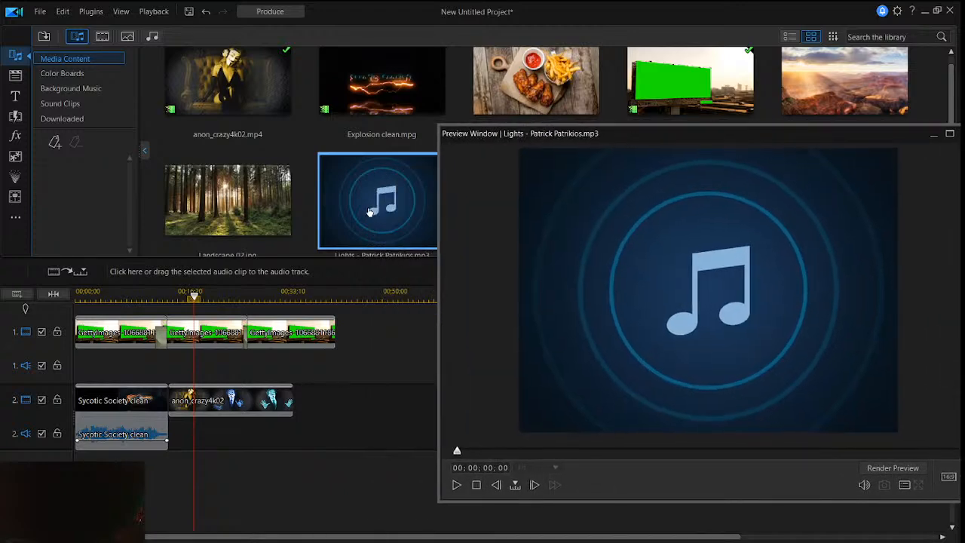
{"action": "left_click_drag", "start_coordinate": [217, 411], "coordinate": [171, 436]}
- Play the project from within the anon_crazy4k02 clip to check the "Lights" music with the billboard footage, and shrink the preview window
{"action": "left_click", "coordinate": [194, 300]}
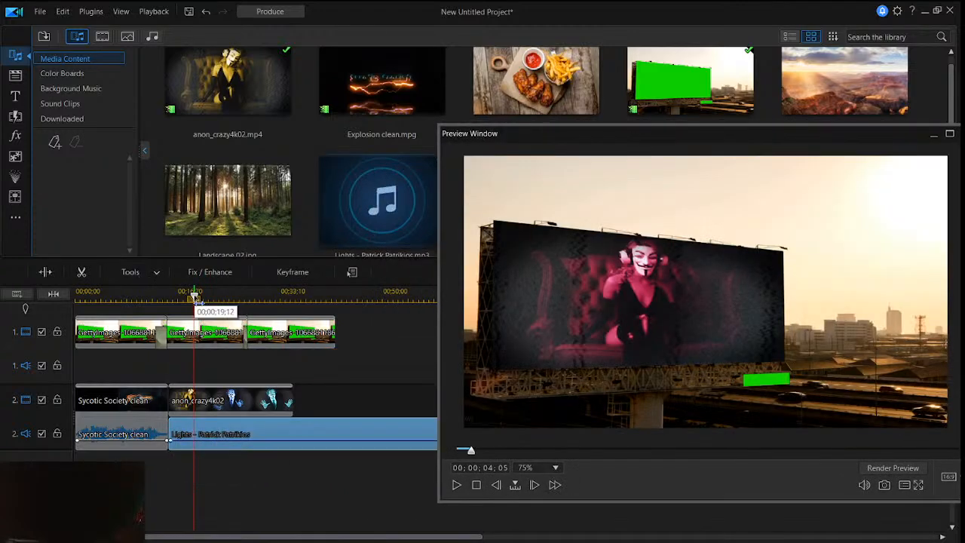
{"action": "left_click", "coordinate": [365, 356]}
{"action": "left_click", "coordinate": [454, 488]}
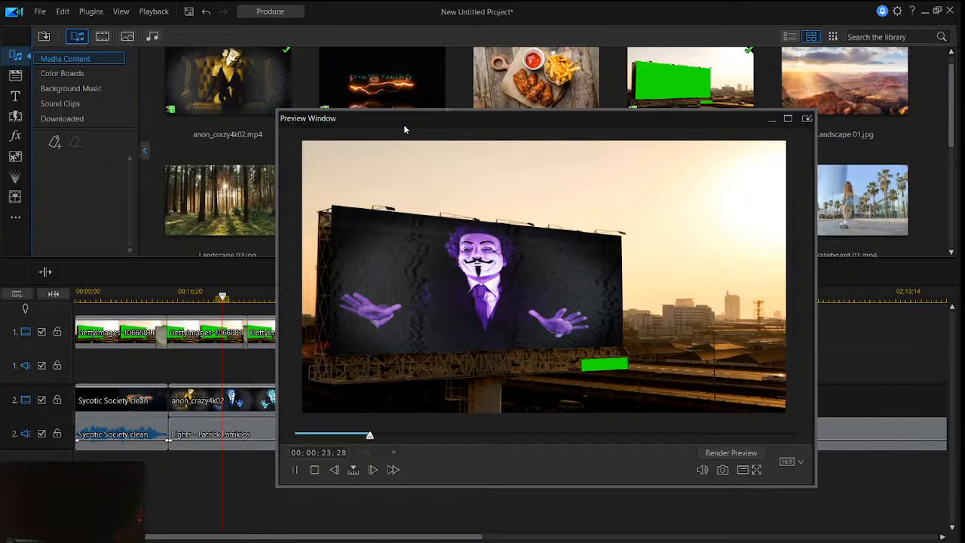
{"action": "left_click", "coordinate": [279, 110]}
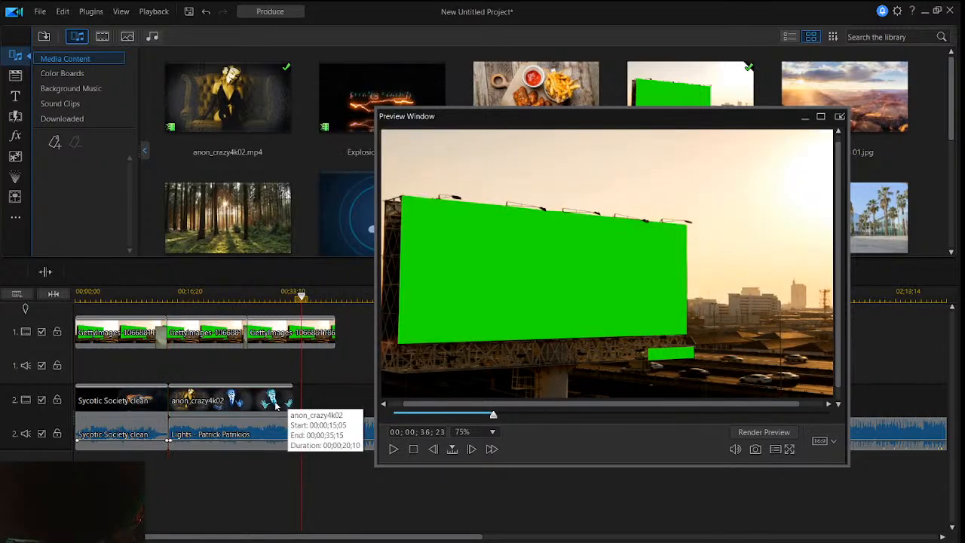
- Repeat the anon_crazy4k02 clip on track 2 with a crossfade into the copy, and play the project from the beginning
{"action": "left_click", "coordinate": [276, 407]}
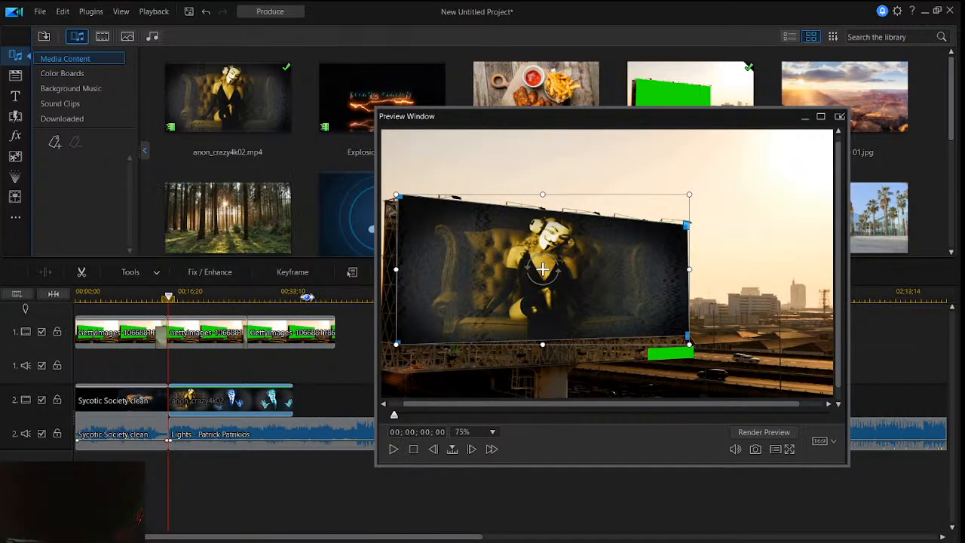
{"action": "left_click", "coordinate": [322, 387]}
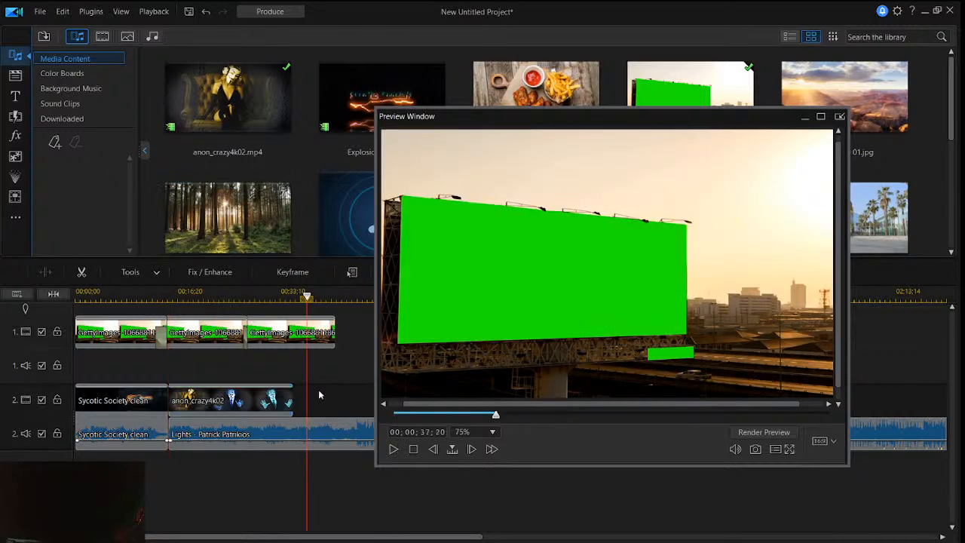
{"action": "right_click", "coordinate": [320, 392]}
{"action": "mouse_move", "coordinate": [365, 199]}
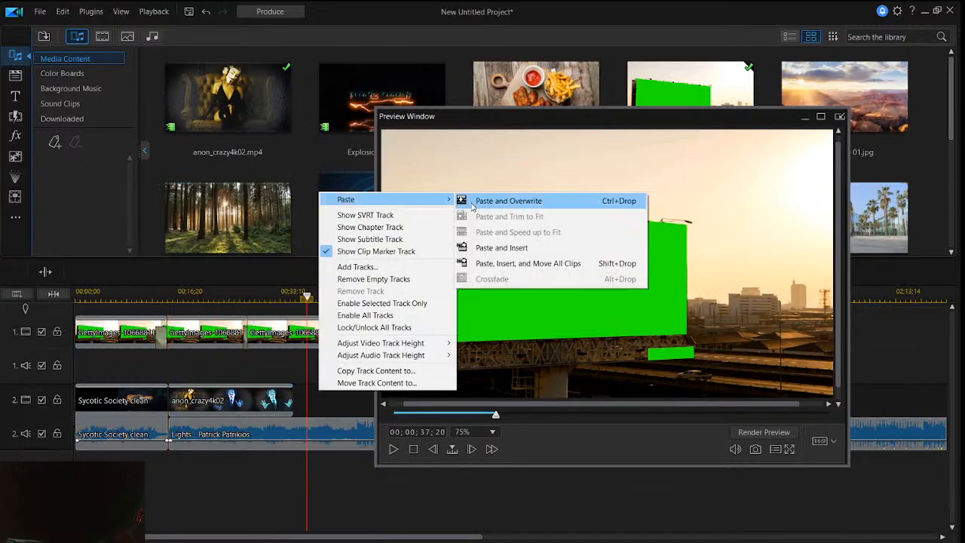
{"action": "left_click", "coordinate": [497, 199]}
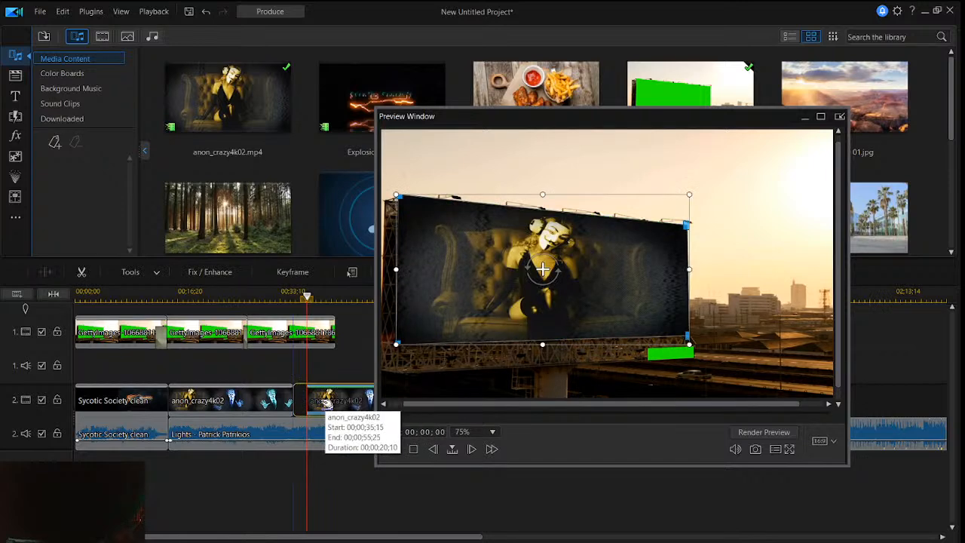
{"action": "left_click_drag", "start_coordinate": [320, 407], "coordinate": [320, 408]}
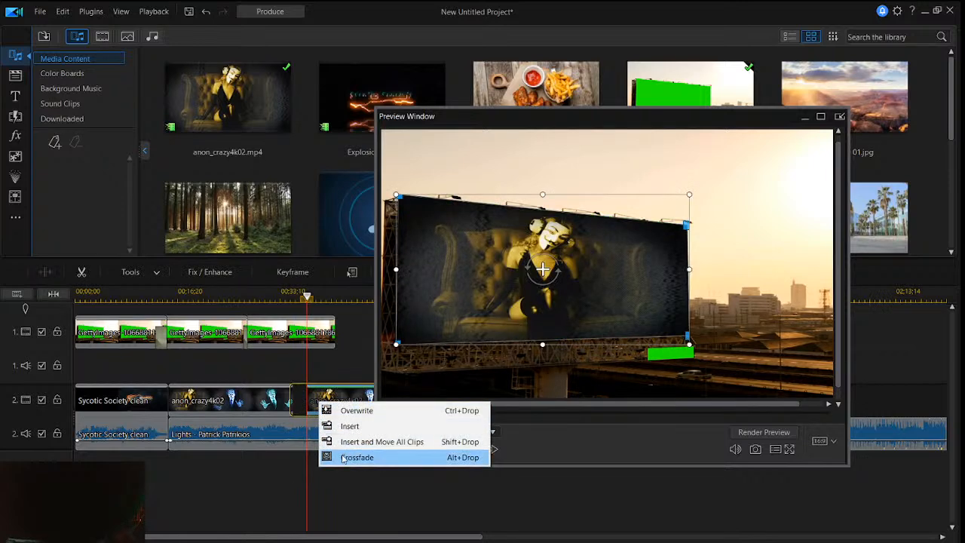
{"action": "left_click", "coordinate": [345, 455]}
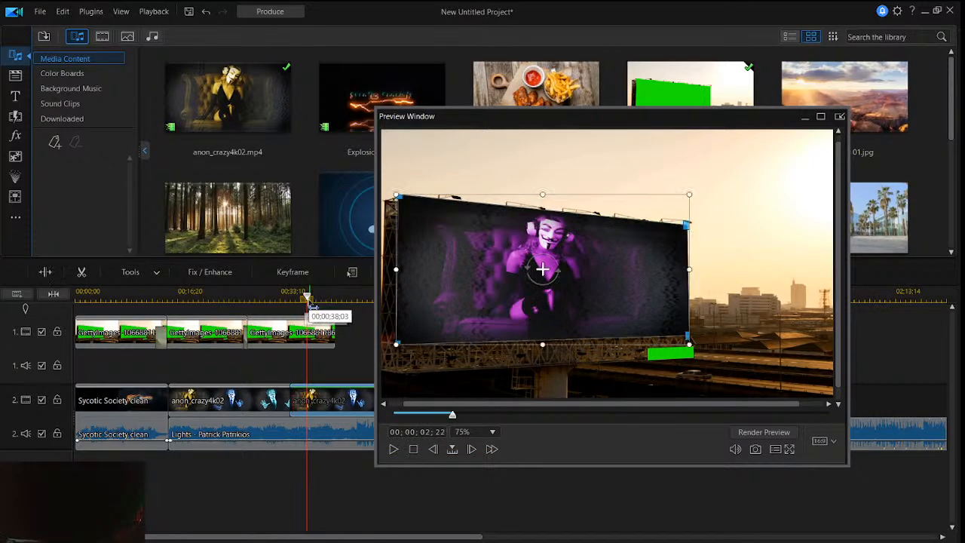
{"action": "left_click_drag", "start_coordinate": [308, 296], "coordinate": [76, 297]}
{"action": "left_click", "coordinate": [313, 486]}
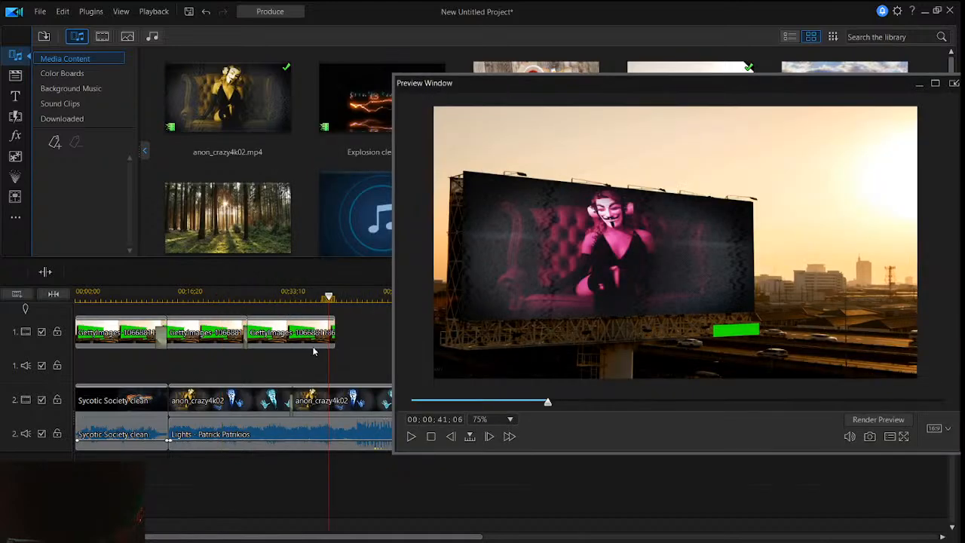
{"action": "right_click", "coordinate": [314, 352]}
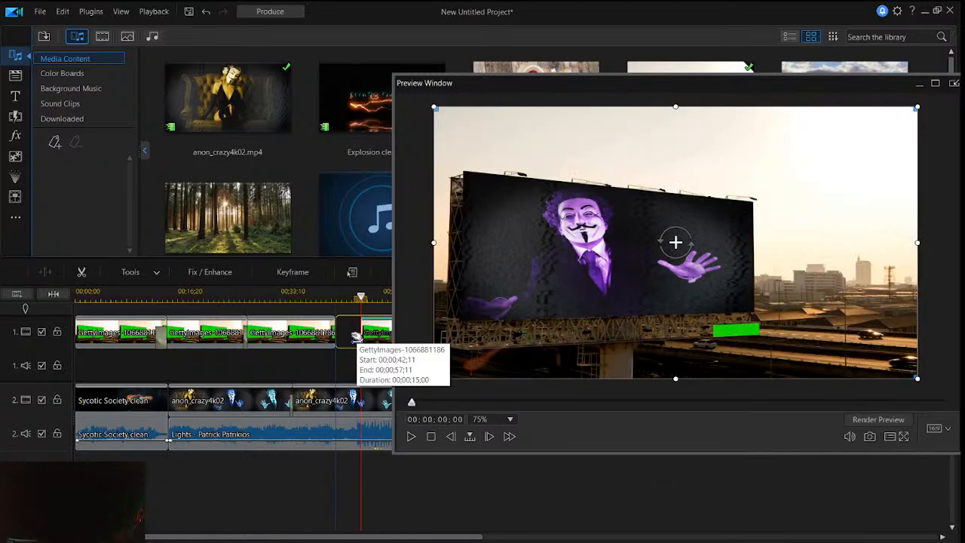
{"action": "left_click_drag", "start_coordinate": [356, 335], "coordinate": [356, 338]}
{"action": "left_click", "coordinate": [373, 388]}
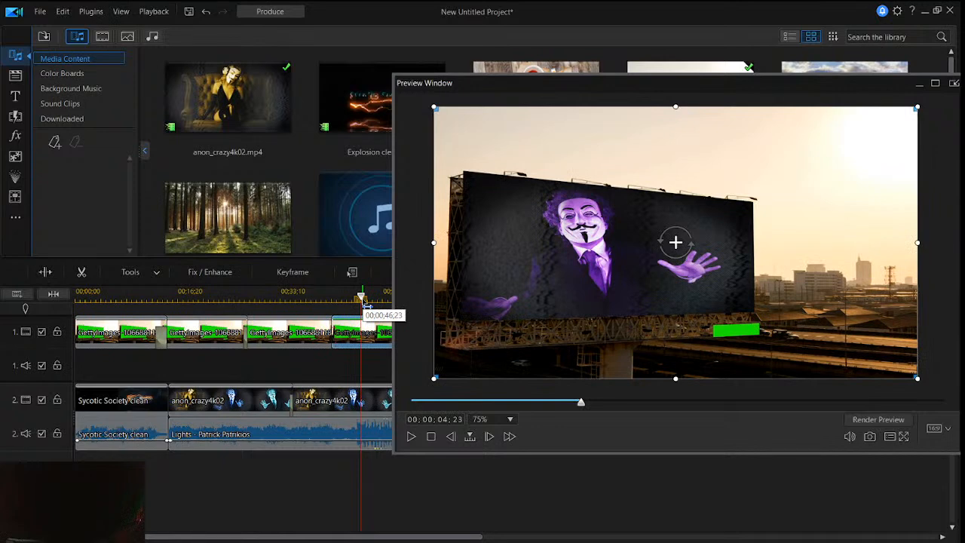
- Play the project from the start of the first anon_crazy4k02 clip to check the extended billboard sequence, moving the preview window aside
{"action": "left_click_drag", "start_coordinate": [364, 303], "coordinate": [170, 298]}
{"action": "left_click", "coordinate": [175, 333]}
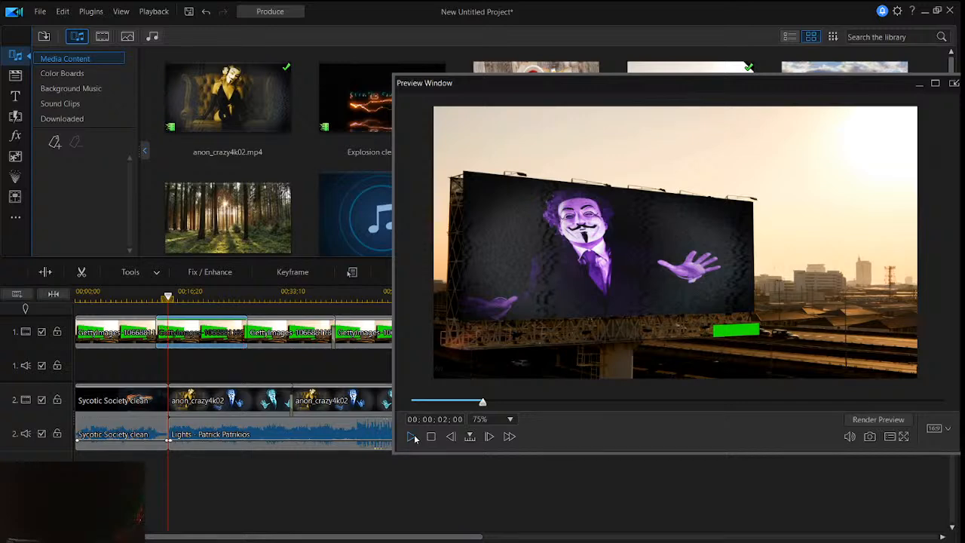
{"action": "left_click", "coordinate": [412, 437]}
{"action": "left_click_drag", "start_coordinate": [643, 82], "coordinate": [536, 119]}
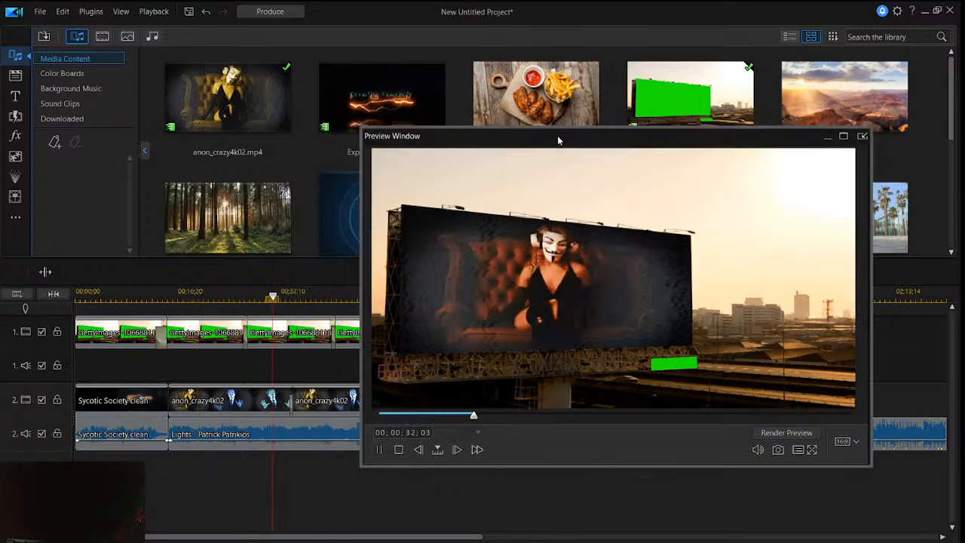
{"action": "left_click_drag", "start_coordinate": [558, 138], "coordinate": [558, 151]}
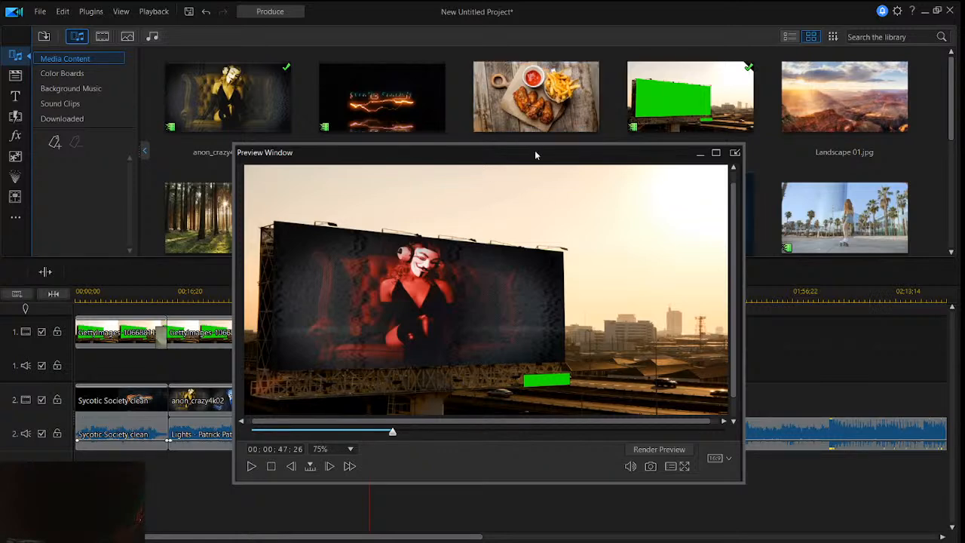
- Look through the clips in the Desktop's Anomalies > DeskTop love > Live wall papers folder for footage to import
{"action": "left_click_drag", "start_coordinate": [412, 160], "coordinate": [475, 142]}
{"action": "left_click", "coordinate": [45, 37]}
{"action": "left_click", "coordinate": [75, 51]}
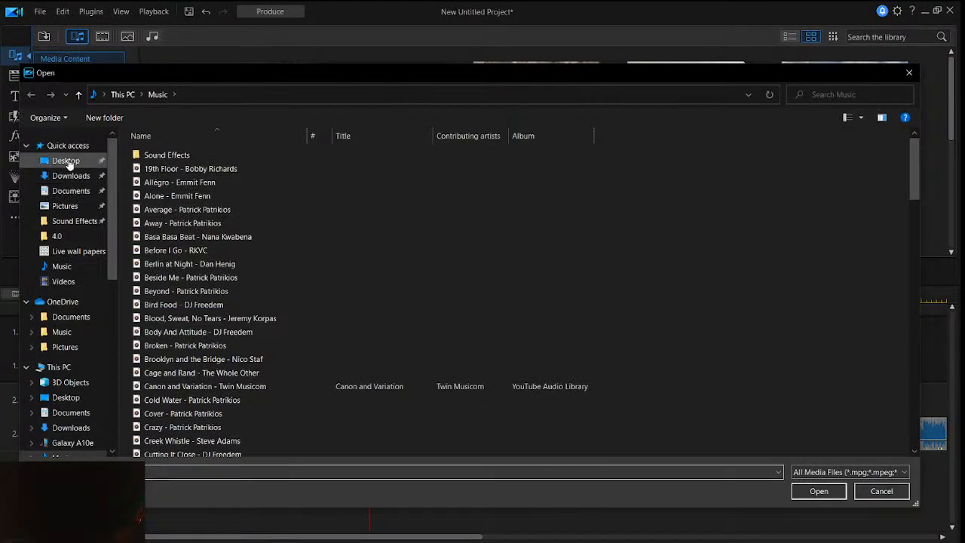
{"action": "left_click", "coordinate": [67, 160]}
{"action": "double_click", "coordinate": [191, 156]}
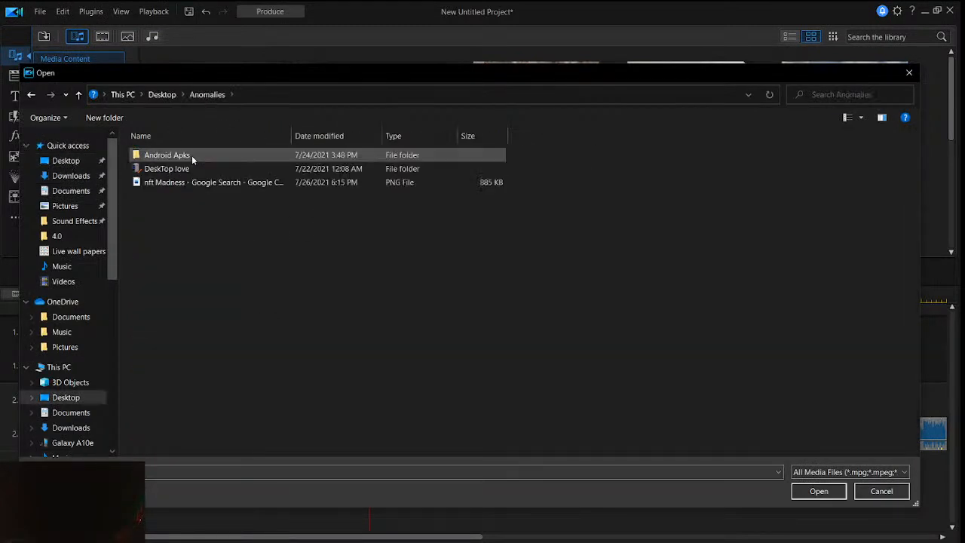
{"action": "double_click", "coordinate": [194, 168]}
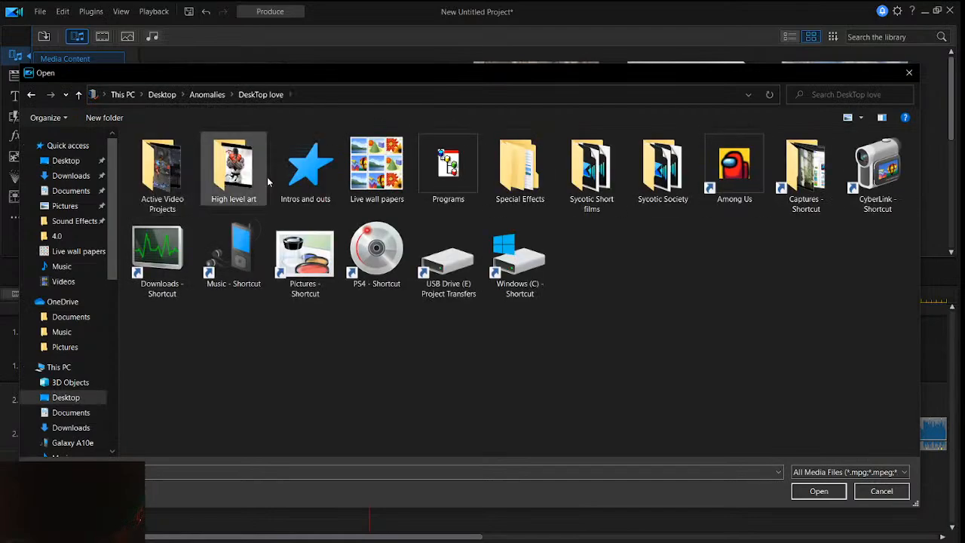
{"action": "double_click", "coordinate": [369, 162]}
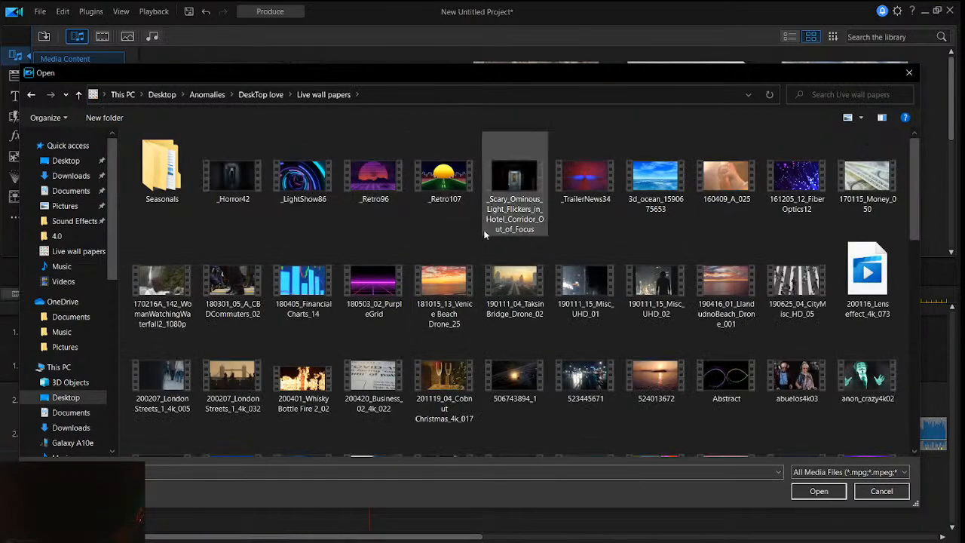
{"action": "scroll", "coordinate": [483, 219], "scroll_direction": "down", "scroll_amount": 5}
{"action": "scroll", "coordinate": [226, 261], "scroll_direction": "down", "scroll_amount": 10}
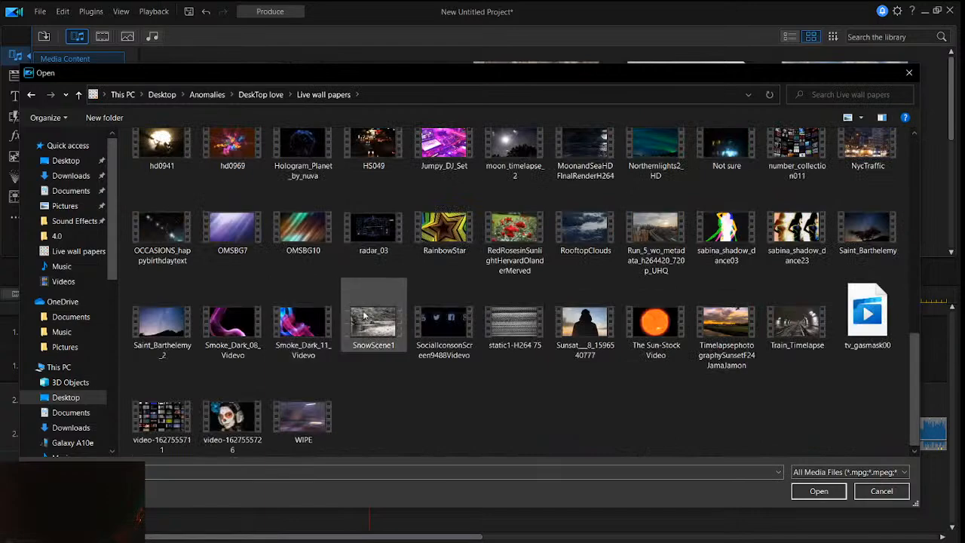
{"action": "scroll", "coordinate": [448, 386], "scroll_direction": "up", "scroll_amount": 1}
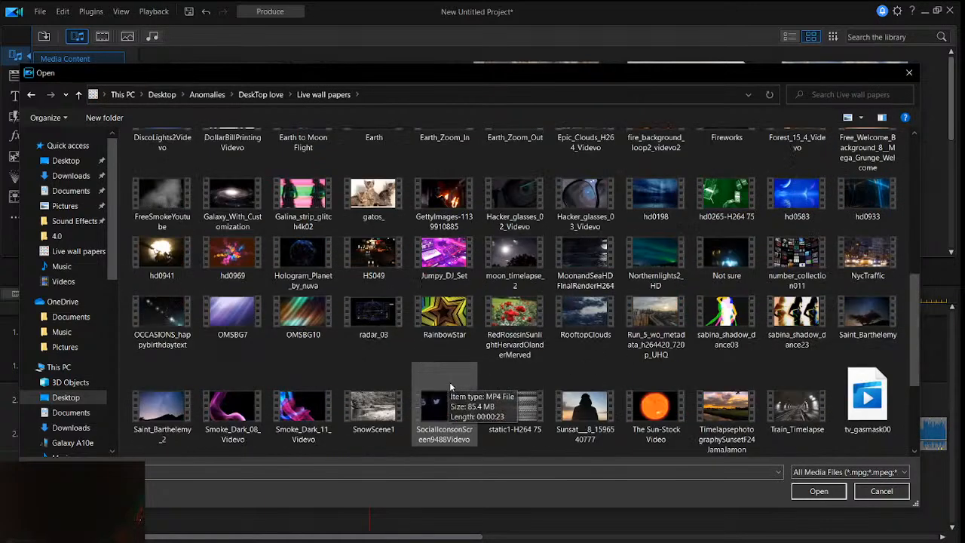
{"action": "scroll", "coordinate": [469, 370], "scroll_direction": "up", "scroll_amount": 15}
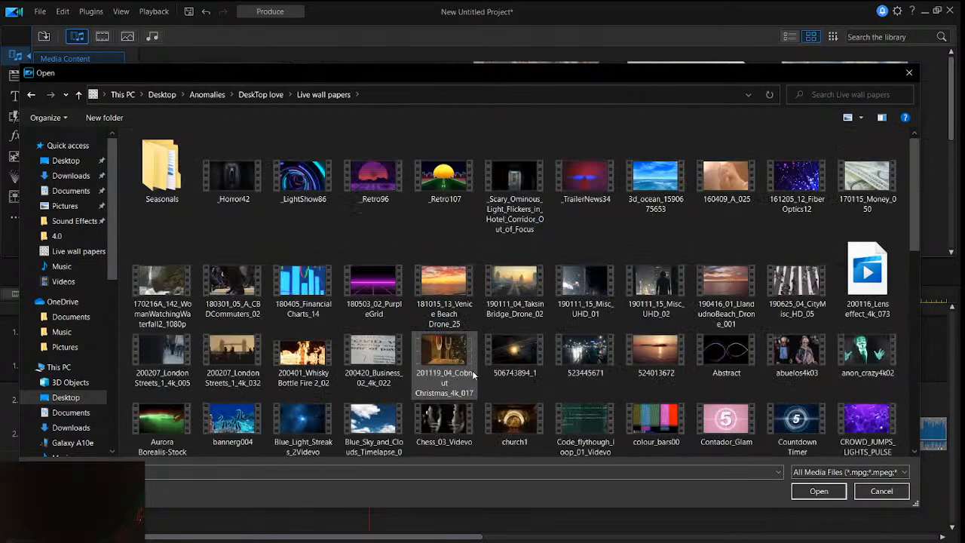
- Import the GettyImages-491833894 clip from the Downloads folder into the media library
{"action": "left_click", "coordinate": [68, 178]}
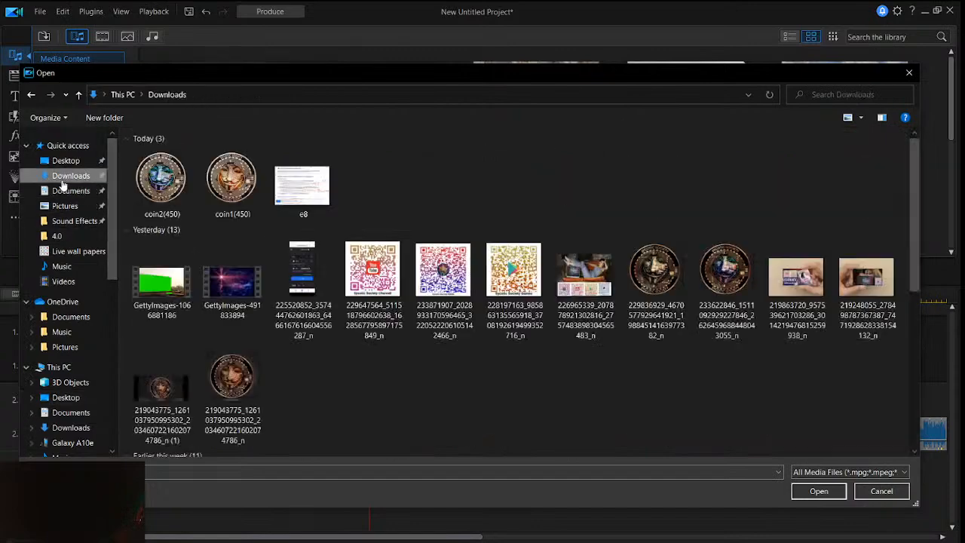
{"action": "left_click", "coordinate": [231, 276]}
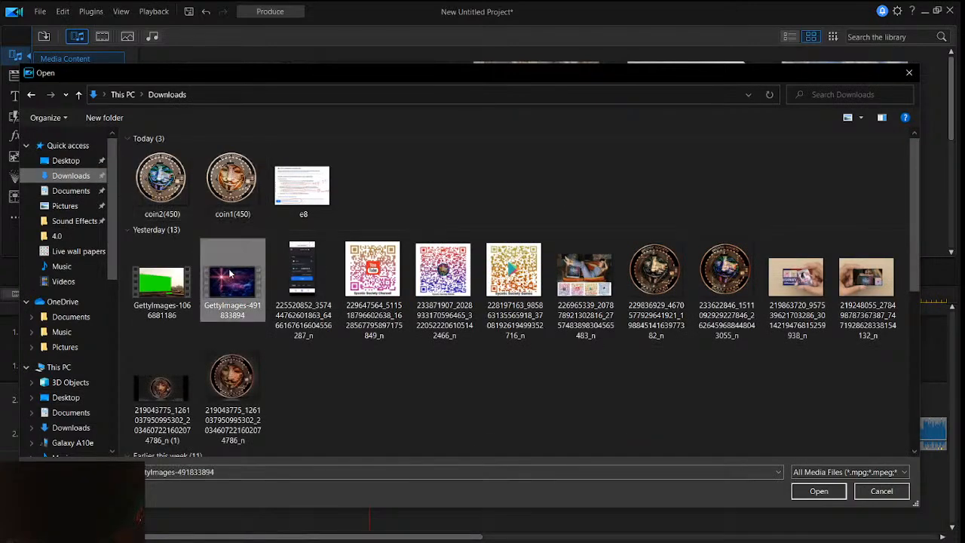
{"action": "left_click", "coordinate": [831, 492]}
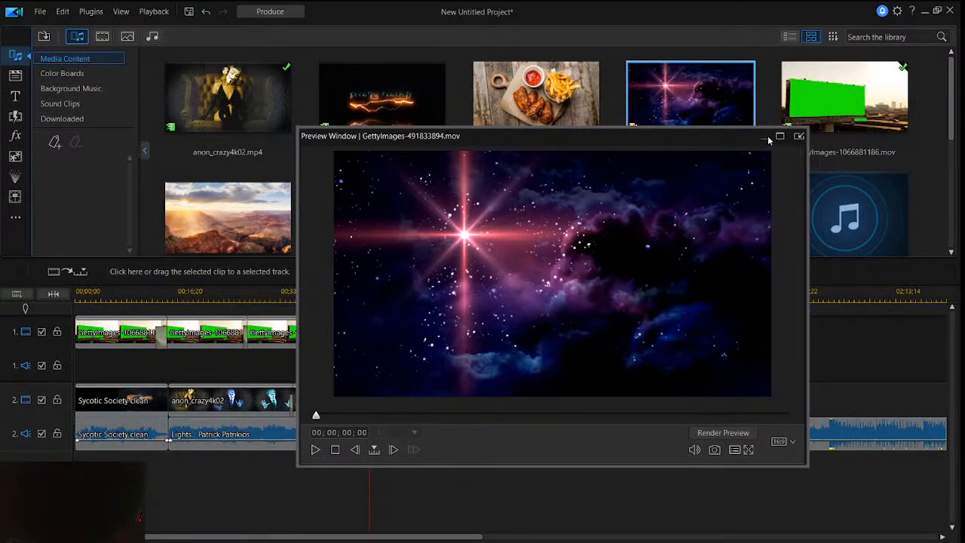
- Minimize the preview window and place the GettyImages-491833894 clip on track 3, aligned with the start of the first anon_crazy4k02 clip
{"action": "left_click_drag", "start_coordinate": [701, 145], "coordinate": [763, 133]}
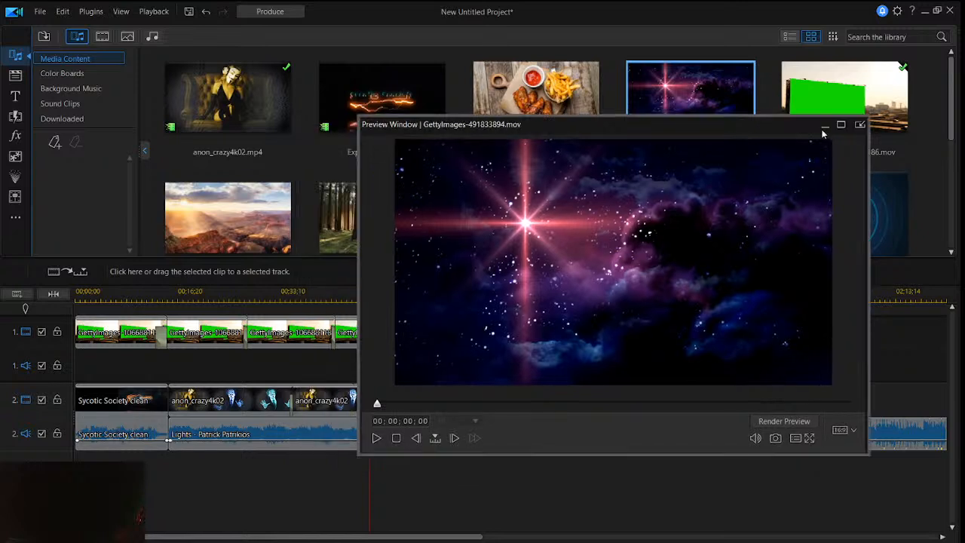
{"action": "left_click", "coordinate": [824, 126]}
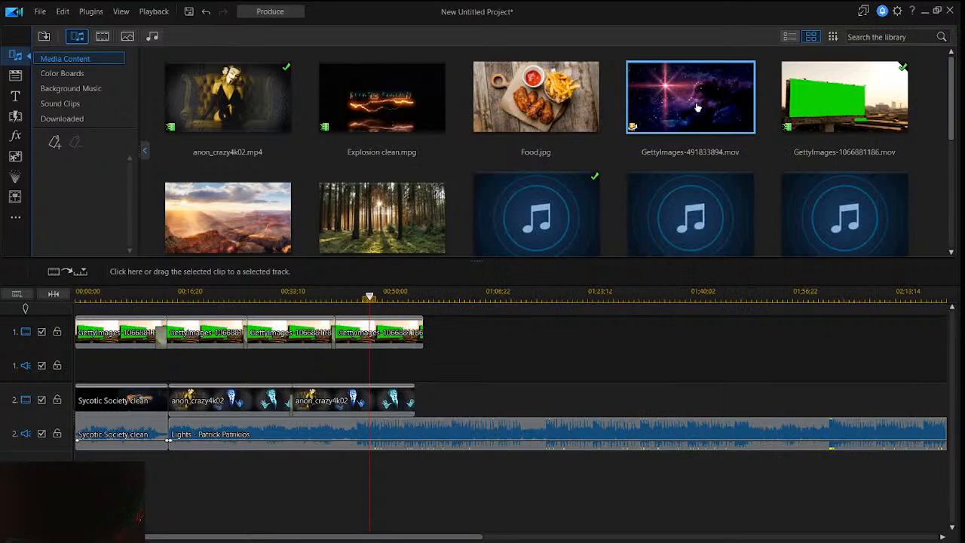
{"action": "left_click_drag", "start_coordinate": [698, 108], "coordinate": [143, 490]}
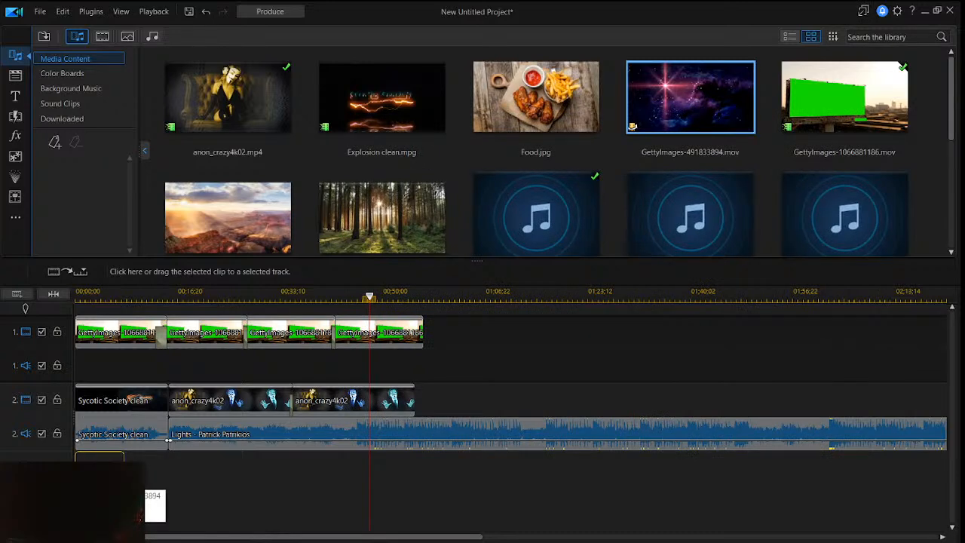
{"action": "left_click_drag", "start_coordinate": [143, 490], "coordinate": [203, 468]}
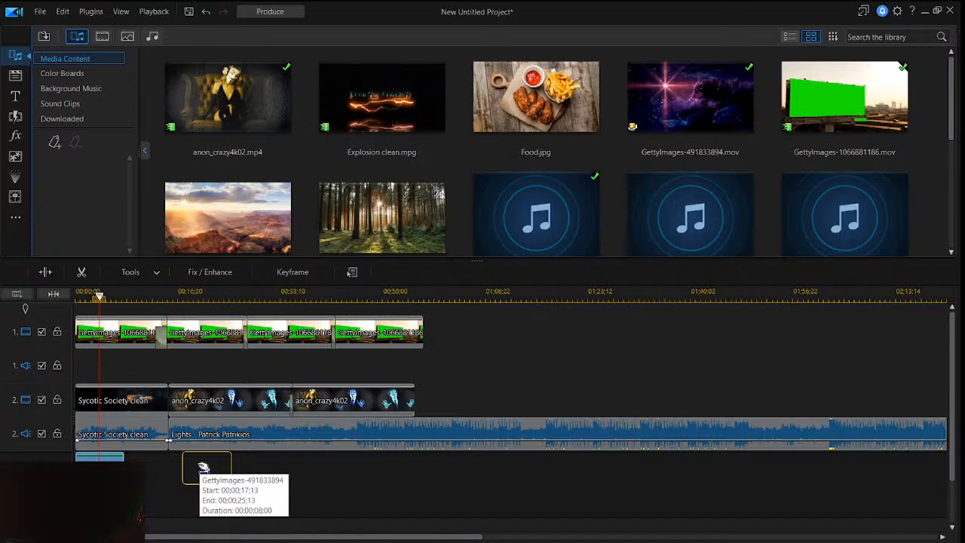
{"action": "left_click_drag", "start_coordinate": [203, 467], "coordinate": [188, 468]}
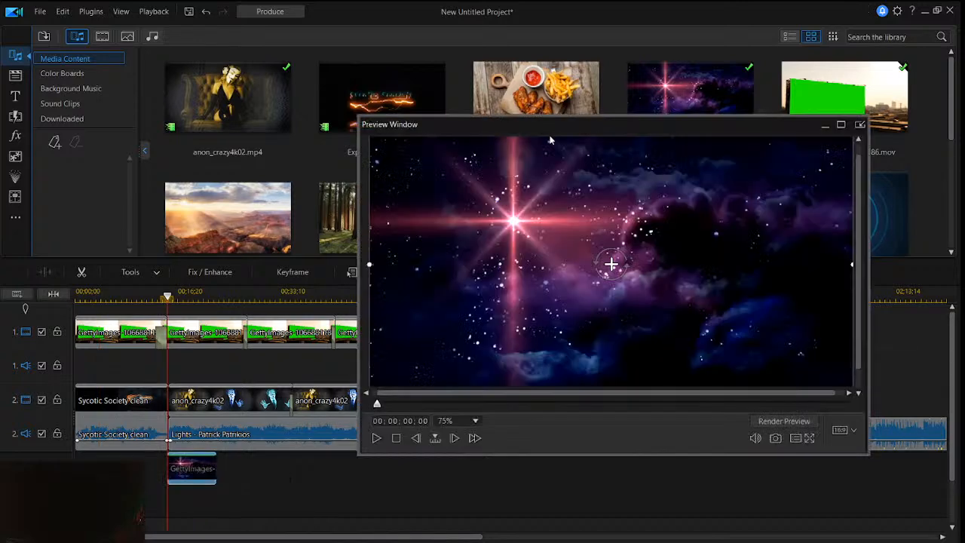
- Play the project from just before the GettyImages-491833894 clip to see how it overlays the billboard
{"action": "left_click_drag", "start_coordinate": [389, 125], "coordinate": [407, 135]}
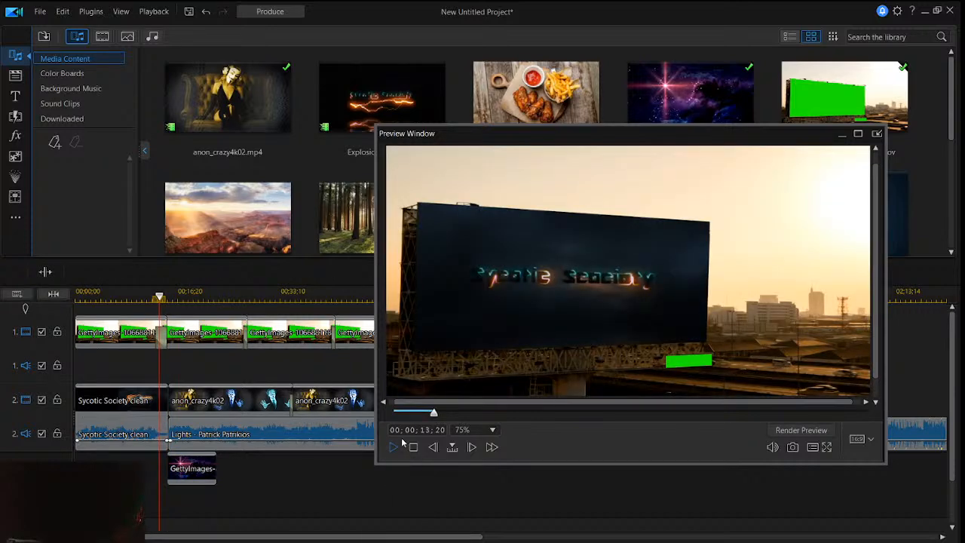
{"action": "left_click", "coordinate": [403, 443]}
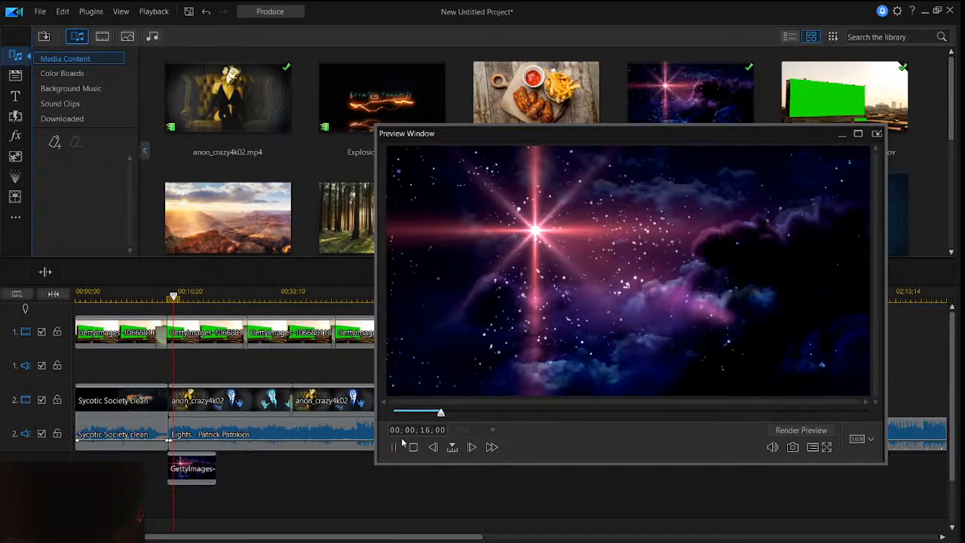
{"action": "left_click", "coordinate": [403, 443]}
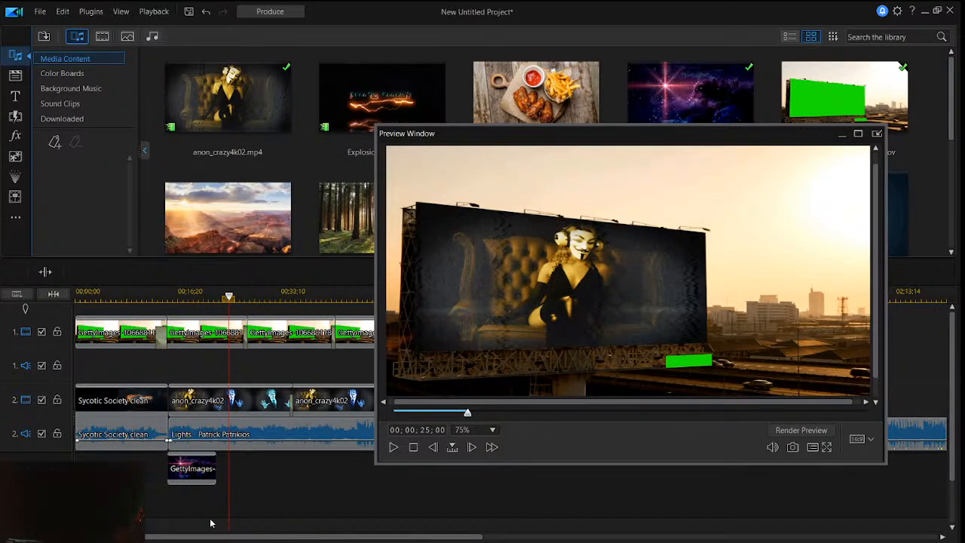
- Arrange the GettyImages-491833894 clip on track 3 at the start of the first anon_crazy4k02 clip, with a second copy beginning at its end one track lower
{"action": "left_click_drag", "start_coordinate": [194, 469], "coordinate": [194, 515]}
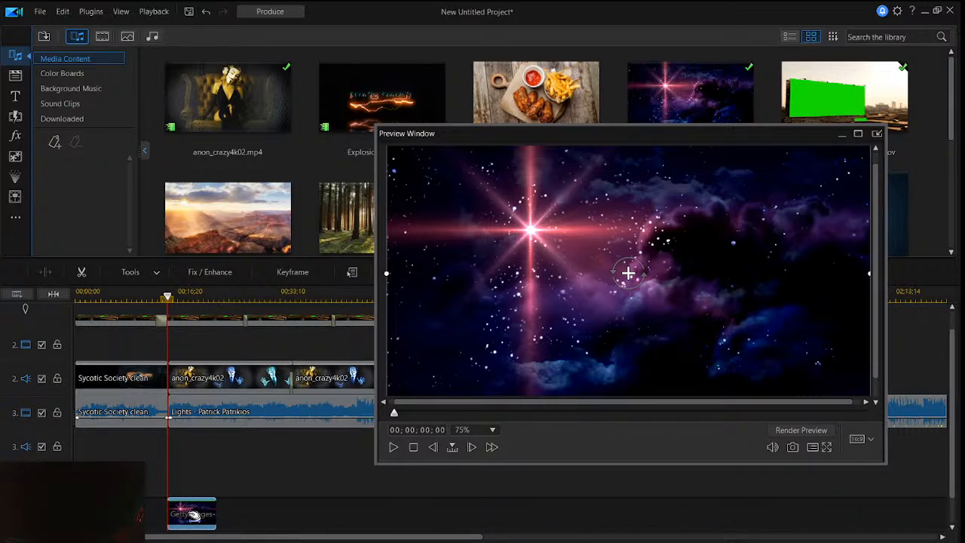
{"action": "left_click_drag", "start_coordinate": [194, 515], "coordinate": [196, 424]}
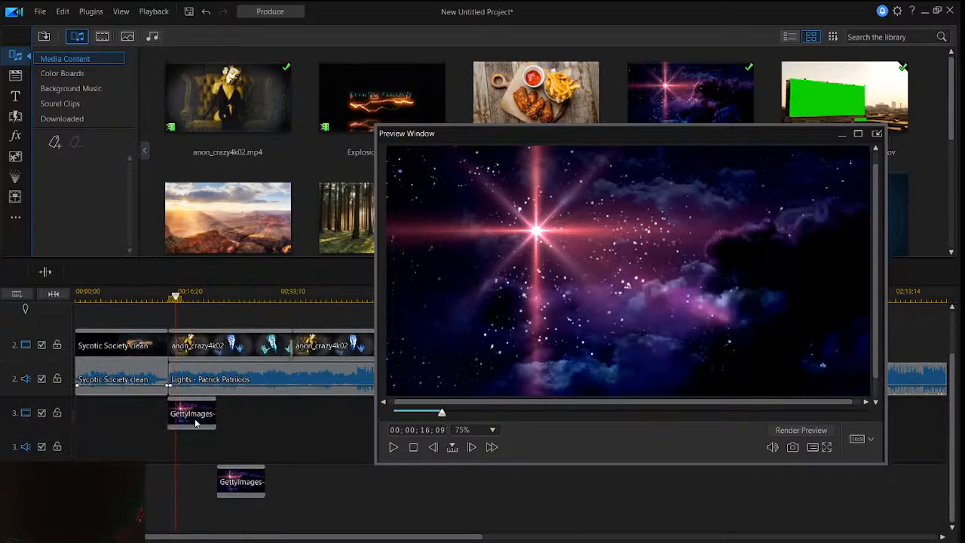
- Open the Mask Designer for the GettyImages-491833894 clip on track 3 and look through the available mask shapes
{"action": "right_click", "coordinate": [197, 420]}
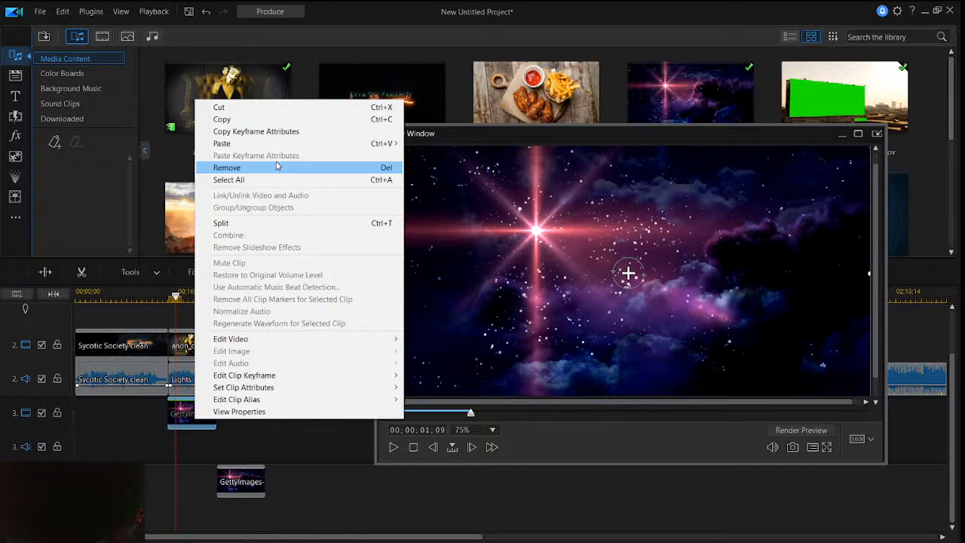
{"action": "left_click", "coordinate": [131, 272]}
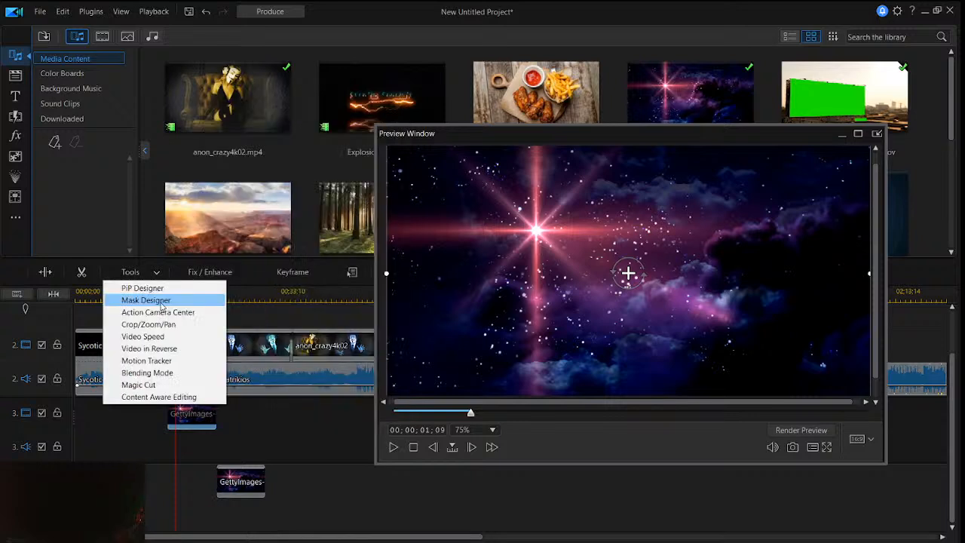
{"action": "left_click", "coordinate": [150, 300]}
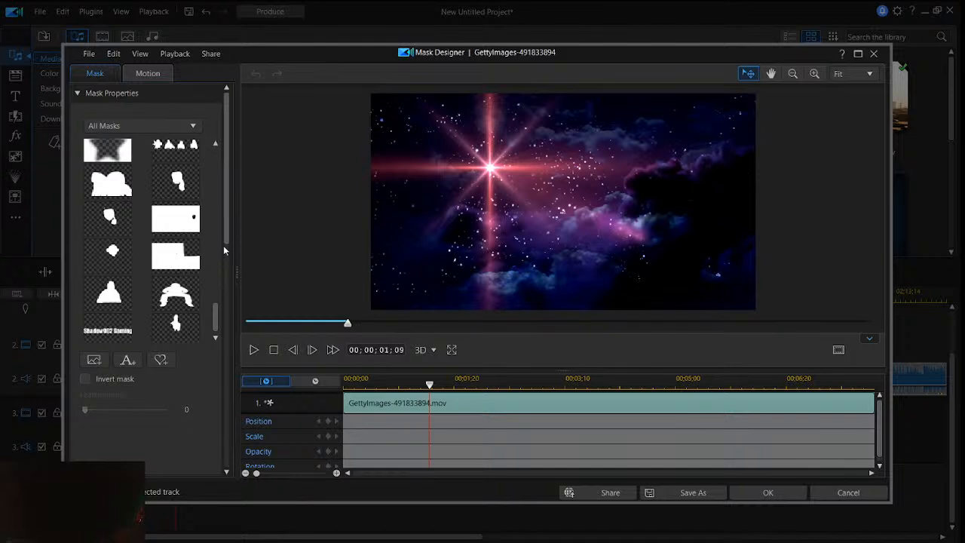
{"action": "scroll", "coordinate": [181, 226], "scroll_direction": "up", "scroll_amount": 15}
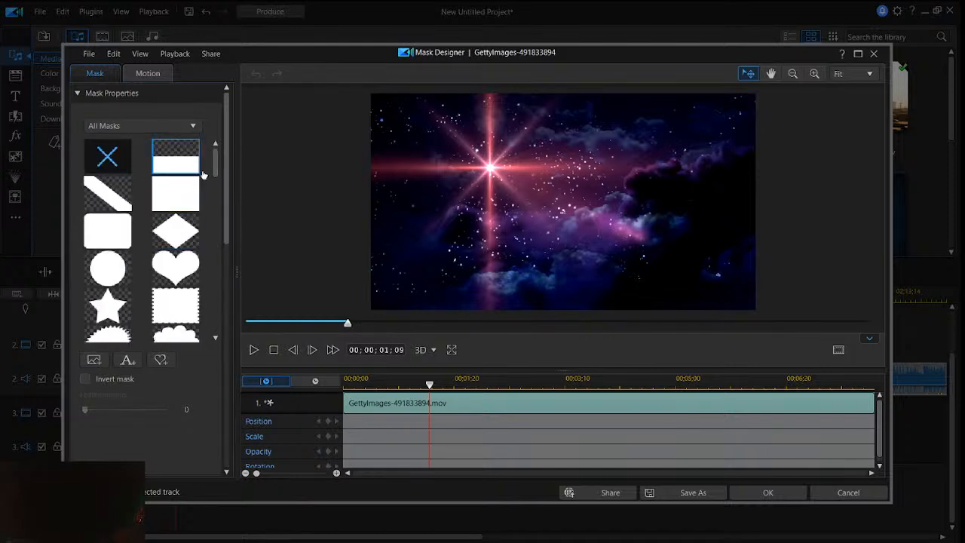
{"action": "scroll", "coordinate": [196, 162], "scroll_direction": "down", "scroll_amount": 5}
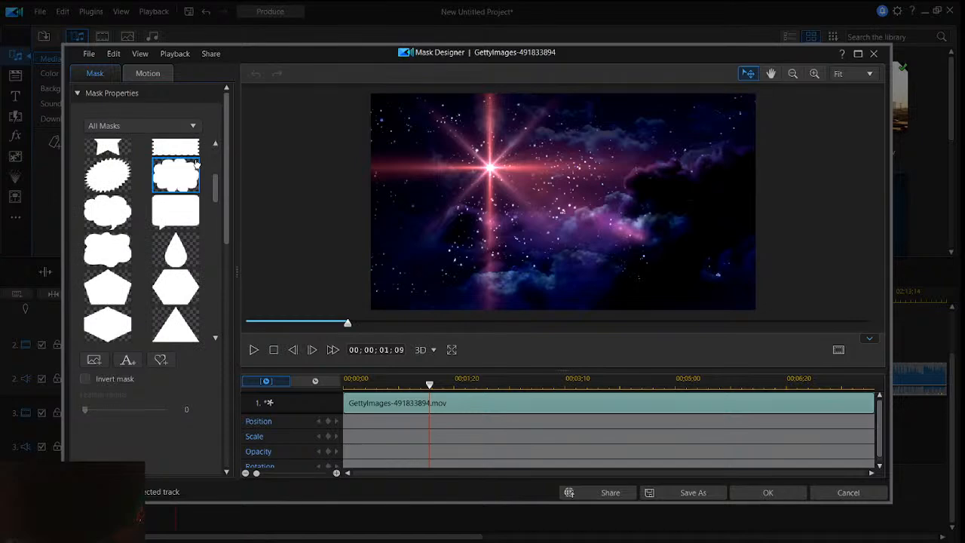
{"action": "scroll", "coordinate": [195, 164], "scroll_direction": "down", "scroll_amount": 3}
{"action": "scroll", "coordinate": [195, 164], "scroll_direction": "up", "scroll_amount": 5}
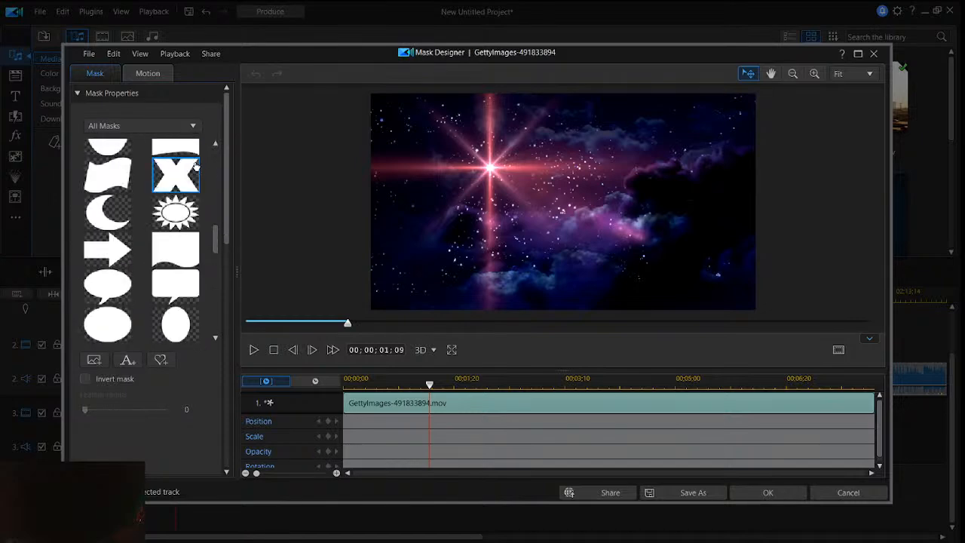
{"action": "scroll", "coordinate": [195, 167], "scroll_direction": "down", "scroll_amount": 8}
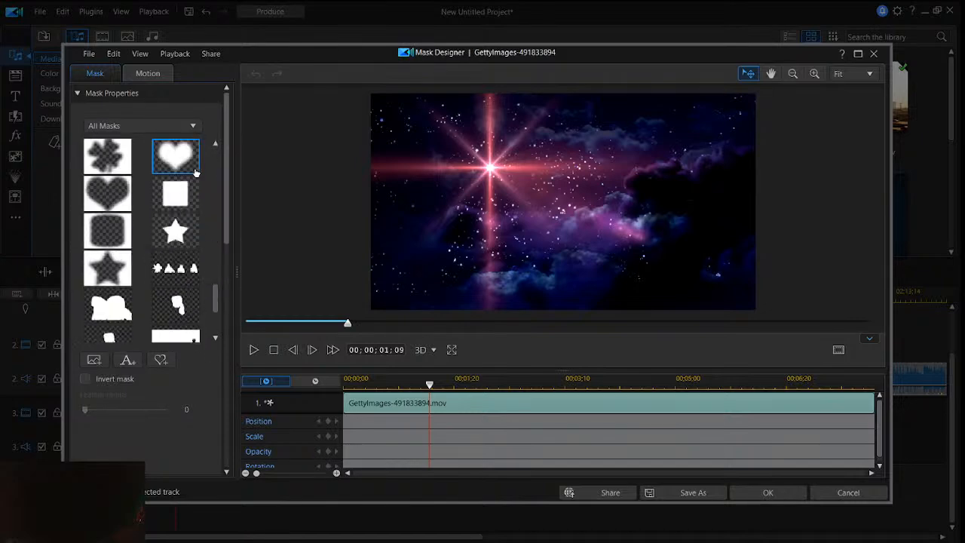
{"action": "scroll", "coordinate": [195, 172], "scroll_direction": "up", "scroll_amount": 4}
{"action": "scroll", "coordinate": [195, 174], "scroll_direction": "up", "scroll_amount": 3}
{"action": "scroll", "coordinate": [167, 204], "scroll_direction": "down", "scroll_amount": 6}
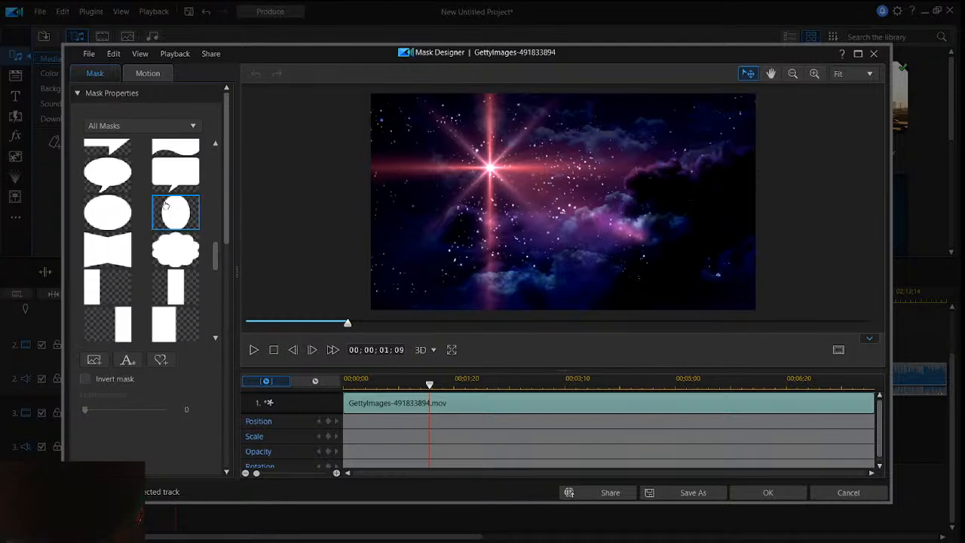
{"action": "scroll", "coordinate": [166, 205], "scroll_direction": "up", "scroll_amount": 2}
{"action": "left_click", "coordinate": [121, 222]}
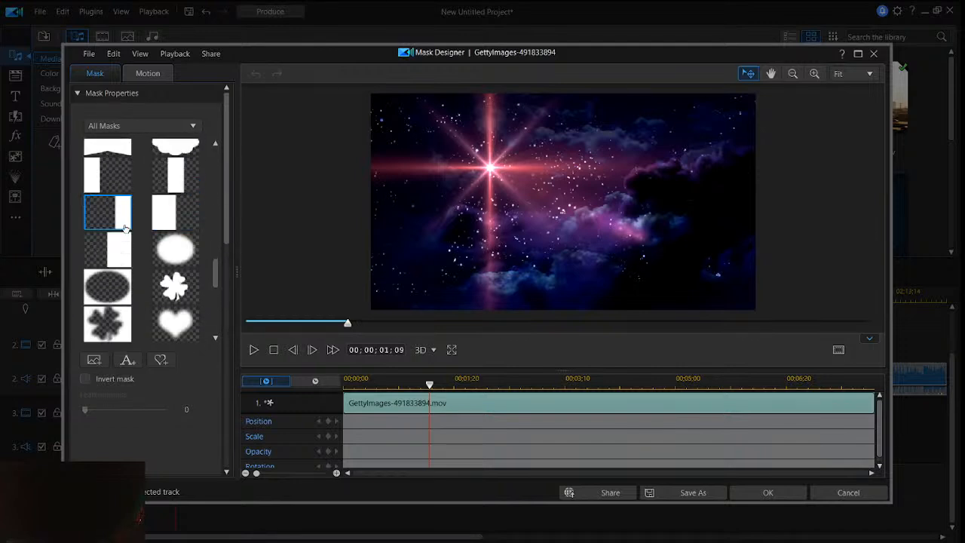
{"action": "left_click", "coordinate": [121, 258]}
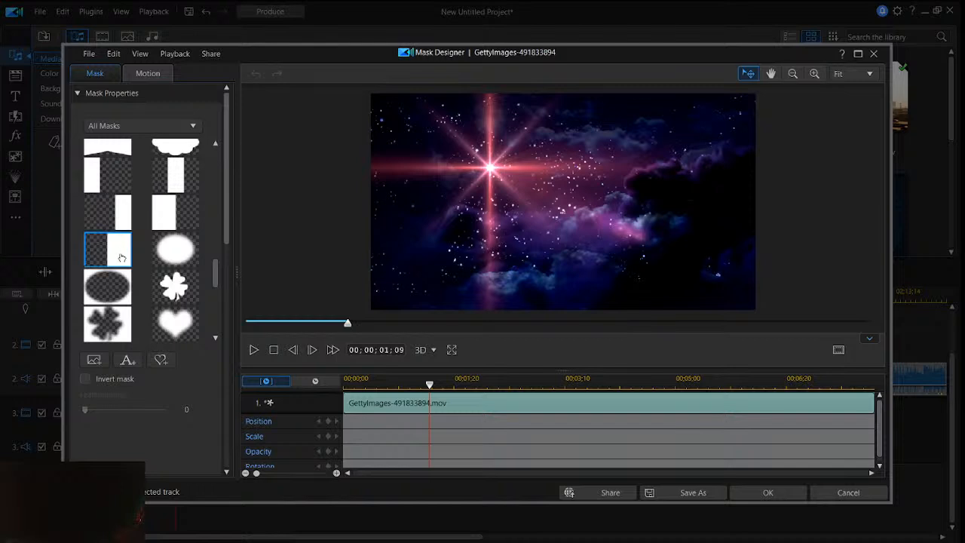
{"action": "scroll", "coordinate": [148, 241], "scroll_direction": "up", "scroll_amount": 10}
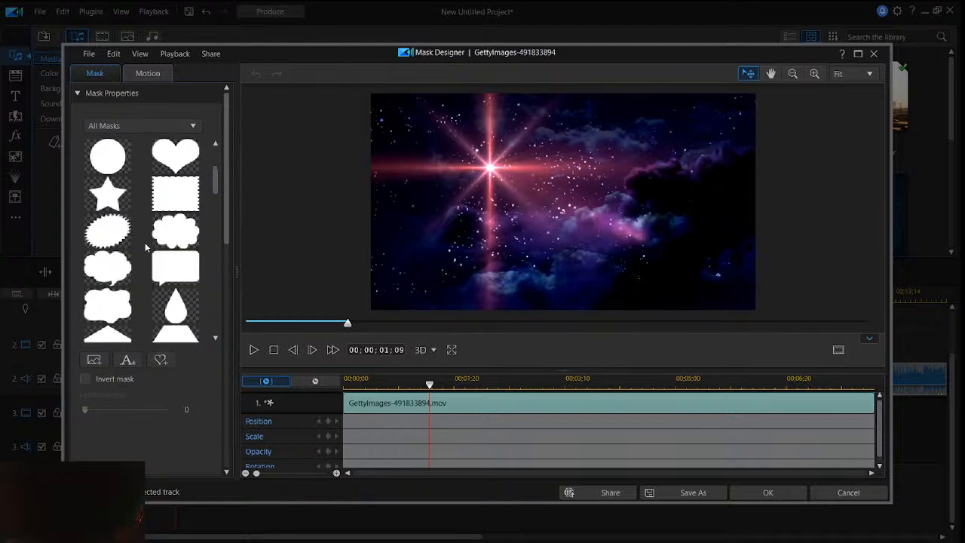
- Try the half-frame linear, rounded rectangle and plain rectangle masks on the GettyImages-491833894 clip
{"action": "left_click", "coordinate": [186, 165]}
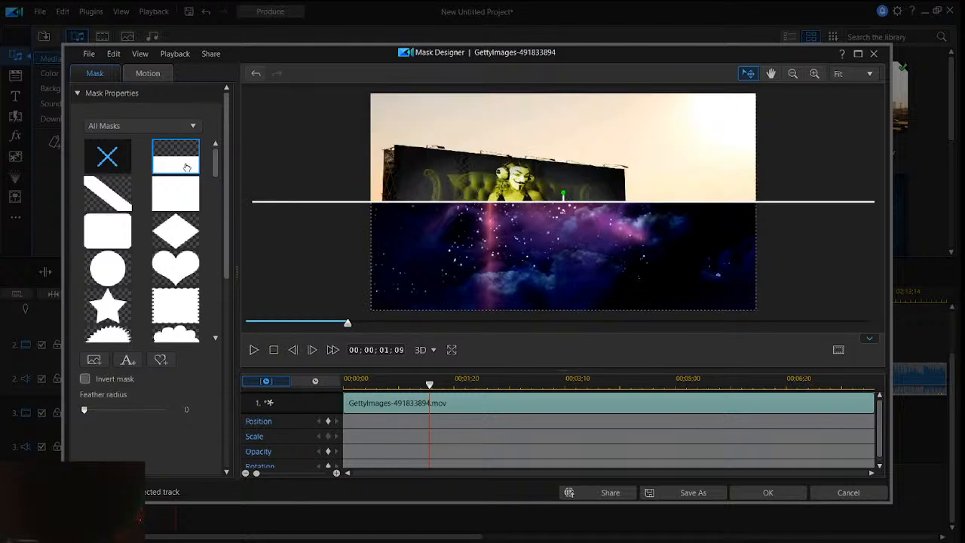
{"action": "left_click", "coordinate": [125, 233]}
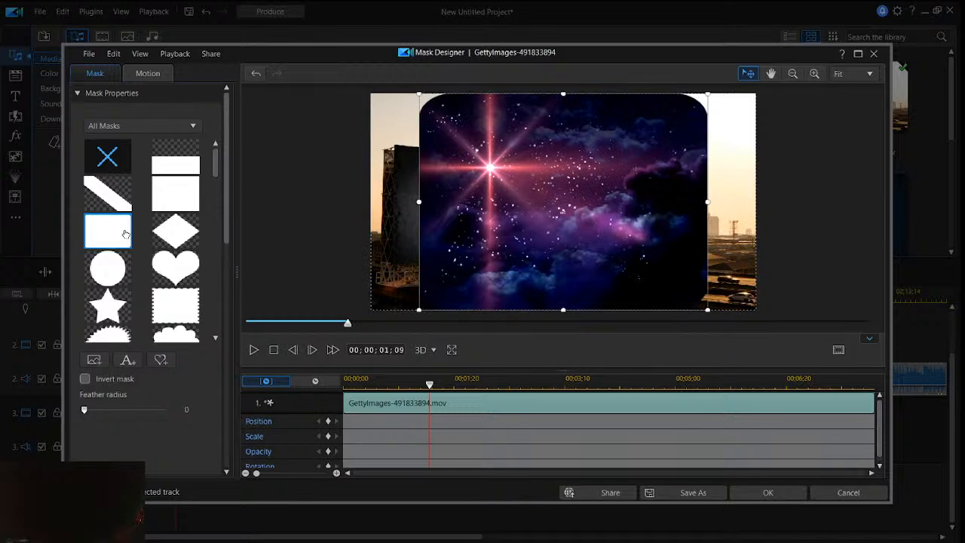
{"action": "left_click", "coordinate": [182, 204]}
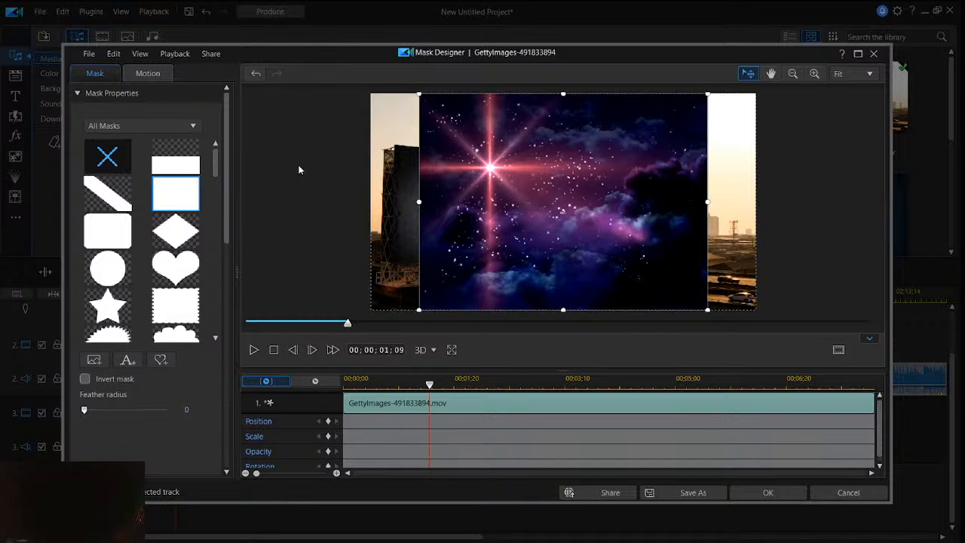
- Try shifting the rectangle mask to the frame's left edge, and leave the Mask Designer without saving the changes
{"action": "scroll", "coordinate": [193, 217], "scroll_direction": "down", "scroll_amount": 4}
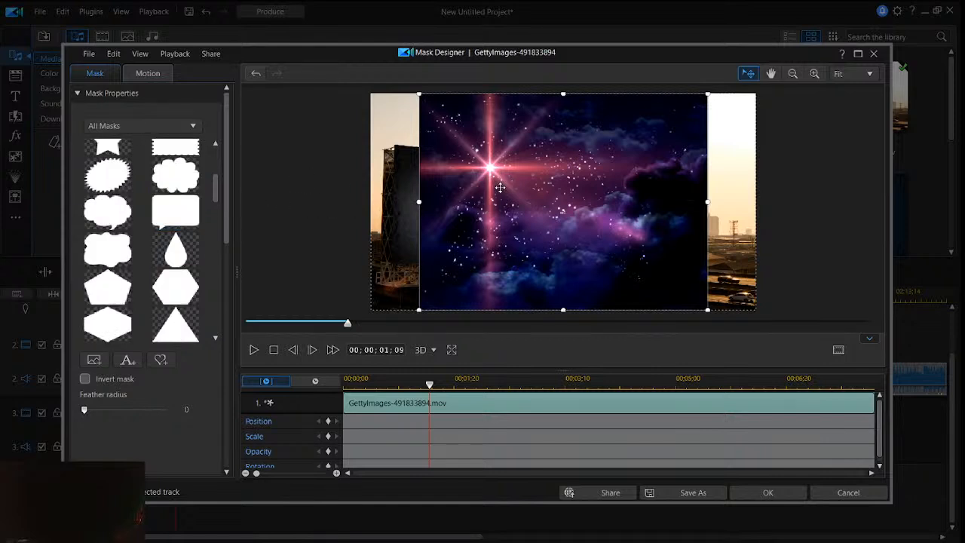
{"action": "left_click_drag", "start_coordinate": [499, 187], "coordinate": [454, 186]}
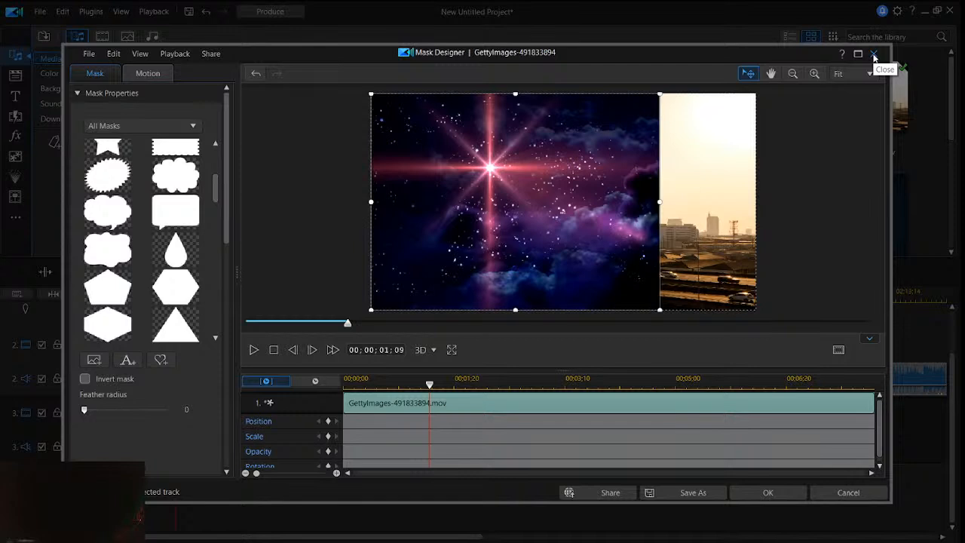
{"action": "left_click", "coordinate": [863, 494]}
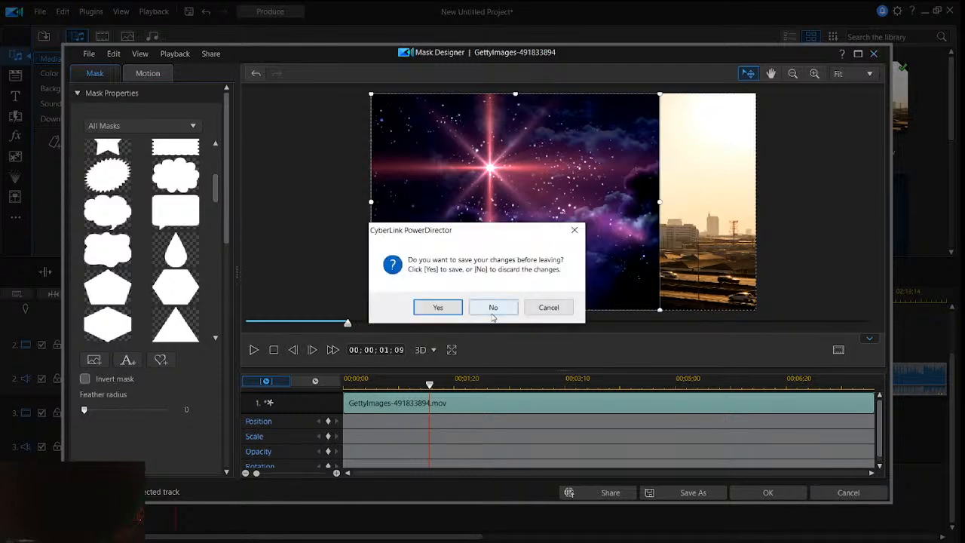
{"action": "left_click", "coordinate": [488, 311]}
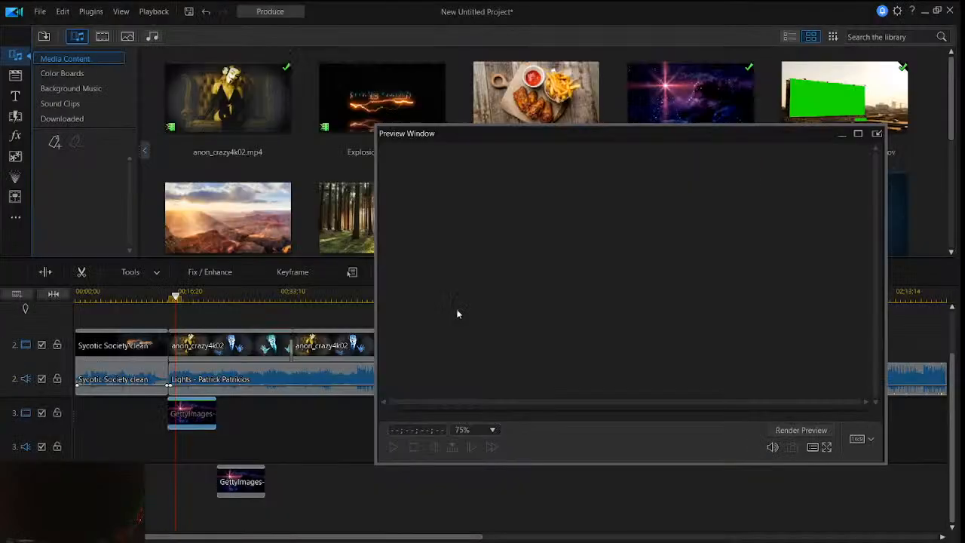
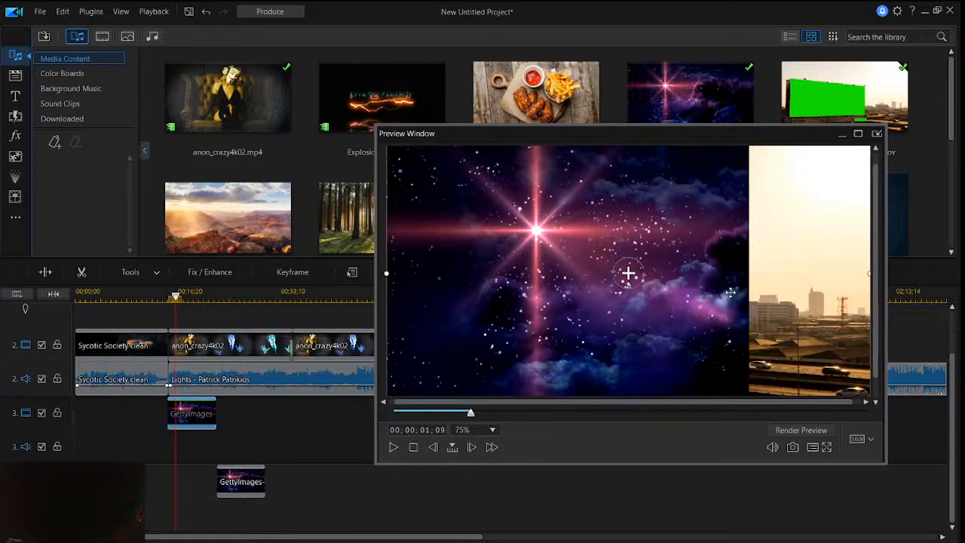
- Replace the GettyImages-491833894 clip on track 3 with its second copy from the track below, and enlarge the floating preview window
{"action": "right_click", "coordinate": [209, 419]}
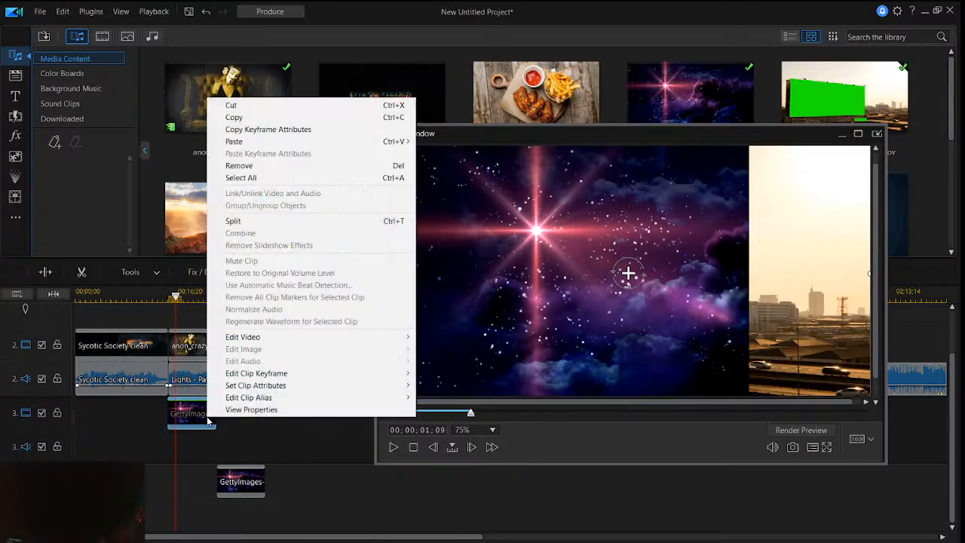
{"action": "left_click", "coordinate": [294, 166]}
{"action": "left_click_drag", "start_coordinate": [235, 483], "coordinate": [186, 422]}
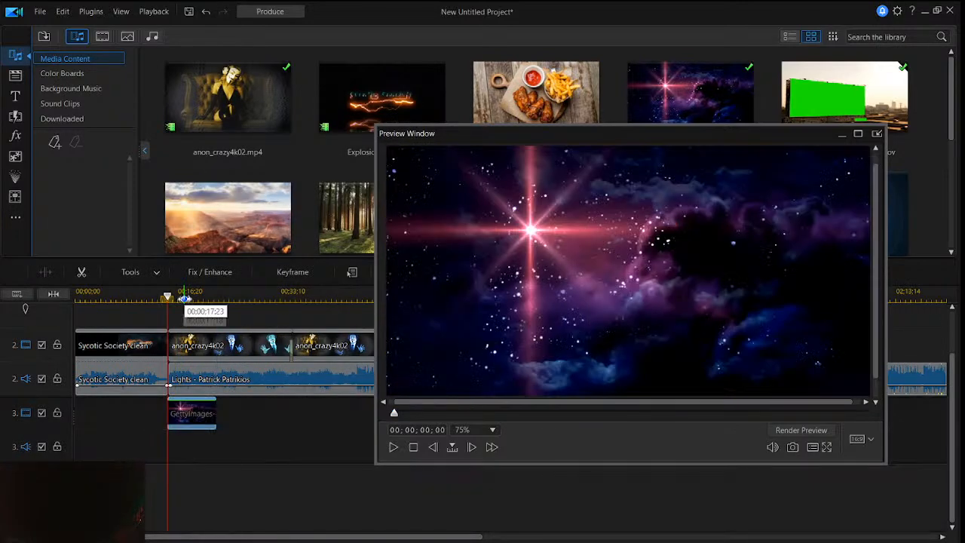
{"action": "left_click", "coordinate": [185, 299]}
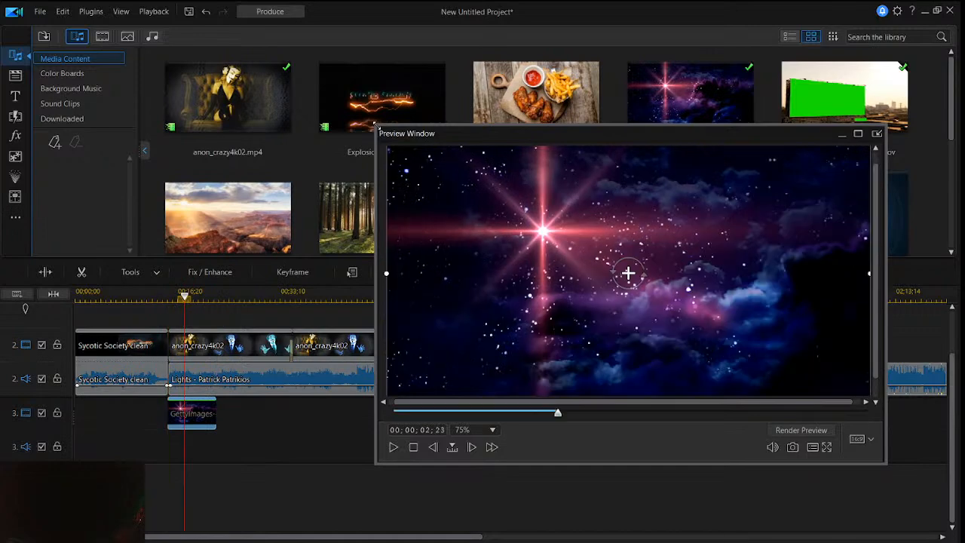
{"action": "left_click_drag", "start_coordinate": [375, 123], "coordinate": [350, 110]}
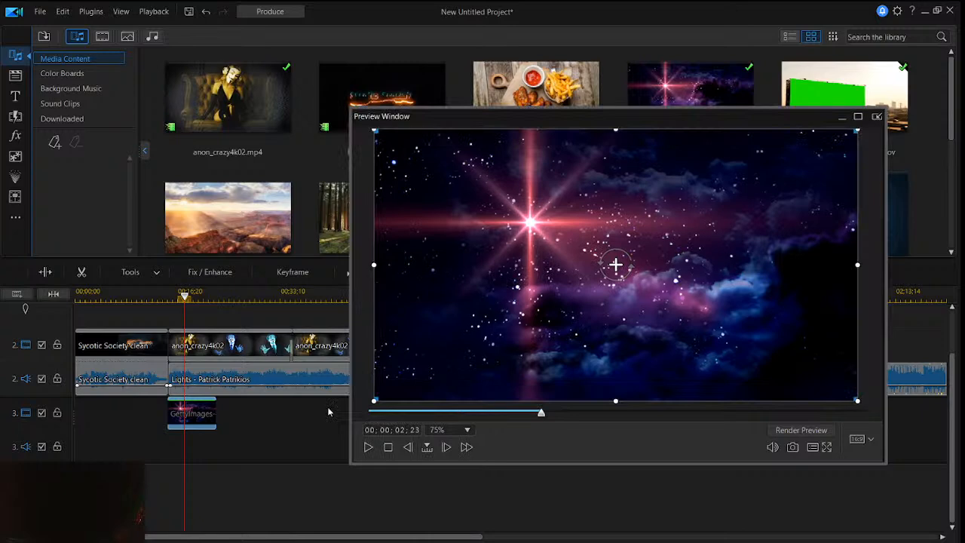
- Open the Mask Designer for the GettyImages-491833894 clip and look at the text mask composer, leaving it without making a text mask
{"action": "left_click", "coordinate": [140, 271]}
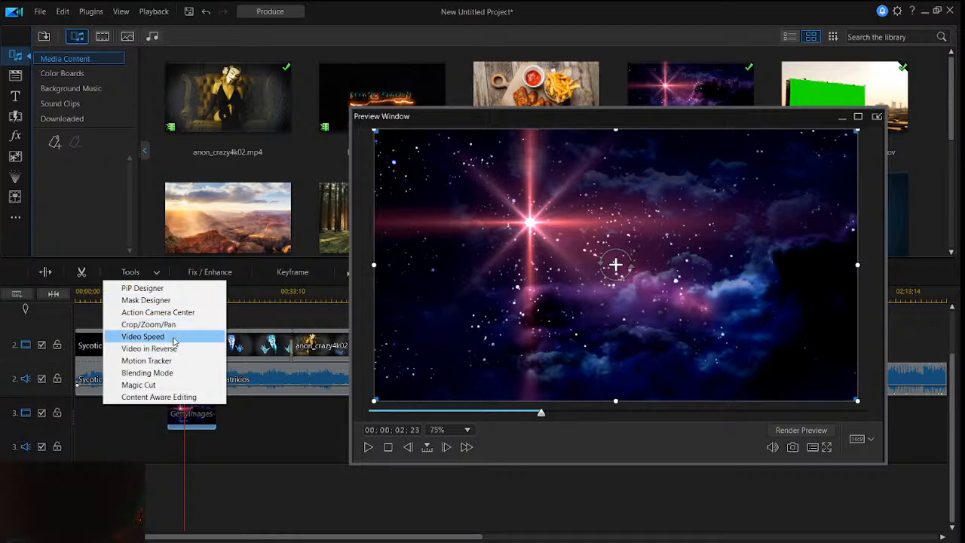
{"action": "left_click", "coordinate": [175, 303]}
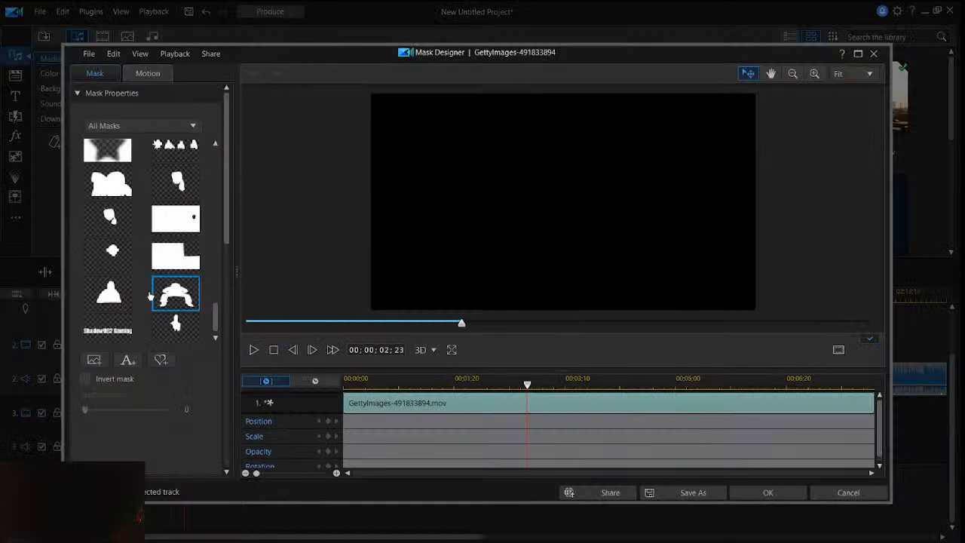
{"action": "scroll", "coordinate": [150, 297], "scroll_direction": "down", "scroll_amount": 1}
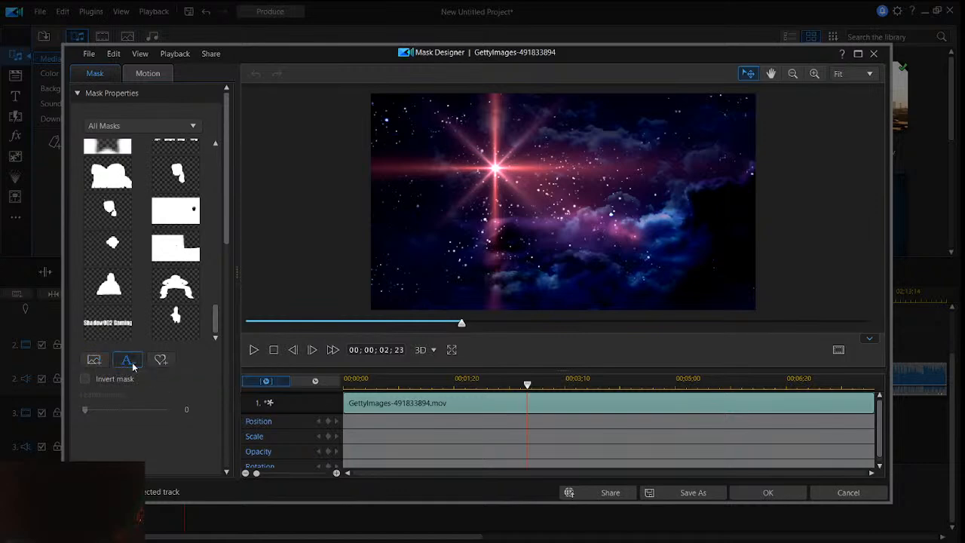
{"action": "left_click", "coordinate": [132, 364]}
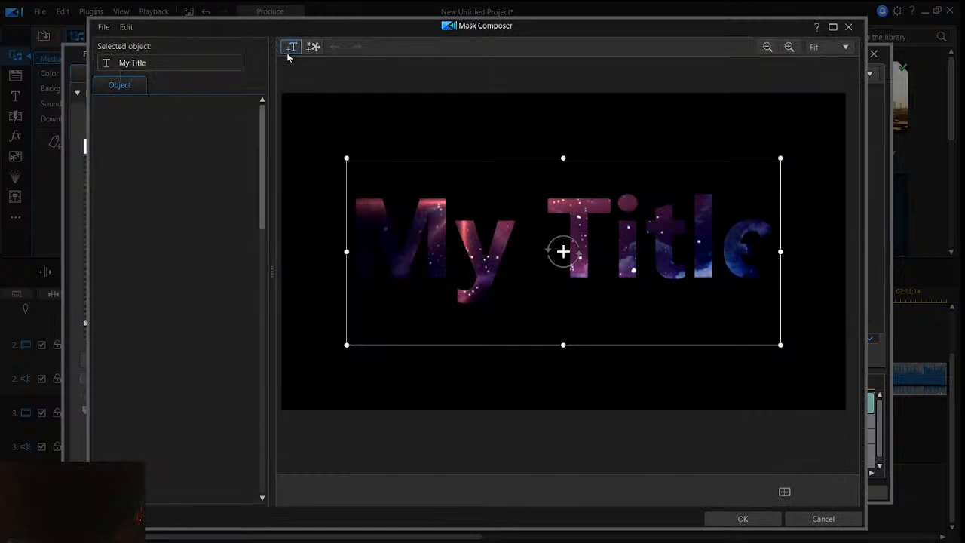
{"action": "left_click", "coordinate": [851, 29]}
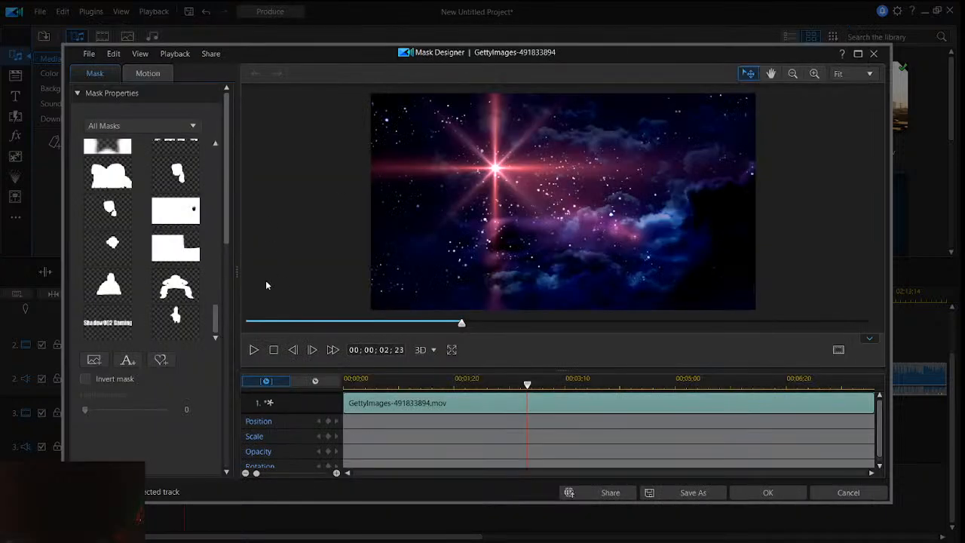
- Try painting and erasing a brush mask with the flat brush at width 36, and set the tracing paper transparency to 100%
{"action": "left_click", "coordinate": [159, 361]}
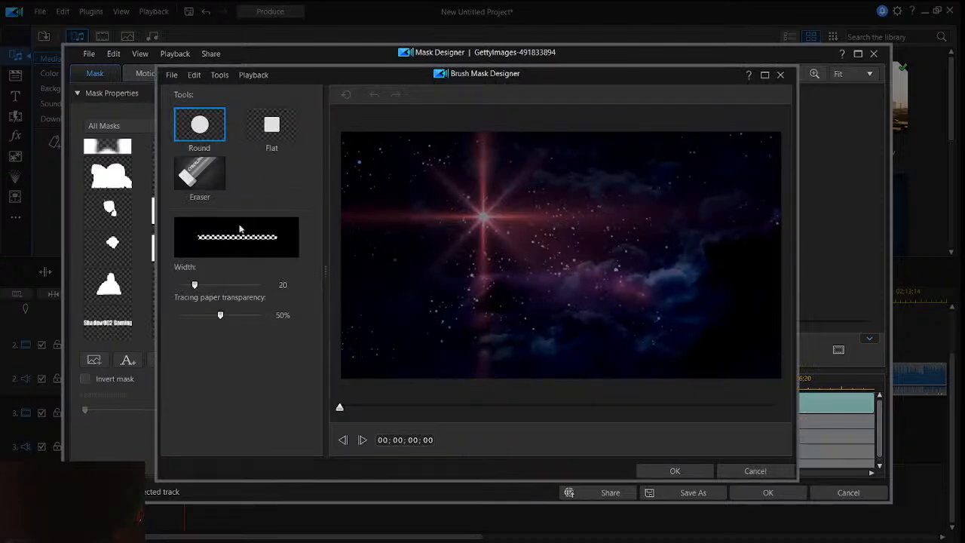
{"action": "left_click_drag", "start_coordinate": [197, 286], "coordinate": [210, 286]}
{"action": "left_click", "coordinate": [273, 126]}
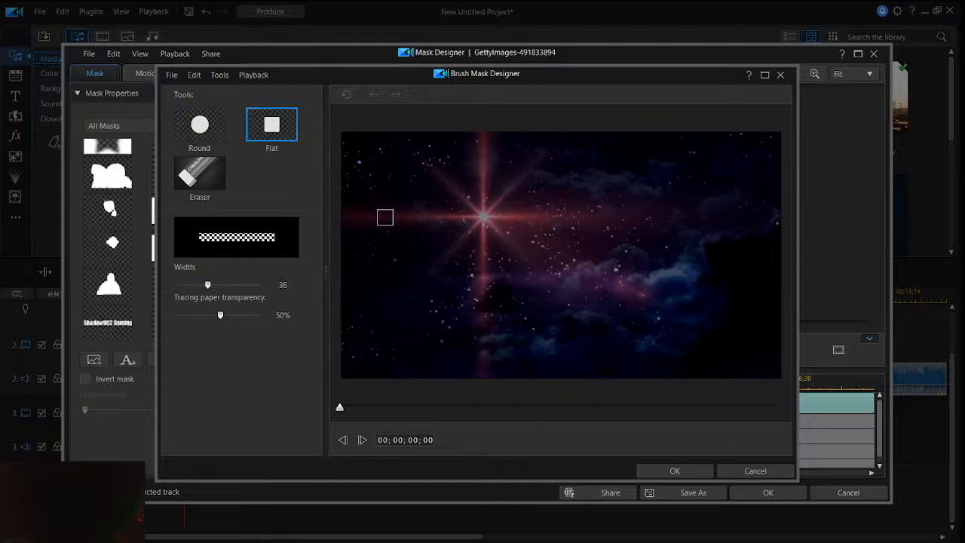
{"action": "mouse_move", "coordinate": [457, 268]}
{"action": "left_mouse_down"}
{"action": "mouse_move", "coordinate": [490, 268]}
{"action": "mouse_move", "coordinate": [472, 269]}
{"action": "left_mouse_up"}
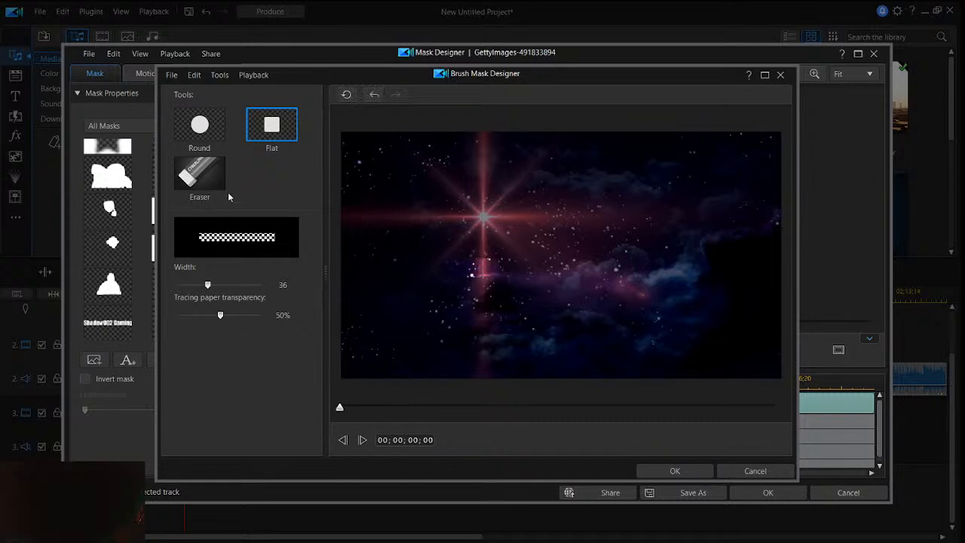
{"action": "left_click", "coordinate": [218, 189]}
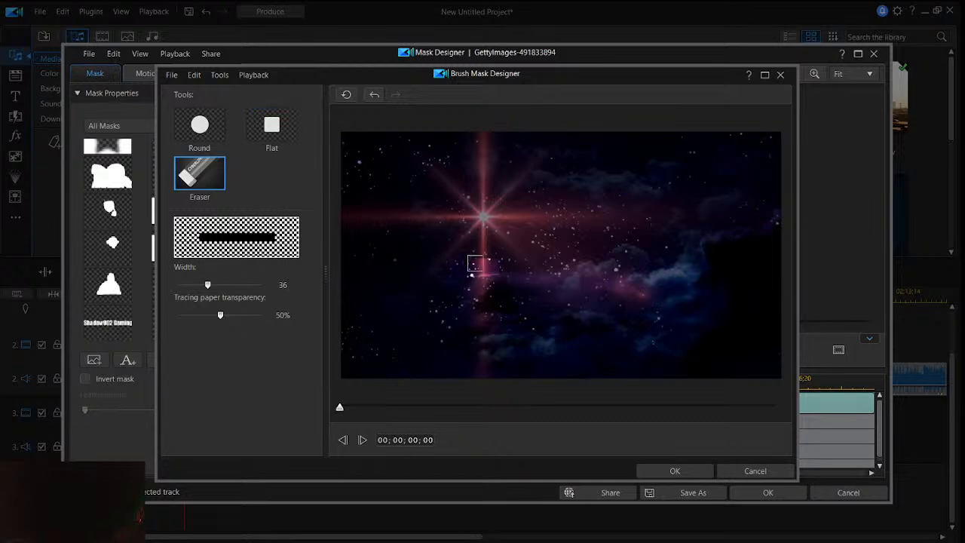
{"action": "left_click_drag", "start_coordinate": [221, 316], "coordinate": [262, 315]}
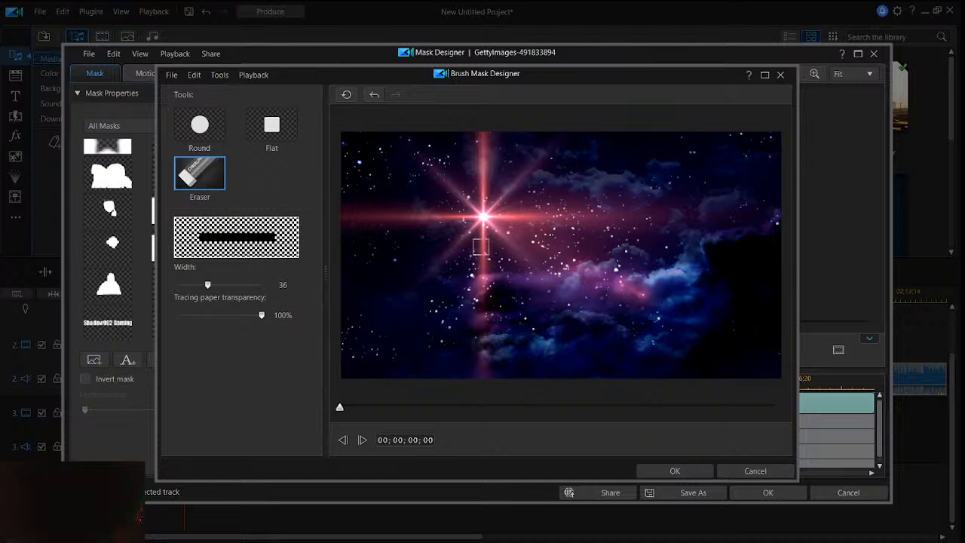
- Paint a flat-brush mask around and below the bright star with tracing paper transparency at 33%, and erase the painted area
{"action": "left_click", "coordinate": [272, 124]}
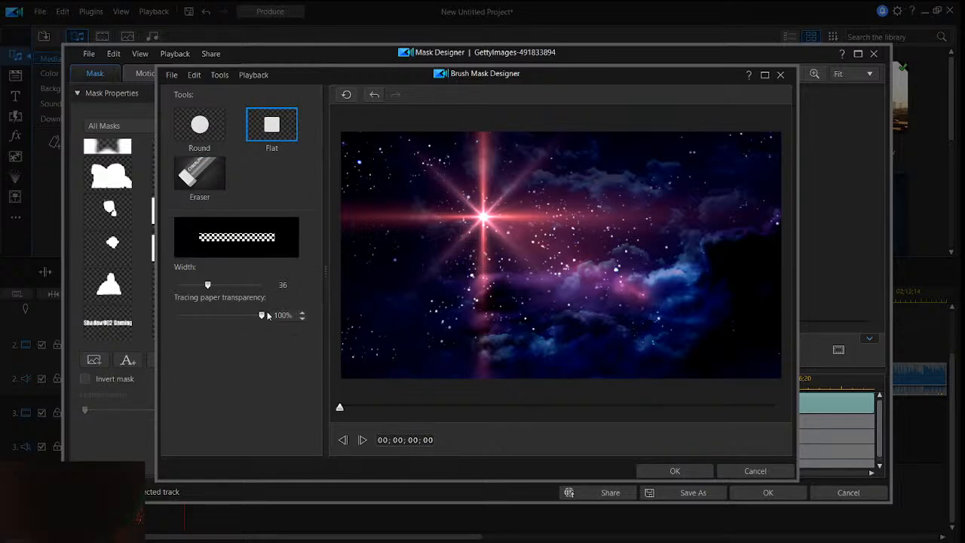
{"action": "left_click_drag", "start_coordinate": [261, 315], "coordinate": [212, 315]}
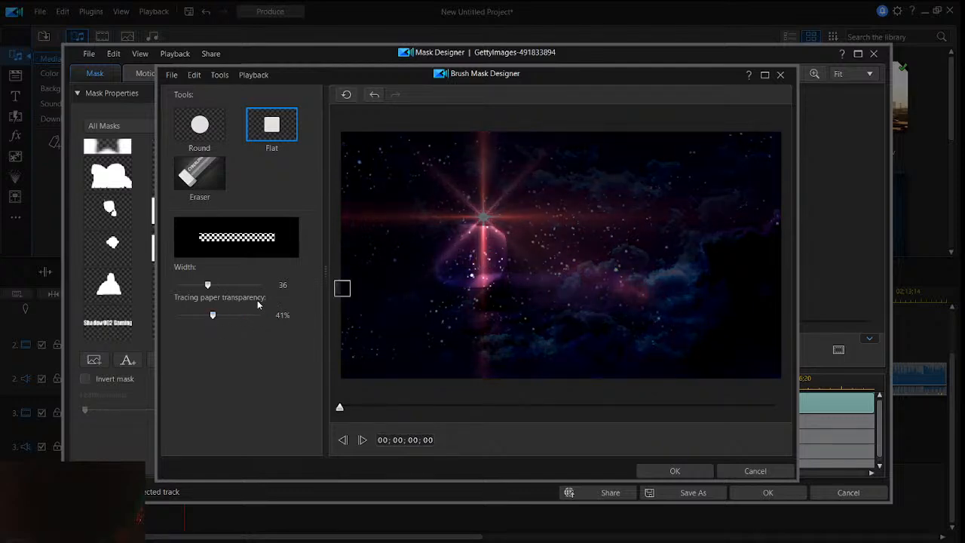
{"action": "left_click_drag", "start_coordinate": [215, 315], "coordinate": [209, 317]}
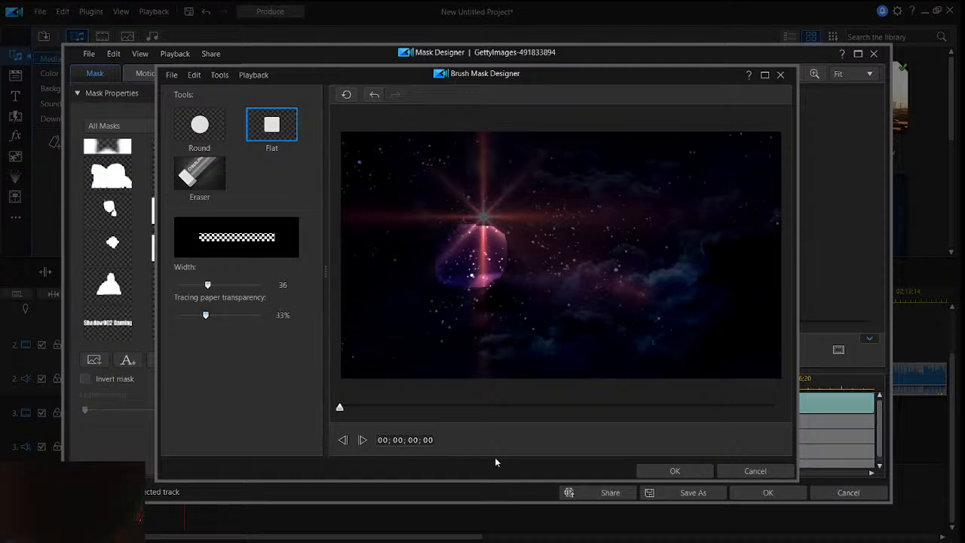
{"action": "mouse_move", "coordinate": [451, 267]}
{"action": "left_mouse_down"}
{"action": "mouse_move", "coordinate": [476, 249]}
{"action": "mouse_move", "coordinate": [461, 258]}
{"action": "mouse_move", "coordinate": [459, 239]}
{"action": "mouse_move", "coordinate": [493, 216]}
{"action": "mouse_move", "coordinate": [518, 234]}
{"action": "mouse_move", "coordinate": [504, 273]}
{"action": "mouse_move", "coordinate": [496, 233]}
{"action": "left_mouse_up"}
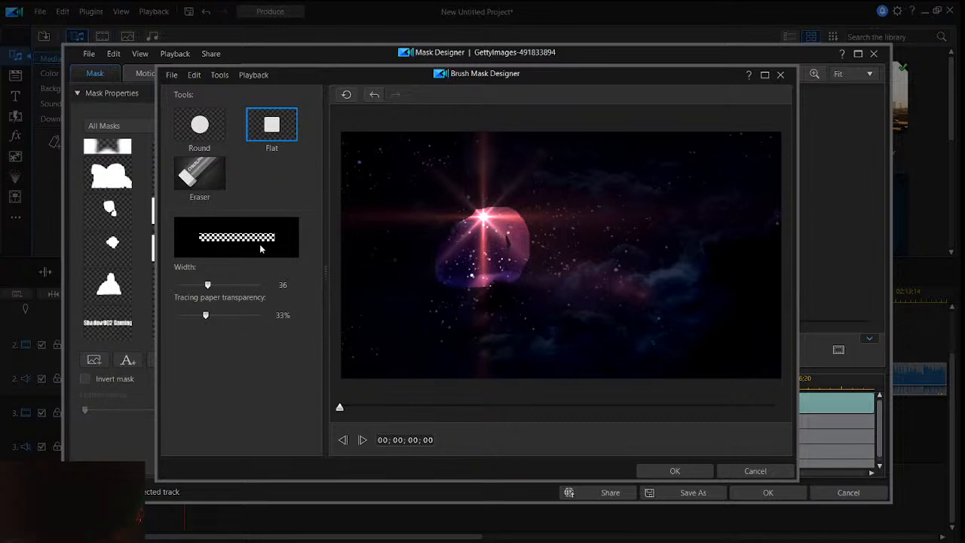
{"action": "left_click", "coordinate": [215, 181]}
{"action": "mouse_move", "coordinate": [448, 253]}
{"action": "left_mouse_down"}
{"action": "mouse_move", "coordinate": [481, 218]}
{"action": "mouse_move", "coordinate": [493, 255]}
{"action": "mouse_move", "coordinate": [491, 222]}
{"action": "mouse_move", "coordinate": [451, 256]}
{"action": "mouse_move", "coordinate": [455, 265]}
{"action": "mouse_move", "coordinate": [458, 214]}
{"action": "mouse_move", "coordinate": [455, 275]}
{"action": "mouse_move", "coordinate": [436, 253]}
{"action": "mouse_move", "coordinate": [446, 281]}
{"action": "mouse_move", "coordinate": [490, 211]}
{"action": "mouse_move", "coordinate": [475, 295]}
{"action": "mouse_move", "coordinate": [496, 204]}
{"action": "mouse_move", "coordinate": [502, 251]}
{"action": "mouse_move", "coordinate": [491, 279]}
{"action": "mouse_move", "coordinate": [495, 288]}
{"action": "mouse_move", "coordinate": [517, 227]}
{"action": "mouse_move", "coordinate": [512, 284]}
{"action": "mouse_move", "coordinate": [519, 219]}
{"action": "mouse_move", "coordinate": [527, 262]}
{"action": "mouse_move", "coordinate": [520, 292]}
{"action": "left_mouse_up"}
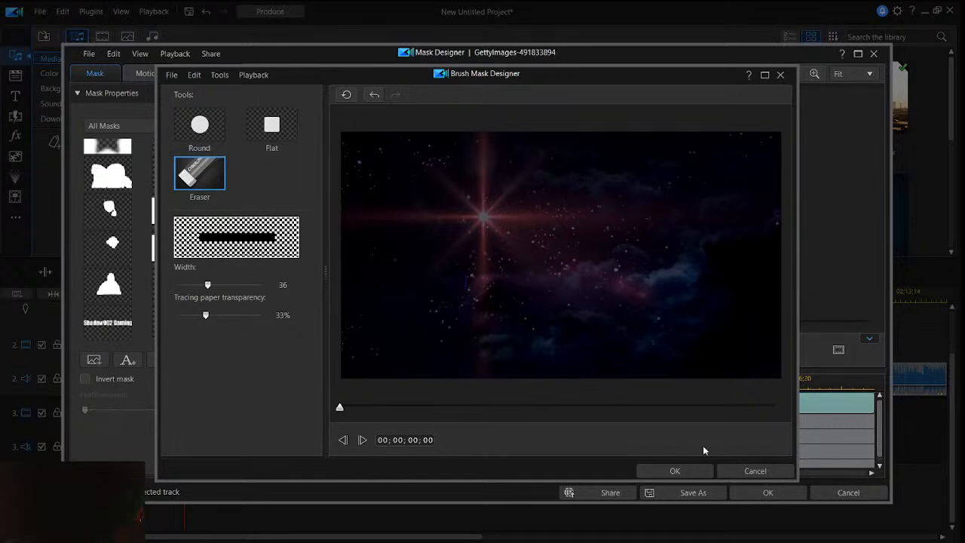
- Save the erased brush mask, leave the Mask Designer with the changes kept, and play the masked section
{"action": "left_click", "coordinate": [755, 470]}
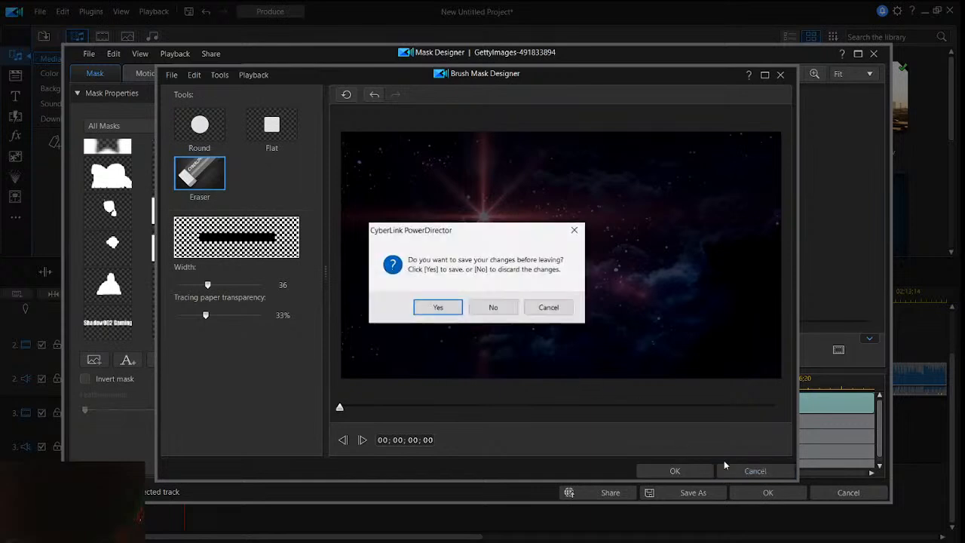
{"action": "left_click", "coordinate": [461, 307]}
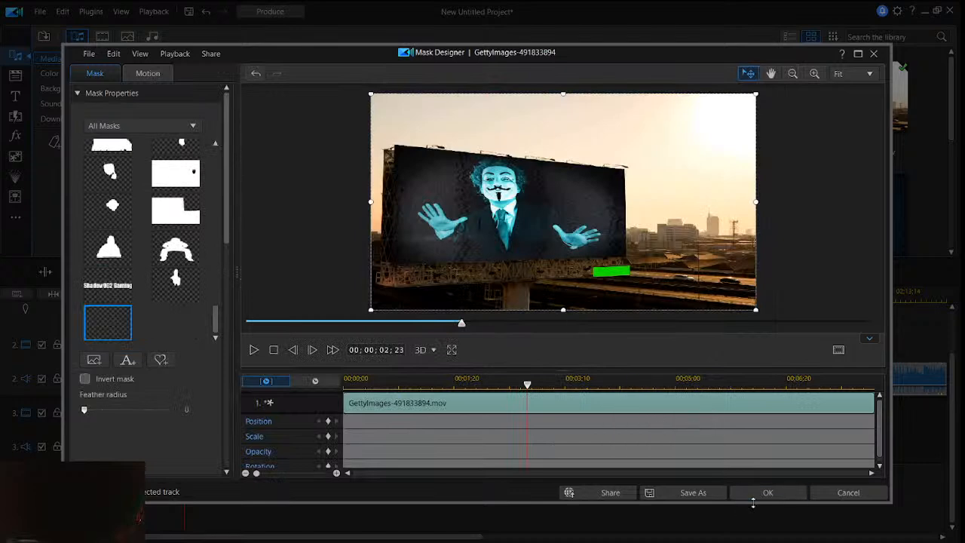
{"action": "left_click", "coordinate": [873, 55]}
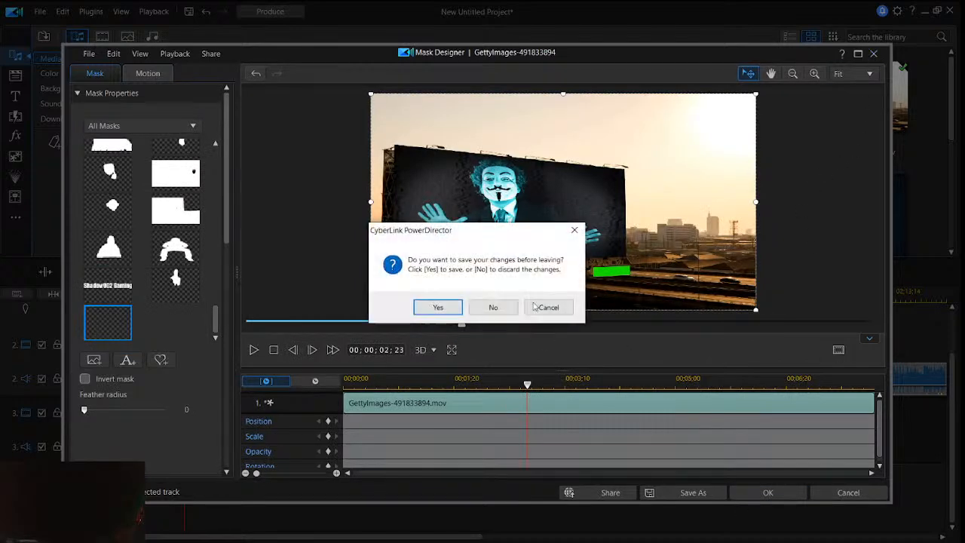
{"action": "left_click", "coordinate": [438, 308]}
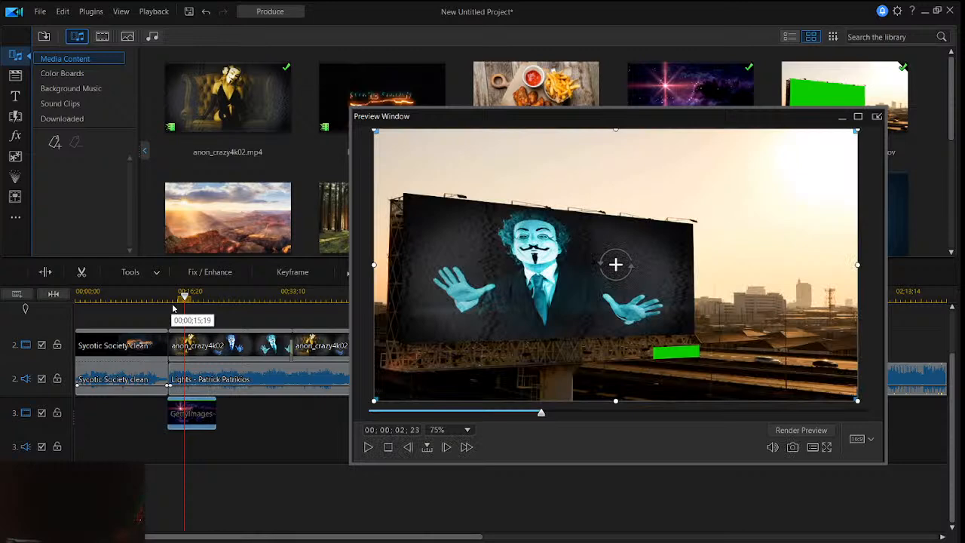
{"action": "key", "text": "space"}
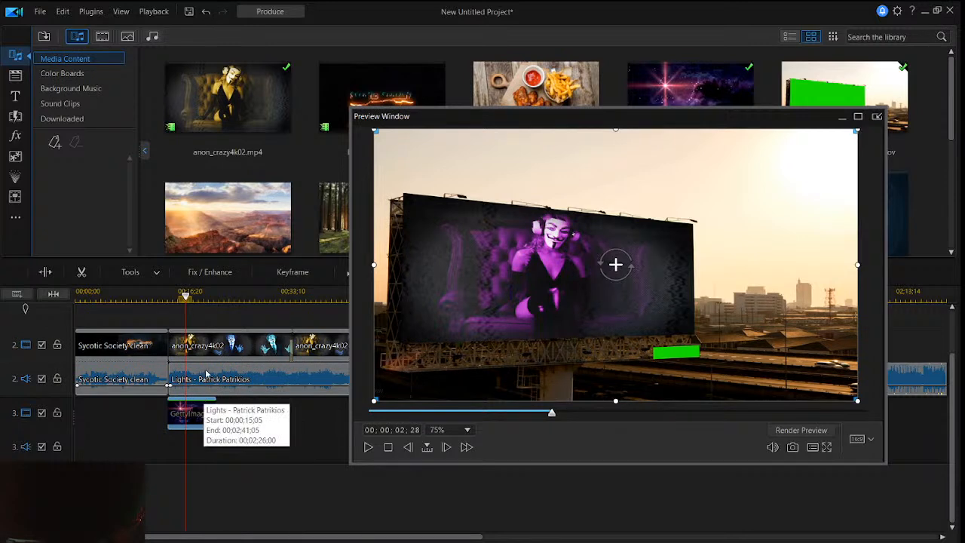
- Reopen the Mask Designer for the track 3 clip and look through the mask shapes, leaving the current mask as it is
{"action": "scroll", "coordinate": [948, 352], "scroll_direction": "up", "scroll_amount": 1}
{"action": "left_click_drag", "start_coordinate": [948, 353], "coordinate": [945, 318]}
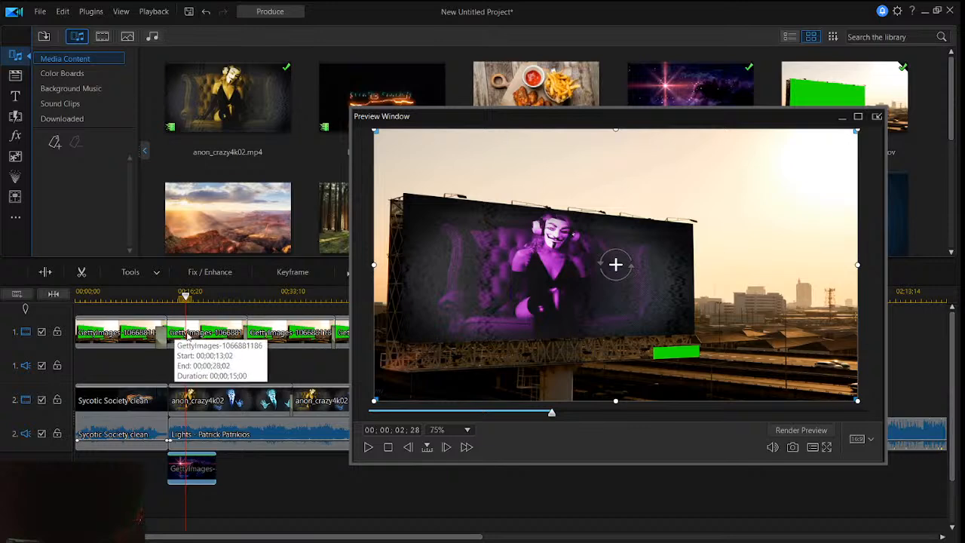
{"action": "right_click", "coordinate": [203, 474]}
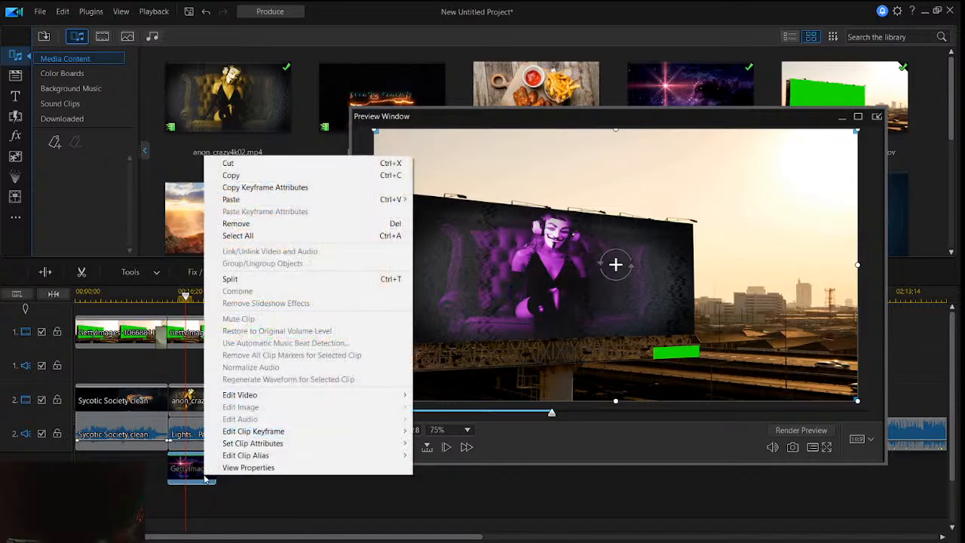
{"action": "left_click", "coordinate": [166, 483]}
{"action": "left_click", "coordinate": [189, 474]}
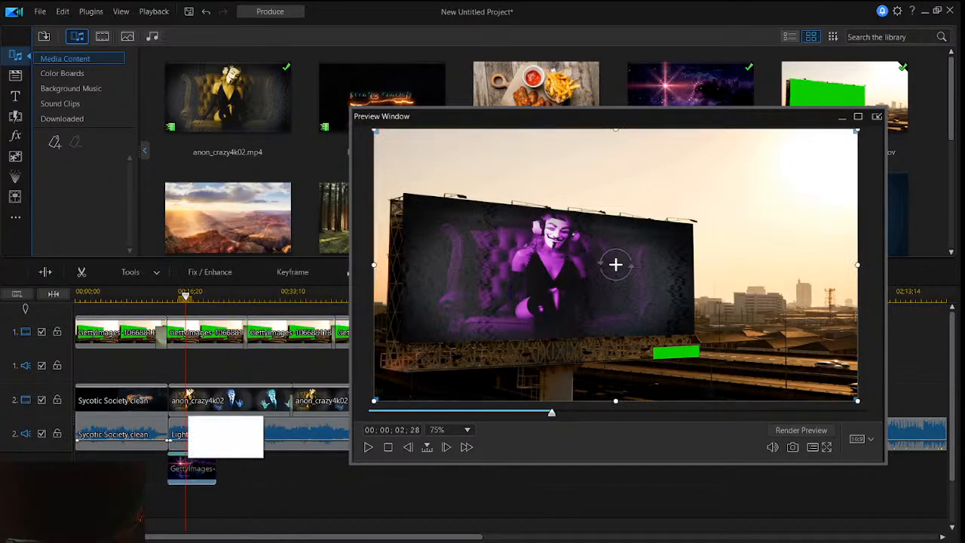
{"action": "left_click", "coordinate": [154, 272]}
{"action": "left_click", "coordinate": [157, 306]}
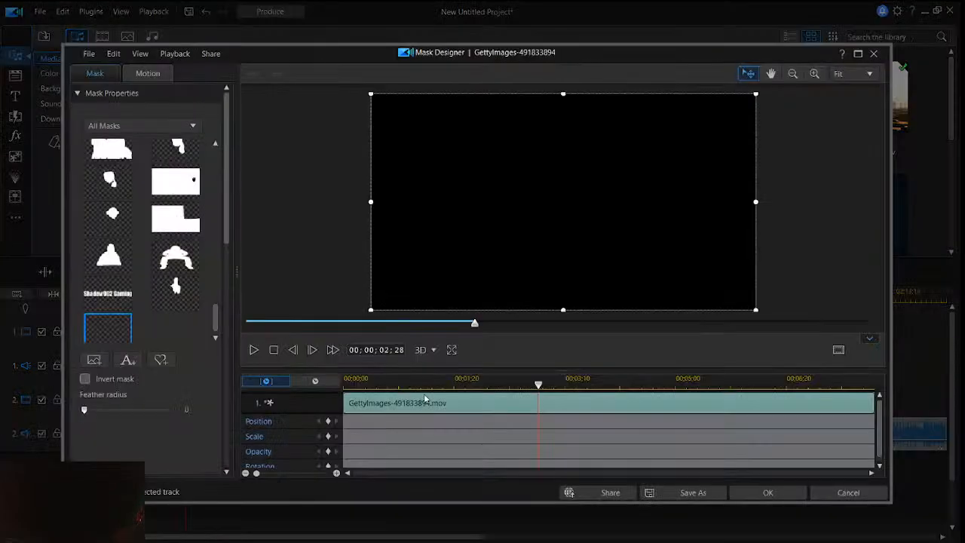
{"action": "left_click", "coordinate": [193, 257]}
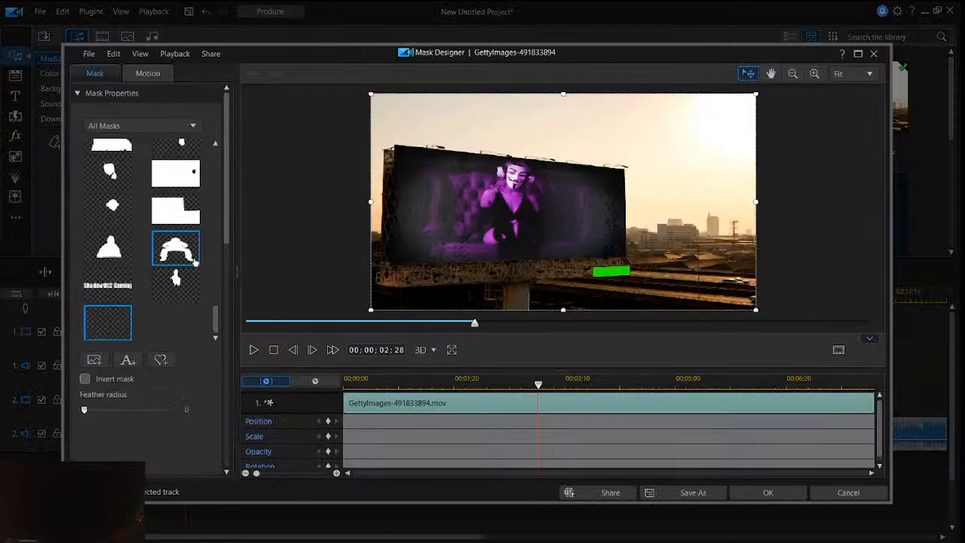
{"action": "scroll", "coordinate": [193, 258], "scroll_direction": "up", "scroll_amount": 10}
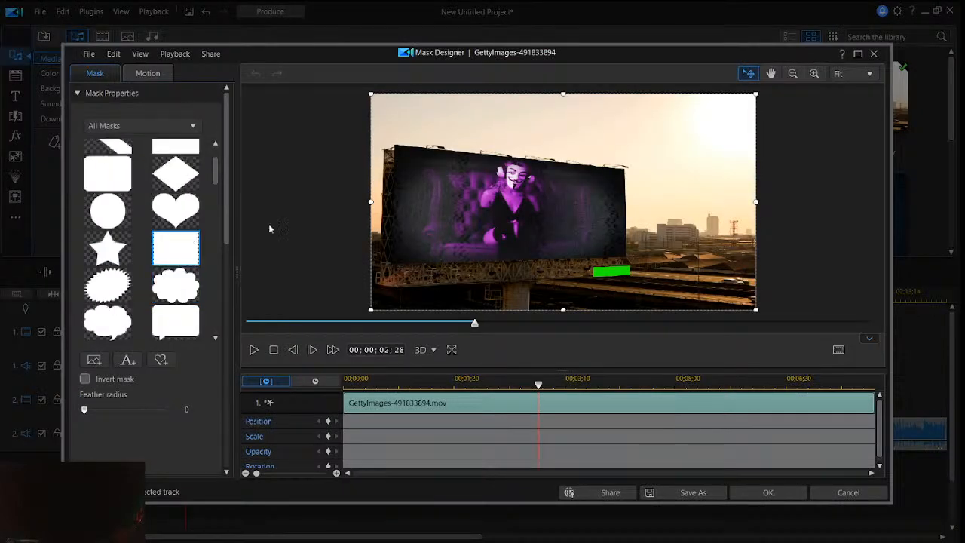
{"action": "left_click", "coordinate": [876, 53]}
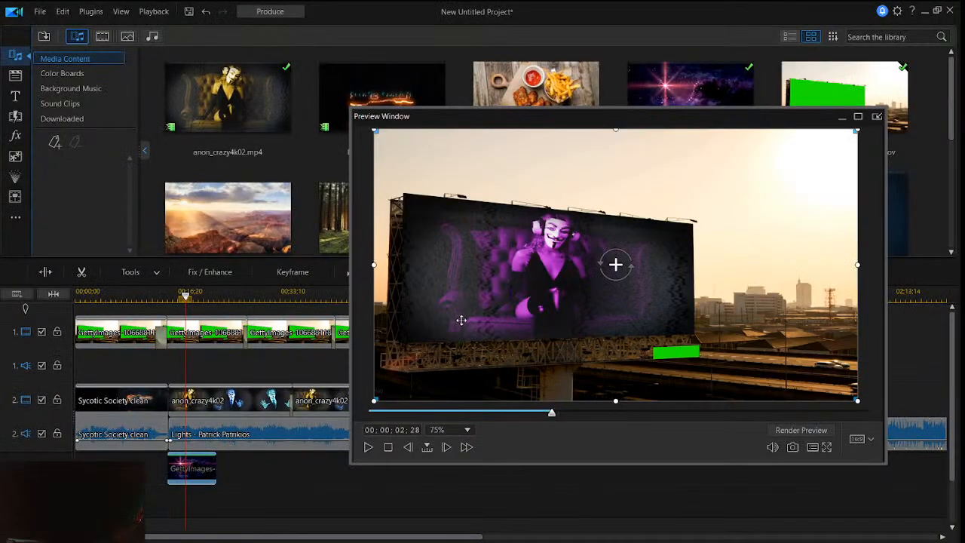
- Remove the masked clip from track 3, place a fresh GettyImages-491833894 clip at the first anon_crazy4k02 clip's start, and move the playhead there
{"action": "right_click", "coordinate": [203, 467]}
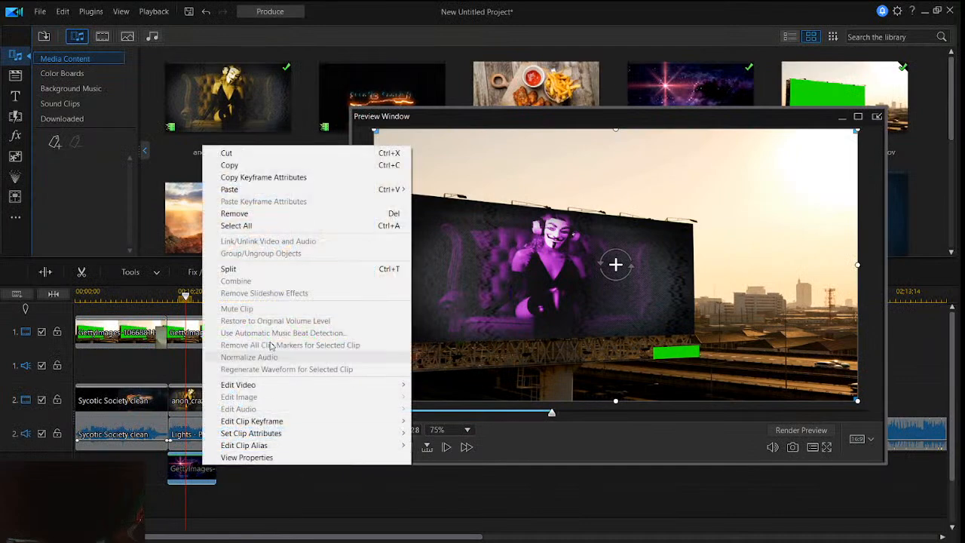
{"action": "left_click", "coordinate": [295, 221]}
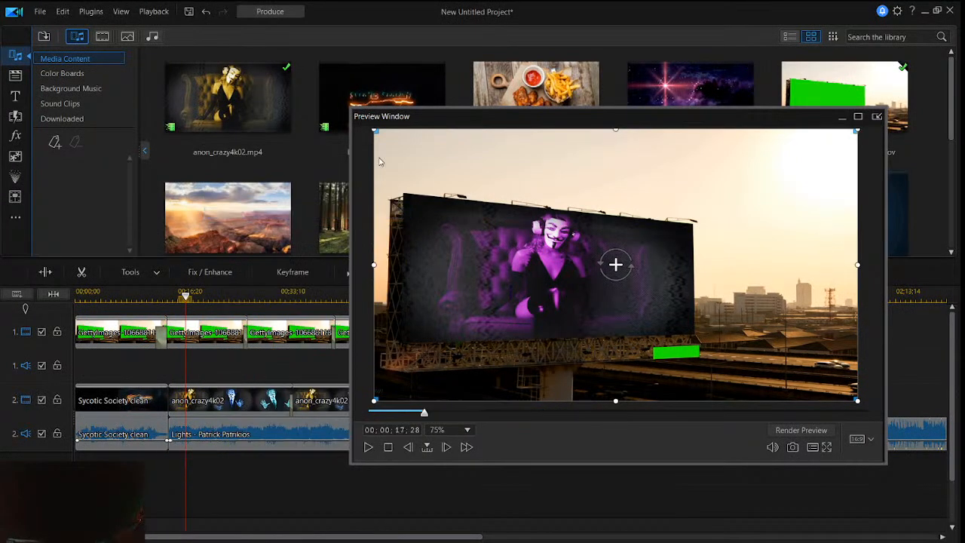
{"action": "left_click_drag", "start_coordinate": [691, 84], "coordinate": [174, 488]}
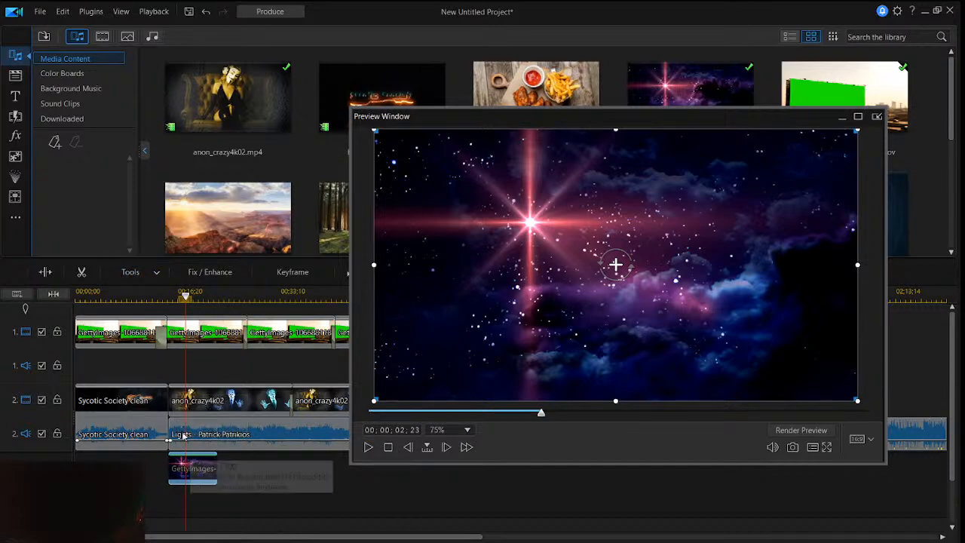
{"action": "left_click", "coordinate": [171, 297]}
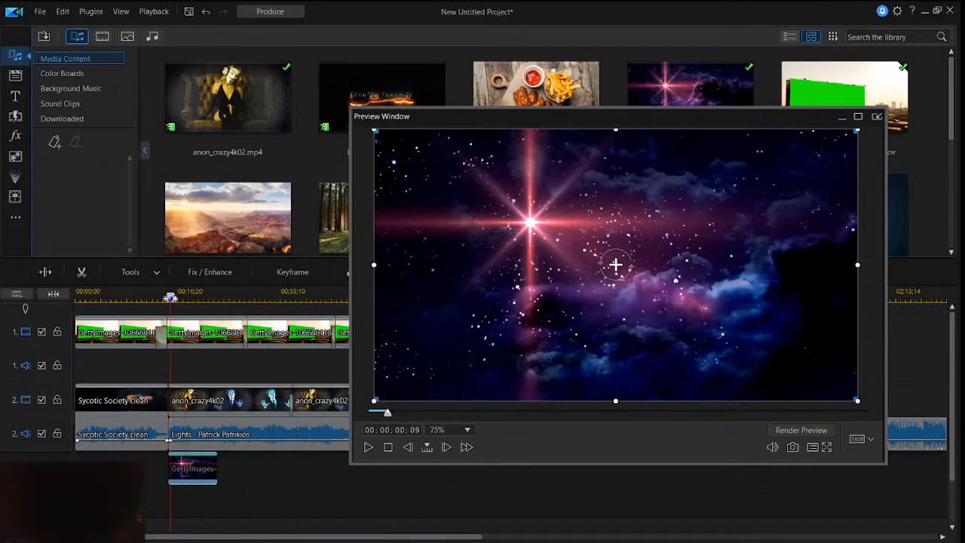
- Move the GettyImages-491833894 clip slightly later on track 3 and open it in the Mask Designer
{"action": "left_click_drag", "start_coordinate": [170, 297], "coordinate": [181, 300]}
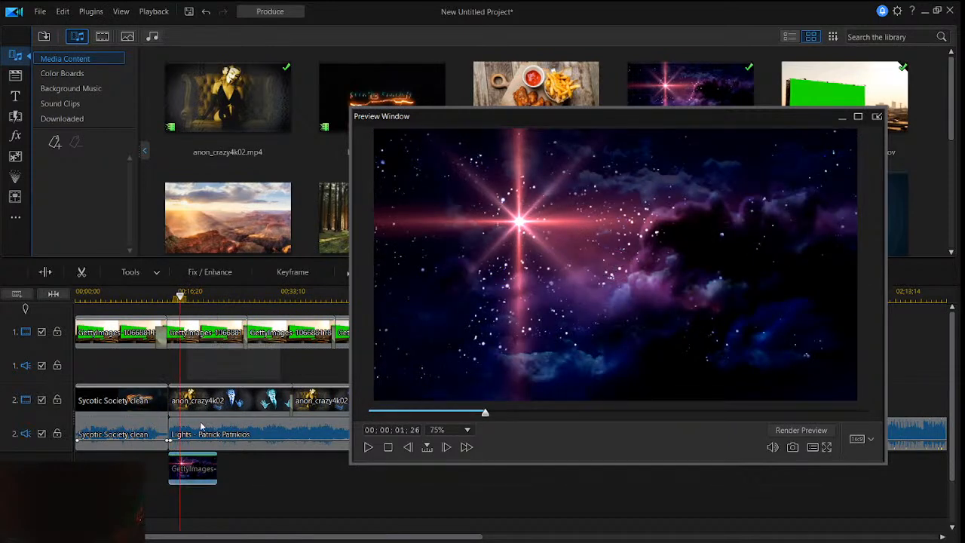
{"action": "left_click_drag", "start_coordinate": [188, 465], "coordinate": [217, 466]}
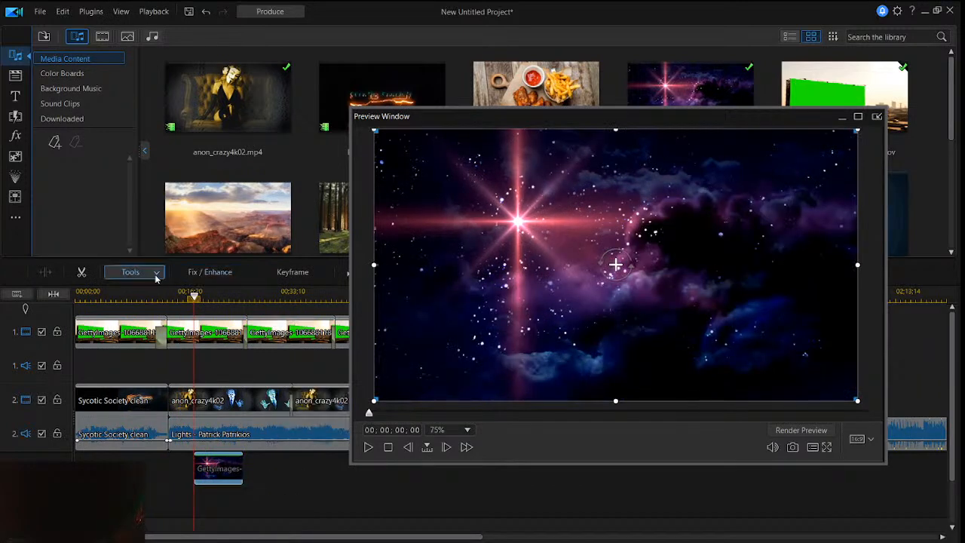
{"action": "left_click", "coordinate": [156, 276]}
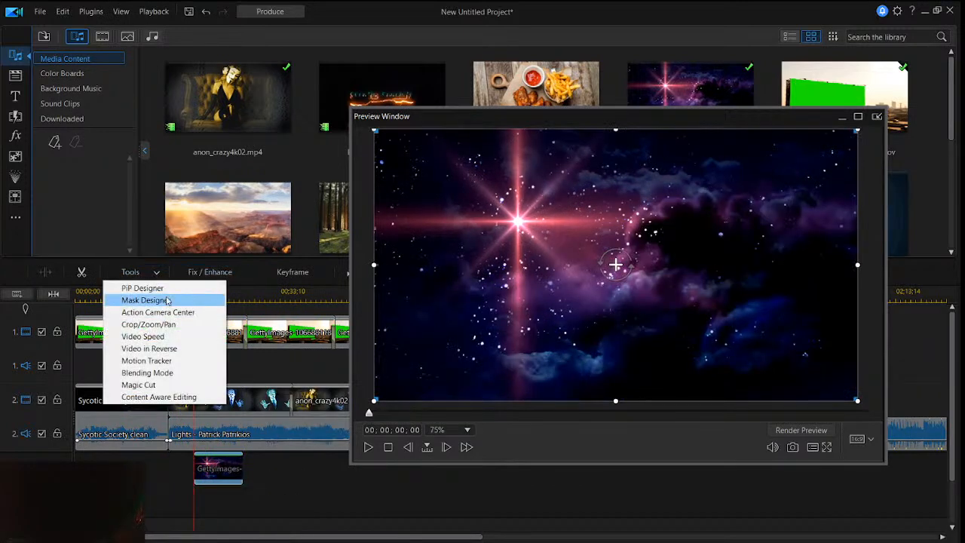
{"action": "left_click", "coordinate": [166, 301]}
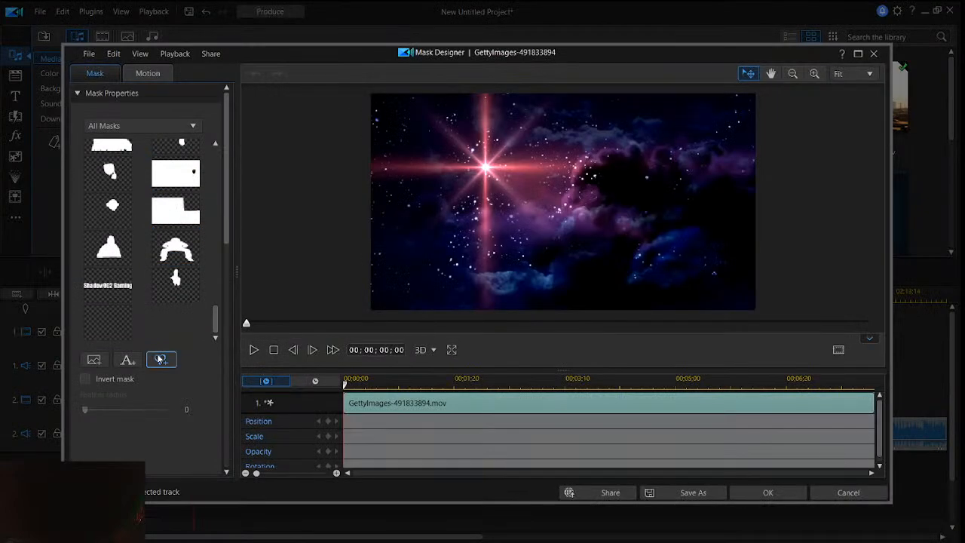
- Start a brush mask and paint strokes around the bright star with the round and flat brushes at width 20
{"action": "left_click", "coordinate": [159, 361]}
{"action": "mouse_move", "coordinate": [486, 231]}
{"action": "left_mouse_down"}
{"action": "mouse_move", "coordinate": [497, 257]}
{"action": "mouse_move", "coordinate": [476, 271]}
{"action": "mouse_move", "coordinate": [463, 238]}
{"action": "mouse_move", "coordinate": [491, 271]}
{"action": "mouse_move", "coordinate": [469, 233]}
{"action": "mouse_move", "coordinate": [476, 257]}
{"action": "mouse_move", "coordinate": [469, 241]}
{"action": "mouse_move", "coordinate": [467, 263]}
{"action": "mouse_move", "coordinate": [477, 257]}
{"action": "mouse_move", "coordinate": [454, 240]}
{"action": "mouse_move", "coordinate": [462, 228]}
{"action": "mouse_move", "coordinate": [451, 251]}
{"action": "left_mouse_up"}
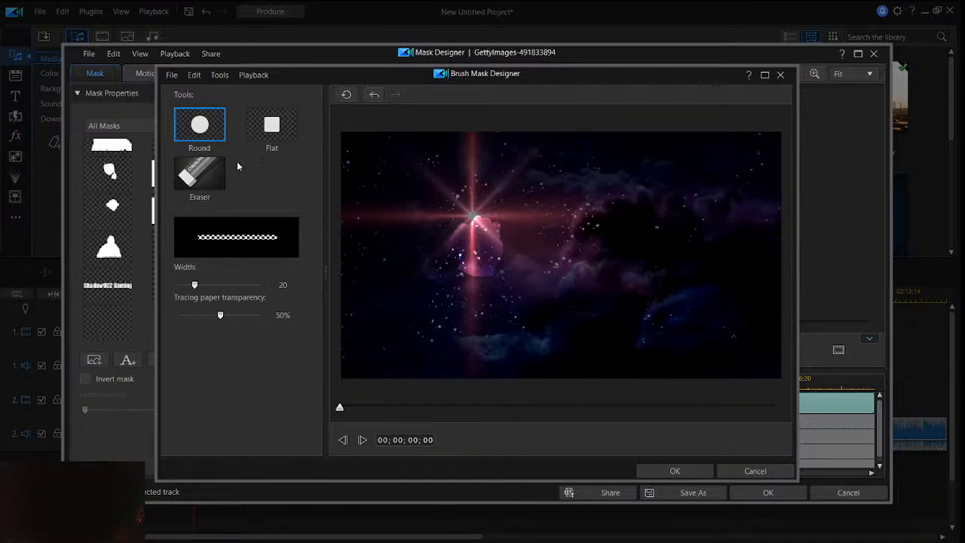
{"action": "left_click", "coordinate": [214, 180]}
{"action": "left_click", "coordinate": [255, 140]}
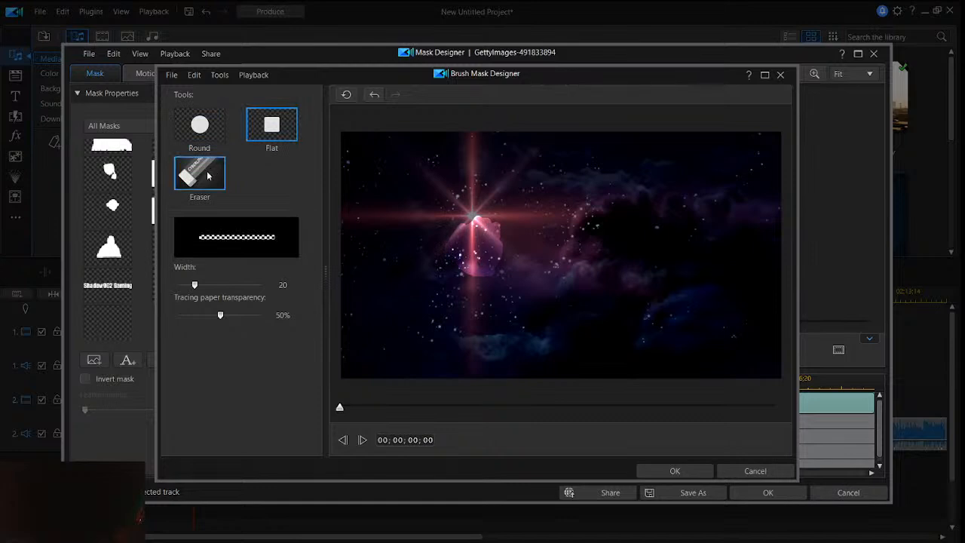
{"action": "mouse_move", "coordinate": [441, 211]}
{"action": "left_mouse_down"}
{"action": "mouse_move", "coordinate": [473, 219]}
{"action": "mouse_move", "coordinate": [455, 230]}
{"action": "left_mouse_up"}
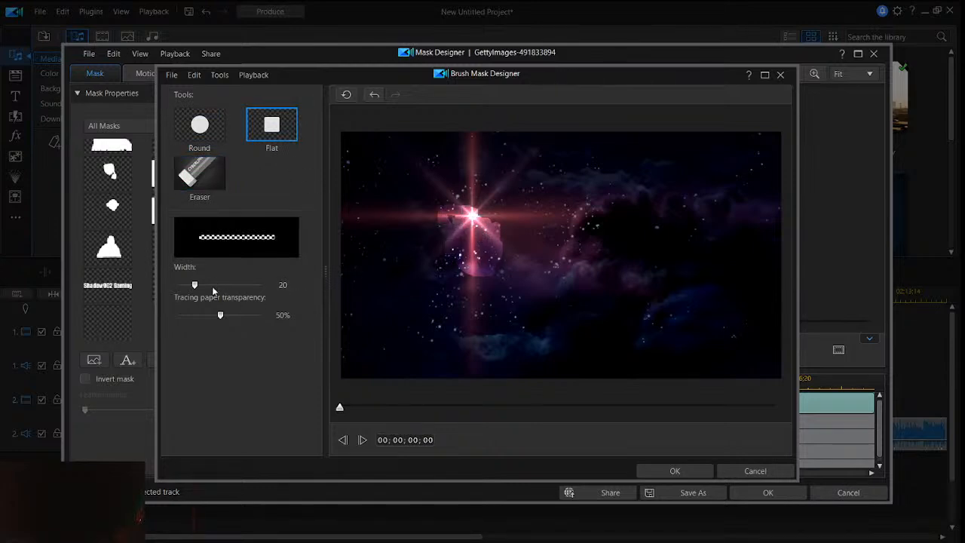
- Widen the flat brush to 87, paint a larger area around the star, and leave the brush mask without saving it
{"action": "left_click_drag", "start_coordinate": [196, 285], "coordinate": [250, 287]}
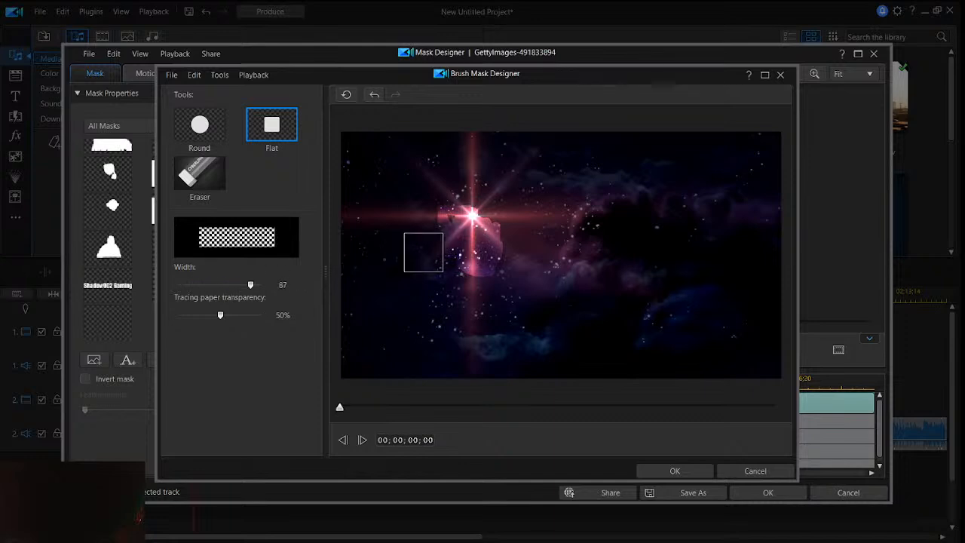
{"action": "mouse_move", "coordinate": [458, 229]}
{"action": "left_mouse_down"}
{"action": "mouse_move", "coordinate": [492, 231]}
{"action": "mouse_move", "coordinate": [503, 254]}
{"action": "mouse_move", "coordinate": [481, 272]}
{"action": "mouse_move", "coordinate": [457, 233]}
{"action": "mouse_move", "coordinate": [485, 214]}
{"action": "mouse_move", "coordinate": [521, 229]}
{"action": "mouse_move", "coordinate": [518, 261]}
{"action": "mouse_move", "coordinate": [504, 272]}
{"action": "mouse_move", "coordinate": [467, 268]}
{"action": "mouse_move", "coordinate": [452, 262]}
{"action": "mouse_move", "coordinate": [453, 221]}
{"action": "mouse_move", "coordinate": [515, 220]}
{"action": "mouse_move", "coordinate": [536, 231]}
{"action": "mouse_move", "coordinate": [526, 273]}
{"action": "mouse_move", "coordinate": [502, 221]}
{"action": "mouse_move", "coordinate": [479, 250]}
{"action": "left_mouse_up"}
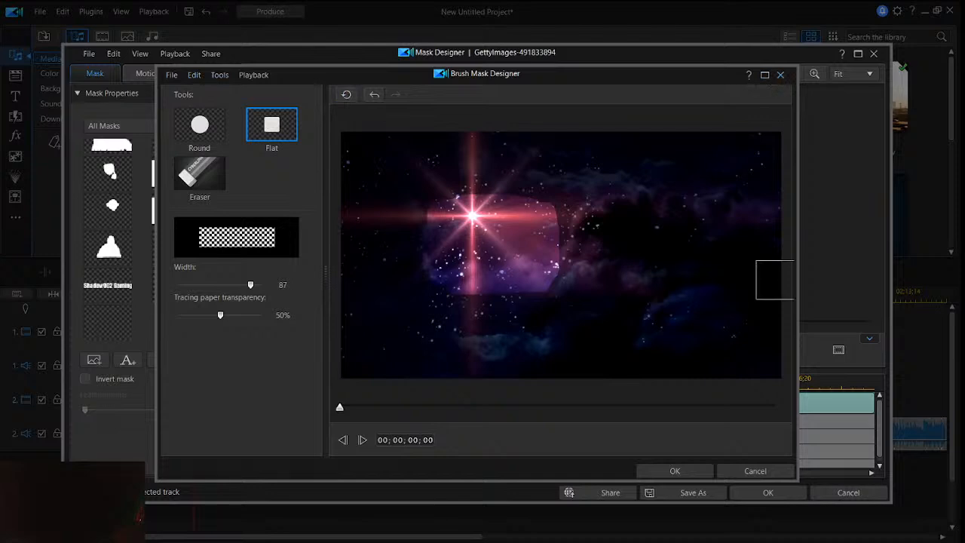
{"action": "left_click", "coordinate": [749, 472]}
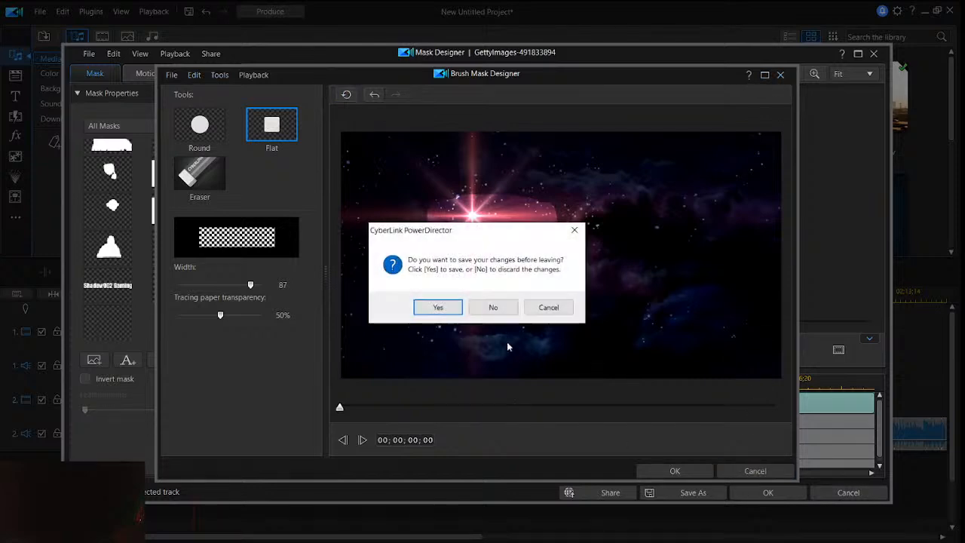
{"action": "left_click", "coordinate": [486, 308]}
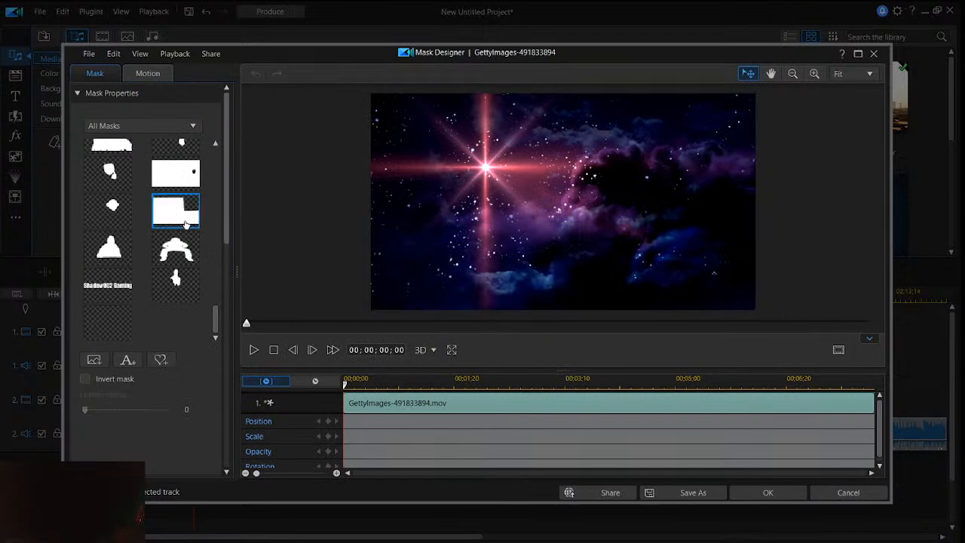
- Try the horizontal half-frame mask on the clip and shift its dividing edge upward across the billboard
{"action": "scroll", "coordinate": [185, 211], "scroll_direction": "up", "scroll_amount": 6}
{"action": "scroll", "coordinate": [180, 202], "scroll_direction": "up", "scroll_amount": 5}
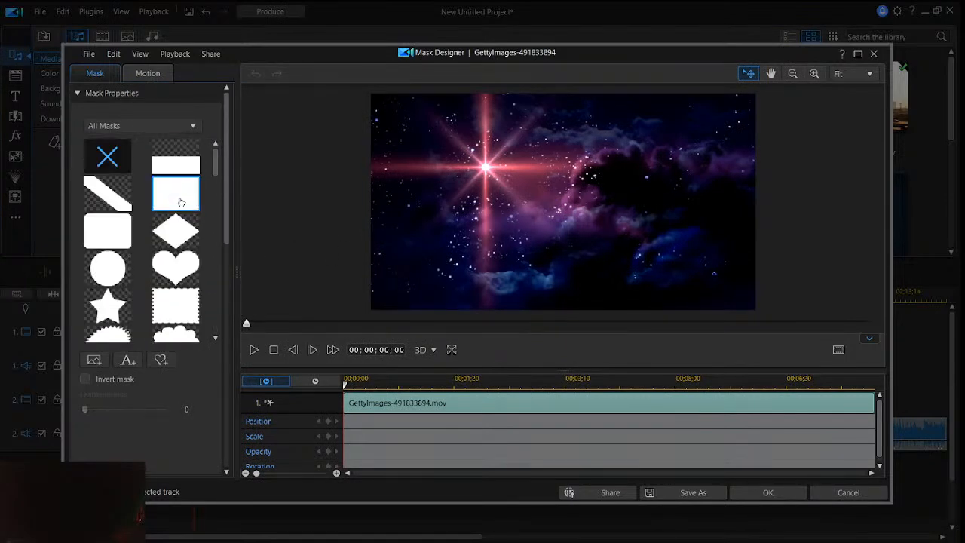
{"action": "left_click", "coordinate": [190, 165]}
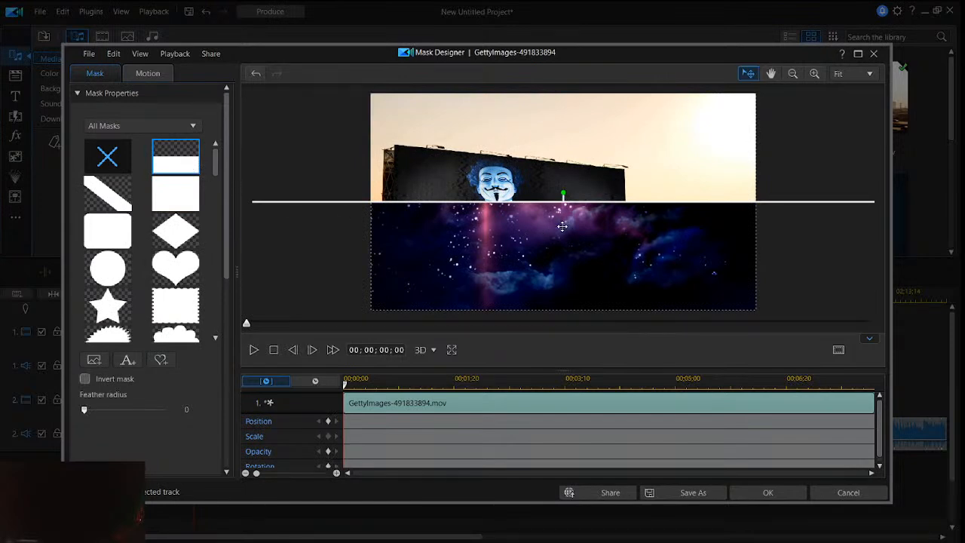
{"action": "left_click_drag", "start_coordinate": [556, 235], "coordinate": [557, 204]}
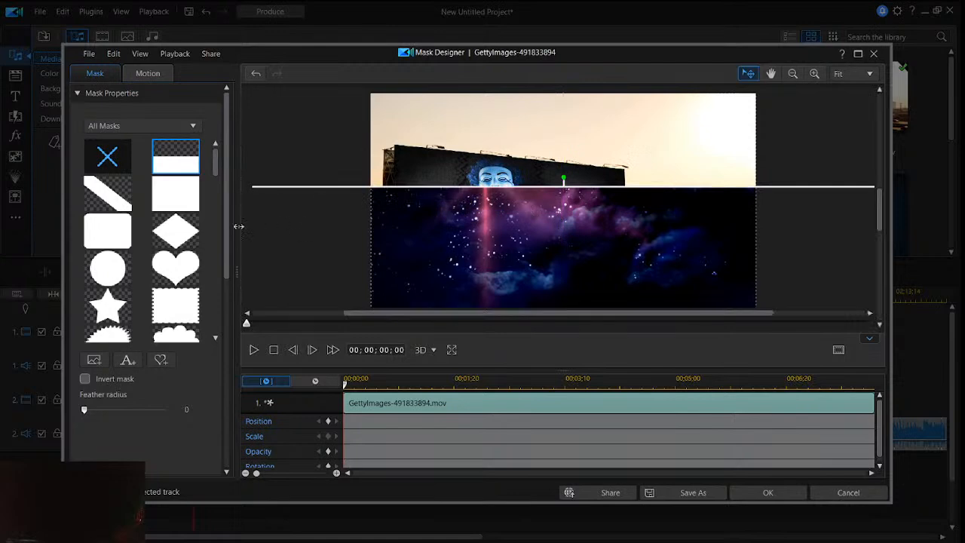
- Try the soft-edged square mask on the clip, followed by the blurred rounded-square frame mask
{"action": "scroll", "coordinate": [220, 212], "scroll_direction": "down", "scroll_amount": 6}
{"action": "scroll", "coordinate": [219, 217], "scroll_direction": "down", "scroll_amount": 8}
{"action": "scroll", "coordinate": [219, 221], "scroll_direction": "down", "scroll_amount": 6}
{"action": "left_click", "coordinate": [175, 231]}
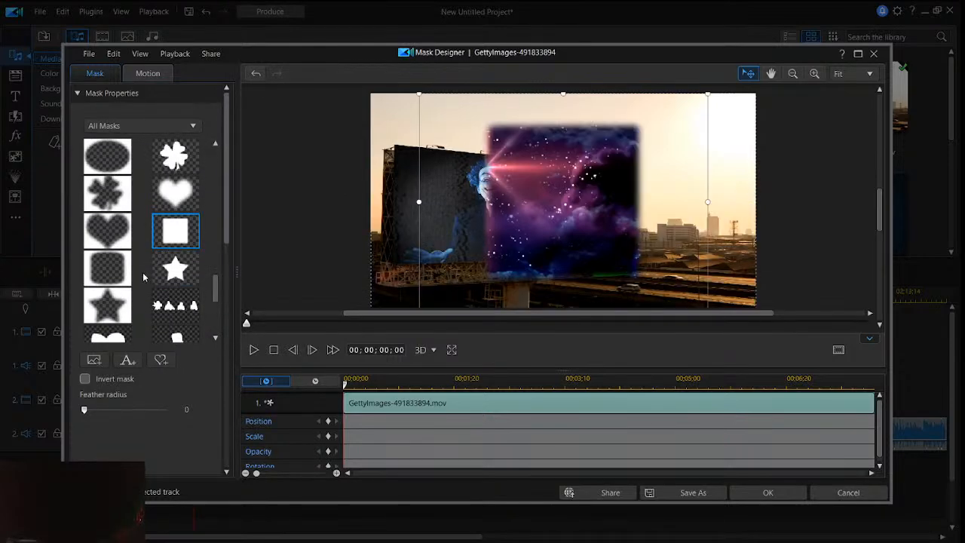
{"action": "left_click", "coordinate": [113, 270]}
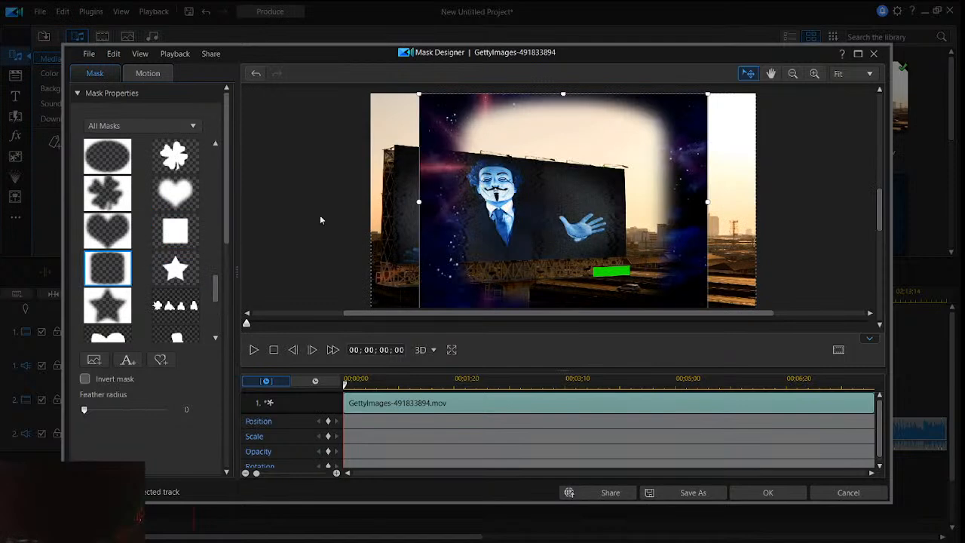
- Move the rounded-square frame mask over the billboard at the picture's left edge and adjust its height
{"action": "left_click_drag", "start_coordinate": [502, 194], "coordinate": [453, 198]}
{"action": "left_click_drag", "start_coordinate": [516, 95], "coordinate": [516, 110]}
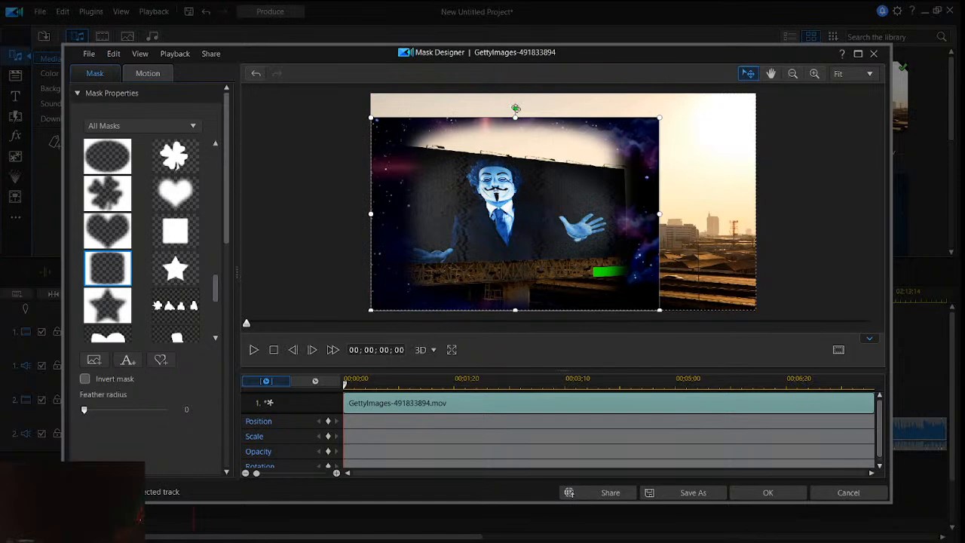
{"action": "left_click_drag", "start_coordinate": [515, 116], "coordinate": [515, 99]}
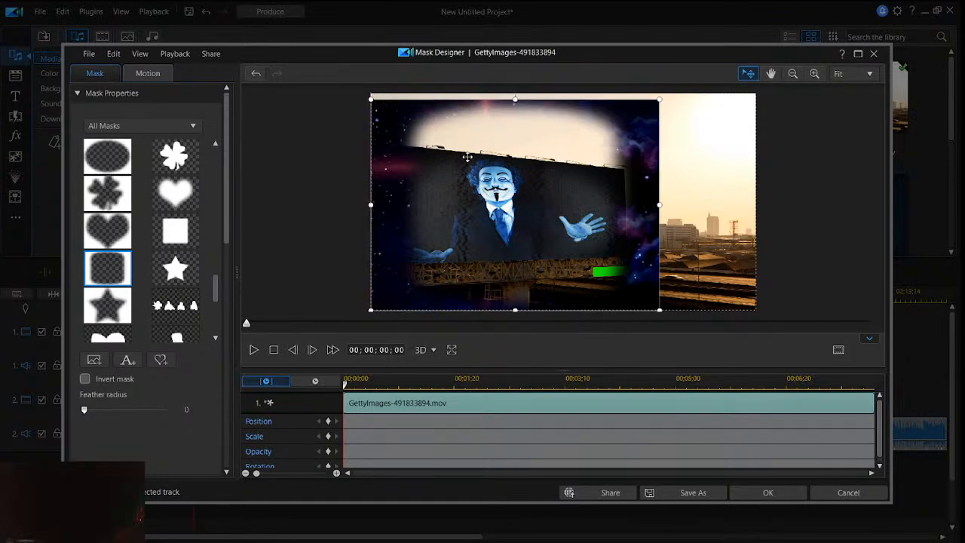
{"action": "left_click_drag", "start_coordinate": [470, 143], "coordinate": [473, 134]}
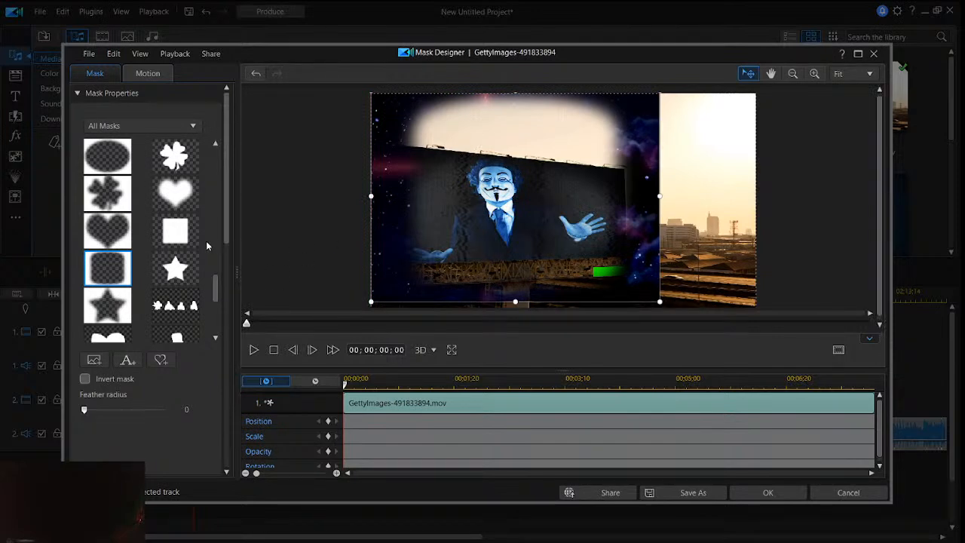
- Replace the frame mask with the plain rectangle mask and invert it
{"action": "left_click", "coordinate": [175, 230]}
{"action": "left_click", "coordinate": [116, 273]}
{"action": "scroll", "coordinate": [119, 256], "scroll_direction": "up", "scroll_amount": 5}
{"action": "scroll", "coordinate": [121, 238], "scroll_direction": "up", "scroll_amount": 10}
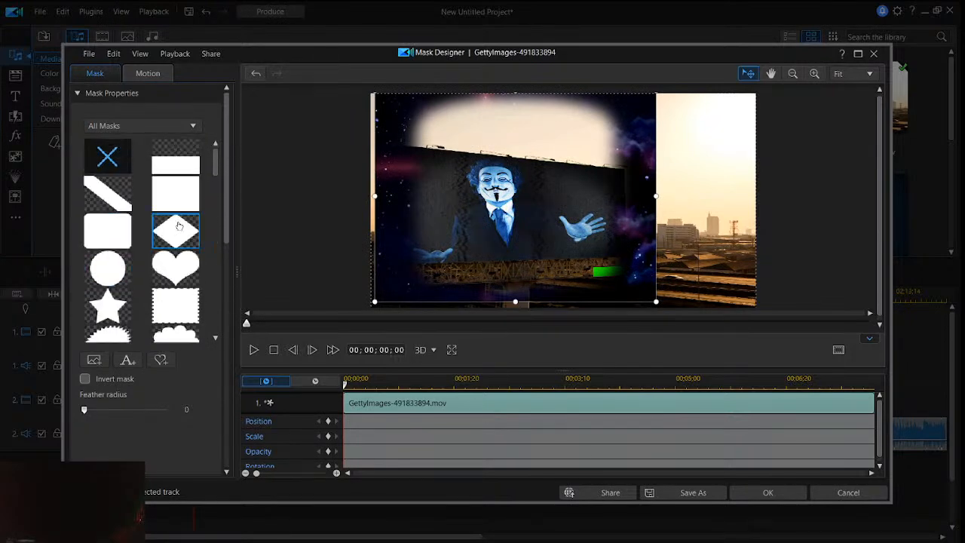
{"action": "left_click", "coordinate": [184, 198]}
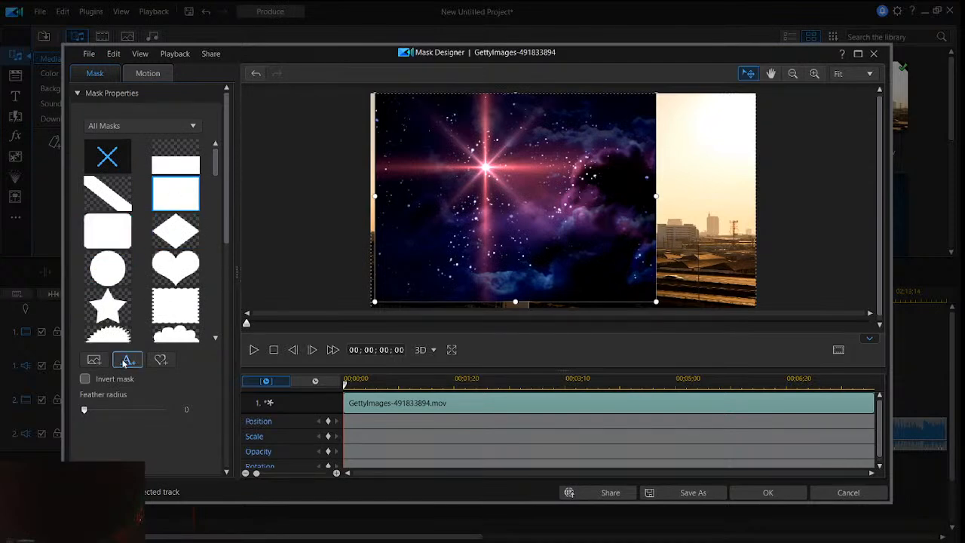
{"action": "left_click", "coordinate": [85, 379]}
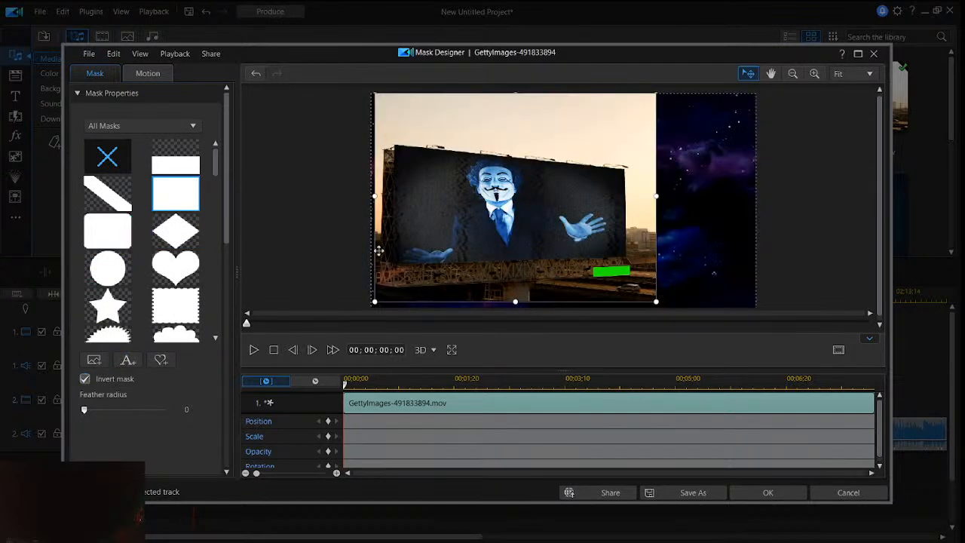
- Shrink the inverted rectangle mask and position it around the masked figure on the billboard
{"action": "left_click_drag", "start_coordinate": [465, 177], "coordinate": [509, 180]}
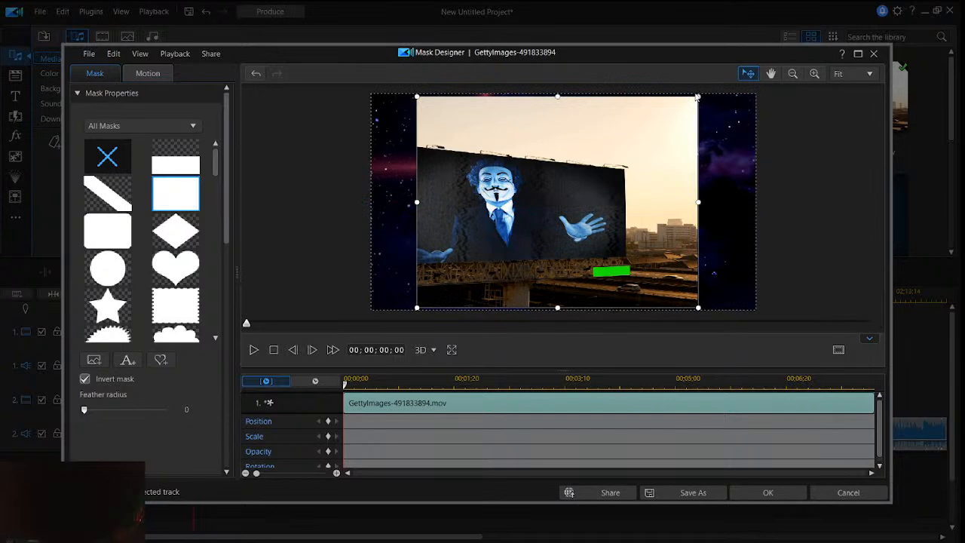
{"action": "left_click_drag", "start_coordinate": [686, 107], "coordinate": [584, 184]}
{"action": "left_click_drag", "start_coordinate": [530, 217], "coordinate": [515, 200]}
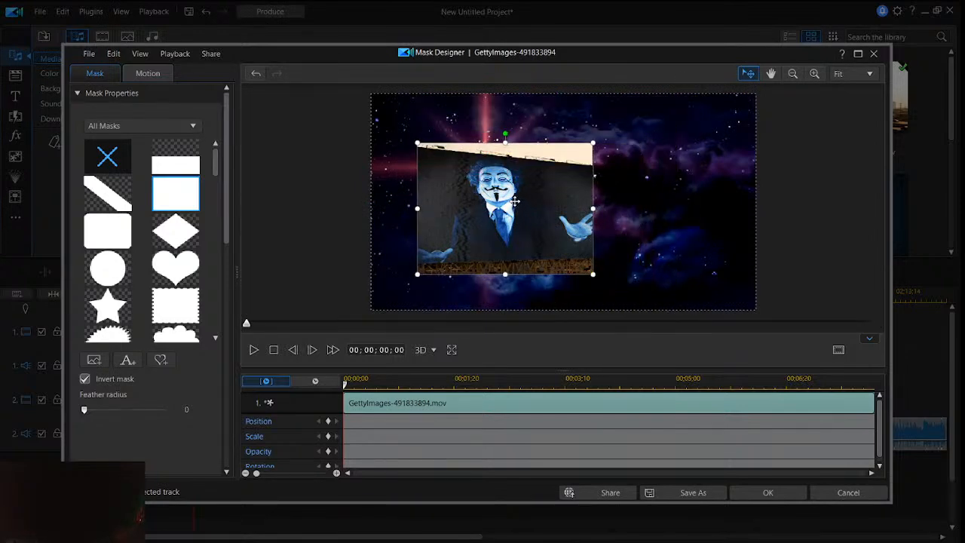
- Switch to File Explorer, browse Desktop, Anomalies and DeskTop love for the music shortcut, and open the Music folder
{"action": "mouse_move", "coordinate": [7, 252]}
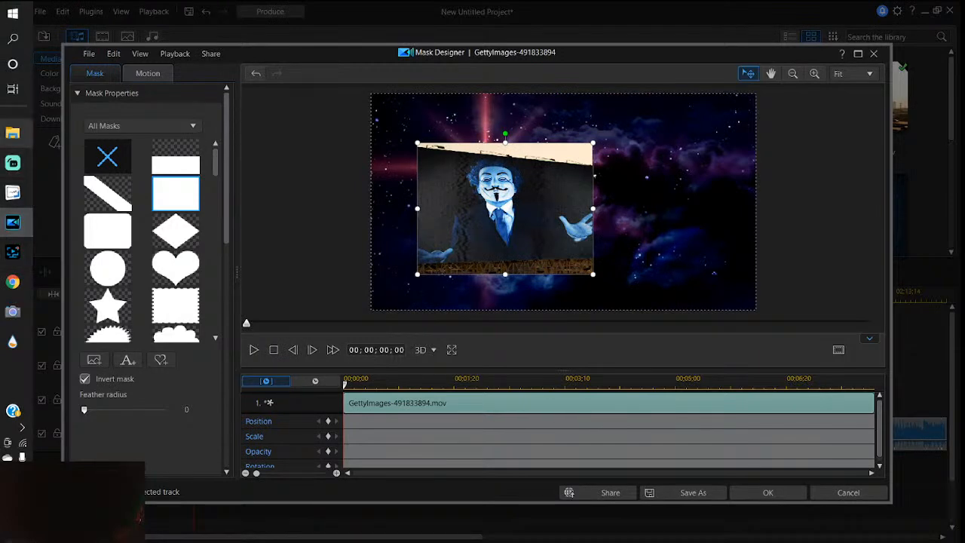
{"action": "left_click", "coordinate": [12, 133]}
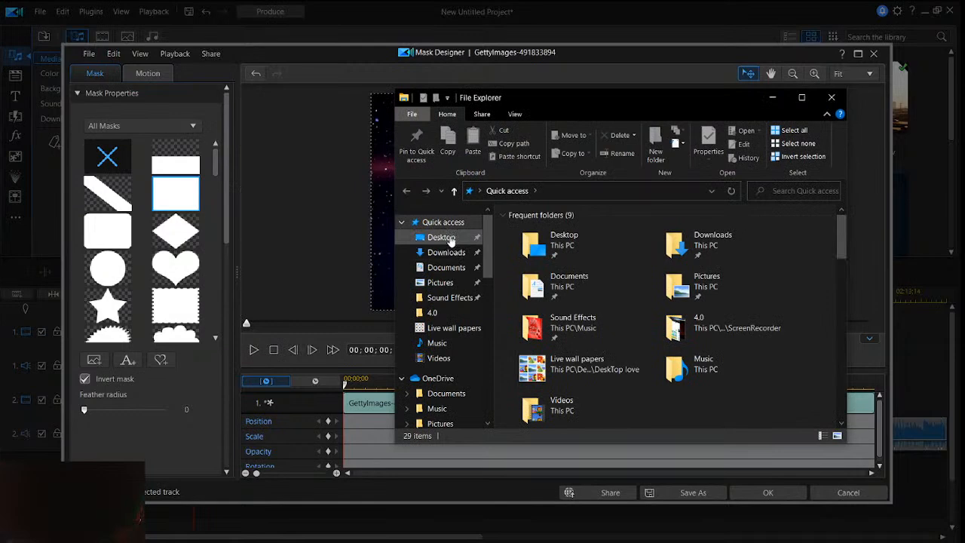
{"action": "left_click", "coordinate": [442, 237]}
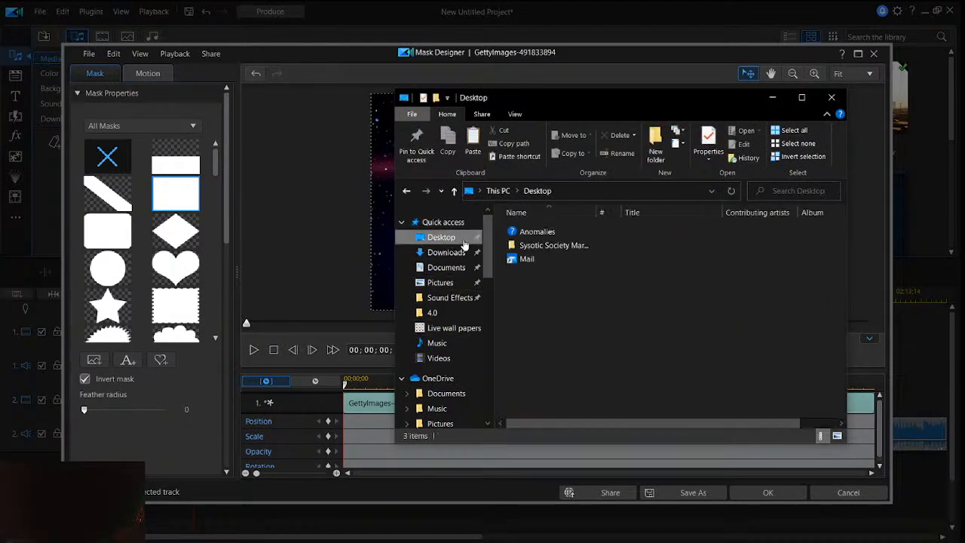
{"action": "double_click", "coordinate": [566, 234]}
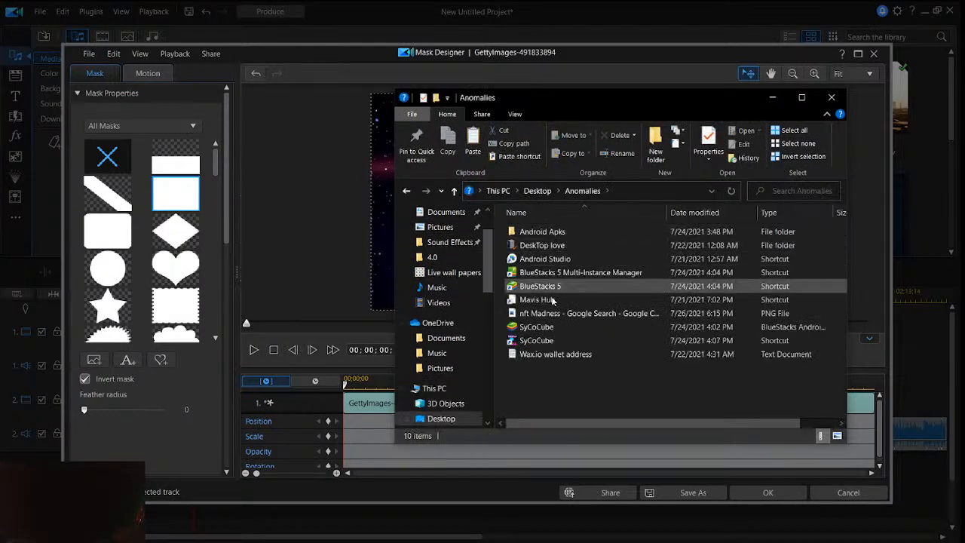
{"action": "double_click", "coordinate": [542, 245]}
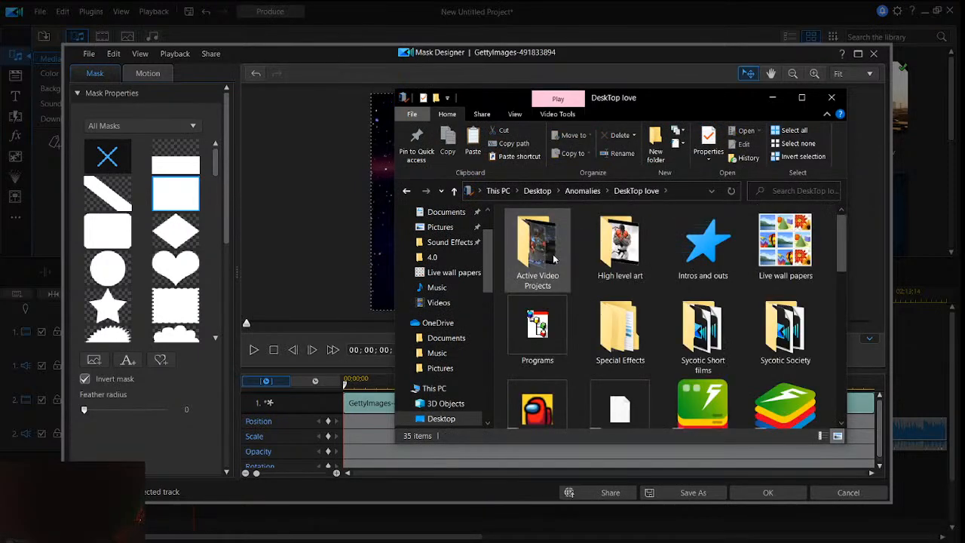
{"action": "scroll", "coordinate": [634, 269], "scroll_direction": "down", "scroll_amount": 3}
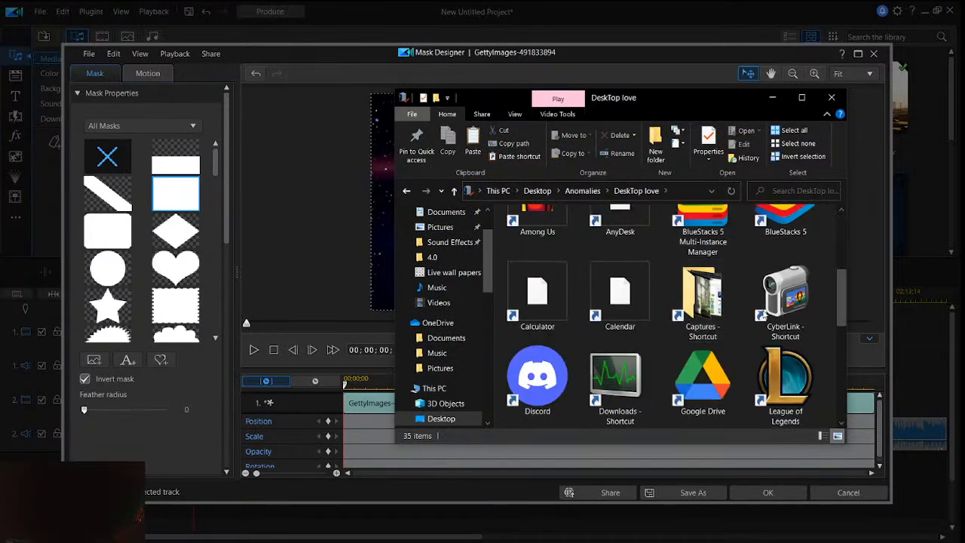
{"action": "scroll", "coordinate": [747, 315], "scroll_direction": "up", "scroll_amount": 3}
{"action": "scroll", "coordinate": [639, 323], "scroll_direction": "down", "scroll_amount": 5}
{"action": "double_click", "coordinate": [620, 298]}
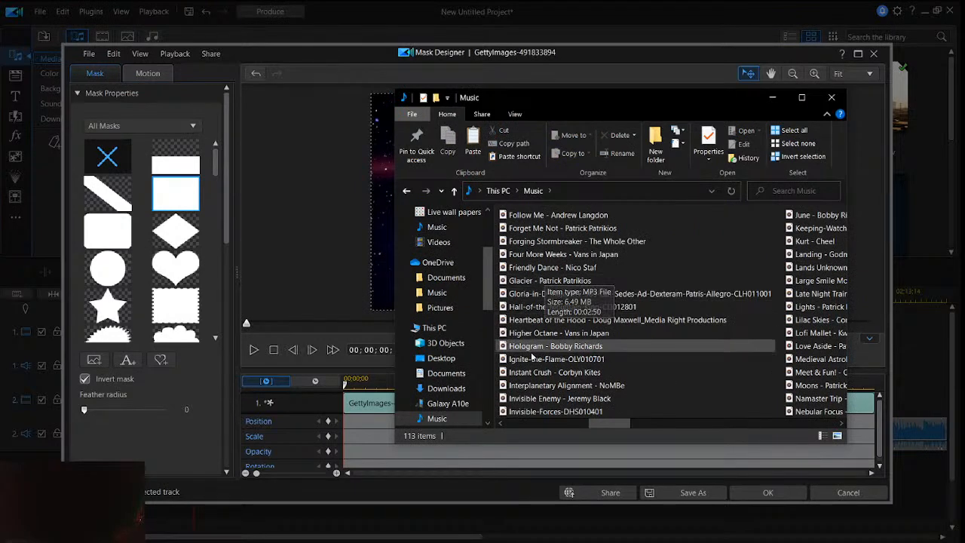
- Play the Glacier track from the Music folder, move the player window clear of the file list, and look through the other songs
{"action": "double_click", "coordinate": [525, 281]}
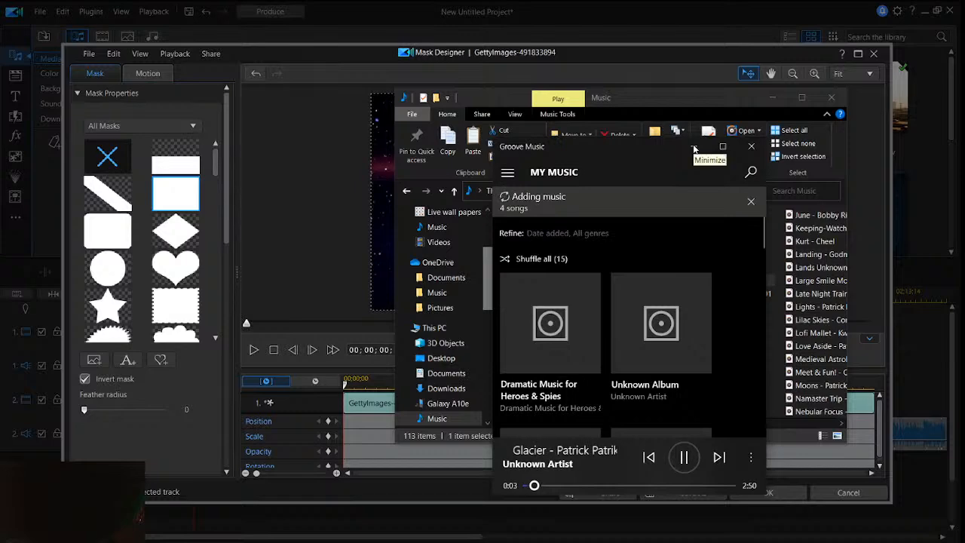
{"action": "left_click_drag", "start_coordinate": [697, 151], "coordinate": [297, 153]}
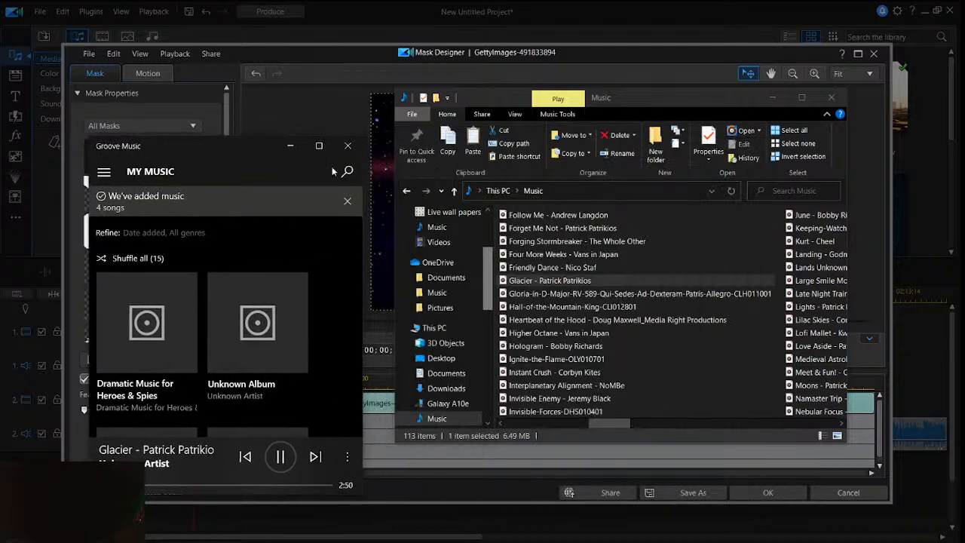
{"action": "scroll", "coordinate": [520, 294], "scroll_direction": "down", "scroll_amount": 2}
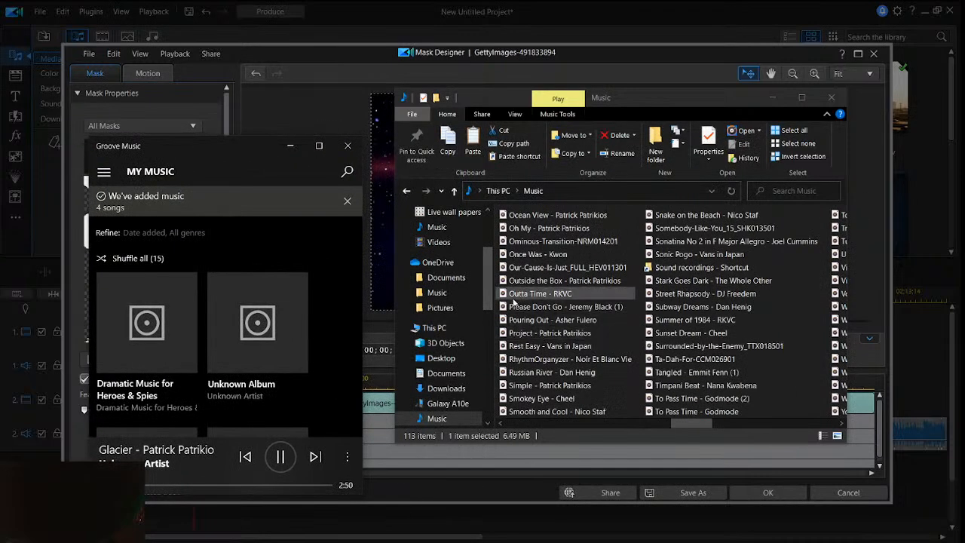
{"action": "scroll", "coordinate": [531, 278], "scroll_direction": "up", "scroll_amount": 3}
{"action": "scroll", "coordinate": [536, 266], "scroll_direction": "up", "scroll_amount": 2}
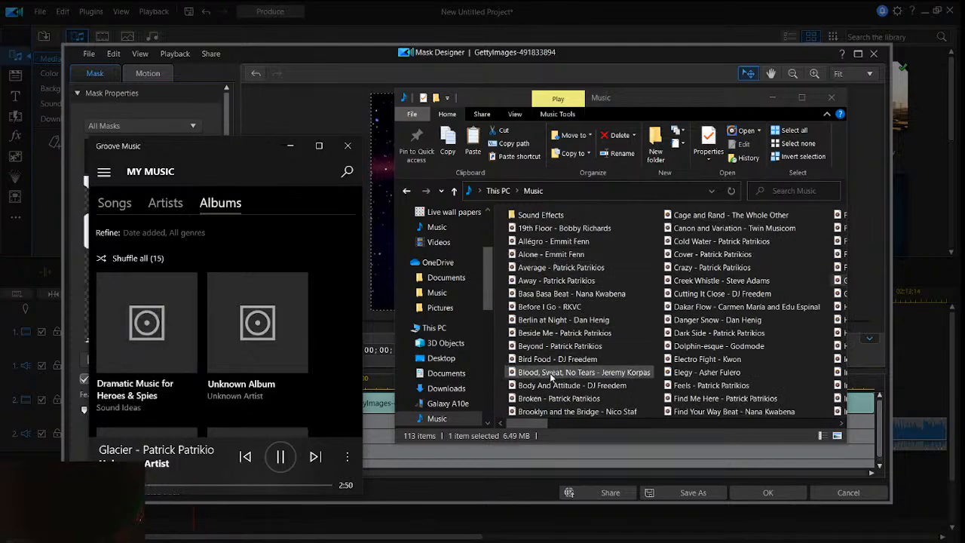
- Play the Cover track from the Music folder, followed by the Crazy track
{"action": "left_click", "coordinate": [726, 256]}
{"action": "double_click", "coordinate": [726, 256]}
{"action": "left_click", "coordinate": [709, 268]}
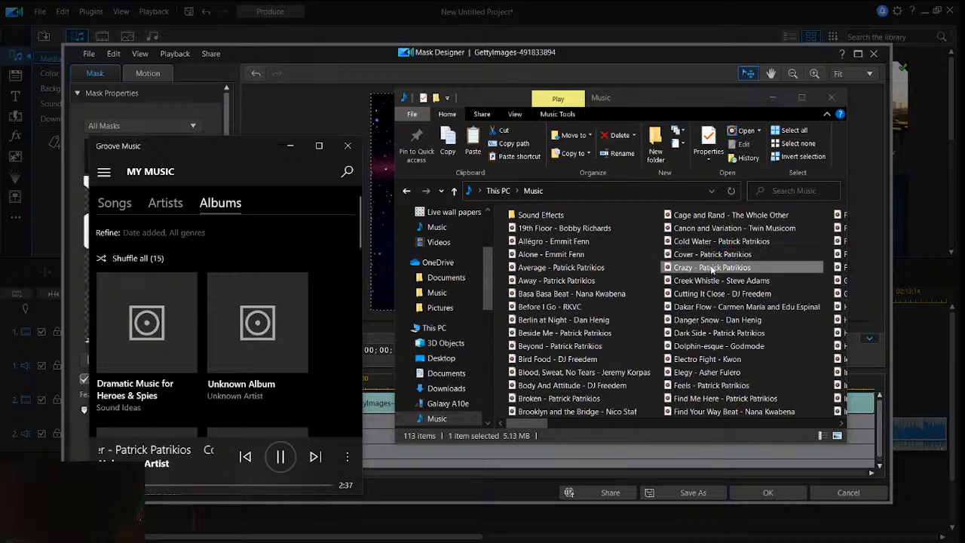
{"action": "double_click", "coordinate": [711, 268]}
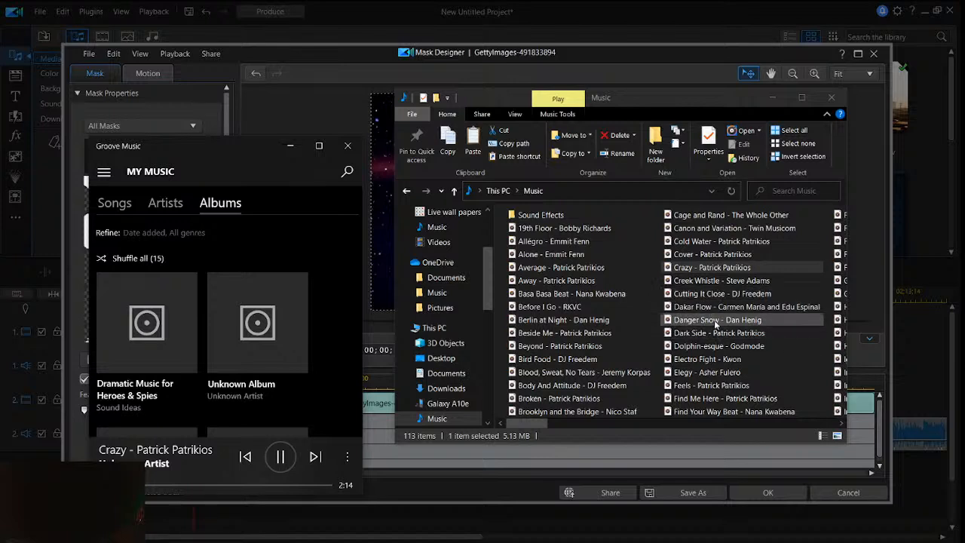
- Look further through the Music folder, play the Lights track, and move the player window over the file list
{"action": "scroll", "coordinate": [713, 333], "scroll_direction": "down", "scroll_amount": 1}
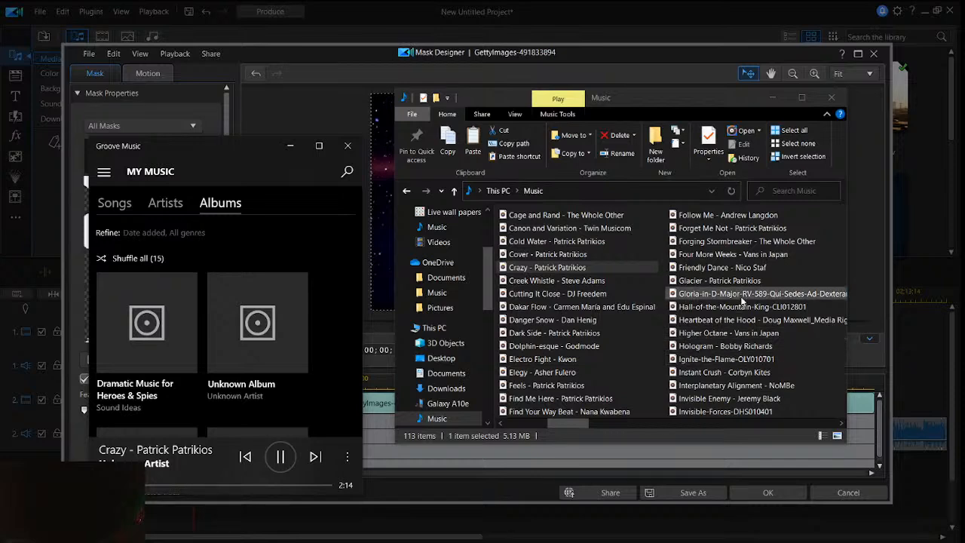
{"action": "scroll", "coordinate": [743, 301], "scroll_direction": "down", "scroll_amount": 1}
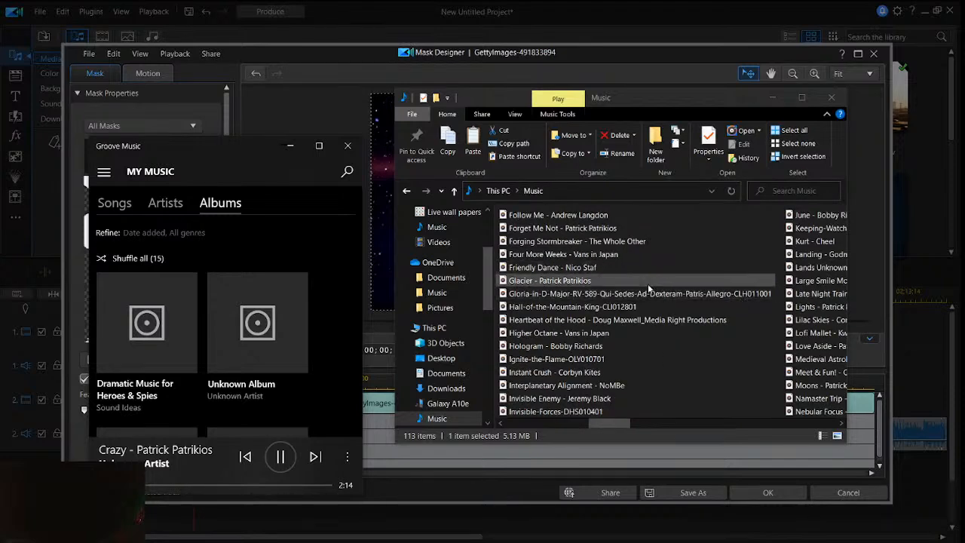
{"action": "scroll", "coordinate": [650, 289], "scroll_direction": "down", "scroll_amount": 1}
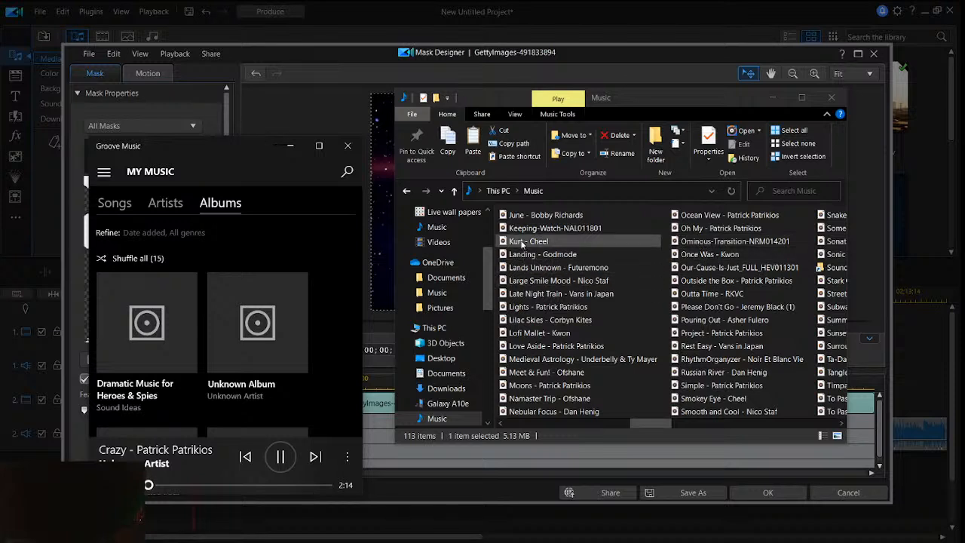
{"action": "left_click", "coordinate": [520, 294]}
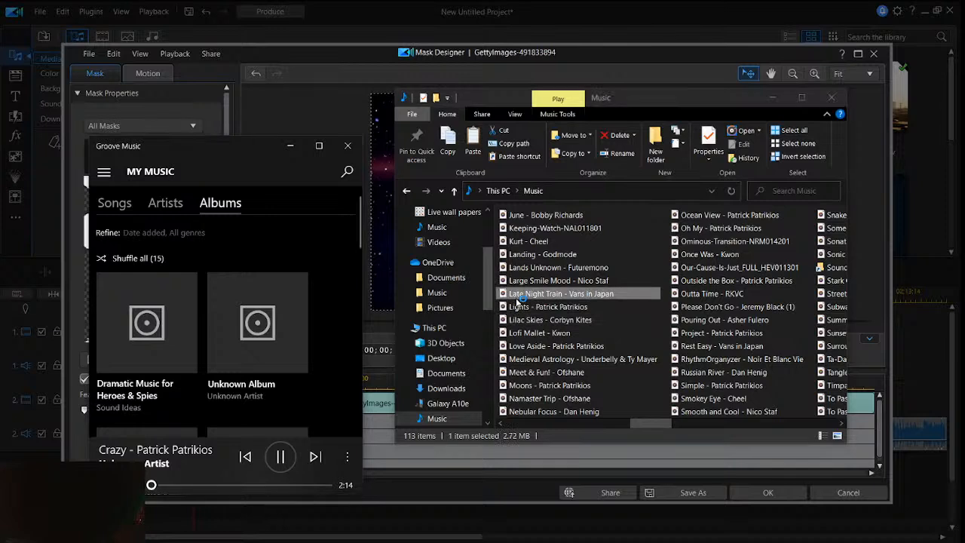
{"action": "left_click", "coordinate": [516, 307]}
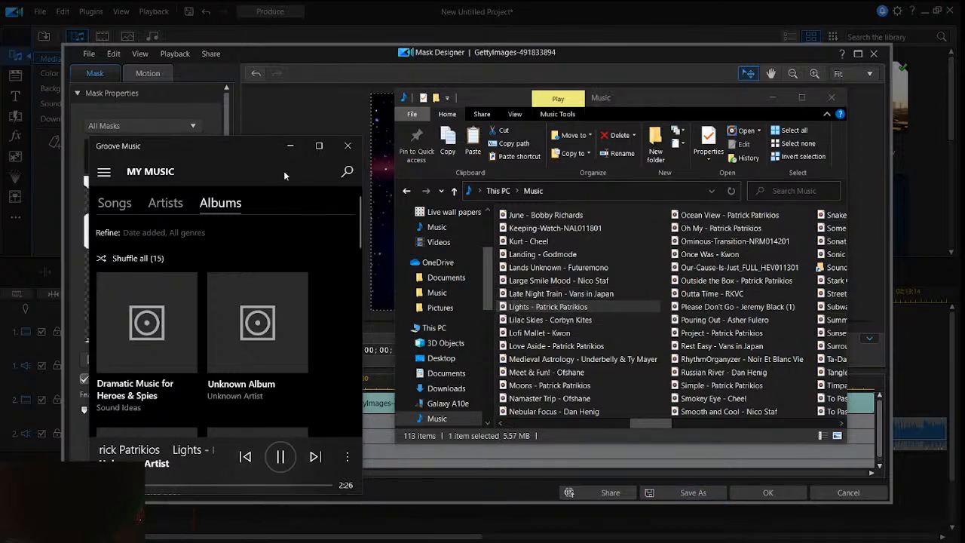
{"action": "left_click_drag", "start_coordinate": [221, 150], "coordinate": [554, 161]}
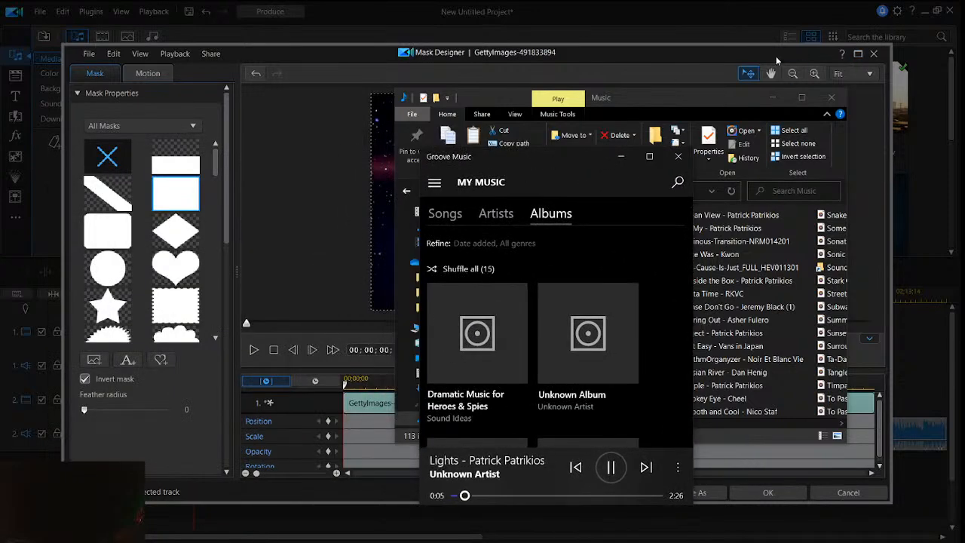
- Return to the Mask Designer, keep it open without discarding changes, and resize and reposition the inverted rectangle mask around the masked figure
{"action": "left_click", "coordinate": [873, 54]}
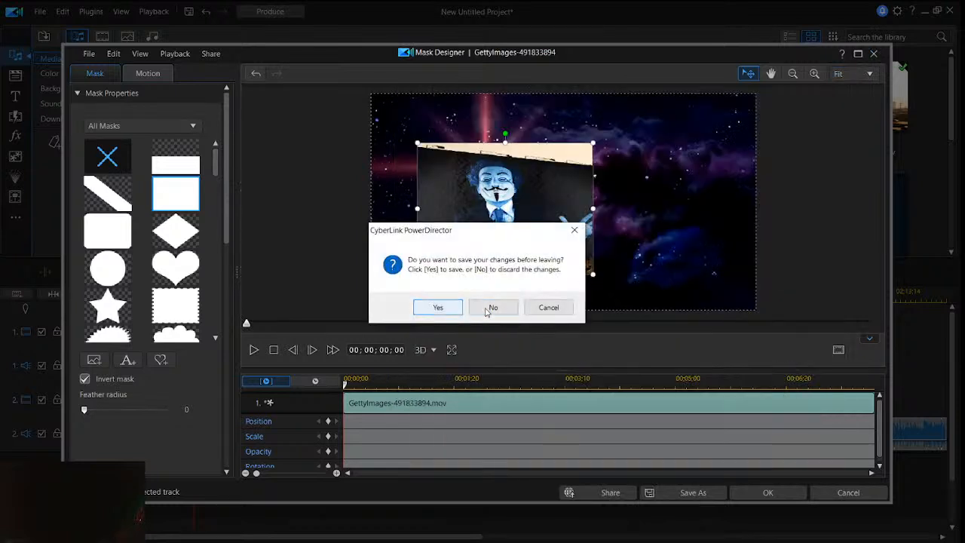
{"action": "left_click", "coordinate": [546, 307]}
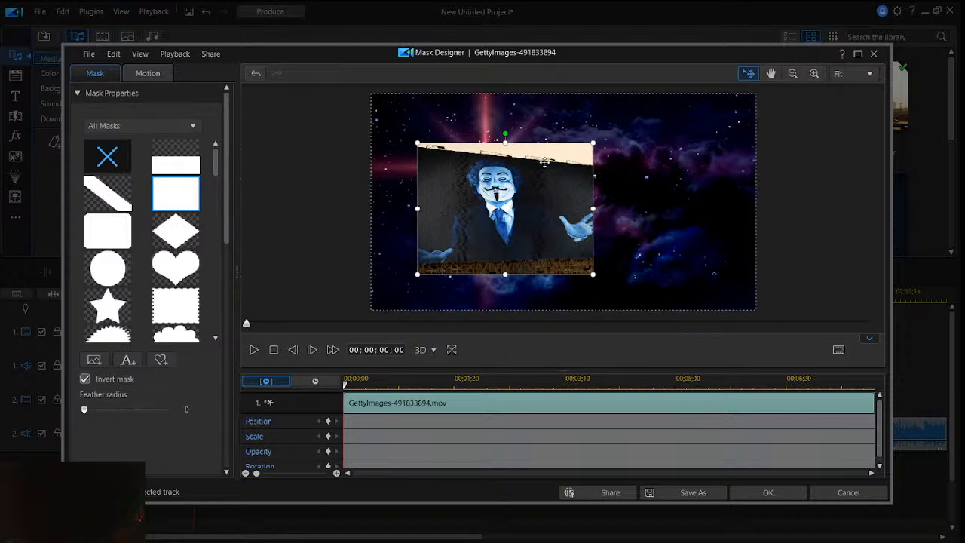
{"action": "left_click_drag", "start_coordinate": [544, 162], "coordinate": [553, 156]}
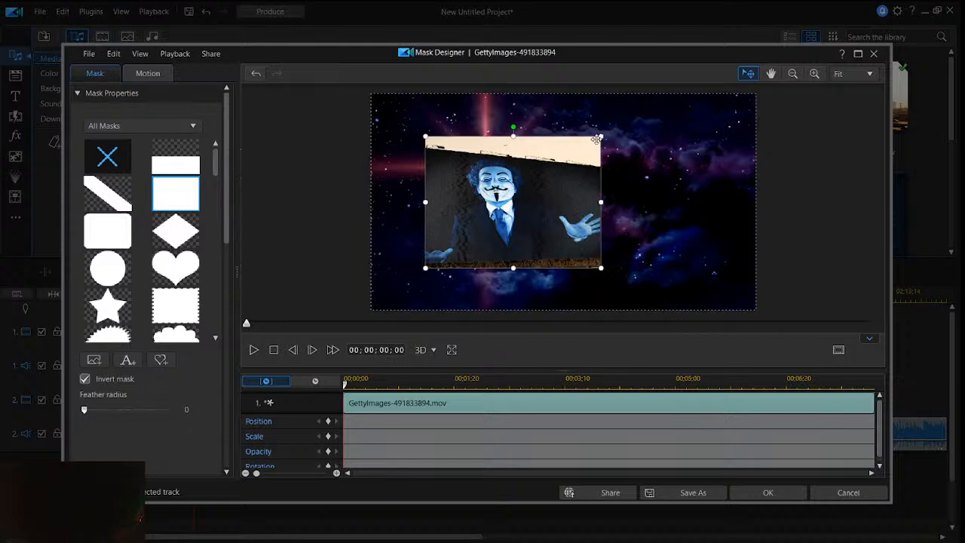
{"action": "left_click_drag", "start_coordinate": [599, 136], "coordinate": [563, 164]}
{"action": "left_click_drag", "start_coordinate": [488, 205], "coordinate": [452, 184]}
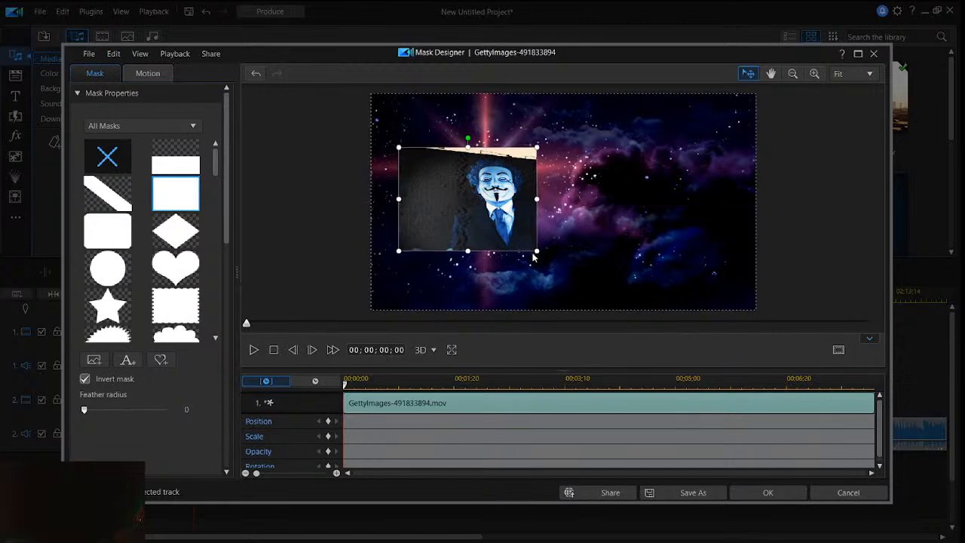
{"action": "left_click_drag", "start_coordinate": [536, 250], "coordinate": [543, 281]}
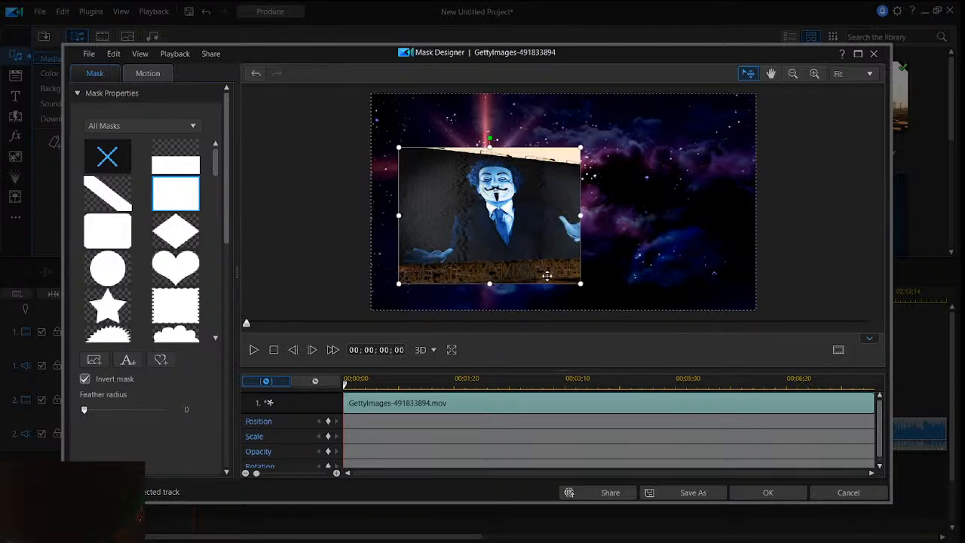
{"action": "mouse_move", "coordinate": [501, 212]}
{"action": "left_mouse_down"}
{"action": "mouse_move", "coordinate": [500, 198]}
{"action": "mouse_move", "coordinate": [495, 211]}
{"action": "left_mouse_up"}
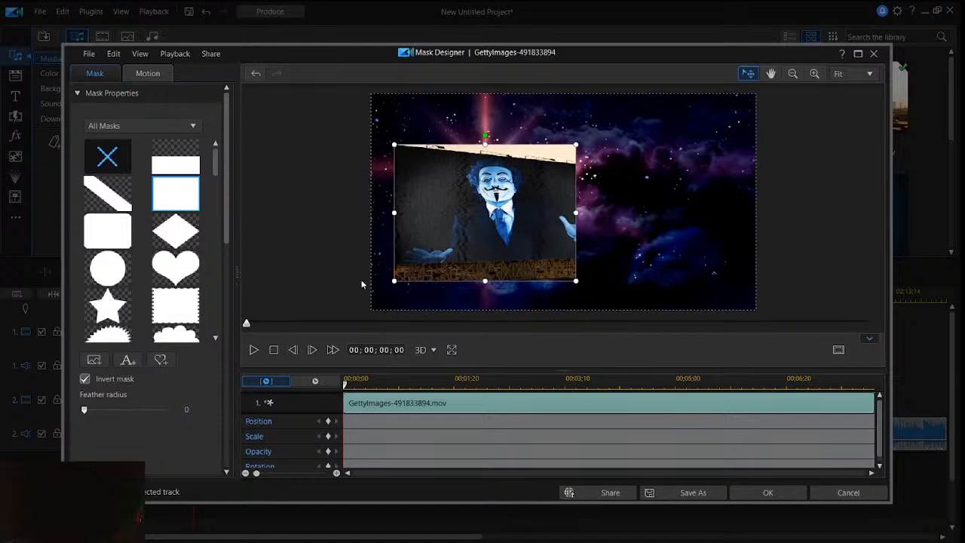
- Extend the rectangle mask to cover the billboard's left edge and lower scaffolding, fine-tune its position, and apply the mask
{"action": "mouse_move", "coordinate": [393, 279]}
{"action": "left_mouse_down"}
{"action": "mouse_move", "coordinate": [377, 292]}
{"action": "mouse_move", "coordinate": [398, 289]}
{"action": "left_mouse_up"}
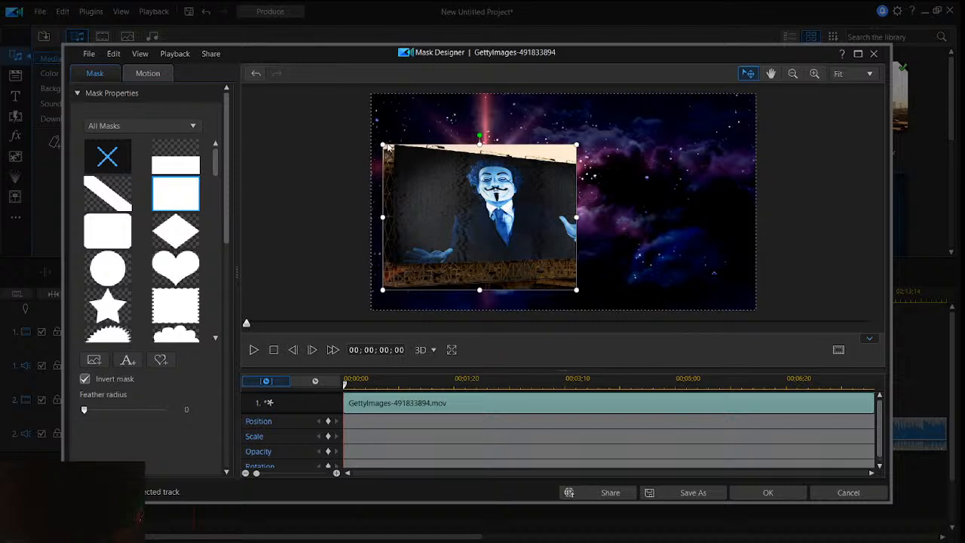
{"action": "left_click_drag", "start_coordinate": [382, 143], "coordinate": [412, 174]}
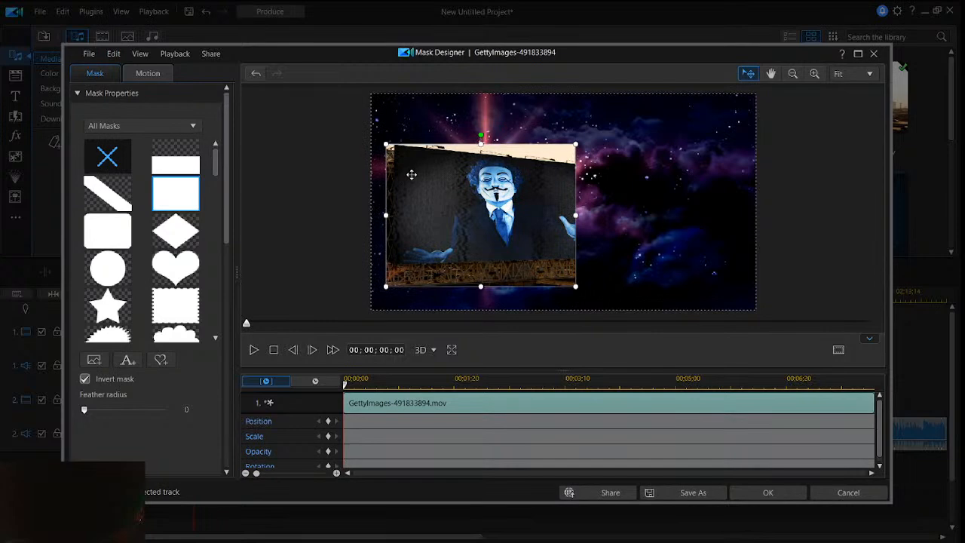
{"action": "left_click_drag", "start_coordinate": [384, 143], "coordinate": [409, 172]}
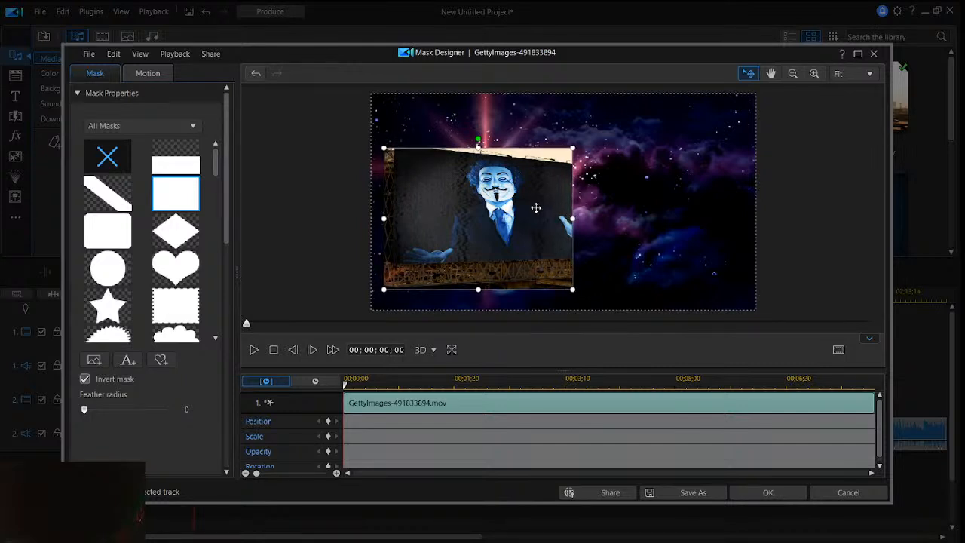
{"action": "left_click_drag", "start_coordinate": [535, 207], "coordinate": [538, 207]}
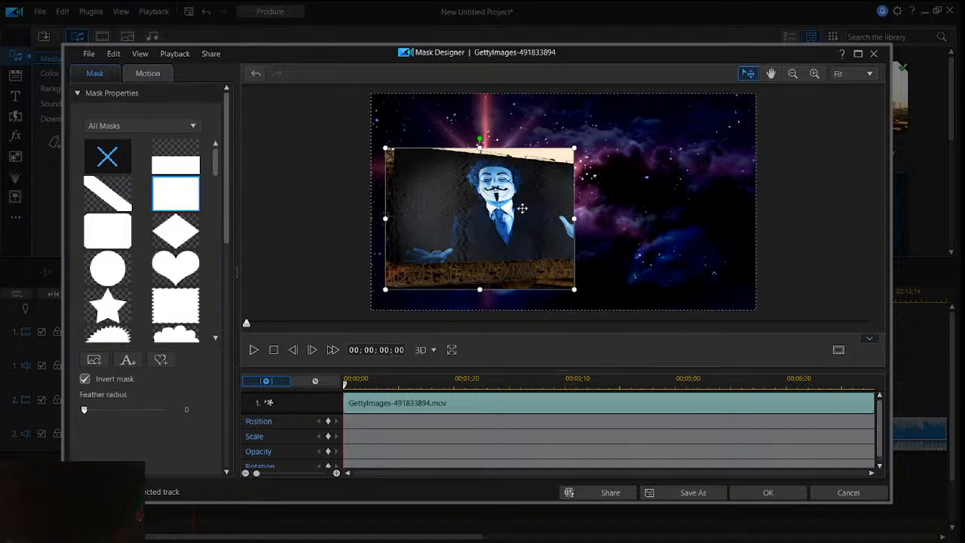
{"action": "left_click_drag", "start_coordinate": [524, 208], "coordinate": [524, 208]}
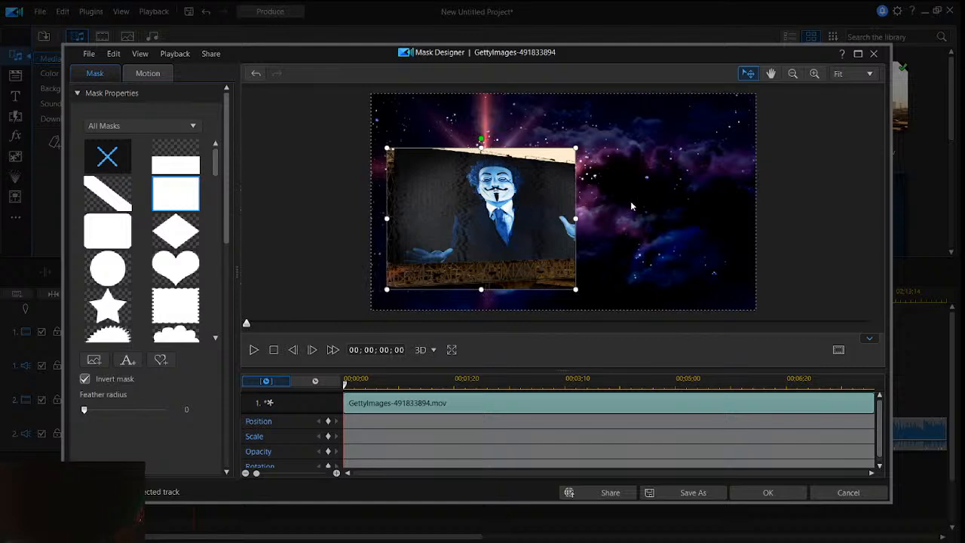
{"action": "left_click", "coordinate": [745, 494]}
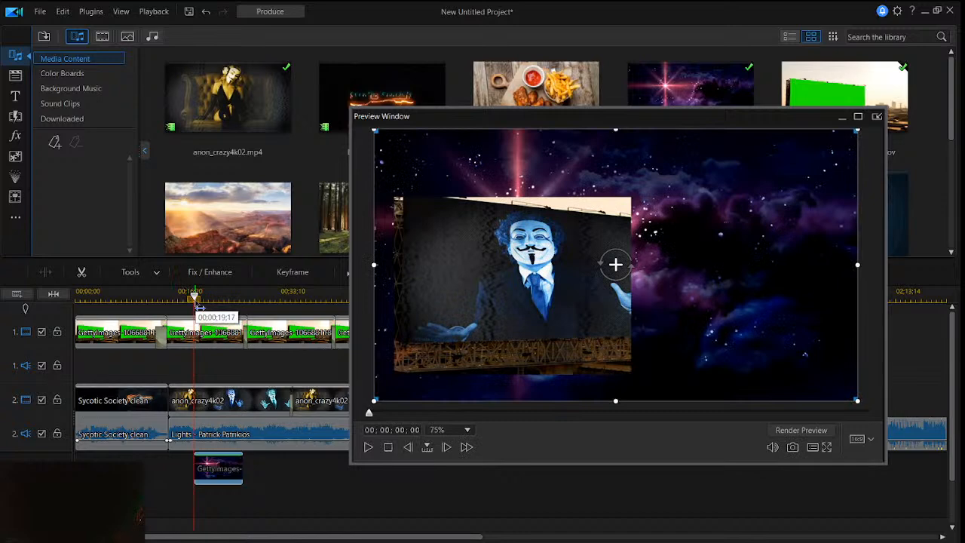
- Move the playhead to 00;00;02;23 in the space clip and reopen the Mask Designer to view more mask shapes
{"action": "left_click_drag", "start_coordinate": [198, 306], "coordinate": [216, 309]}
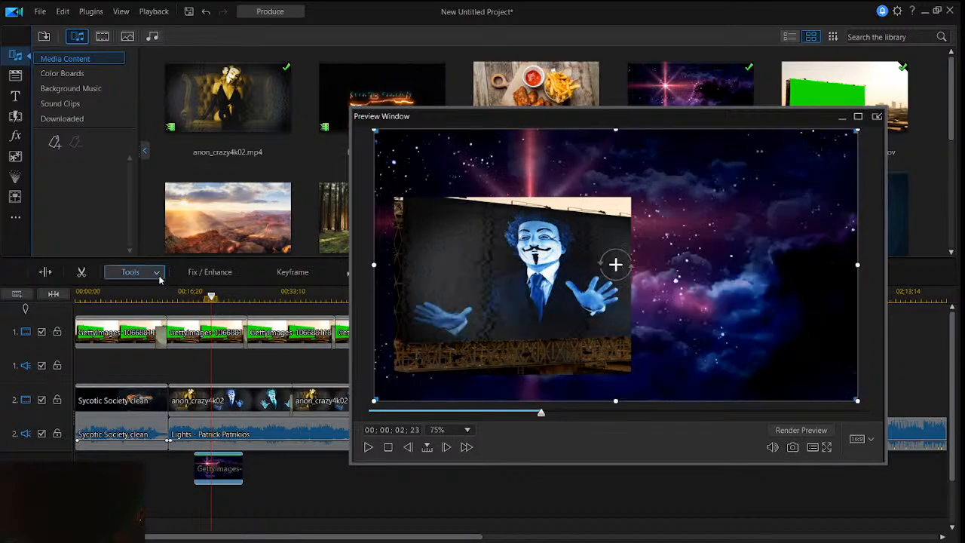
{"action": "left_click", "coordinate": [133, 272]}
{"action": "left_click", "coordinate": [154, 302]}
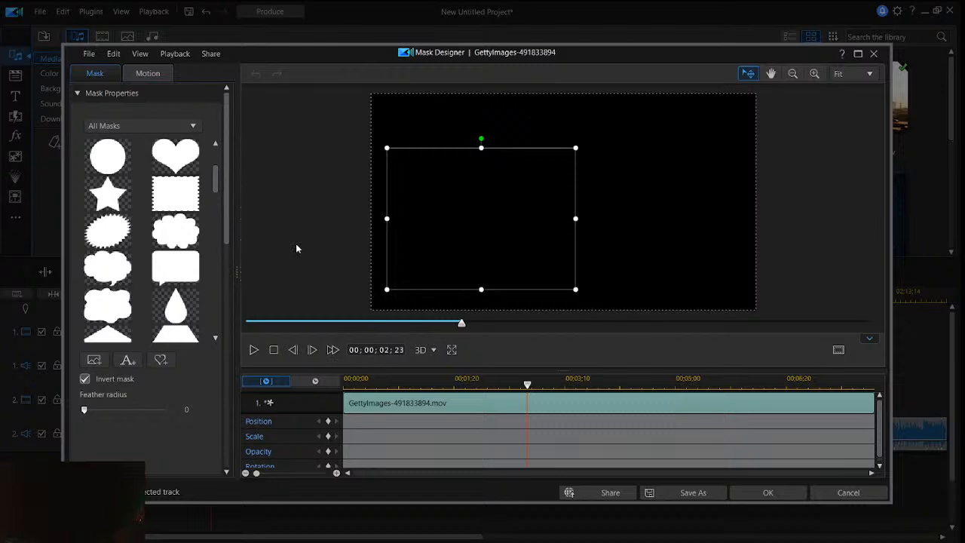
{"action": "scroll", "coordinate": [177, 271], "scroll_direction": "down", "scroll_amount": 5}
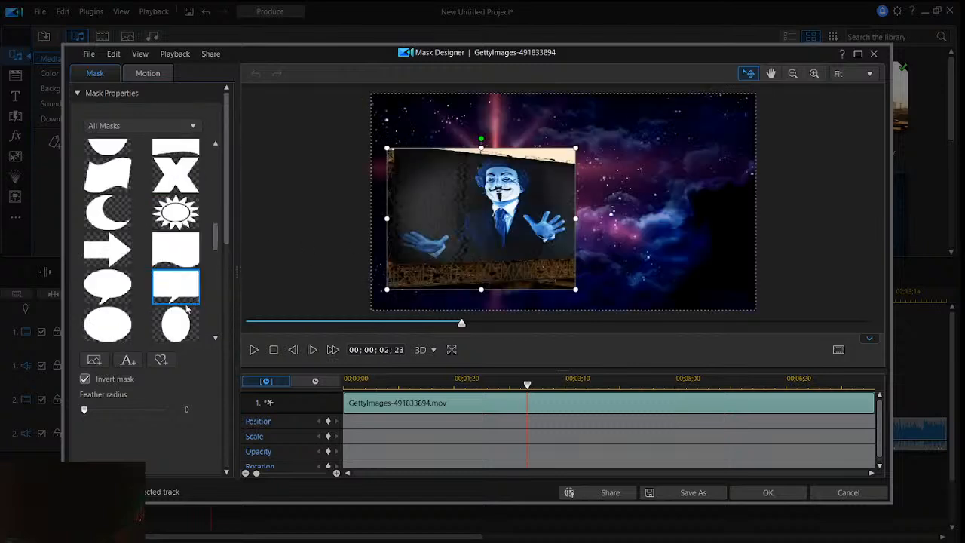
- Try the Eraser and Flat brush on a custom brush mask for the space clip, and discard the changes
{"action": "left_click", "coordinate": [159, 360]}
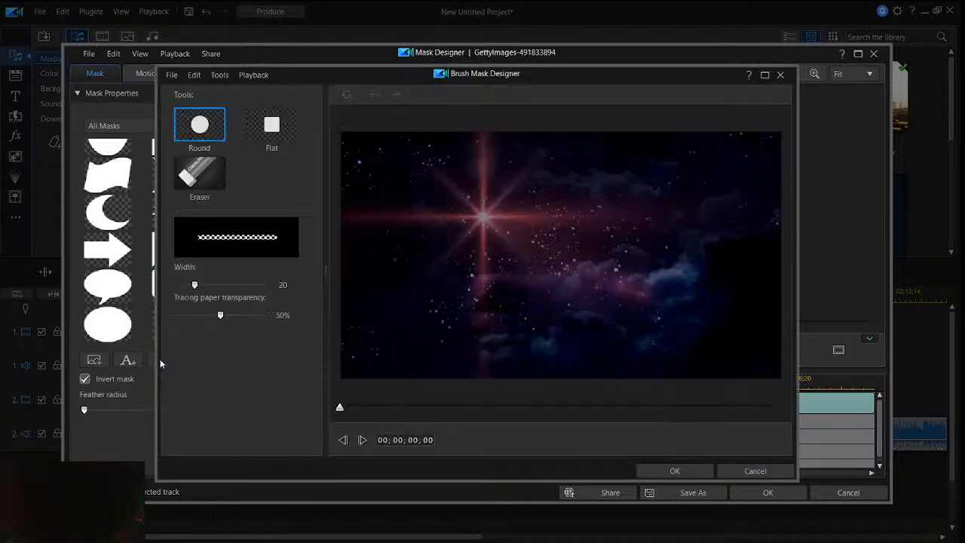
{"action": "left_click", "coordinate": [208, 173]}
{"action": "left_click", "coordinate": [493, 250]}
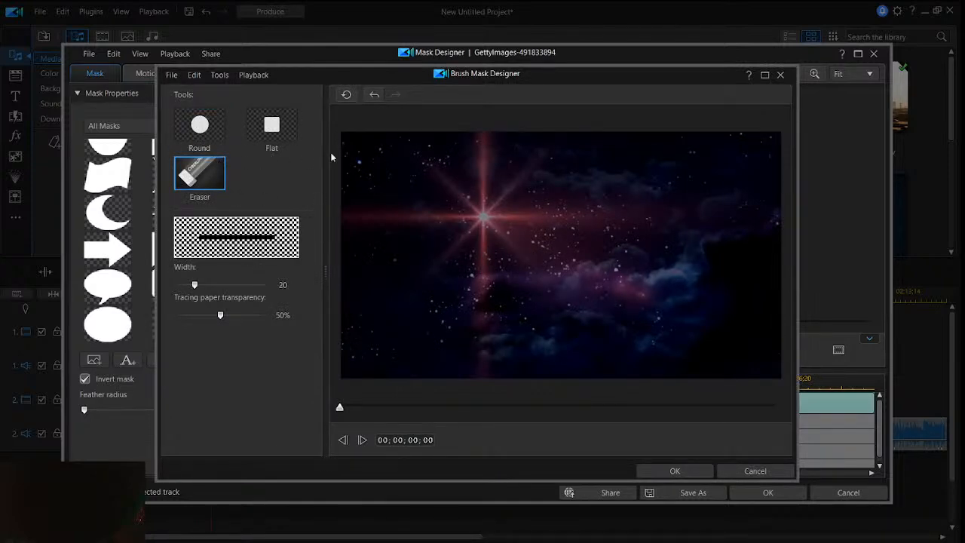
{"action": "left_click", "coordinate": [271, 125]}
{"action": "mouse_move", "coordinate": [457, 220]}
{"action": "left_mouse_down"}
{"action": "mouse_move", "coordinate": [498, 252]}
{"action": "mouse_move", "coordinate": [499, 242]}
{"action": "mouse_move", "coordinate": [476, 256]}
{"action": "mouse_move", "coordinate": [482, 217]}
{"action": "mouse_move", "coordinate": [491, 283]}
{"action": "left_mouse_up"}
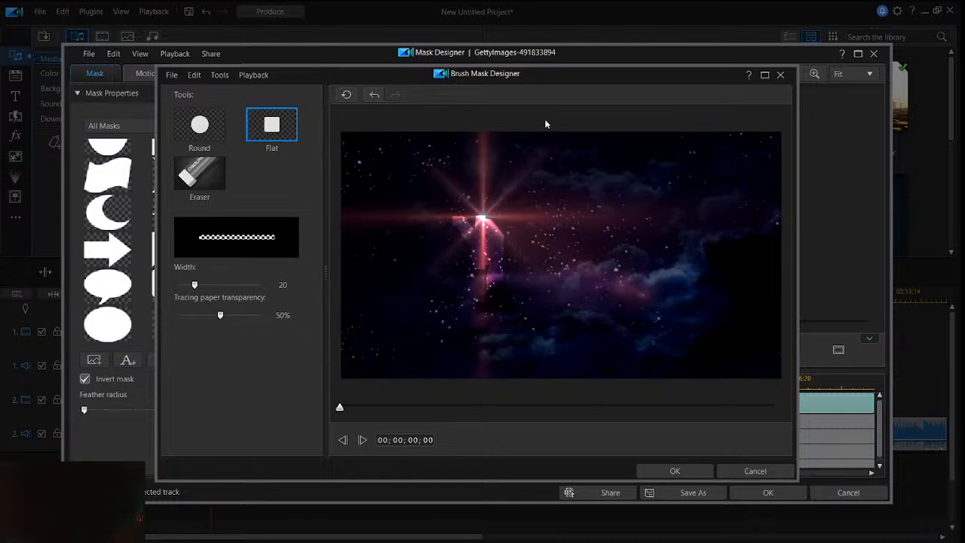
{"action": "left_click", "coordinate": [781, 75]}
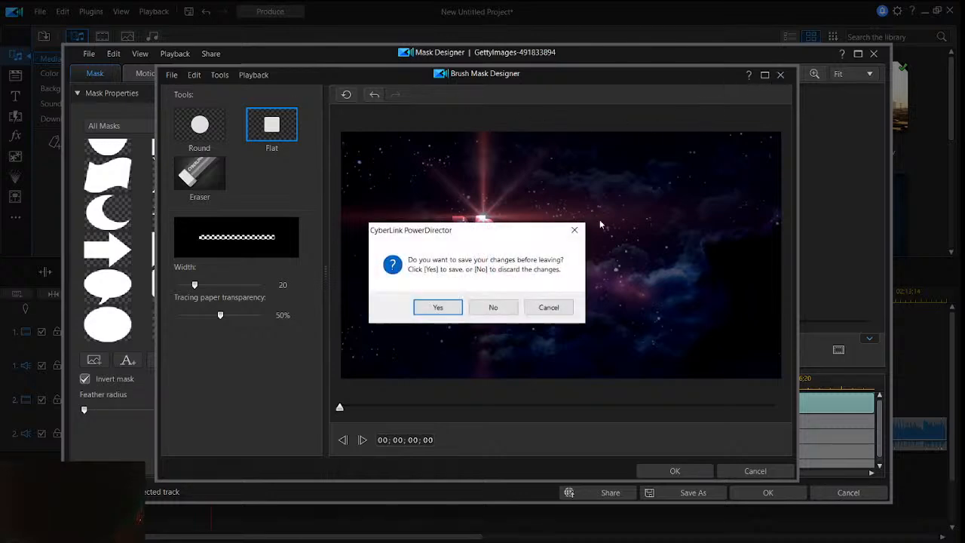
{"action": "left_click", "coordinate": [510, 315]}
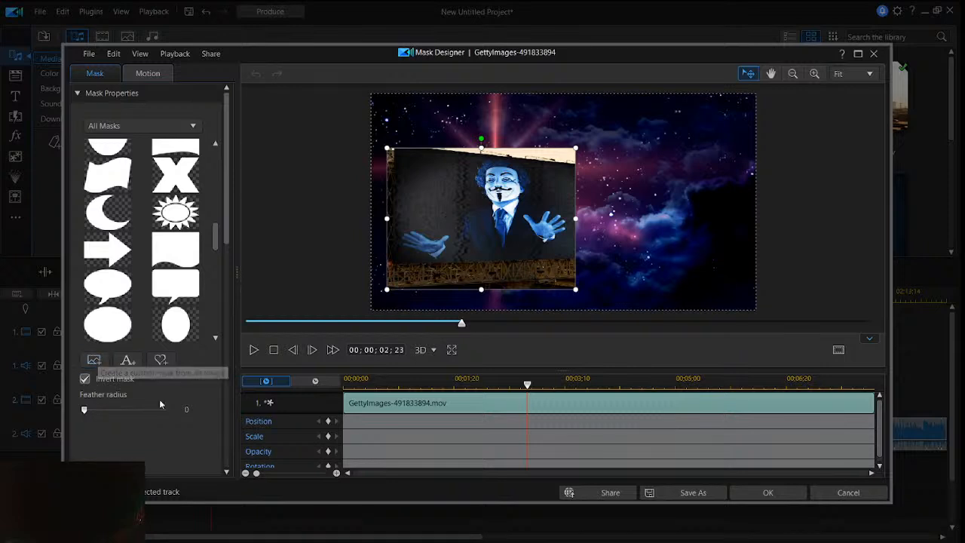
- Examine the option to create a mask from an image without choosing a file, and look through the available mask shapes
{"action": "left_click", "coordinate": [94, 360]}
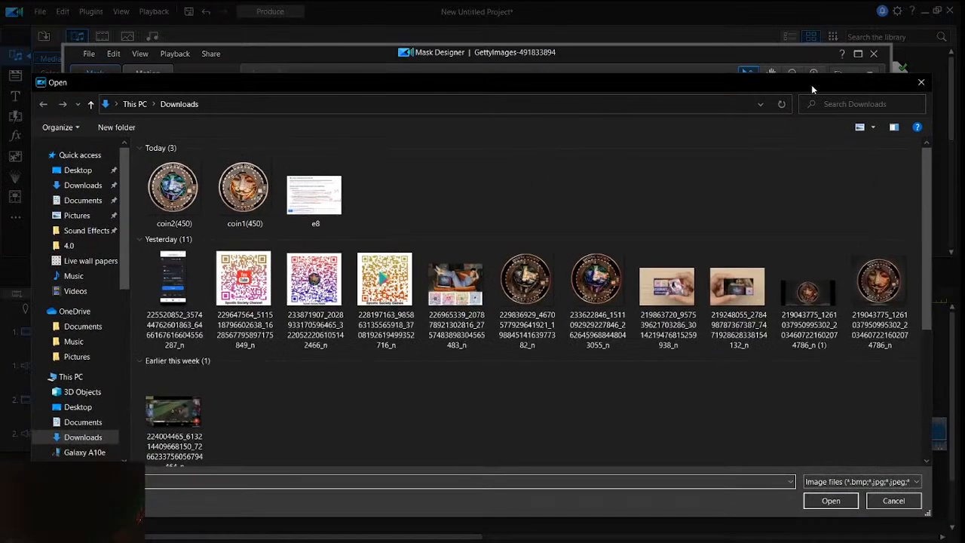
{"action": "left_click", "coordinate": [920, 82]}
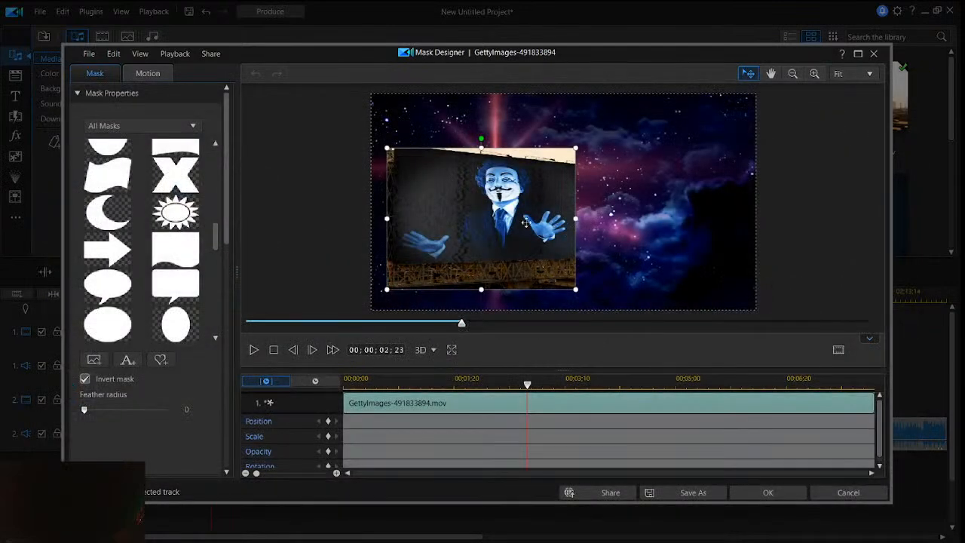
{"action": "scroll", "coordinate": [168, 333], "scroll_direction": "down", "scroll_amount": 10}
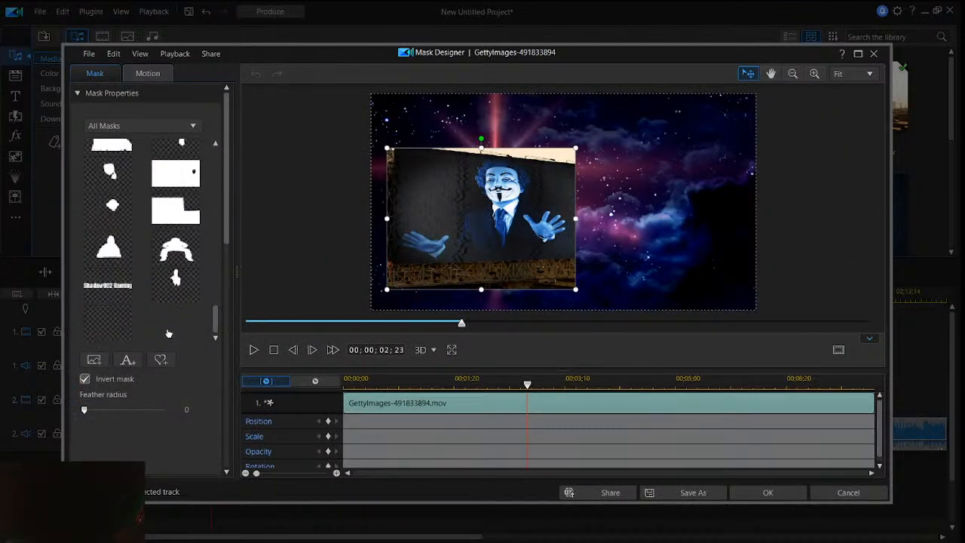
{"action": "scroll", "coordinate": [168, 337], "scroll_direction": "up", "scroll_amount": 10}
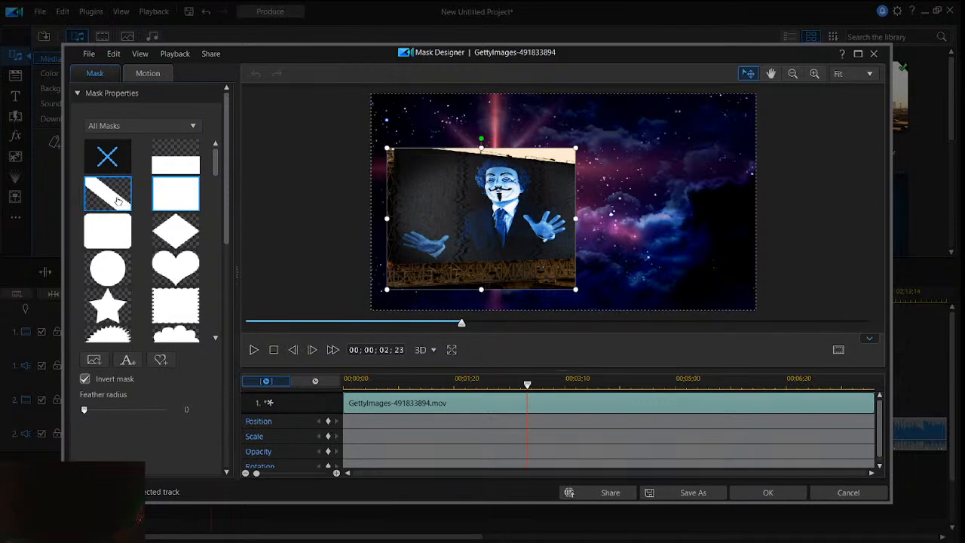
{"action": "scroll", "coordinate": [117, 200], "scroll_direction": "down", "scroll_amount": 8}
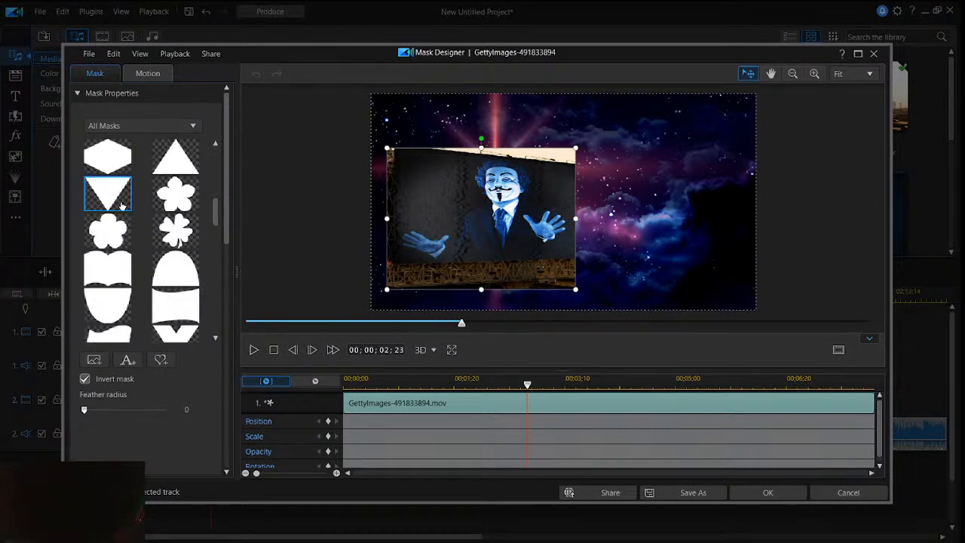
{"action": "scroll", "coordinate": [126, 206], "scroll_direction": "down", "scroll_amount": 10}
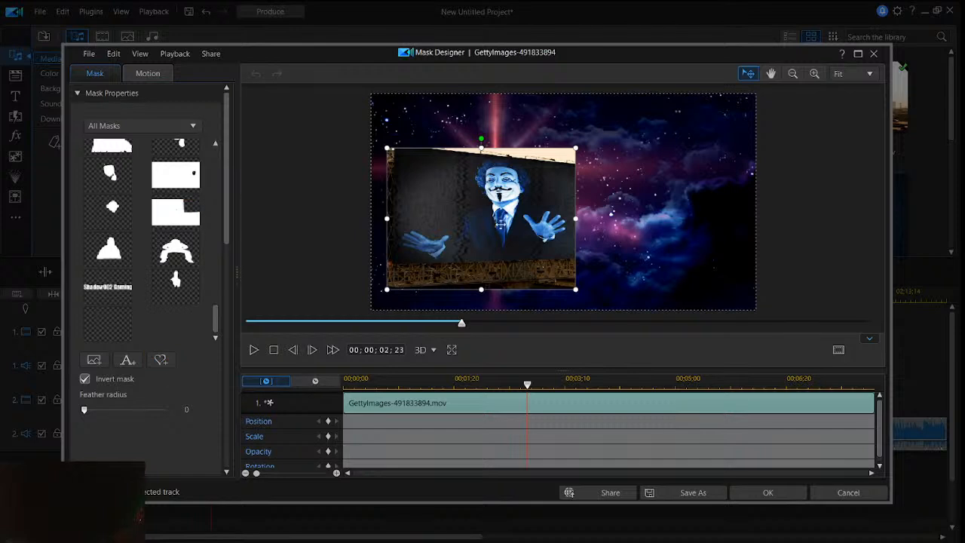
{"action": "scroll", "coordinate": [190, 181], "scroll_direction": "up", "scroll_amount": 15}
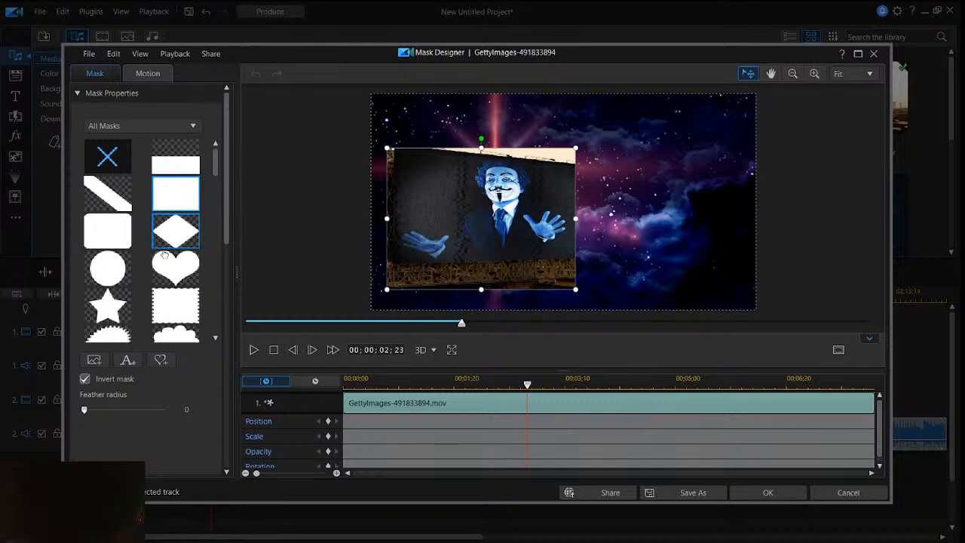
- Try a rounded rectangle mask on the space clip, shift it slightly right over the billboard, and discard the changes
{"action": "scroll", "coordinate": [171, 249], "scroll_direction": "down", "scroll_amount": 2}
{"action": "scroll", "coordinate": [119, 226], "scroll_direction": "up", "scroll_amount": 2}
{"action": "left_click", "coordinate": [118, 230]}
{"action": "mouse_move", "coordinate": [532, 165]}
{"action": "left_mouse_down"}
{"action": "mouse_move", "coordinate": [563, 188]}
{"action": "mouse_move", "coordinate": [562, 149]}
{"action": "mouse_move", "coordinate": [549, 166]}
{"action": "left_mouse_up"}
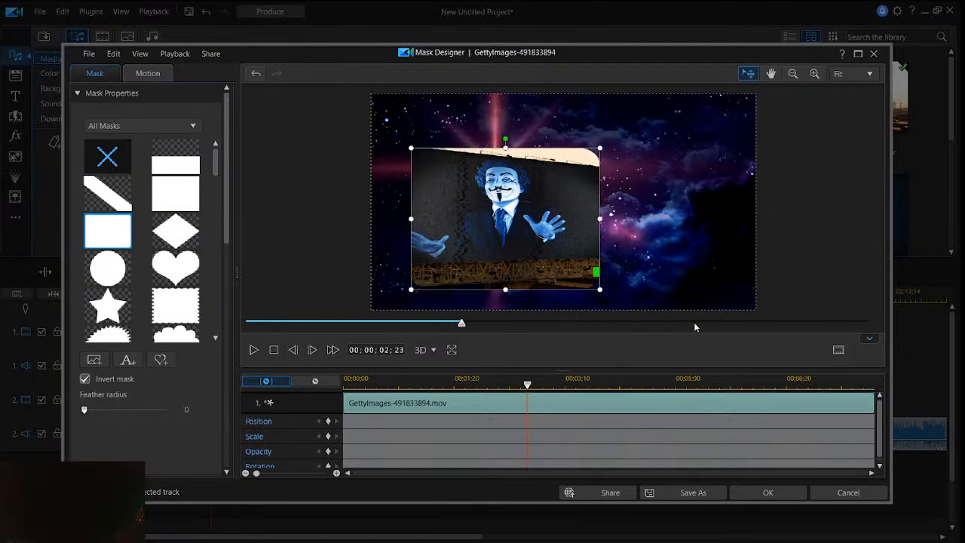
{"action": "left_click", "coordinate": [850, 494]}
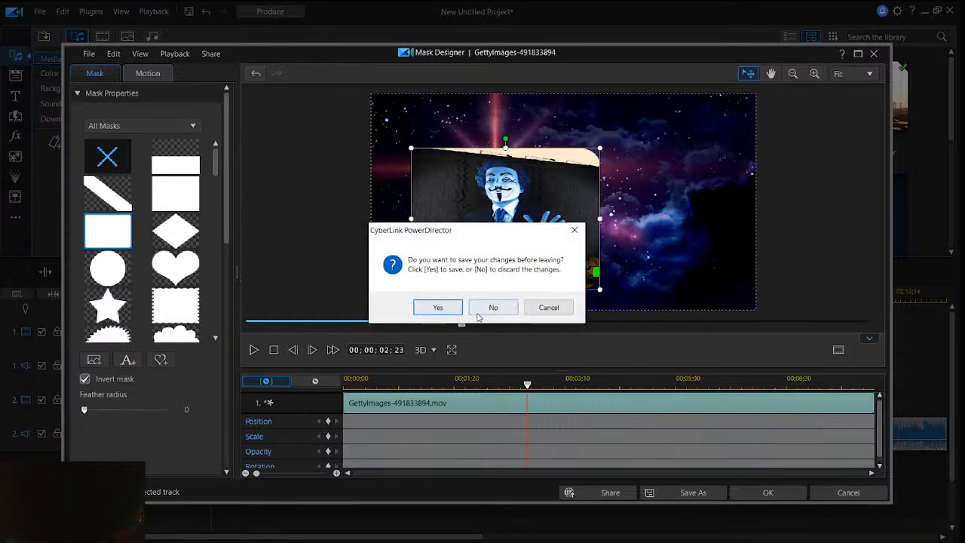
{"action": "left_click", "coordinate": [478, 315]}
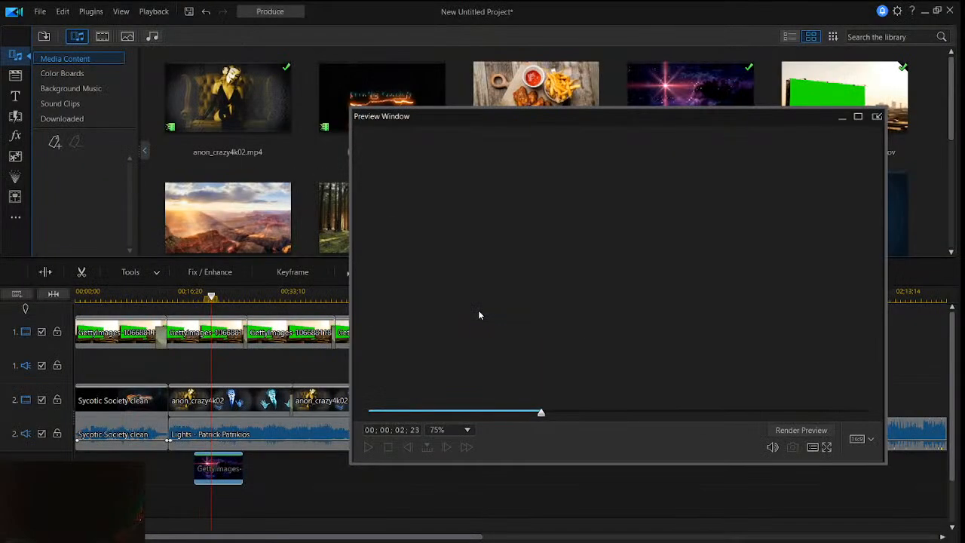
- Remove the space clip from the timeline
{"action": "right_click", "coordinate": [221, 475]}
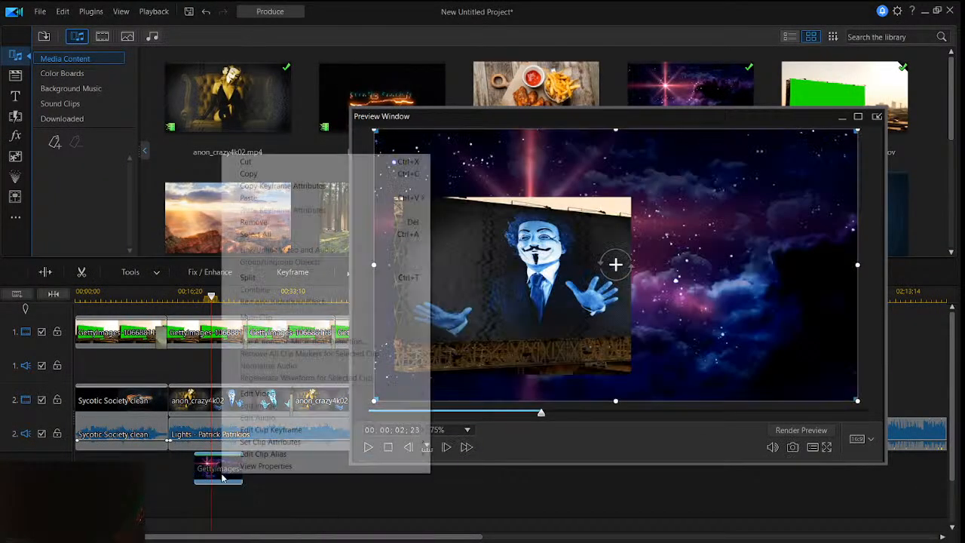
{"action": "left_click", "coordinate": [284, 224]}
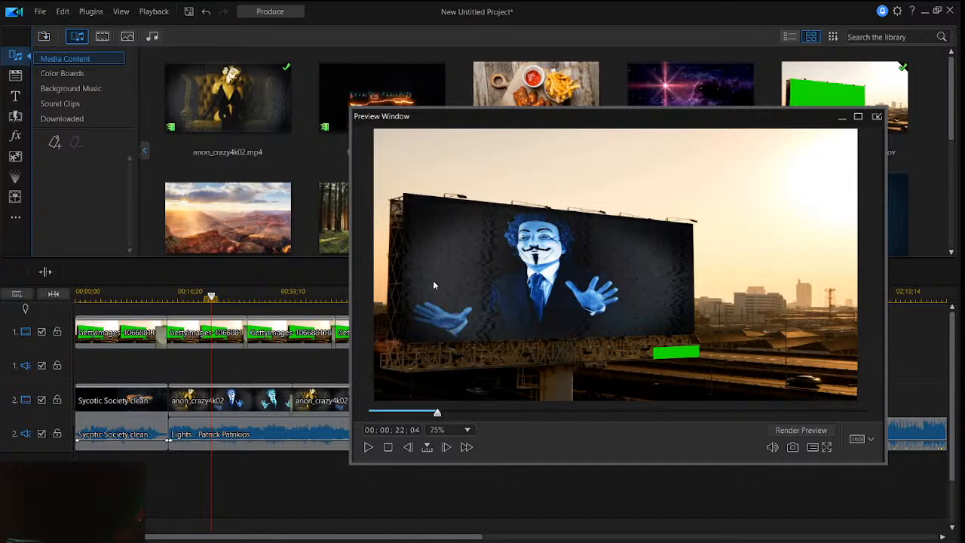
- Open the first anon_crazy4k02 clip in the PiP Designer and bring up its Chroma Key settings
{"action": "right_click", "coordinate": [234, 400]}
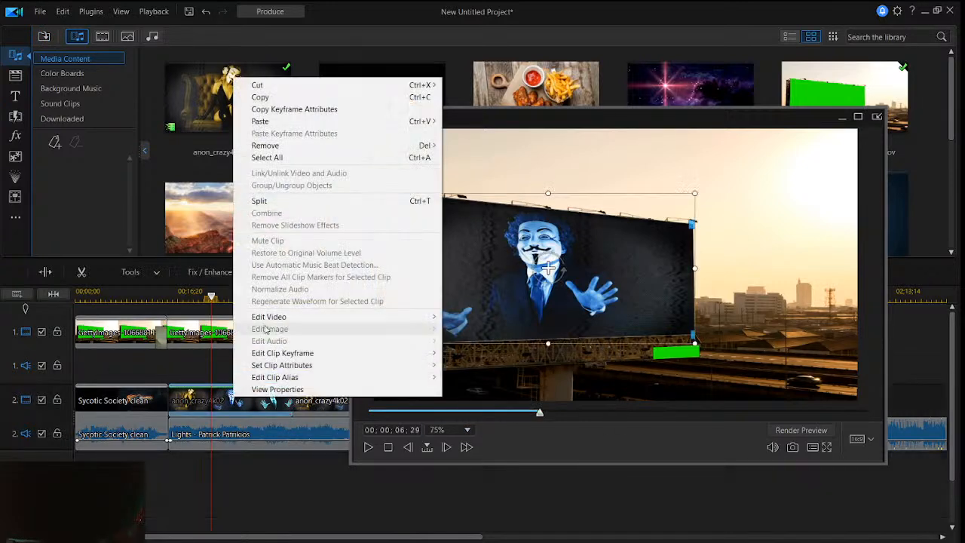
{"action": "mouse_move", "coordinate": [269, 319]}
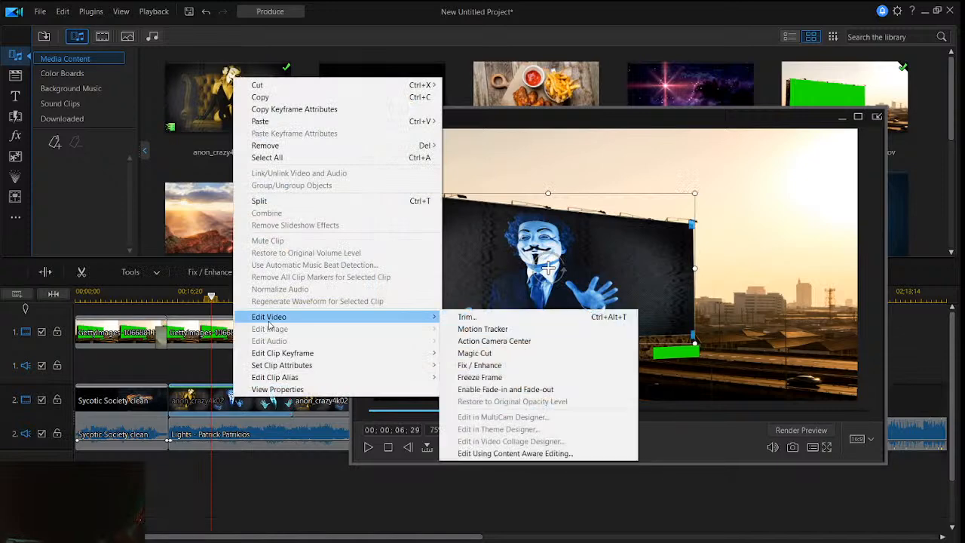
{"action": "left_click", "coordinate": [243, 508]}
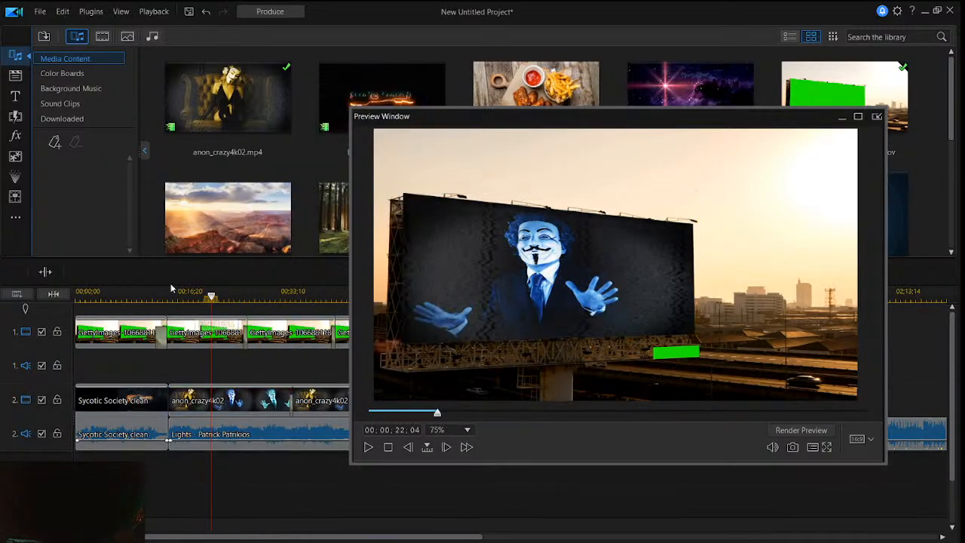
{"action": "left_click", "coordinate": [240, 396]}
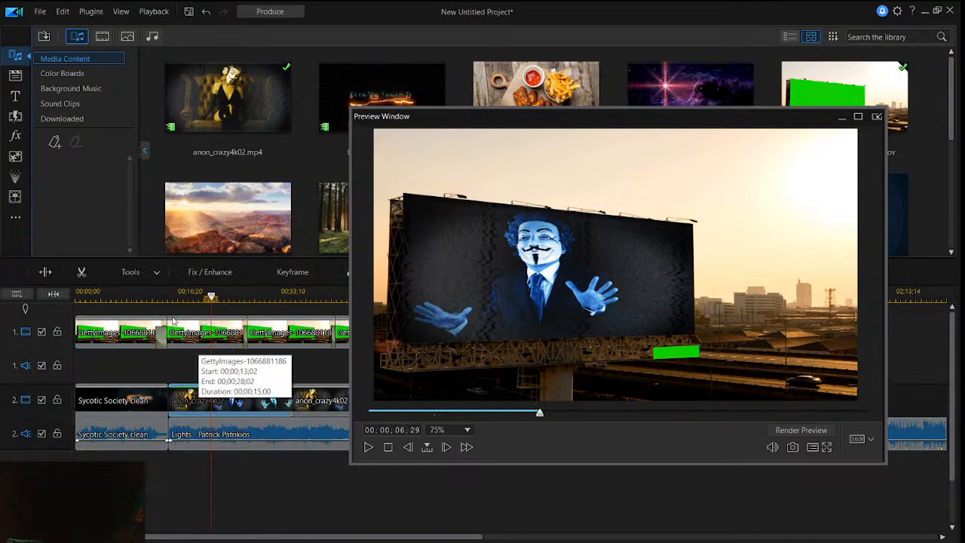
{"action": "left_click", "coordinate": [151, 272]}
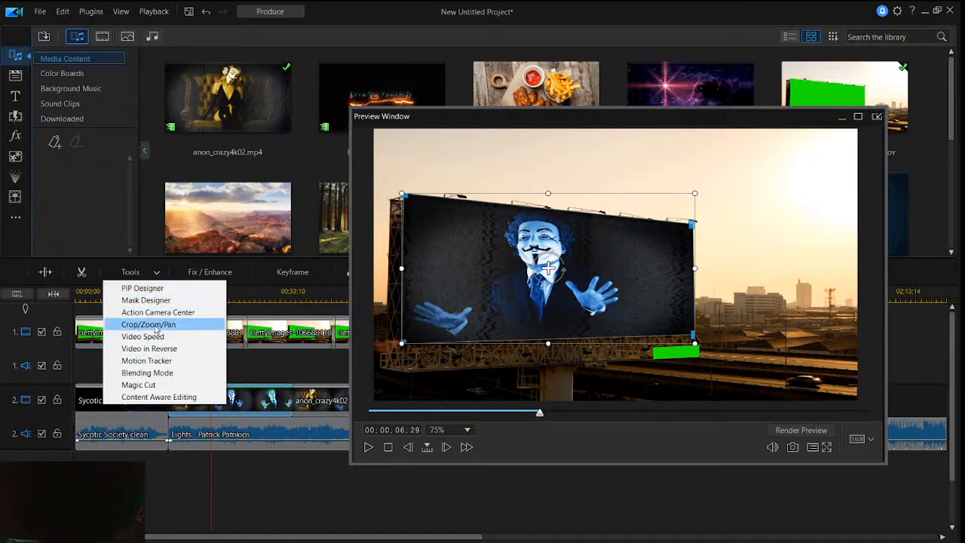
{"action": "left_click", "coordinate": [151, 294]}
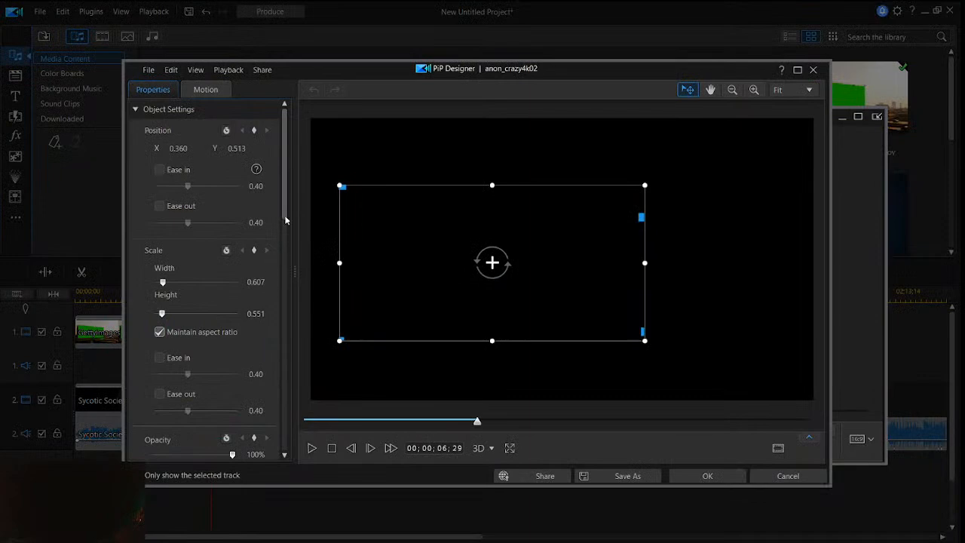
{"action": "scroll", "coordinate": [282, 300], "scroll_direction": "down", "scroll_amount": 10}
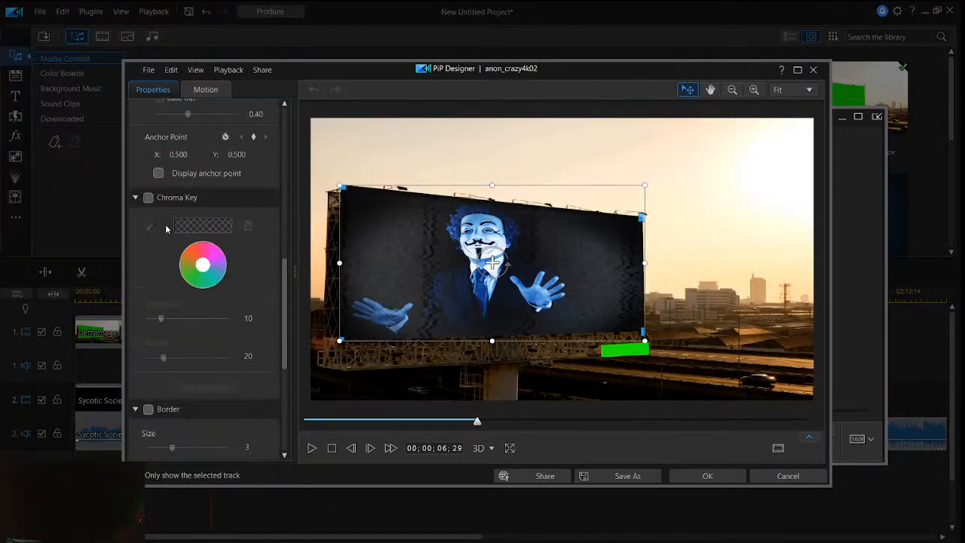
- Try Chroma Key on the anon_crazy4k02 clip, sampling the small green patch and then the area below the billboard, and discard the changes
{"action": "left_click", "coordinate": [155, 198]}
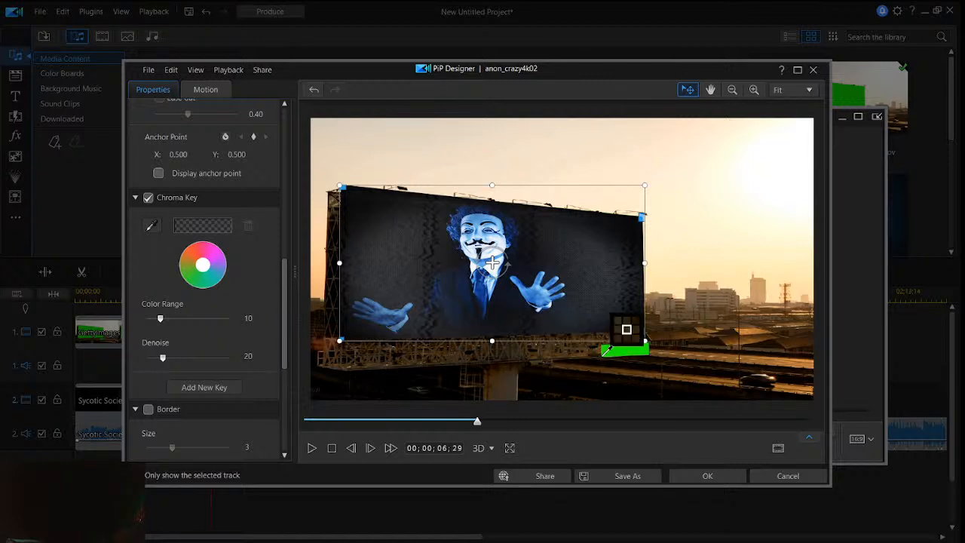
{"action": "left_click", "coordinate": [623, 351]}
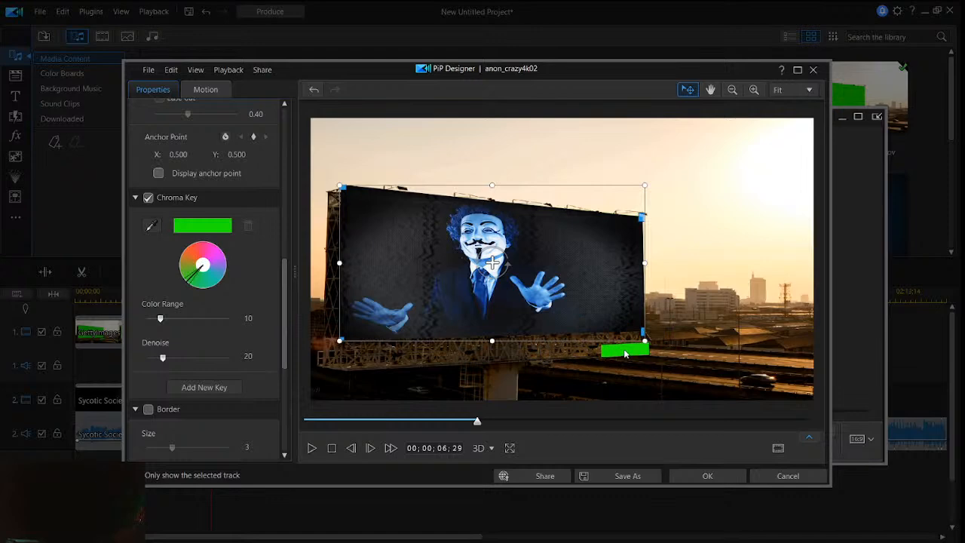
{"action": "left_click", "coordinate": [152, 225]}
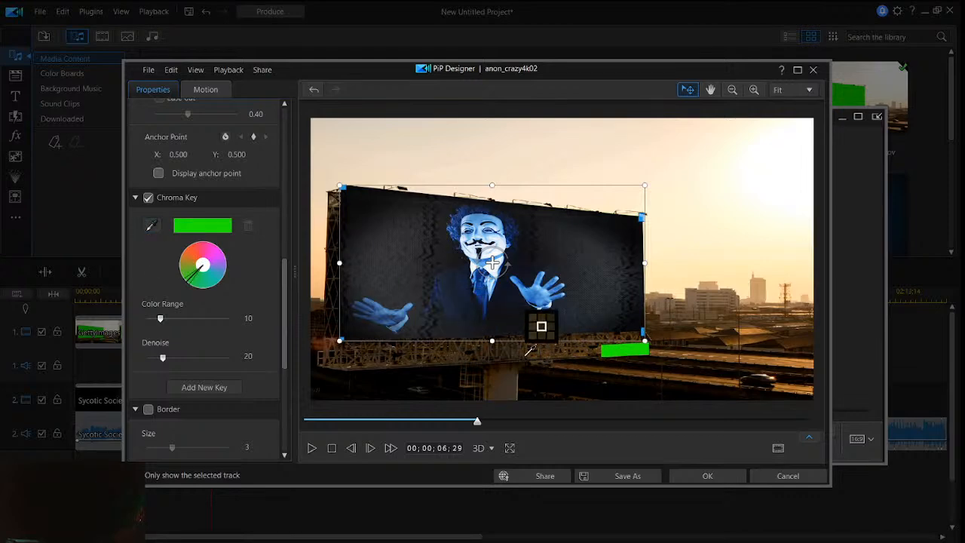
{"action": "left_click", "coordinate": [514, 383]}
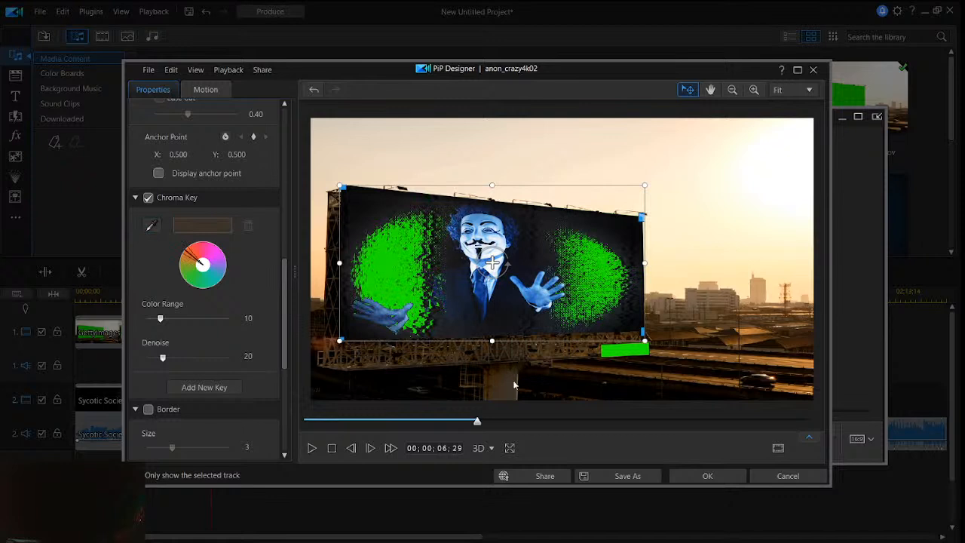
{"action": "left_click", "coordinate": [799, 479]}
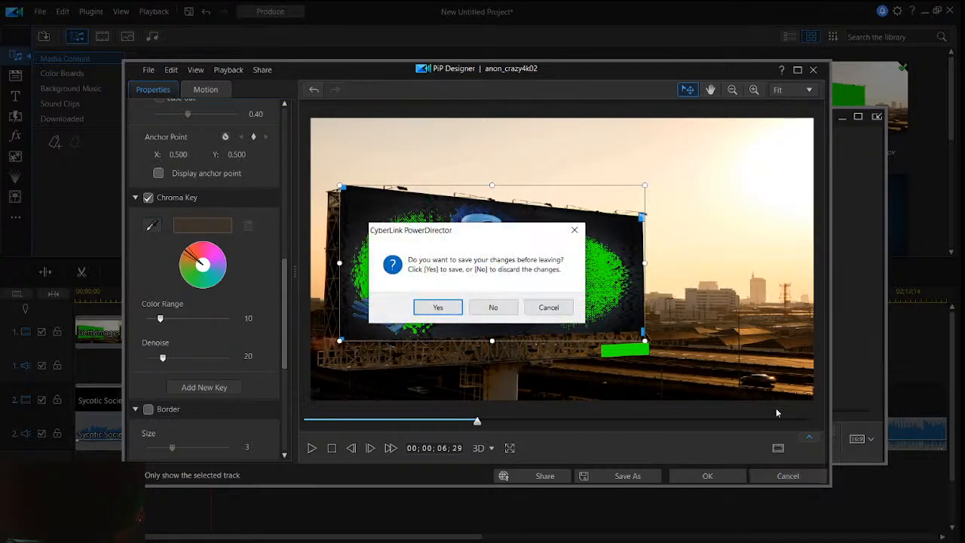
{"action": "left_click", "coordinate": [510, 310]}
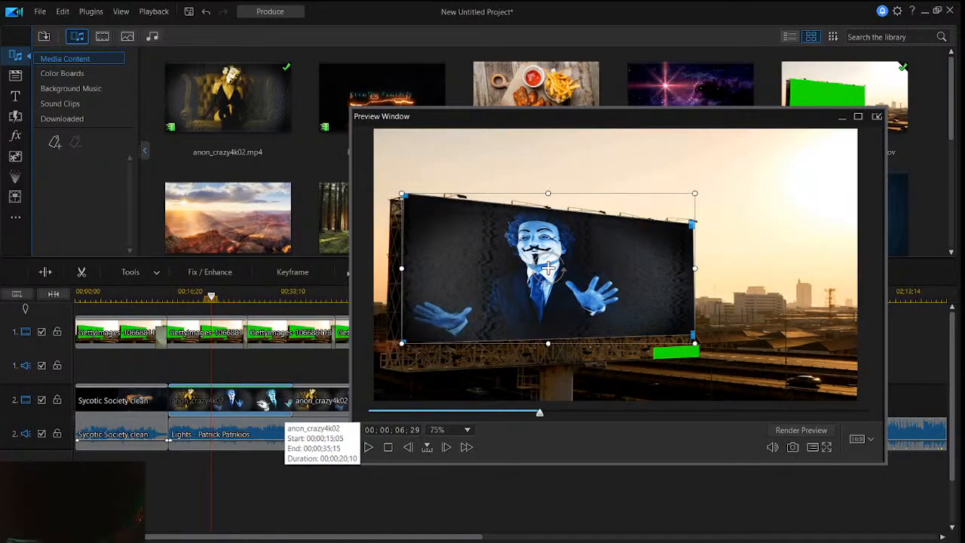
- Enable Chroma Key for the second billboard clip in the PiP Designer and sample the small green patch below the billboard as the key color
{"action": "left_click", "coordinate": [225, 337]}
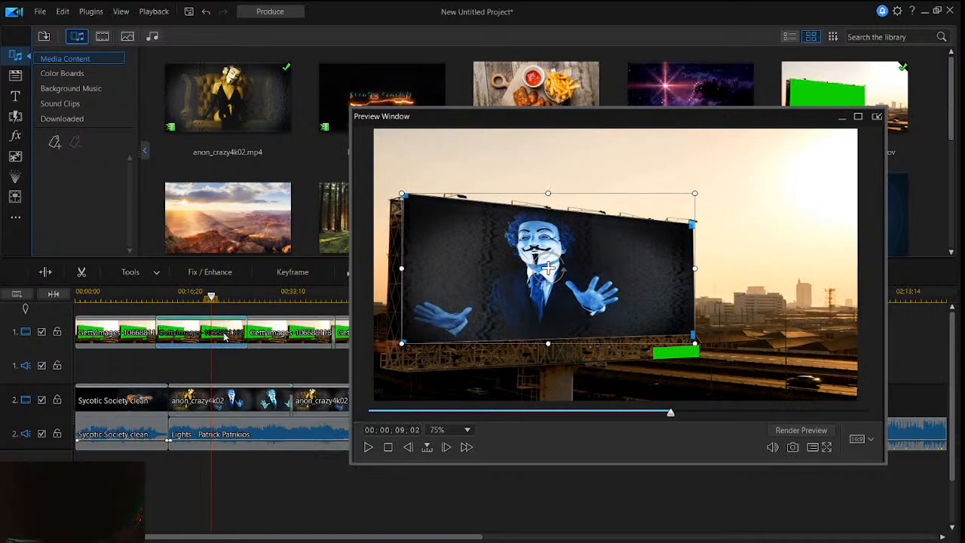
{"action": "right_click", "coordinate": [226, 337]}
{"action": "key", "text": "Escape"}
{"action": "left_click", "coordinate": [134, 272]}
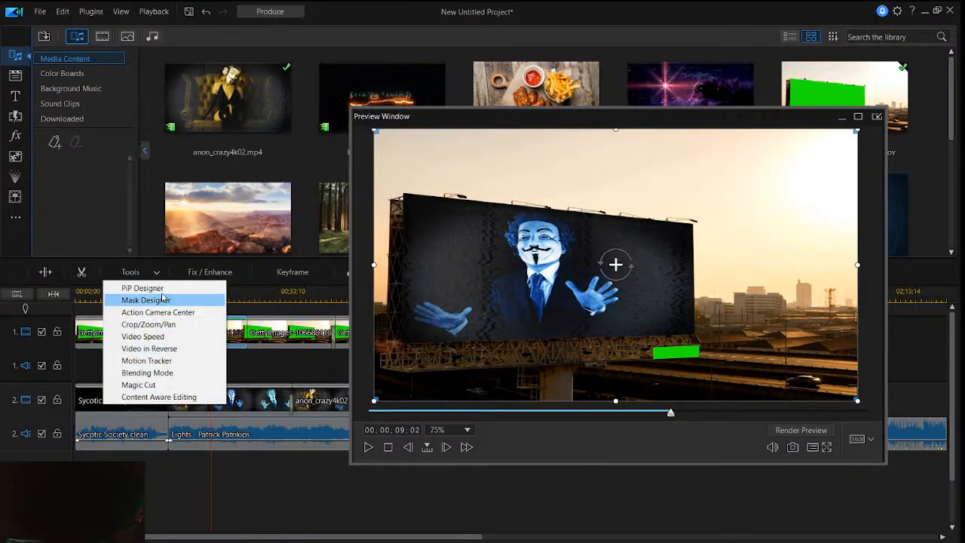
{"action": "left_click", "coordinate": [164, 288]}
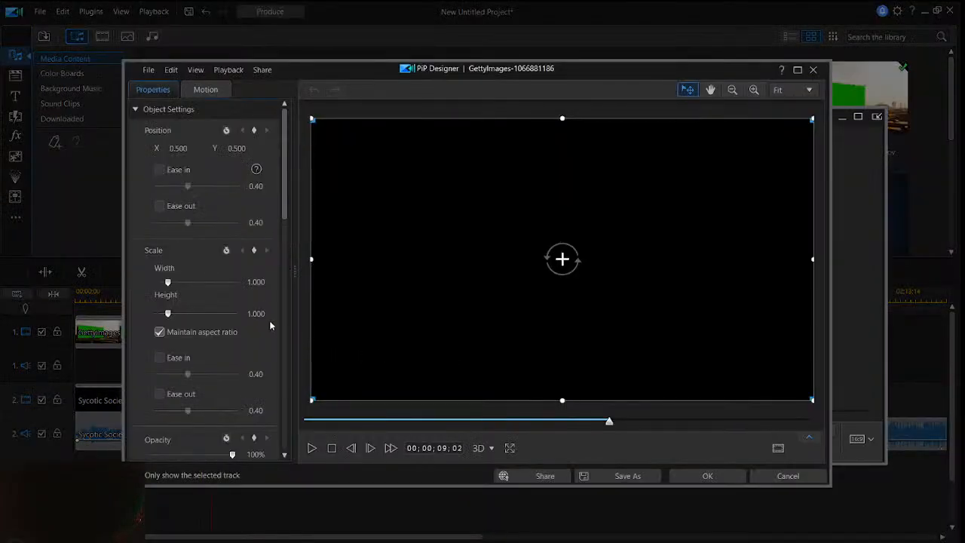
{"action": "scroll", "coordinate": [253, 290], "scroll_direction": "down", "scroll_amount": 8}
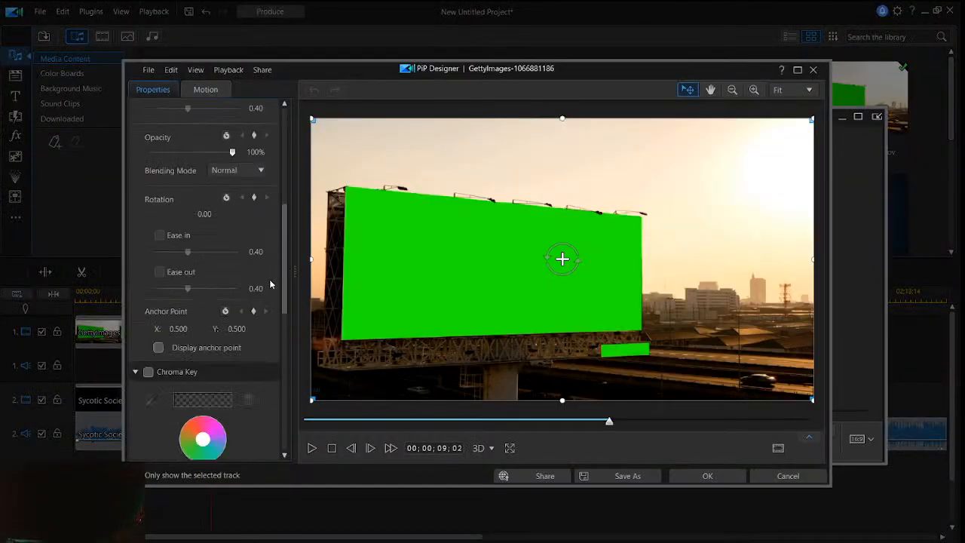
{"action": "scroll", "coordinate": [226, 301], "scroll_direction": "down", "scroll_amount": 4}
{"action": "left_click", "coordinate": [149, 219]}
{"action": "left_click", "coordinate": [151, 247]}
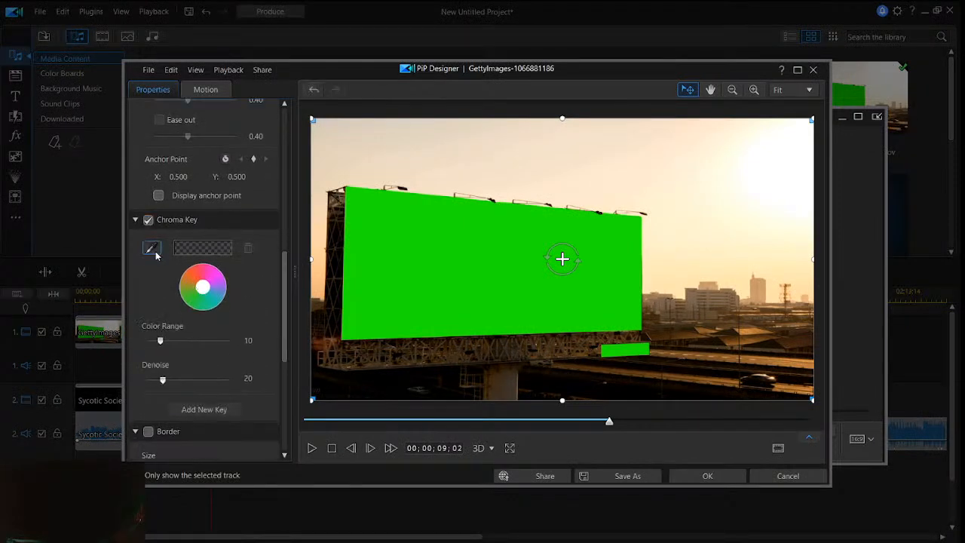
{"action": "left_click", "coordinate": [629, 347]}
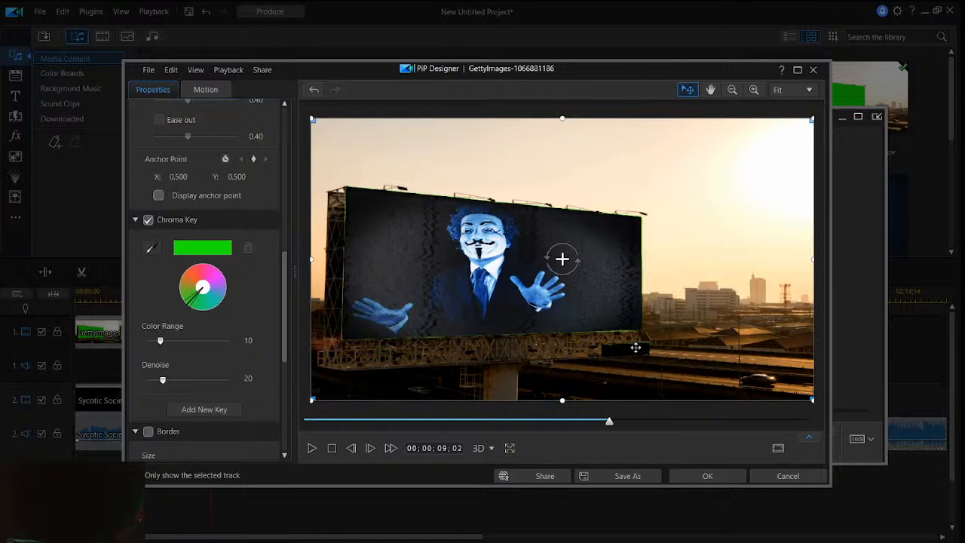
- Set the chroma key's Color Range to 60 and Denoise to 77, and apply the settings to the billboard clip
{"action": "left_click", "coordinate": [152, 247]}
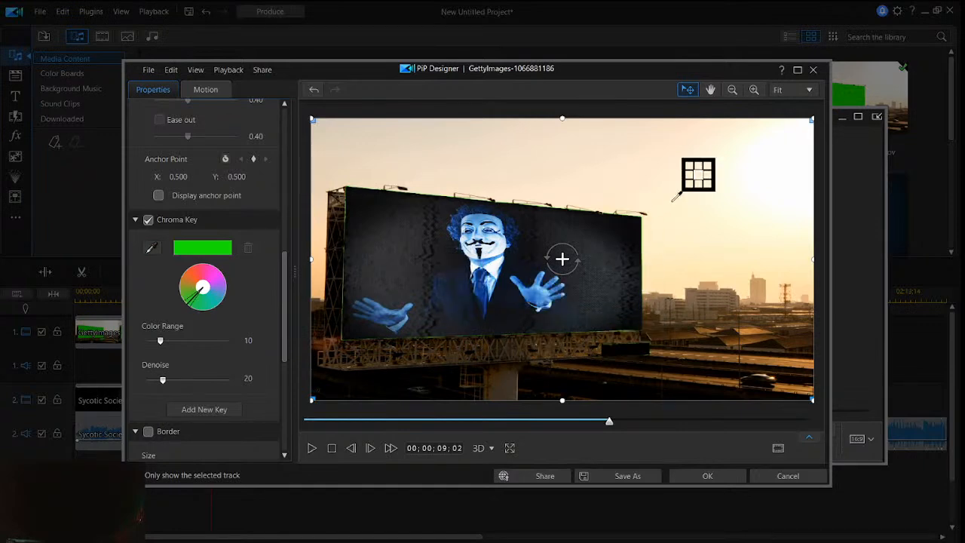
{"action": "left_click", "coordinate": [153, 251]}
{"action": "left_click", "coordinate": [153, 251]}
{"action": "left_click", "coordinate": [153, 251]}
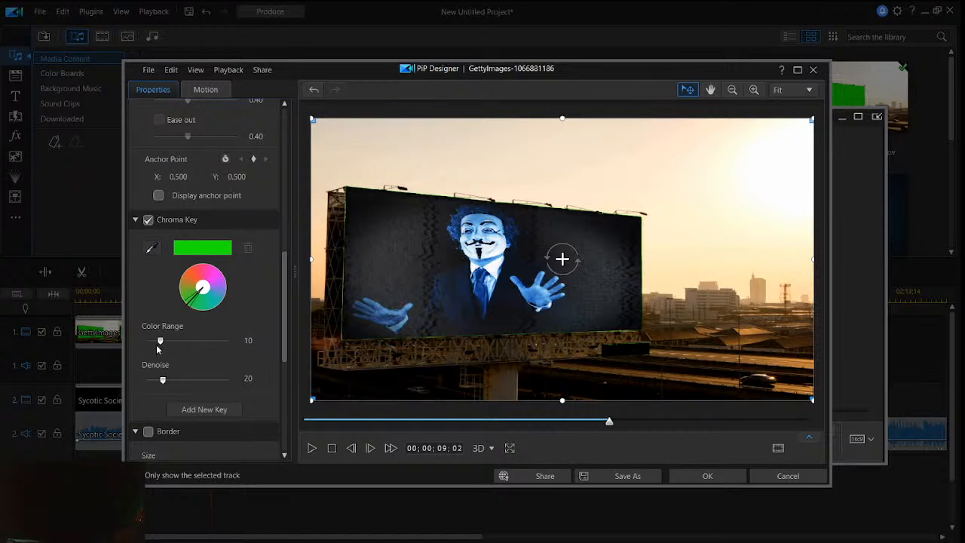
{"action": "left_click_drag", "start_coordinate": [164, 345], "coordinate": [217, 340]}
{"action": "left_click_drag", "start_coordinate": [210, 341], "coordinate": [229, 340]}
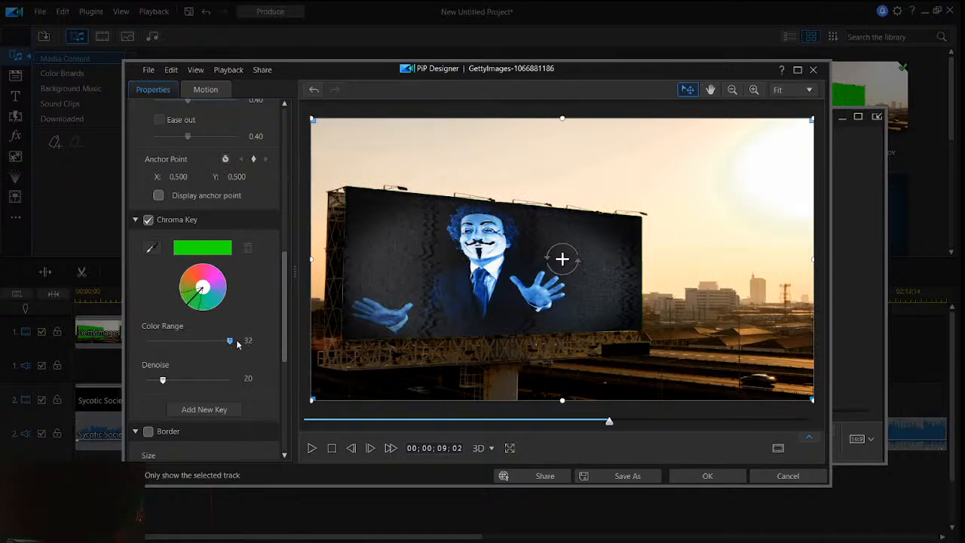
{"action": "left_click_drag", "start_coordinate": [162, 384], "coordinate": [213, 389]}
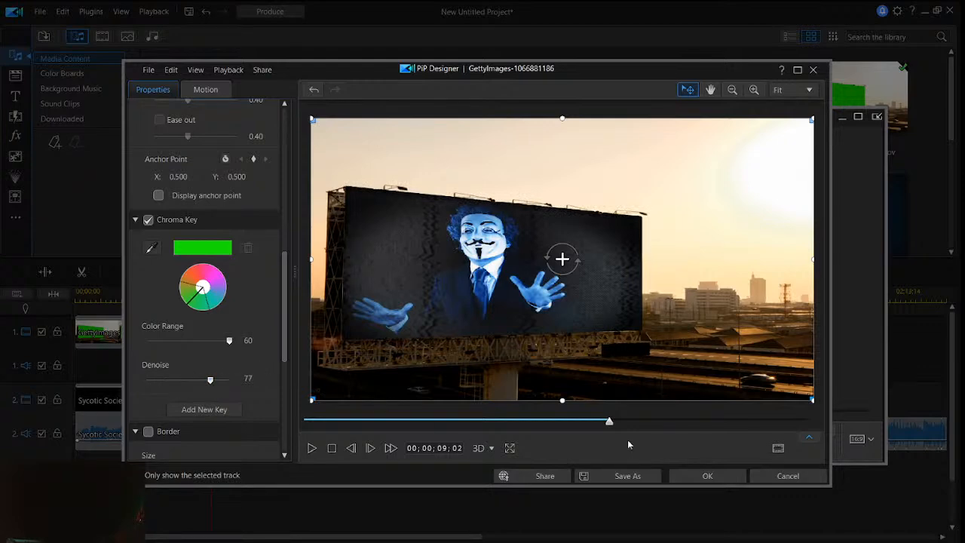
{"action": "left_click", "coordinate": [700, 475]}
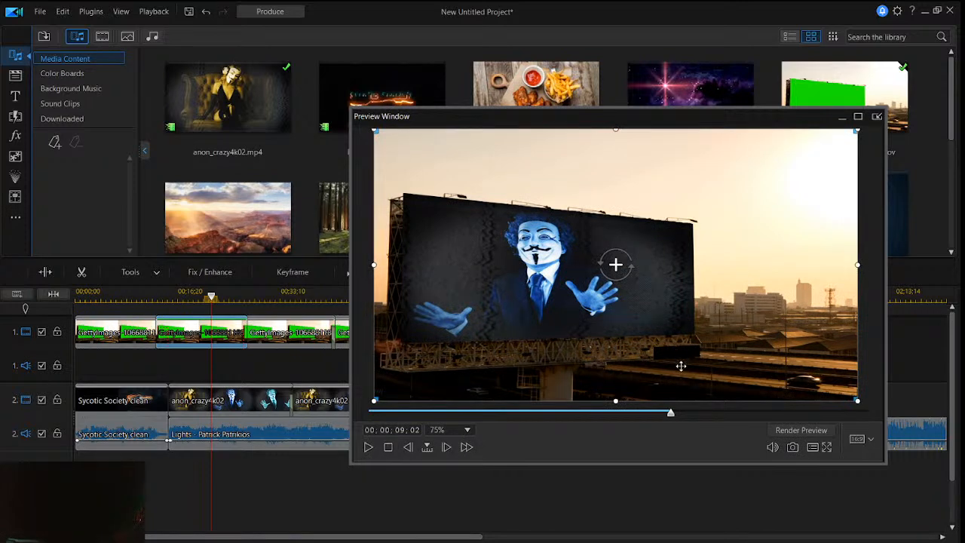
- Move the preview window aside and set the second billboard clip's Color Adjustment to Exposure 127, Brightness -31 and Contrast 58 in Fix / Enhance
{"action": "left_click", "coordinate": [289, 490]}
{"action": "left_click", "coordinate": [223, 340]}
{"action": "left_click", "coordinate": [217, 273]}
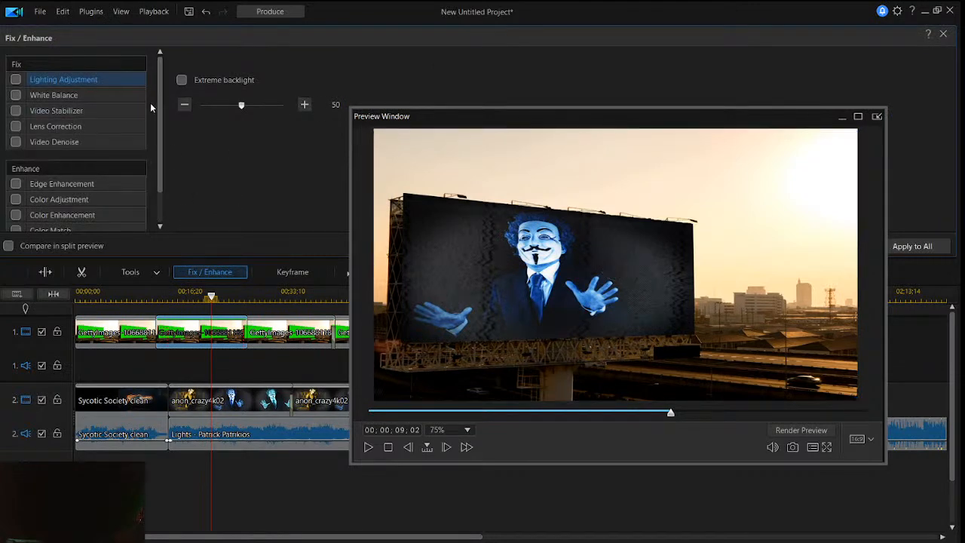
{"action": "scroll", "coordinate": [113, 143], "scroll_direction": "down", "scroll_amount": 2}
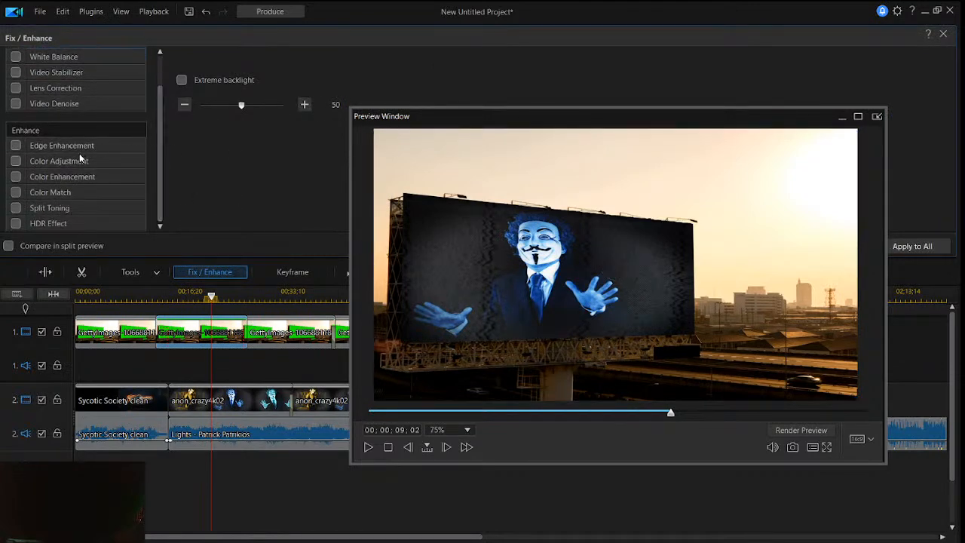
{"action": "left_click", "coordinate": [69, 160]}
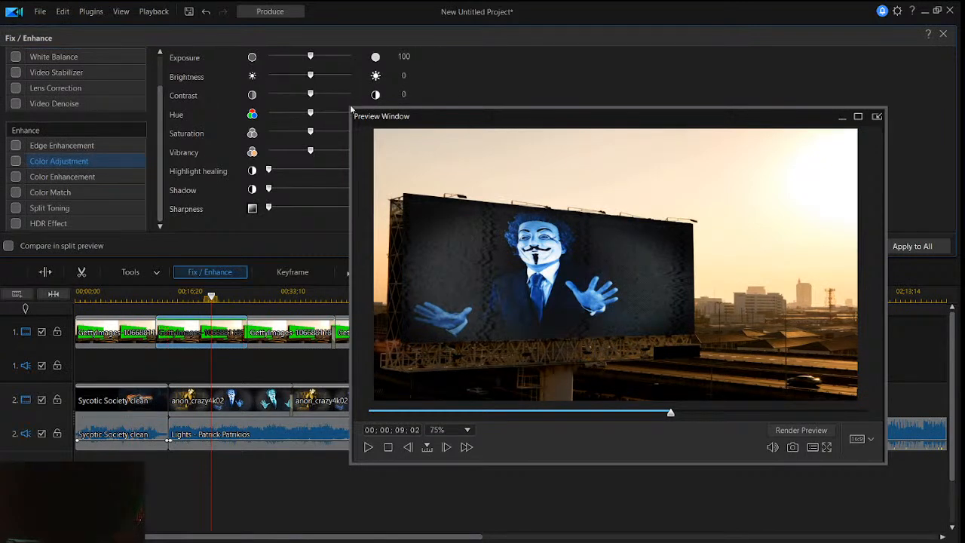
{"action": "left_click_drag", "start_coordinate": [350, 104], "coordinate": [540, 98]}
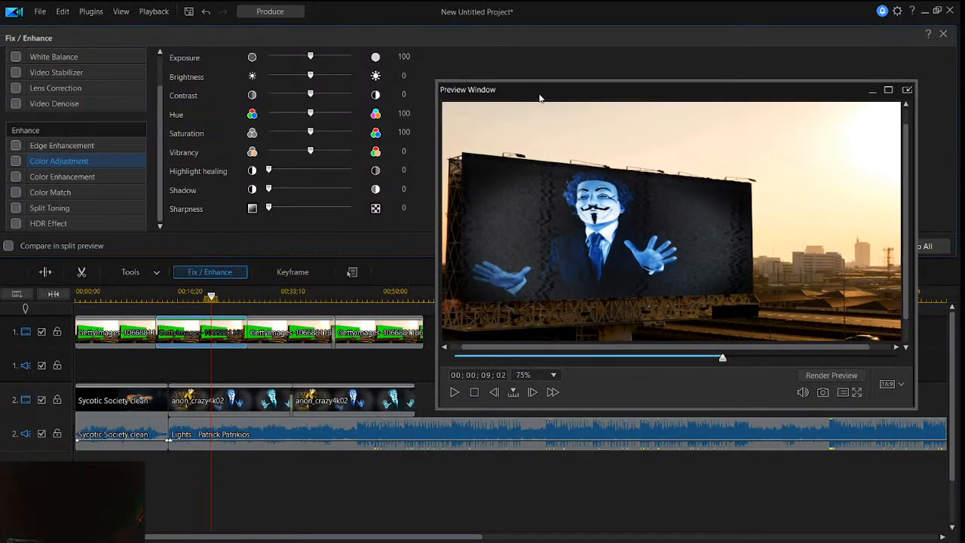
{"action": "left_click_drag", "start_coordinate": [311, 56], "coordinate": [329, 55]}
{"action": "left_click", "coordinate": [329, 58]}
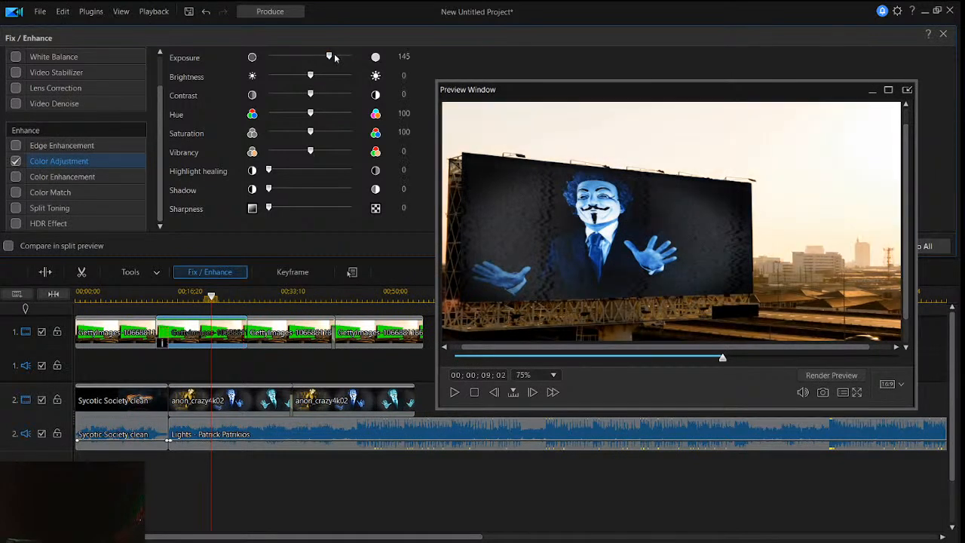
{"action": "left_click_drag", "start_coordinate": [329, 55], "coordinate": [336, 119]}
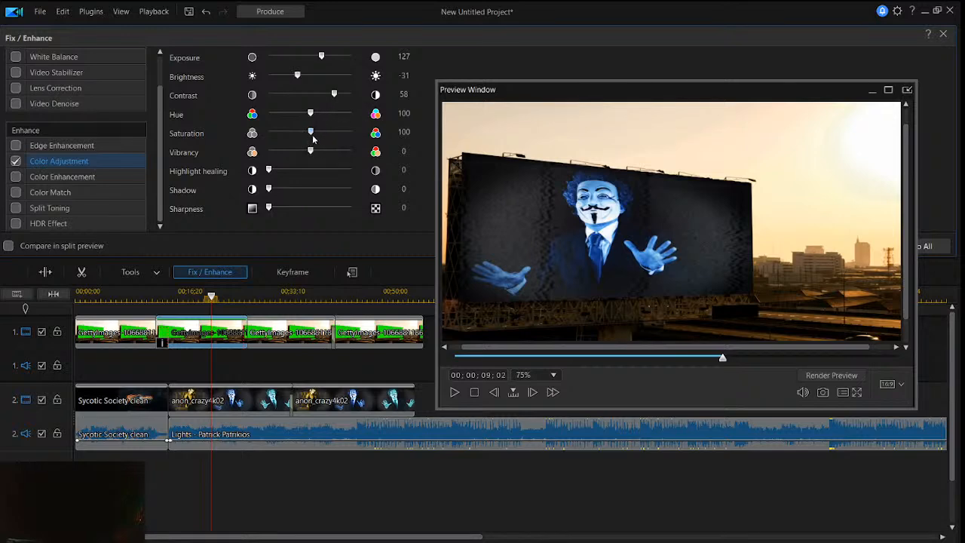
- Set the billboard clip's Color Adjustment to Exposure 46, Brightness -53, Contrast 59, Hue 74, Saturation 171, Shadow 15 and Sharpness 28
{"action": "left_click_drag", "start_coordinate": [311, 135], "coordinate": [341, 132]}
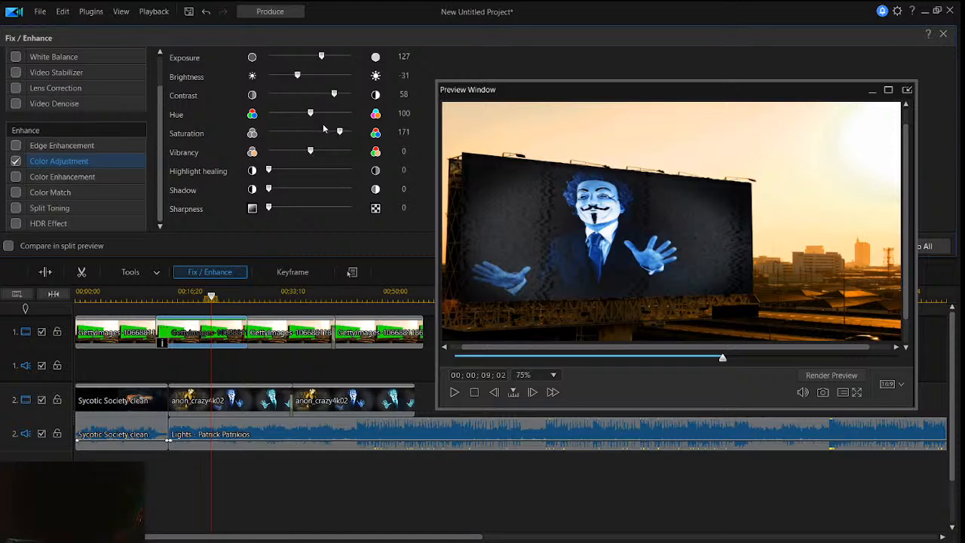
{"action": "left_click_drag", "start_coordinate": [311, 118], "coordinate": [277, 123]}
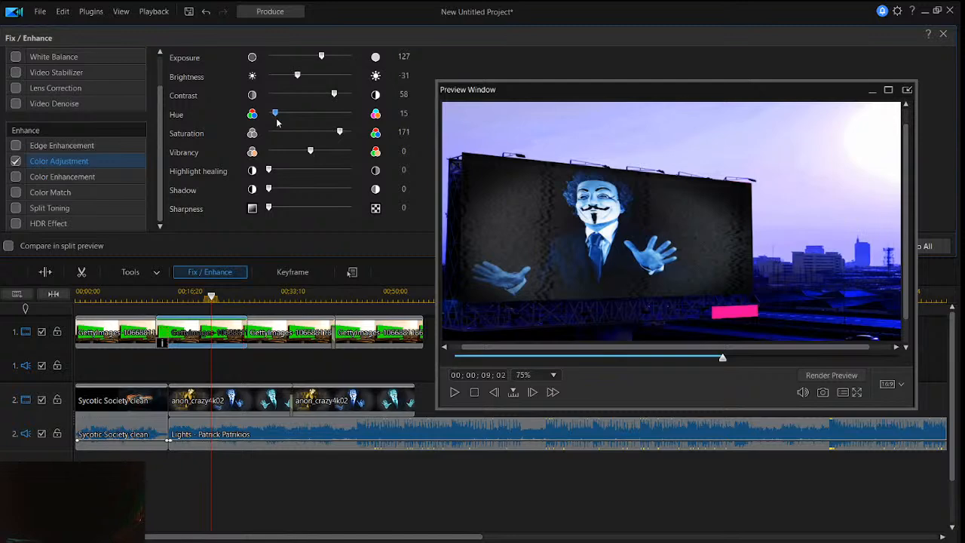
{"action": "left_click_drag", "start_coordinate": [279, 122], "coordinate": [280, 121]}
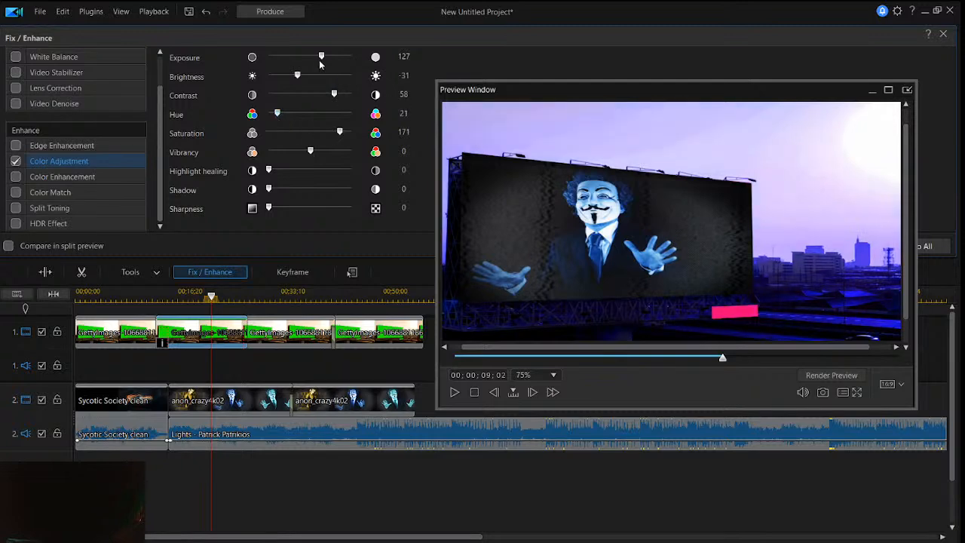
{"action": "left_click_drag", "start_coordinate": [321, 57], "coordinate": [285, 80]}
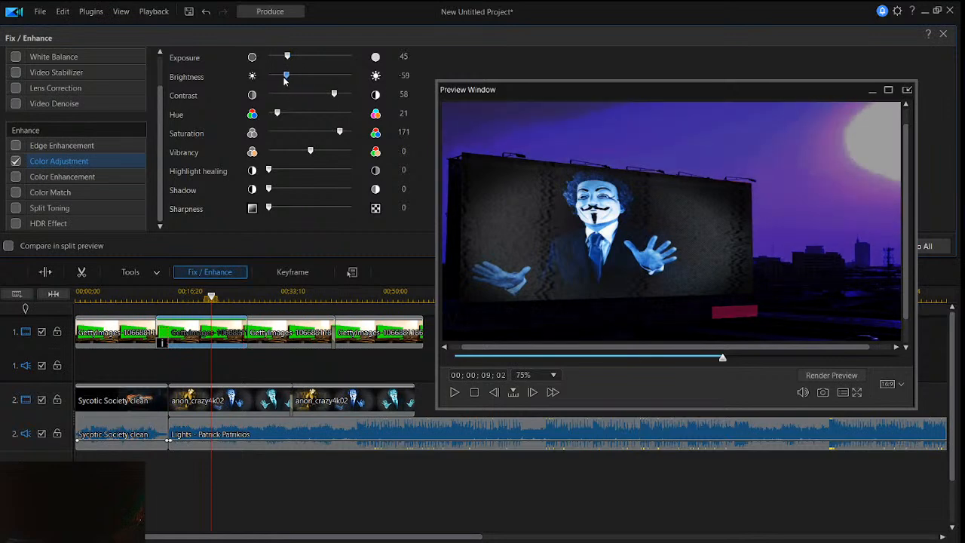
{"action": "left_click_drag", "start_coordinate": [284, 81], "coordinate": [289, 62]}
{"action": "mouse_move", "coordinate": [333, 95]}
{"action": "left_mouse_down"}
{"action": "mouse_move", "coordinate": [282, 108]}
{"action": "mouse_move", "coordinate": [280, 95]}
{"action": "mouse_move", "coordinate": [353, 97]}
{"action": "mouse_move", "coordinate": [335, 96]}
{"action": "left_mouse_up"}
{"action": "mouse_move", "coordinate": [268, 188]}
{"action": "left_mouse_down"}
{"action": "mouse_move", "coordinate": [345, 193]}
{"action": "mouse_move", "coordinate": [283, 191]}
{"action": "mouse_move", "coordinate": [316, 211]}
{"action": "mouse_move", "coordinate": [279, 212]}
{"action": "left_mouse_up"}
{"action": "left_click_drag", "start_coordinate": [276, 114], "coordinate": [298, 116]}
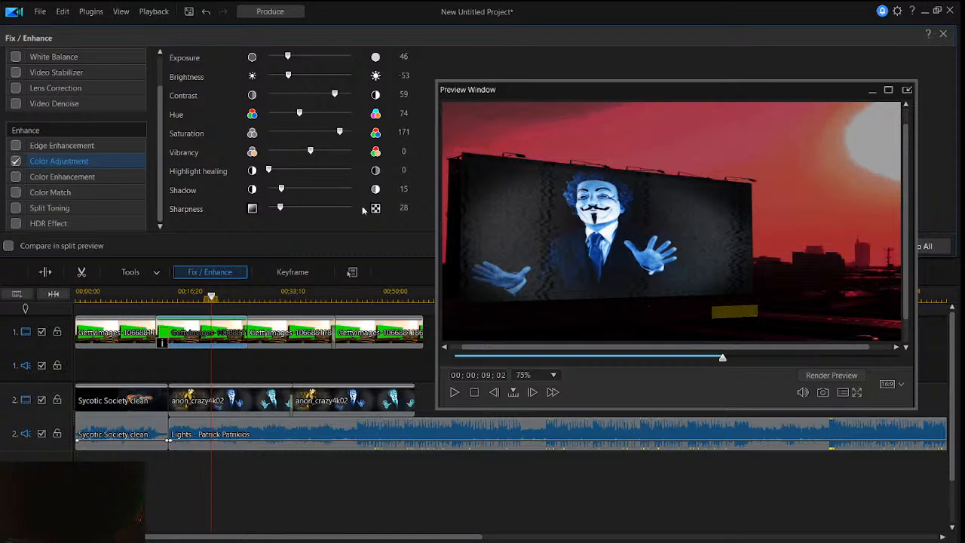
- Refine the billboard clip's Color Adjustment to Saturation 112, Hue 91, Contrast 24, Brightness 1 and Exposure 35
{"action": "left_click_drag", "start_coordinate": [340, 133], "coordinate": [315, 136]}
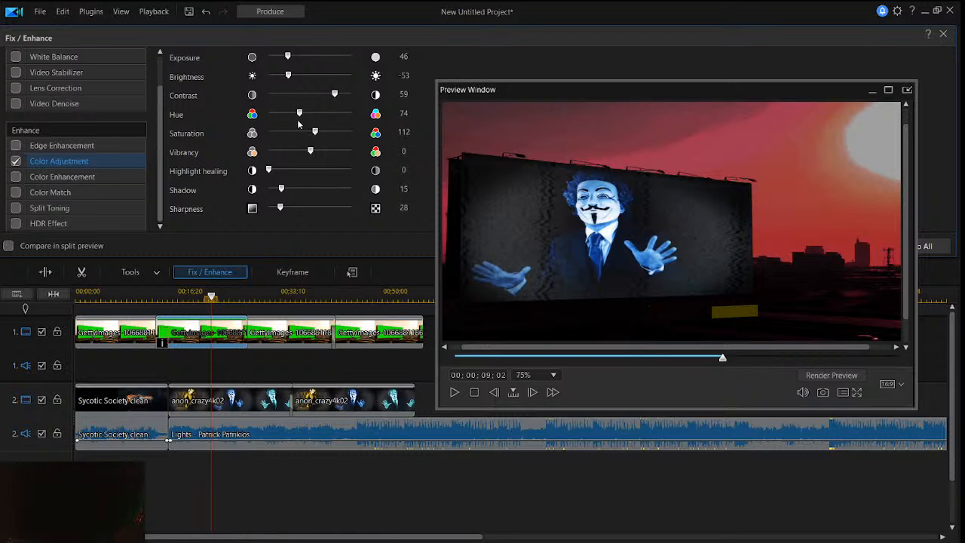
{"action": "mouse_move", "coordinate": [300, 114]}
{"action": "left_mouse_down"}
{"action": "mouse_move", "coordinate": [346, 114]}
{"action": "mouse_move", "coordinate": [298, 120]}
{"action": "mouse_move", "coordinate": [306, 121]}
{"action": "left_mouse_up"}
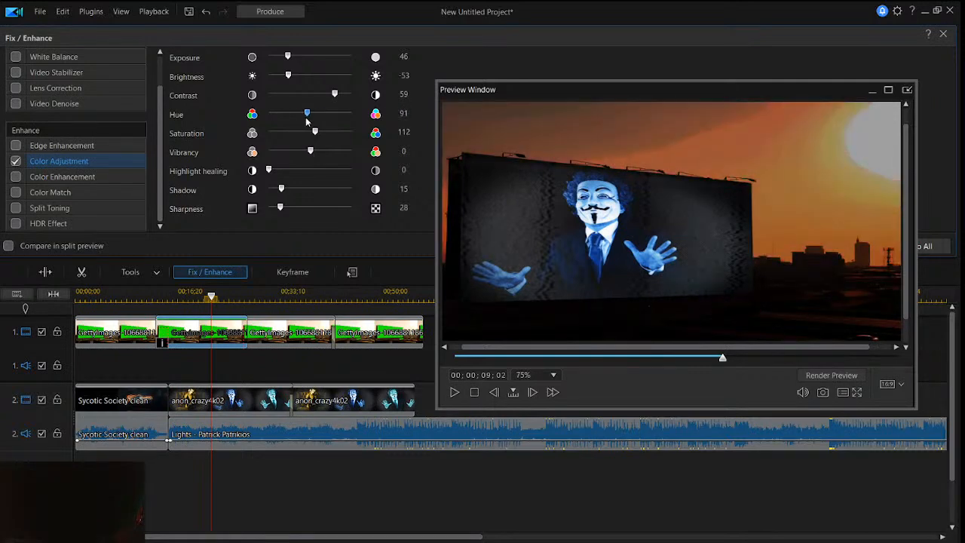
{"action": "left_click_drag", "start_coordinate": [337, 94], "coordinate": [315, 101]}
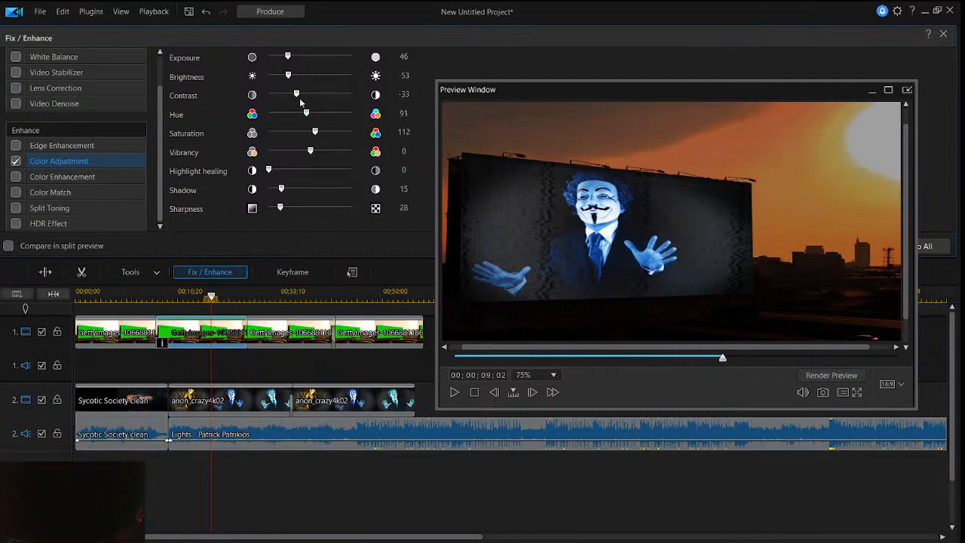
{"action": "left_click_drag", "start_coordinate": [300, 99], "coordinate": [340, 106]}
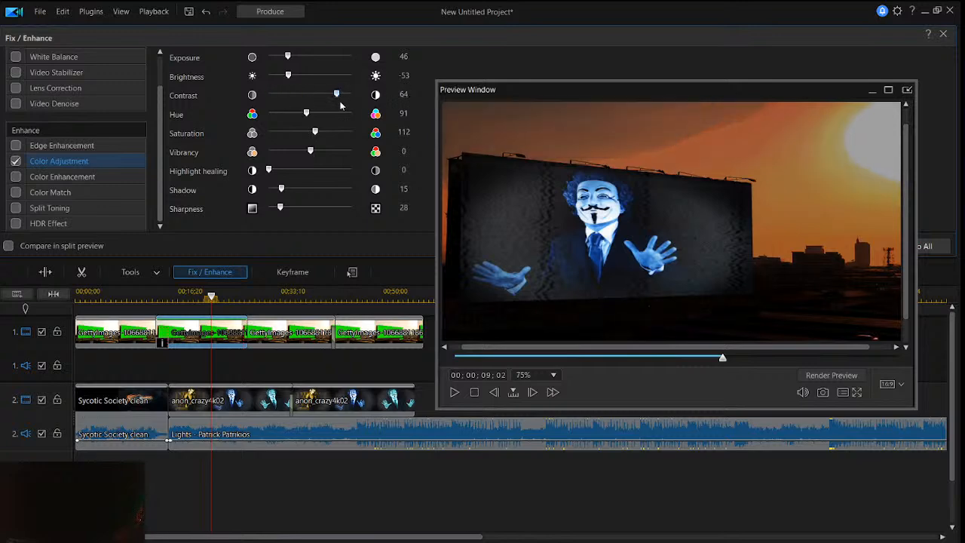
{"action": "left_click_drag", "start_coordinate": [337, 100], "coordinate": [314, 77]}
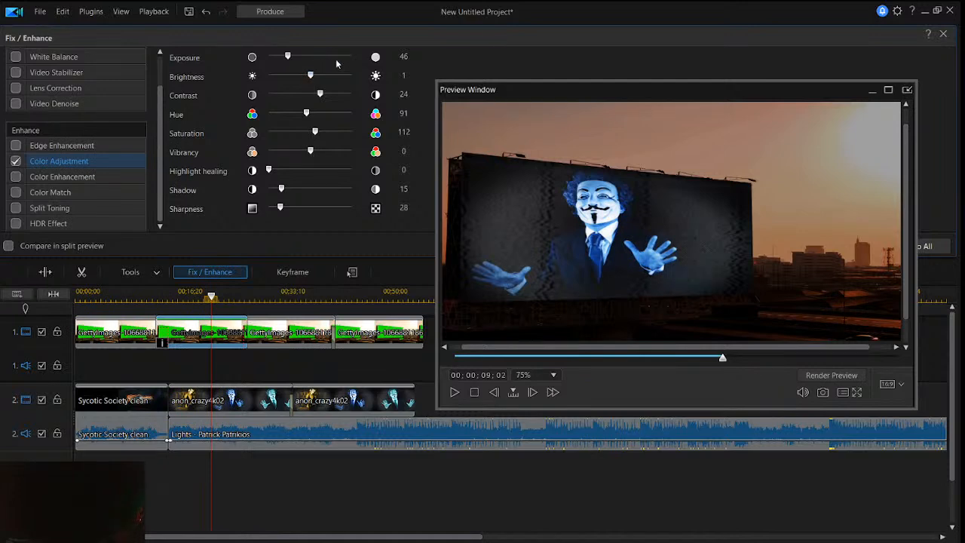
{"action": "left_click_drag", "start_coordinate": [288, 56], "coordinate": [282, 59]}
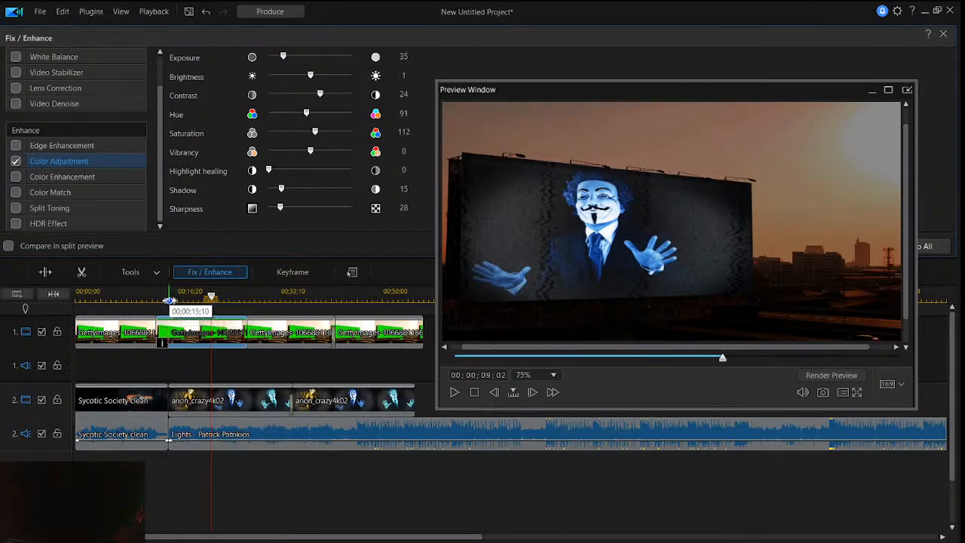
- Move the preview window out of the way and apply the color adjustment to all billboard clips
{"action": "left_click_drag", "start_coordinate": [713, 90], "coordinate": [689, 146]}
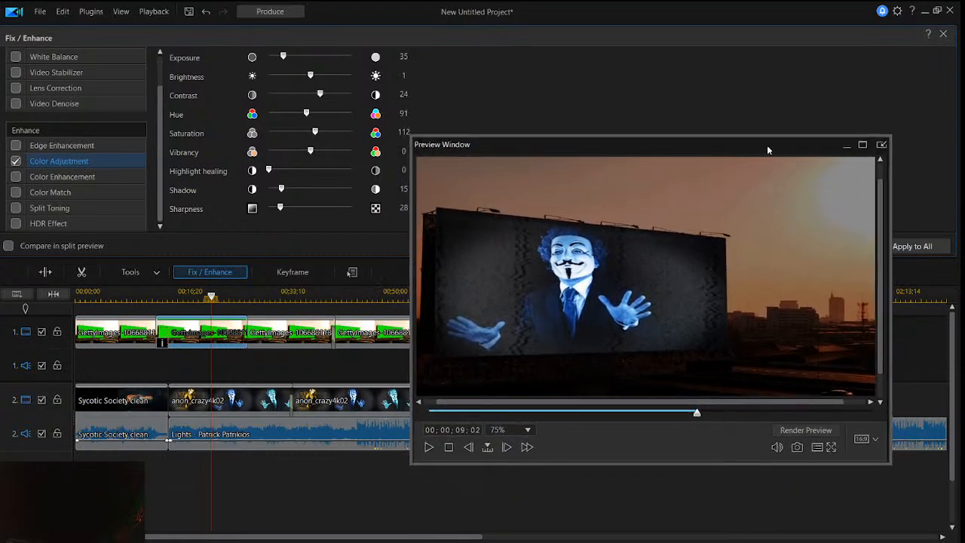
{"action": "left_click_drag", "start_coordinate": [770, 149], "coordinate": [679, 159]}
{"action": "left_click", "coordinate": [908, 248]}
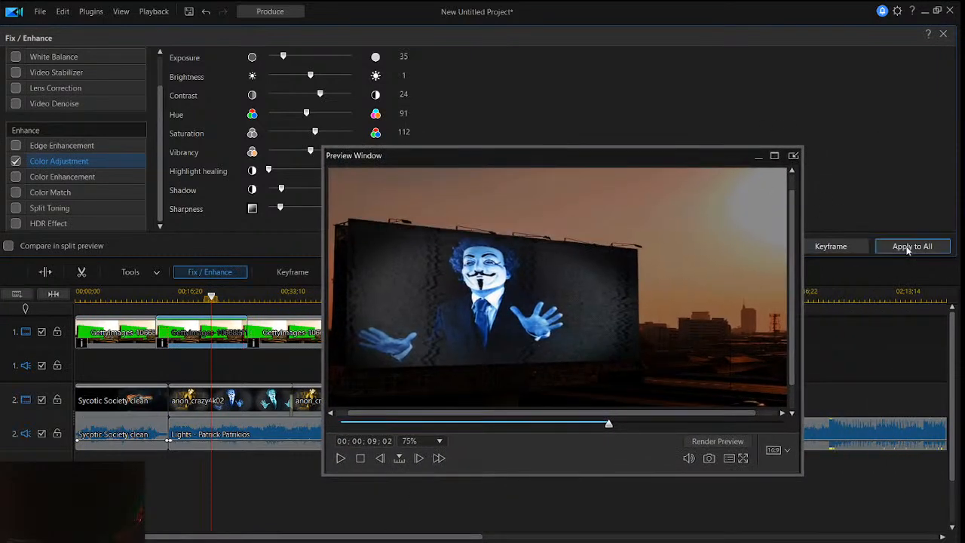
- Play back the timeline in an enlarged preview window to review the color-adjusted billboard clips
{"action": "left_click", "coordinate": [211, 297]}
{"action": "left_click_drag", "start_coordinate": [211, 297], "coordinate": [172, 302]}
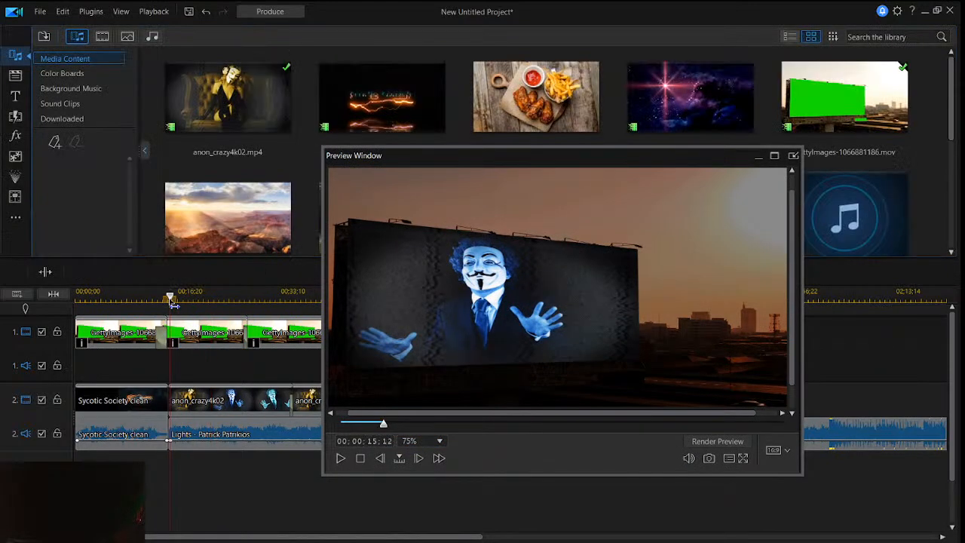
{"action": "left_click", "coordinate": [204, 332]}
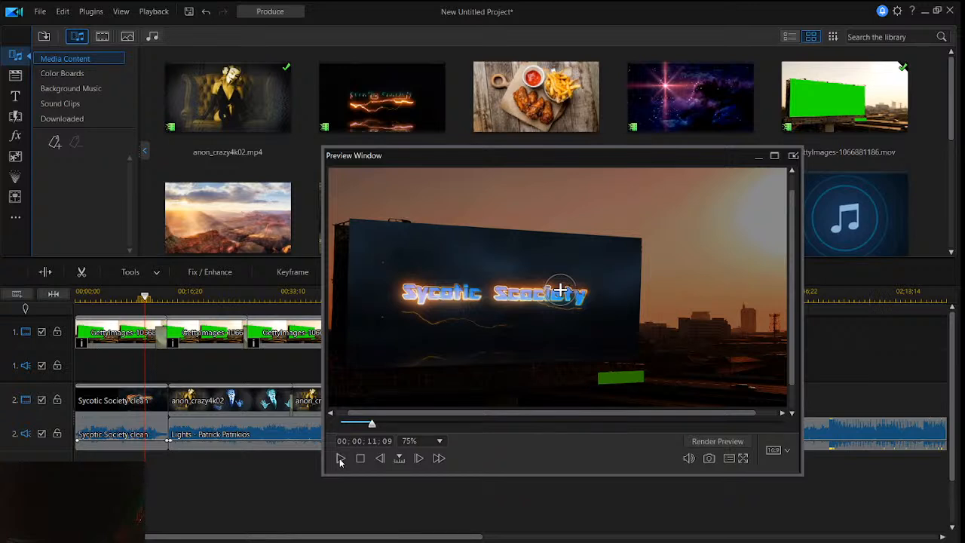
{"action": "left_click", "coordinate": [340, 459]}
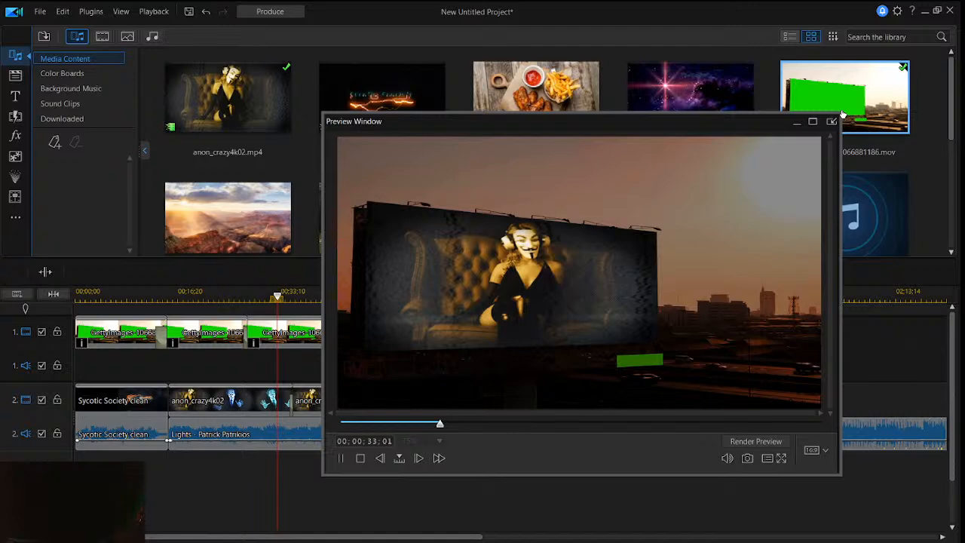
{"action": "left_click_drag", "start_coordinate": [842, 113], "coordinate": [869, 91]}
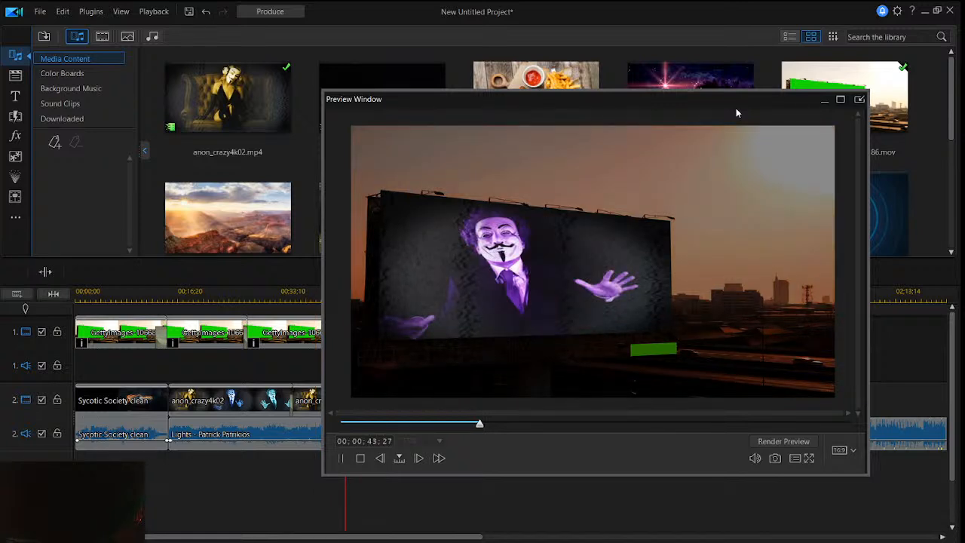
{"action": "left_click", "coordinate": [219, 295]}
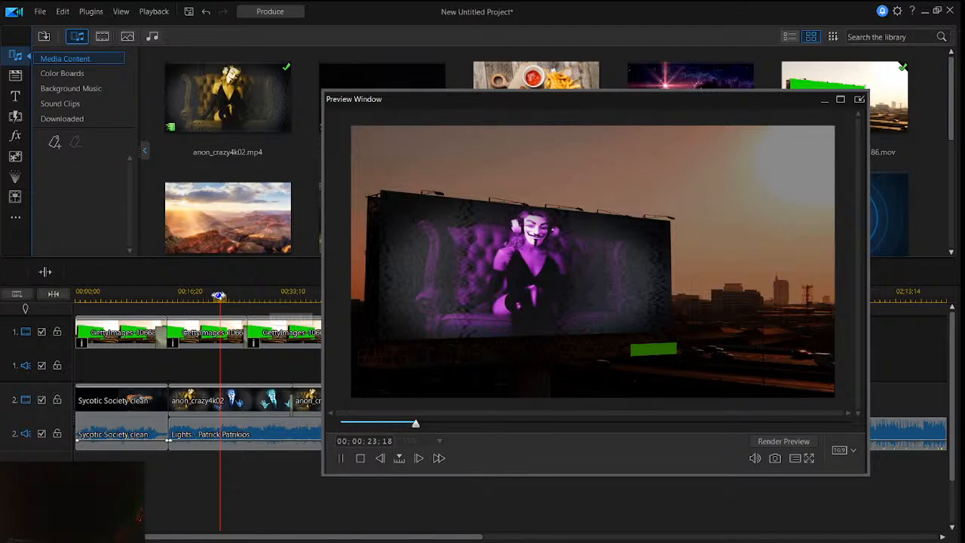
- Try to overlap the later billboard clips on the first video track with a crossfade
{"action": "left_click", "coordinate": [327, 395]}
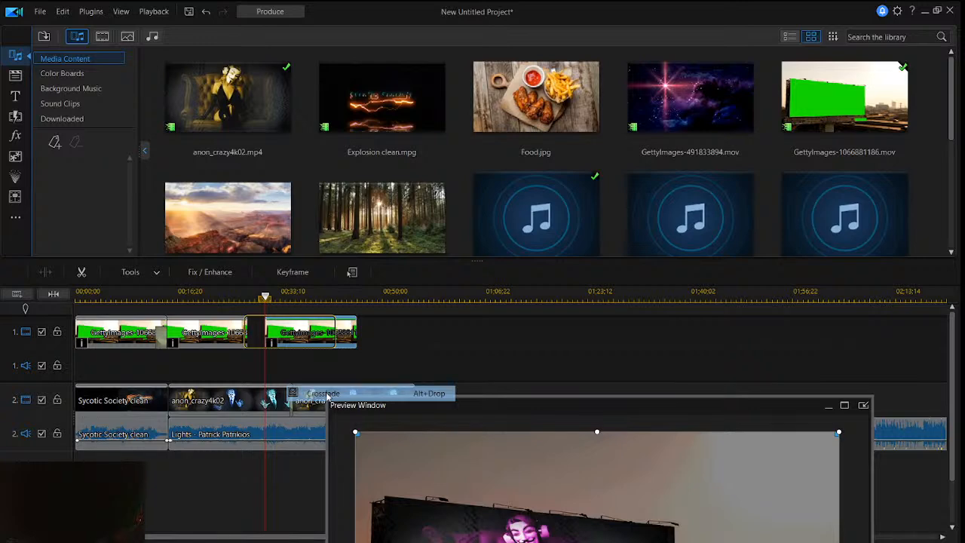
{"action": "left_click_drag", "start_coordinate": [326, 396], "coordinate": [360, 326]}
{"action": "right_click", "coordinate": [361, 326]}
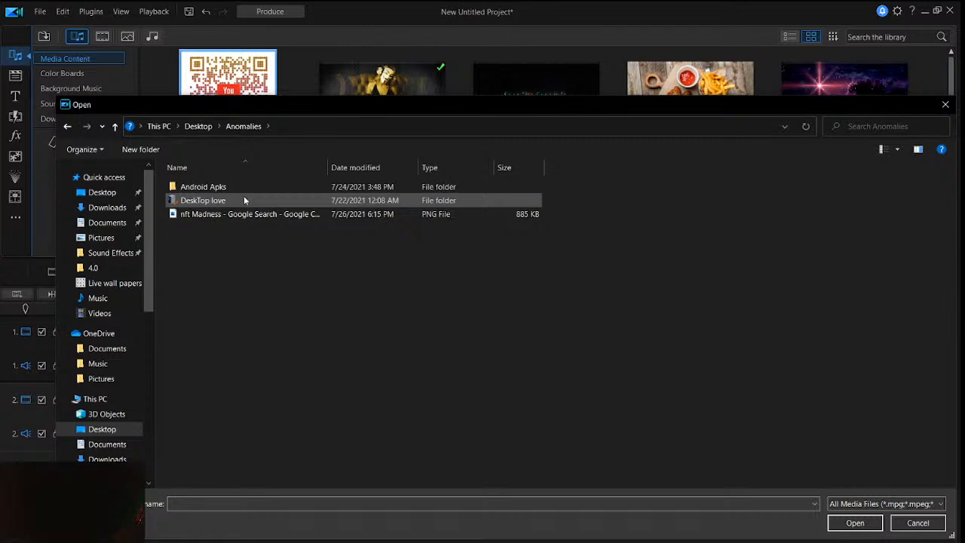
- Browse the Live wall papers folder inside DeskTop love for a clip to import
{"action": "double_click", "coordinate": [243, 199]}
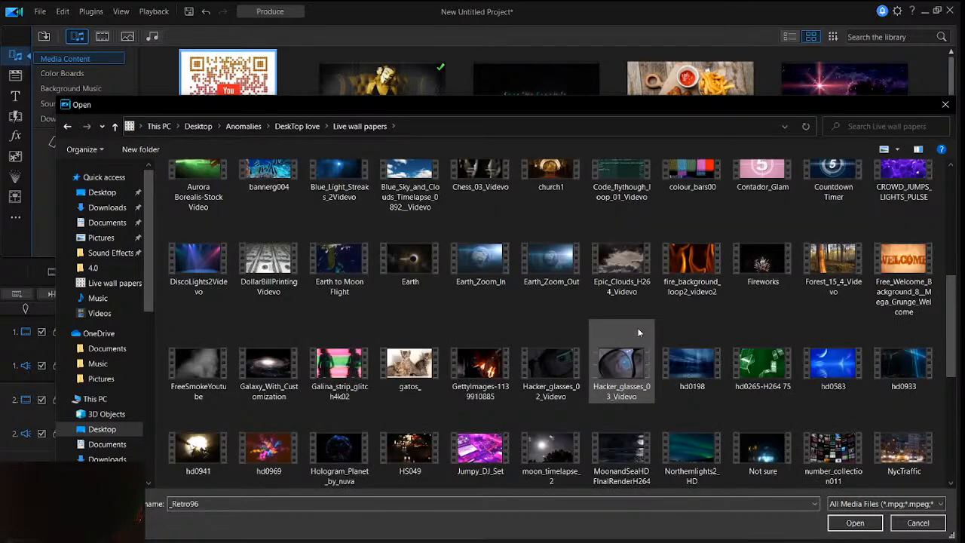
{"action": "scroll", "coordinate": [640, 329], "scroll_direction": "up", "scroll_amount": 3}
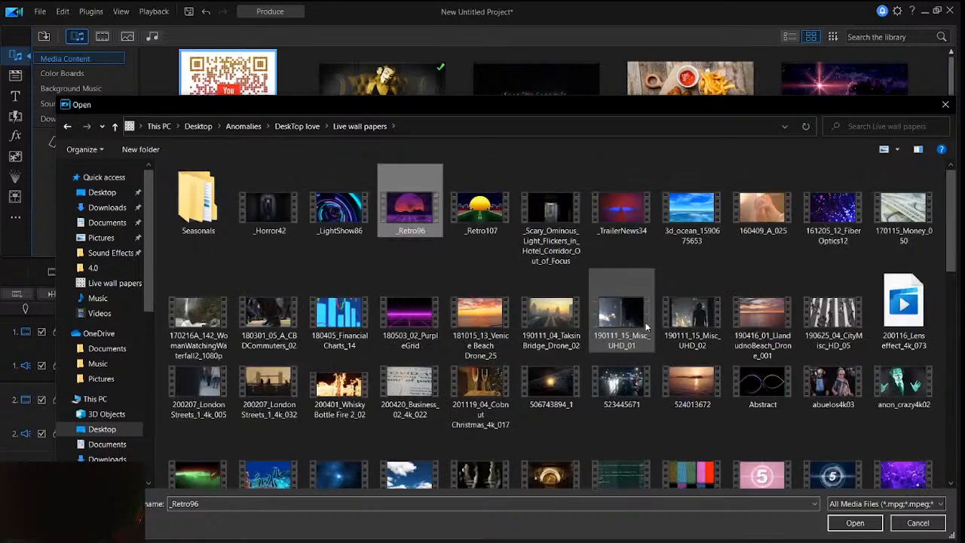
{"action": "scroll", "coordinate": [547, 345], "scroll_direction": "down", "scroll_amount": 5}
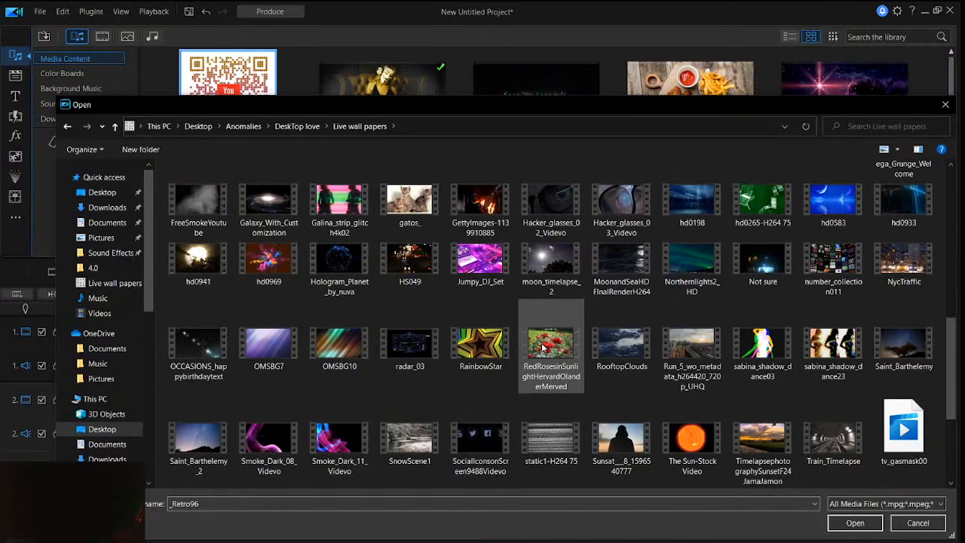
{"action": "scroll", "coordinate": [339, 324], "scroll_direction": "up", "scroll_amount": 5}
{"action": "left_click", "coordinate": [102, 194]}
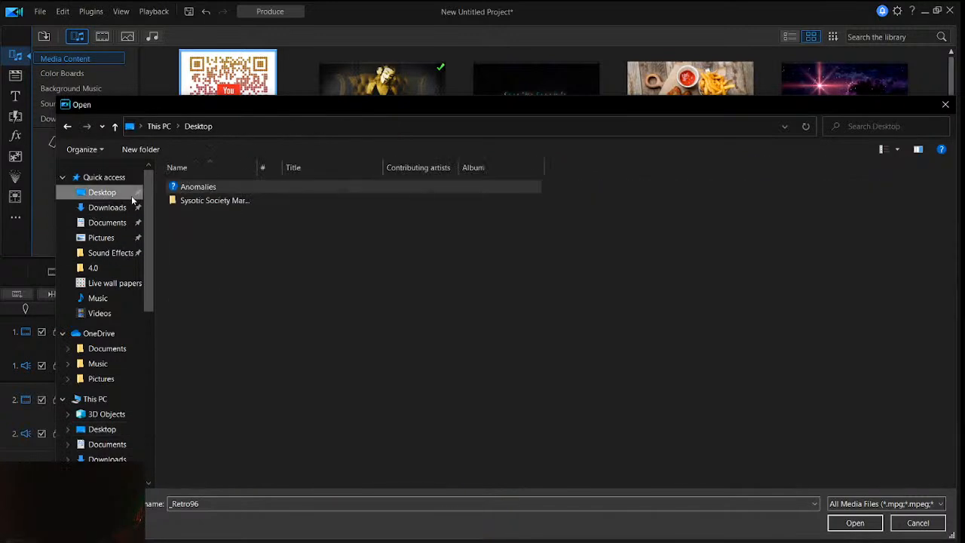
{"action": "double_click", "coordinate": [188, 184]}
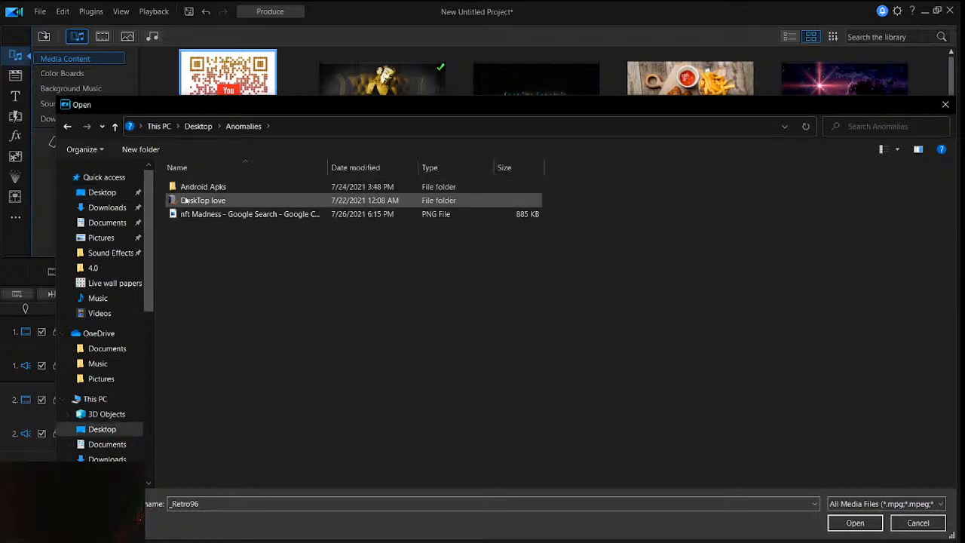
- Import the 3D_Numbers_Countdown_1_Green__Videvo clip from the PIP Objects folder in Pictures into the media library
{"action": "left_click", "coordinate": [90, 238]}
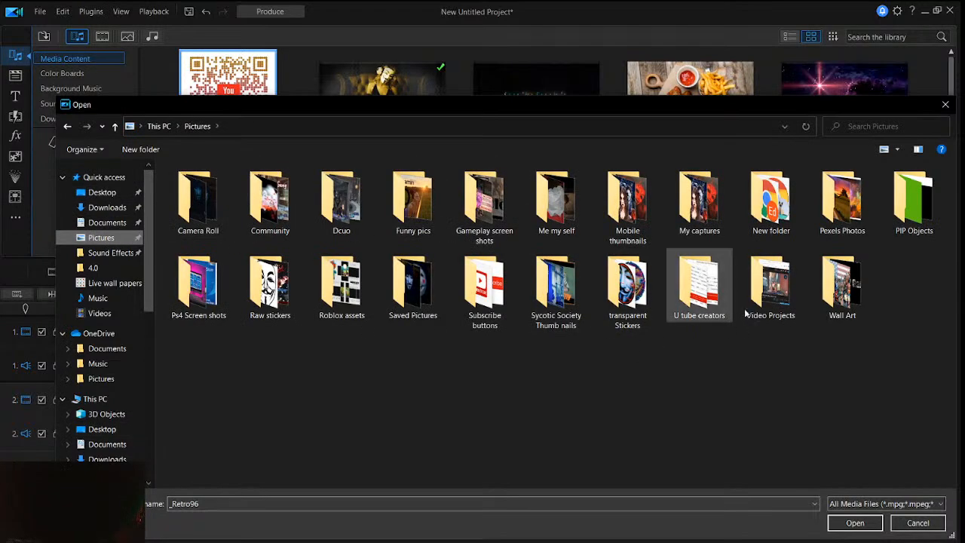
{"action": "double_click", "coordinate": [908, 199]}
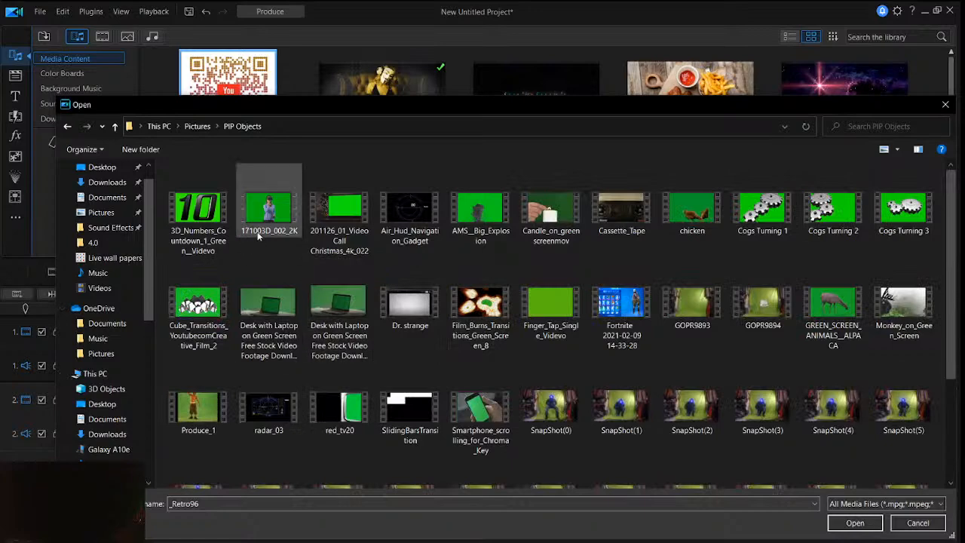
{"action": "left_click", "coordinate": [199, 212]}
{"action": "left_click", "coordinate": [855, 523]}
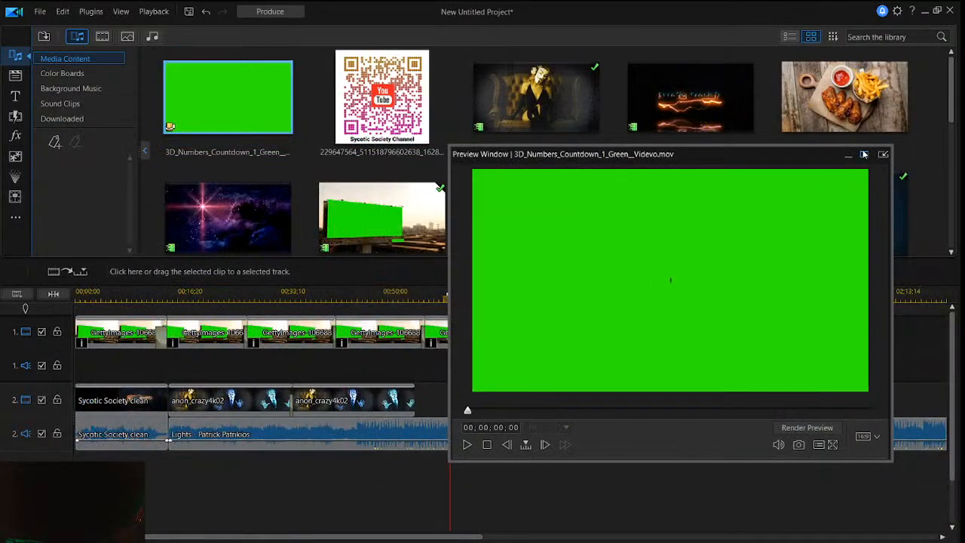
- Preview the green-screen countdown clip, place it on the third track starting at 00;00;15;05, and play it in the timeline
{"action": "left_click", "coordinate": [466, 445]}
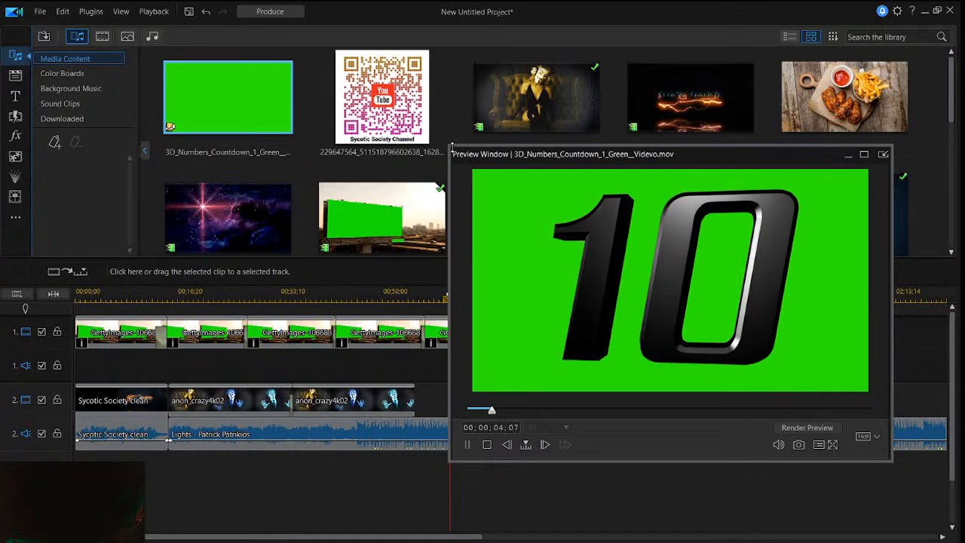
{"action": "left_click_drag", "start_coordinate": [453, 153], "coordinate": [571, 153]}
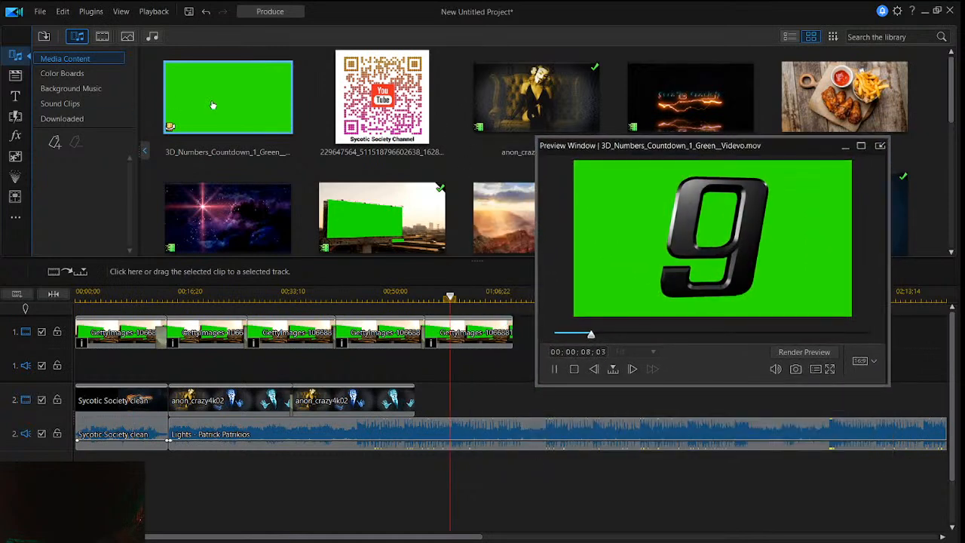
{"action": "left_click_drag", "start_coordinate": [226, 102], "coordinate": [169, 482]}
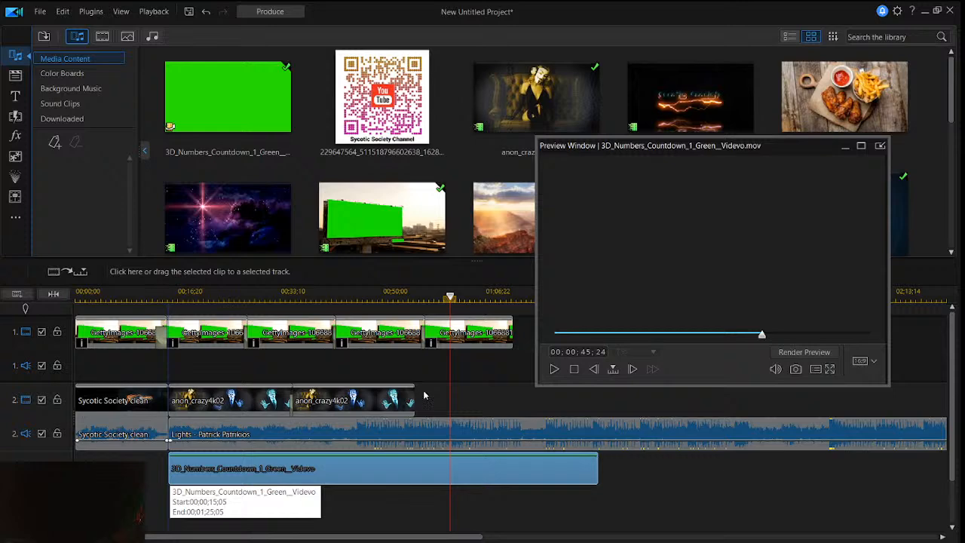
{"action": "left_click", "coordinate": [554, 369]}
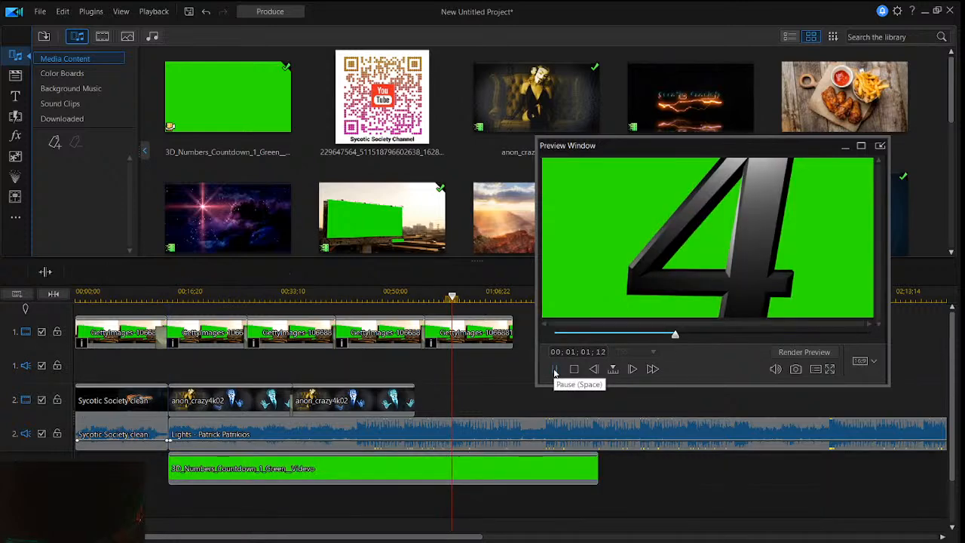
{"action": "left_click", "coordinate": [554, 369]}
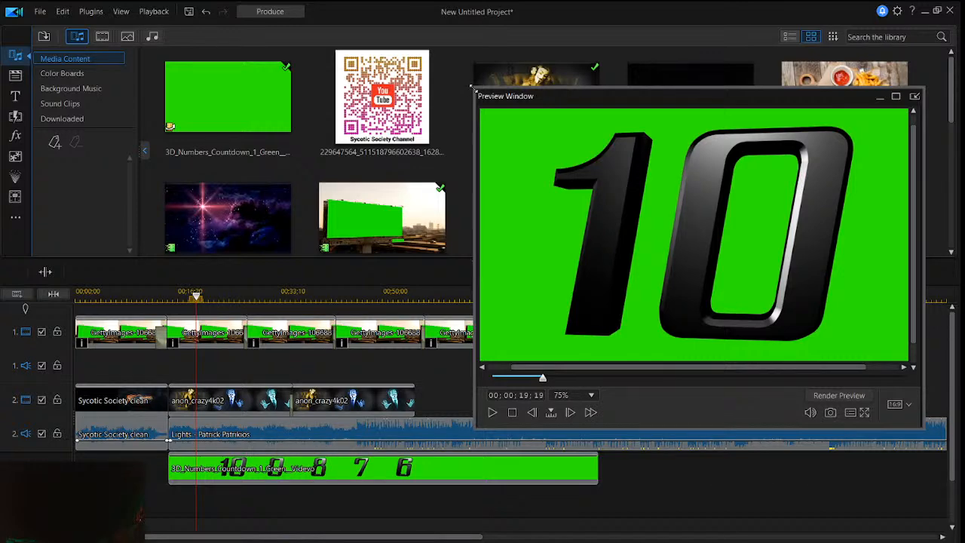
- Enlarge the preview window and scale the countdown clip down proportionally around its center to a little over half the frame width
{"action": "left_click_drag", "start_coordinate": [472, 88], "coordinate": [380, 35]}
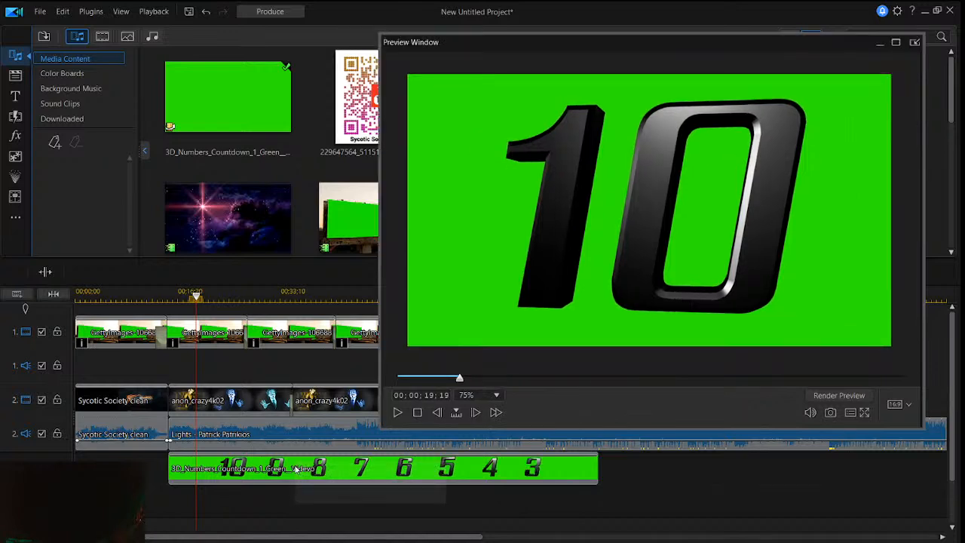
{"action": "left_click", "coordinate": [296, 469]}
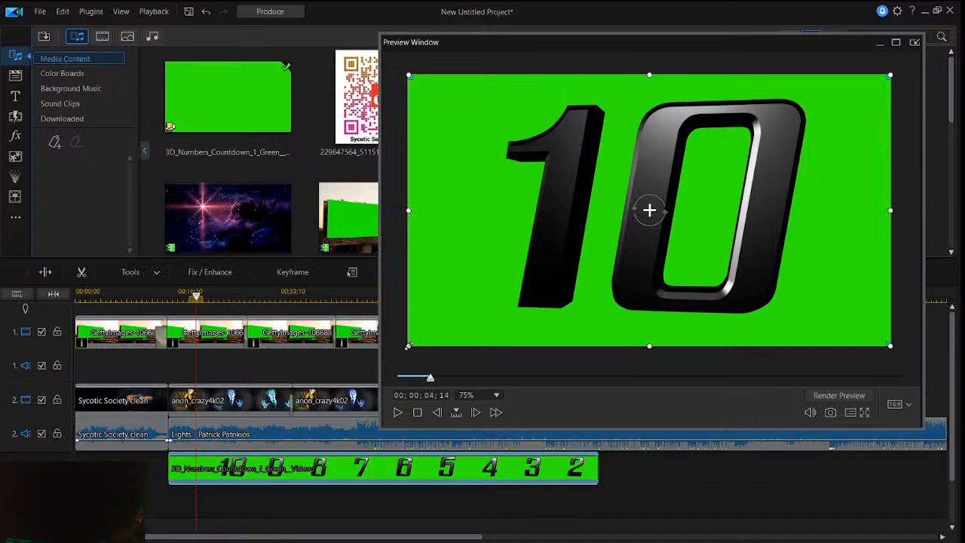
{"action": "left_click_drag", "start_coordinate": [409, 346], "coordinate": [508, 288]}
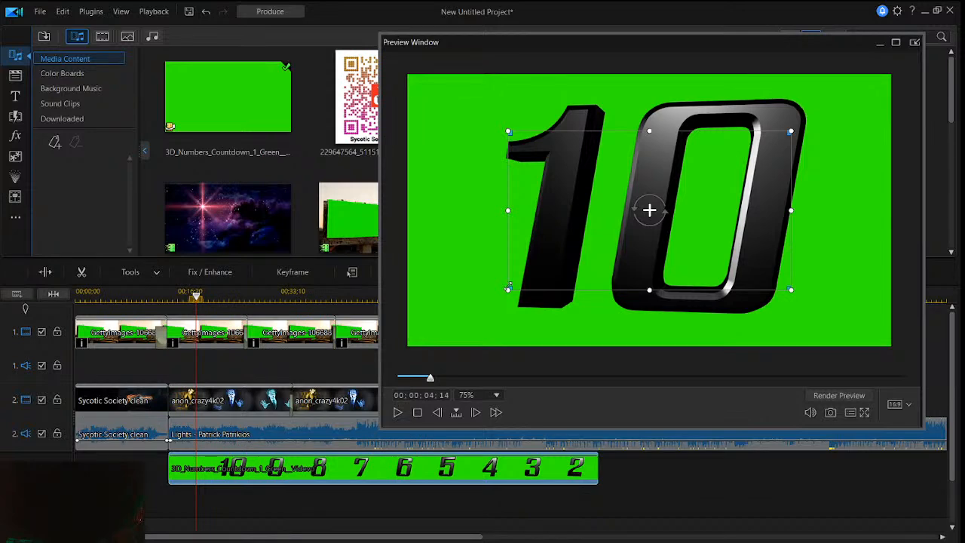
- Scale the countdown clip down to a little under half the frame width and move it beside the billboard
{"action": "left_click_drag", "start_coordinate": [508, 287], "coordinate": [536, 273]}
{"action": "left_click_drag", "start_coordinate": [707, 204], "coordinate": [823, 155]}
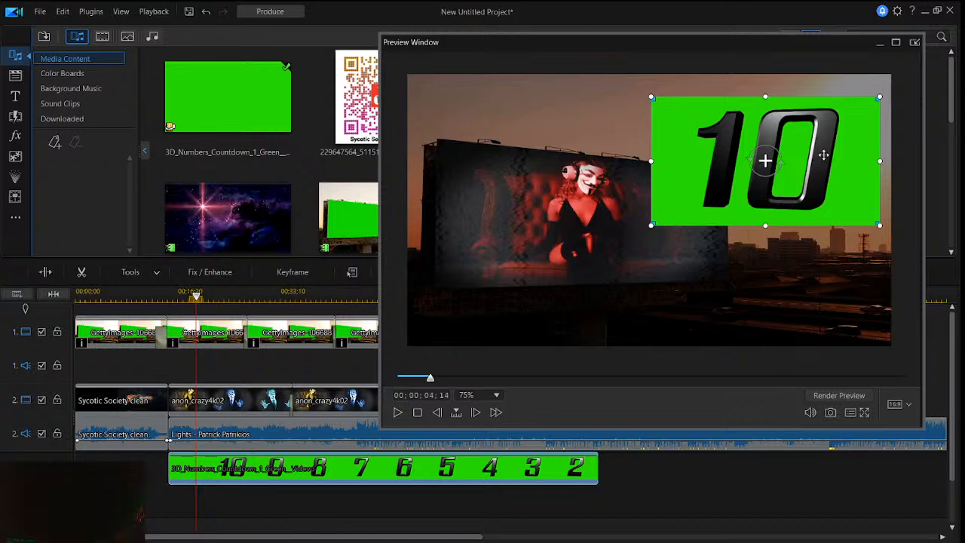
{"action": "left_click_drag", "start_coordinate": [823, 154], "coordinate": [795, 199]}
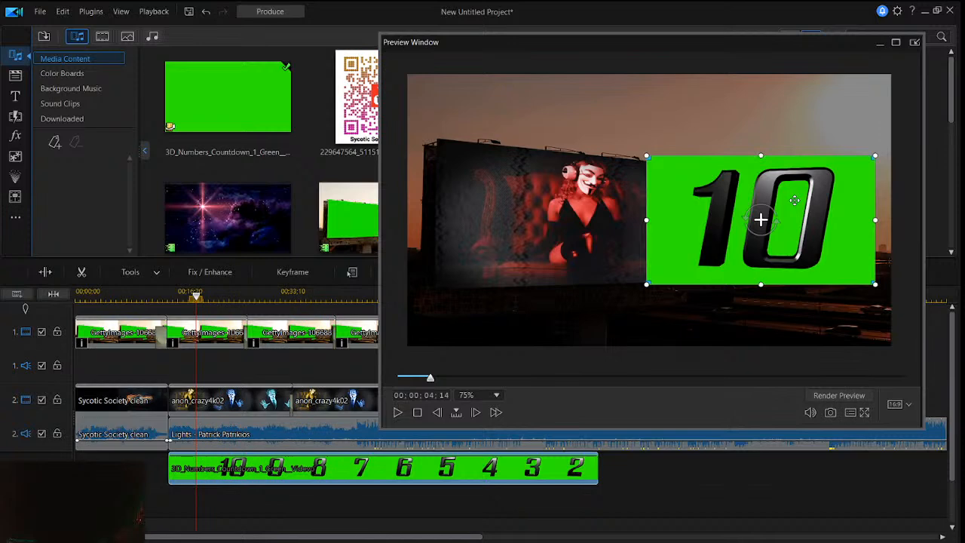
- Apply a chroma key in the PiP Designer that removes the countdown clip's green background, with color range 10 and denoise 20
{"action": "left_click", "coordinate": [152, 273]}
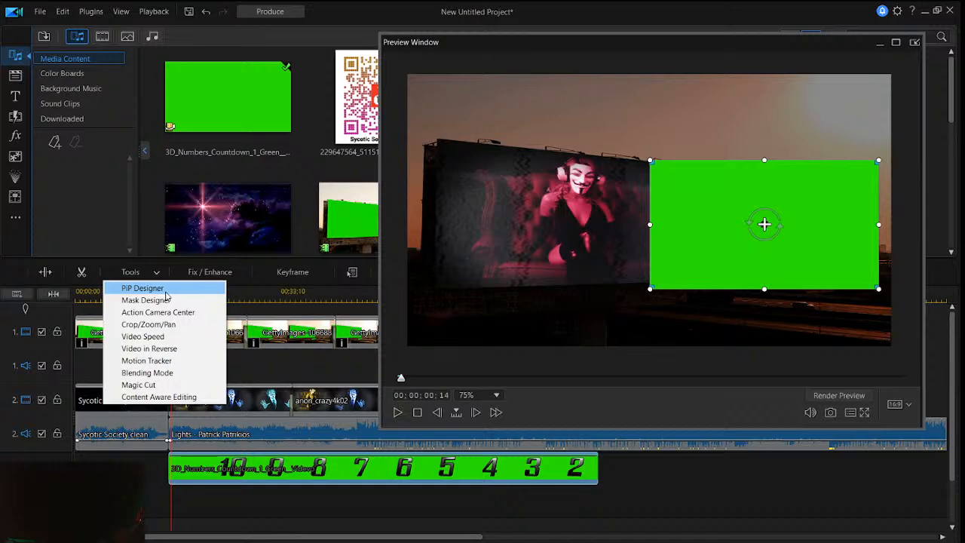
{"action": "left_click", "coordinate": [165, 291]}
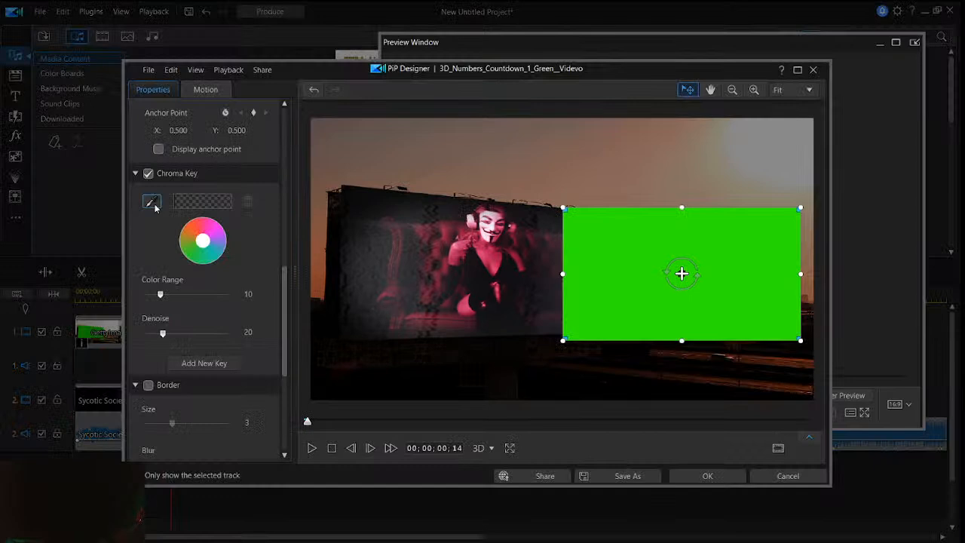
{"action": "left_click", "coordinate": [154, 204]}
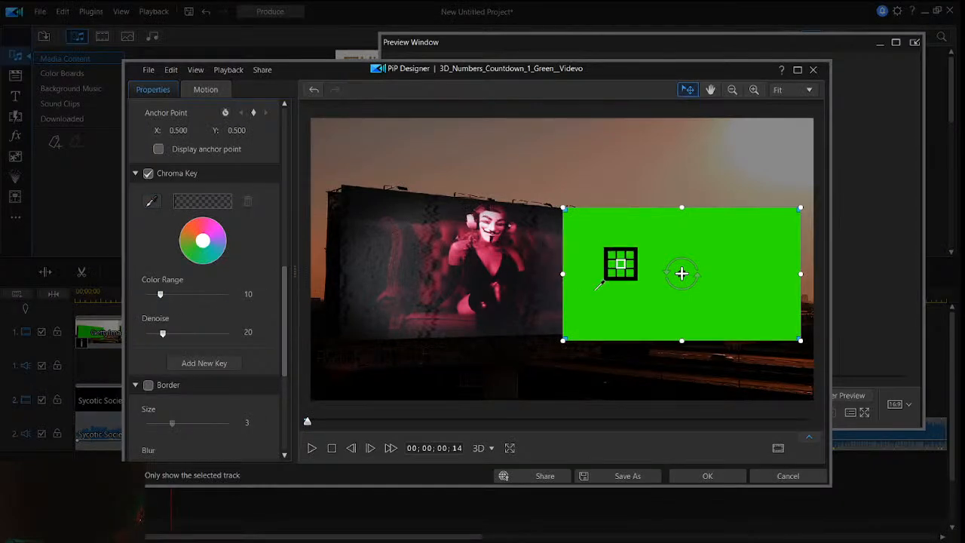
{"action": "left_click", "coordinate": [599, 291]}
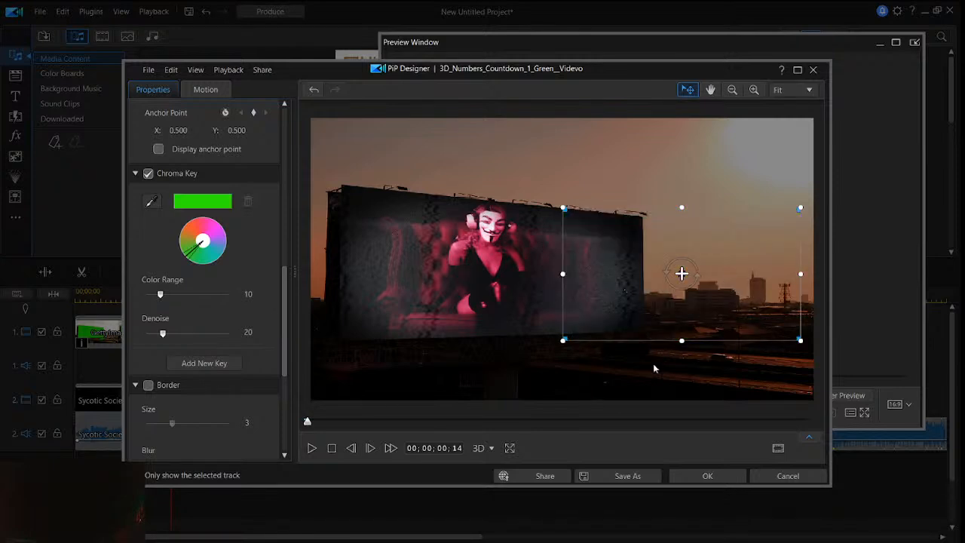
{"action": "left_click", "coordinate": [729, 477]}
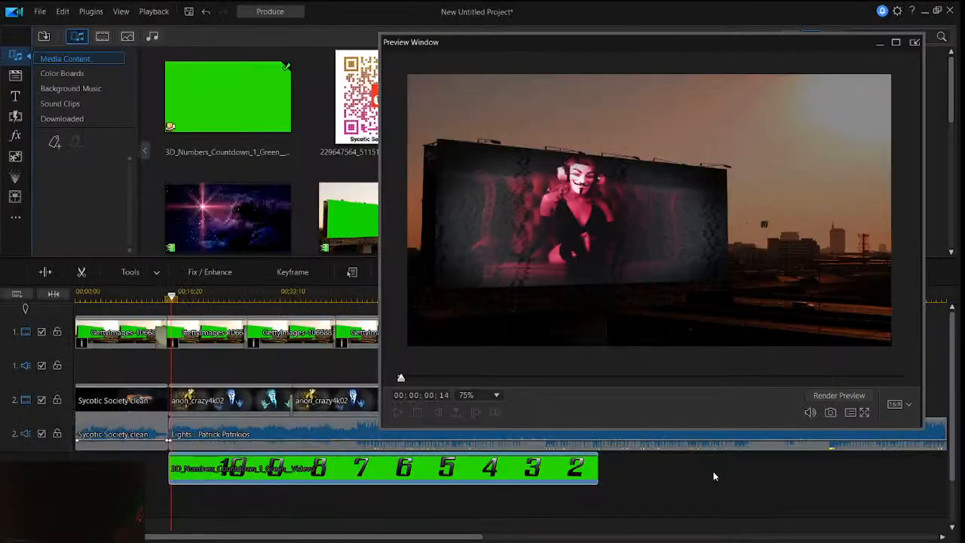
- Play the keyed countdown over the billboard footage, shrink the numbers slightly and shift them a bit farther from the billboard
{"action": "left_click", "coordinate": [166, 311]}
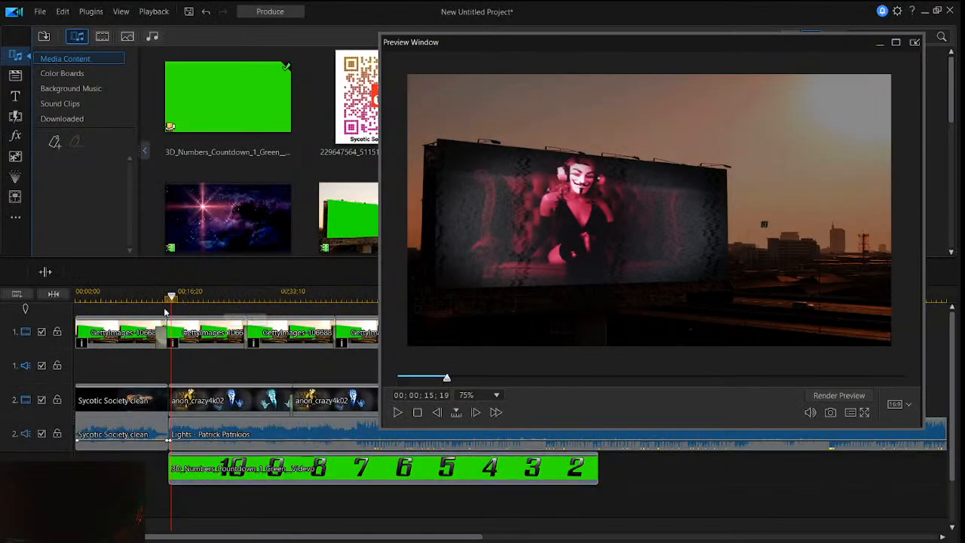
{"action": "left_click_drag", "start_coordinate": [493, 38], "coordinate": [453, 66]}
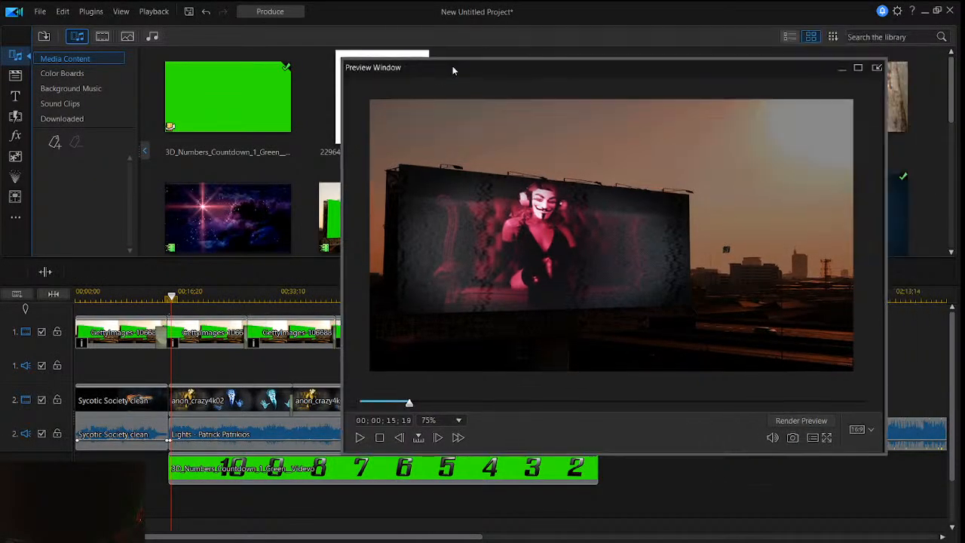
{"action": "left_click", "coordinate": [358, 443]}
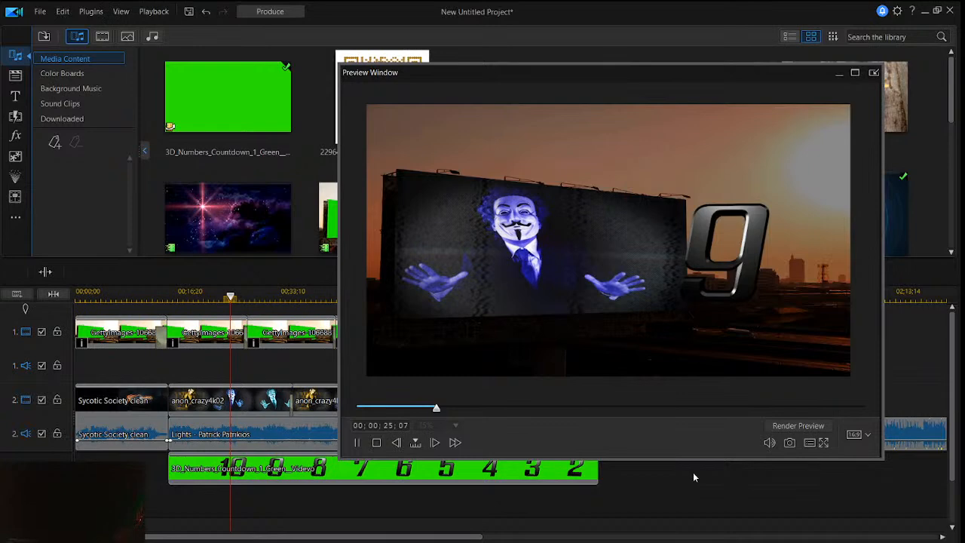
{"action": "left_click", "coordinate": [723, 255]}
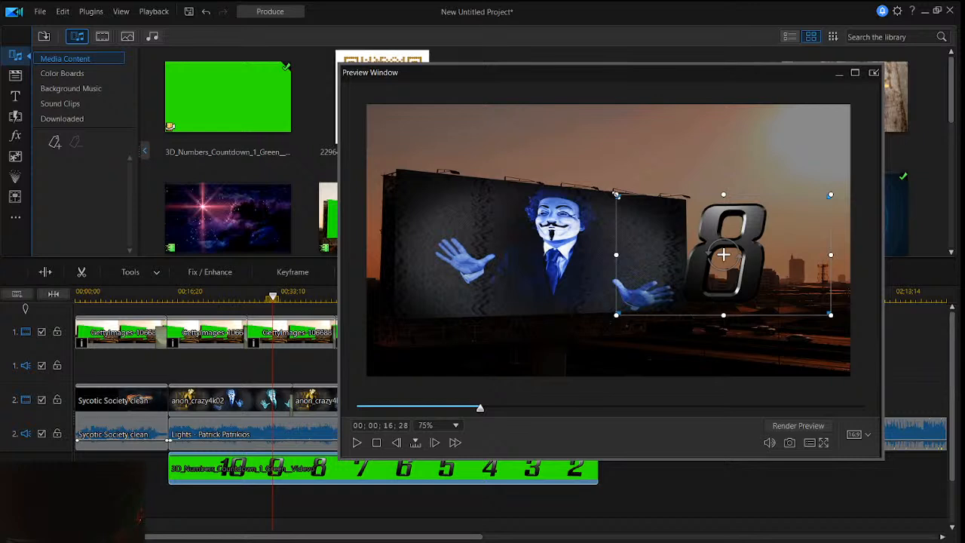
{"action": "left_click_drag", "start_coordinate": [723, 255], "coordinate": [740, 252]}
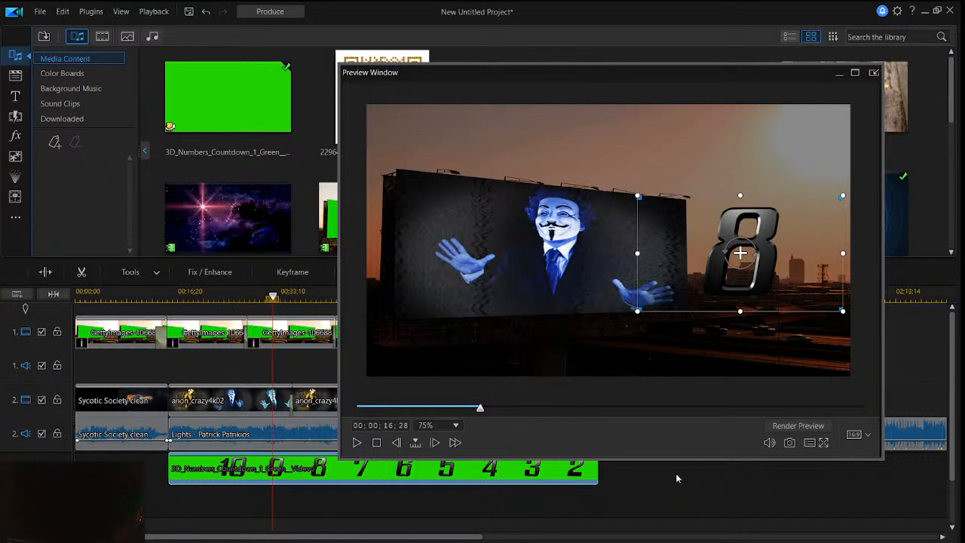
- Speed up the entire countdown clip by a multiplier of 5.610, for a new duration of 00;00;12;14
{"action": "left_click", "coordinate": [133, 271]}
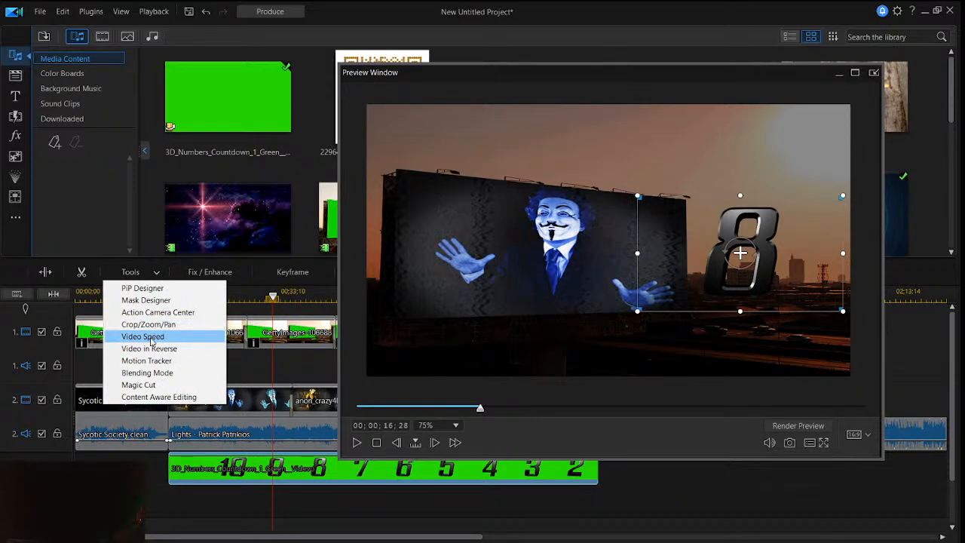
{"action": "left_click", "coordinate": [150, 336]}
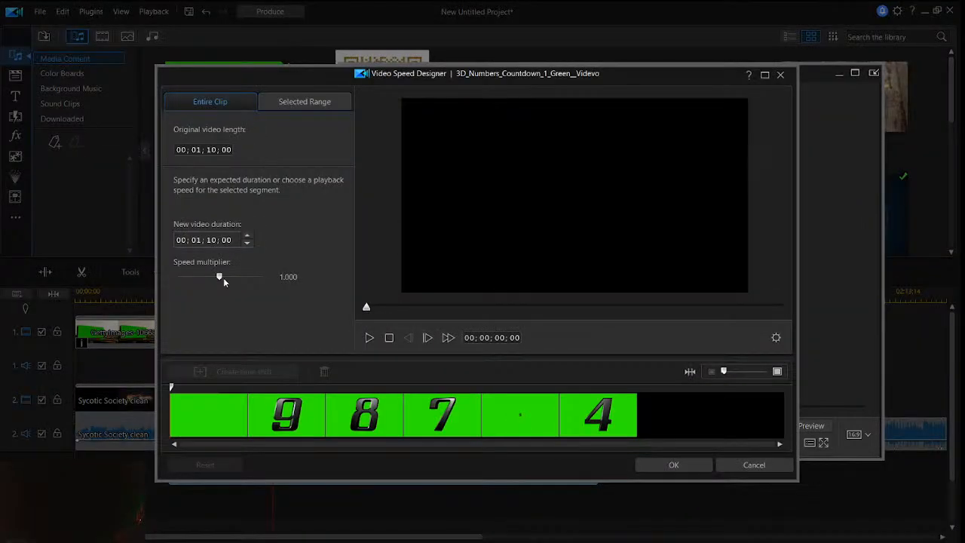
{"action": "mouse_move", "coordinate": [223, 280]}
{"action": "left_mouse_down"}
{"action": "mouse_move", "coordinate": [201, 277]}
{"action": "mouse_move", "coordinate": [232, 278]}
{"action": "left_mouse_up"}
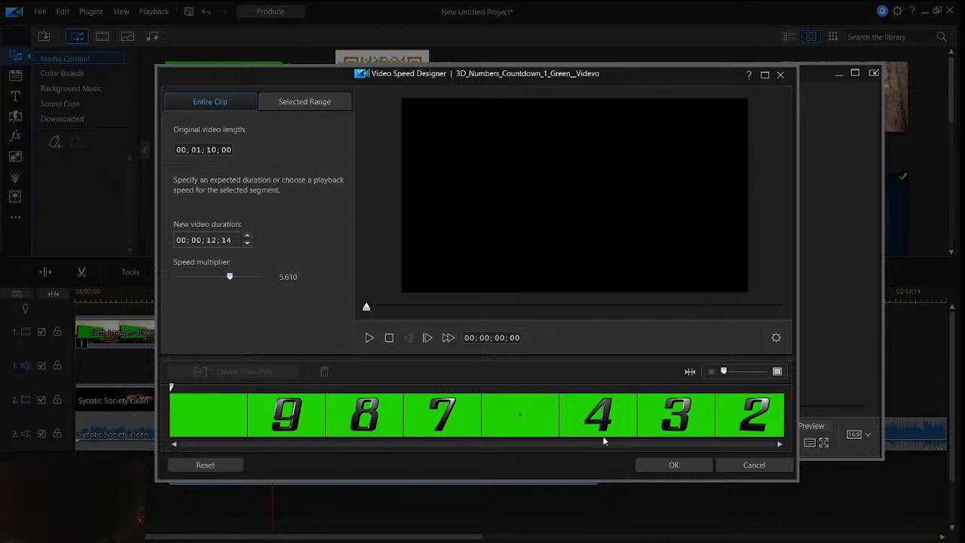
{"action": "left_click", "coordinate": [650, 462]}
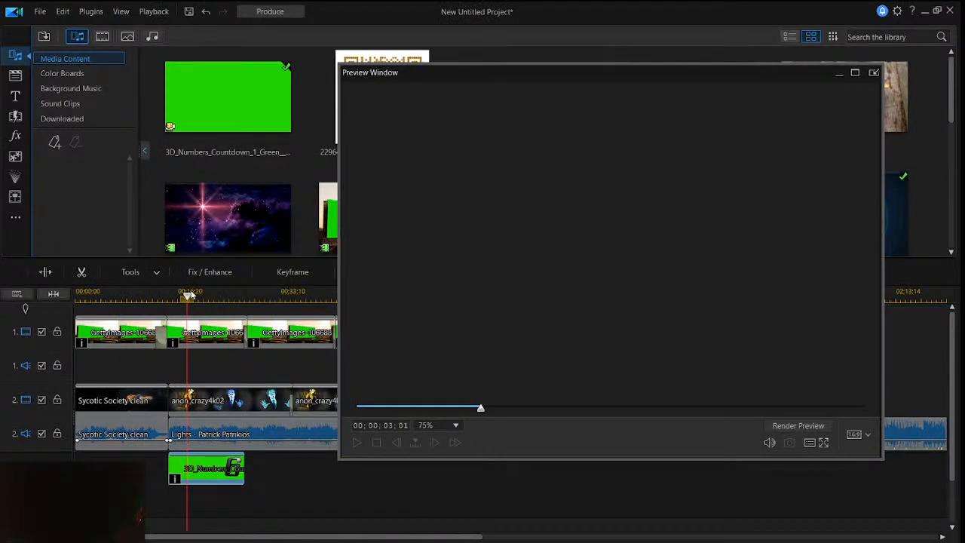
- Play the sped-up countdown from near its beginning to check its pace over the billboard
{"action": "left_click_drag", "start_coordinate": [189, 296], "coordinate": [178, 295]}
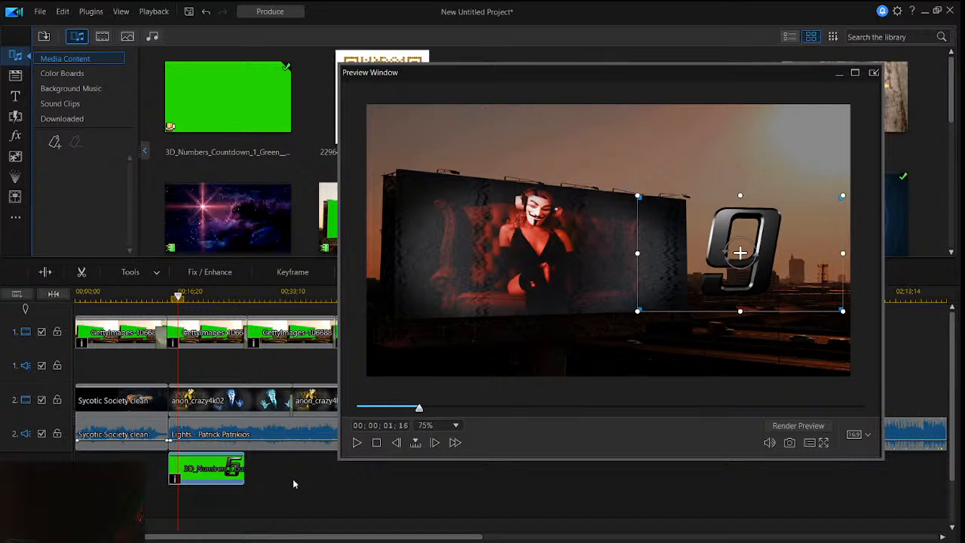
{"action": "left_click", "coordinate": [293, 480]}
{"action": "left_click", "coordinate": [358, 442]}
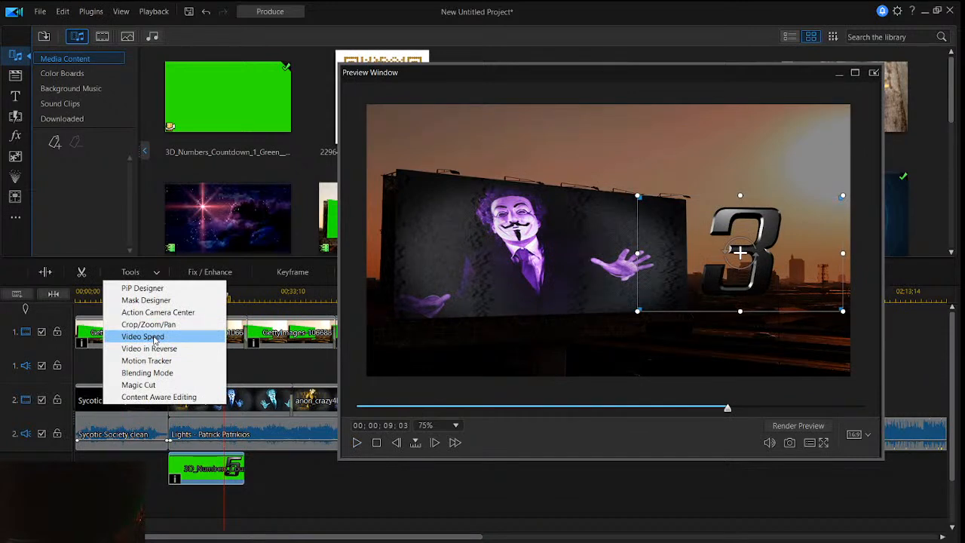
- Lower the countdown clip's speed multiplier slightly so that the clip runs a little longer on the timeline
{"action": "left_click", "coordinate": [155, 337]}
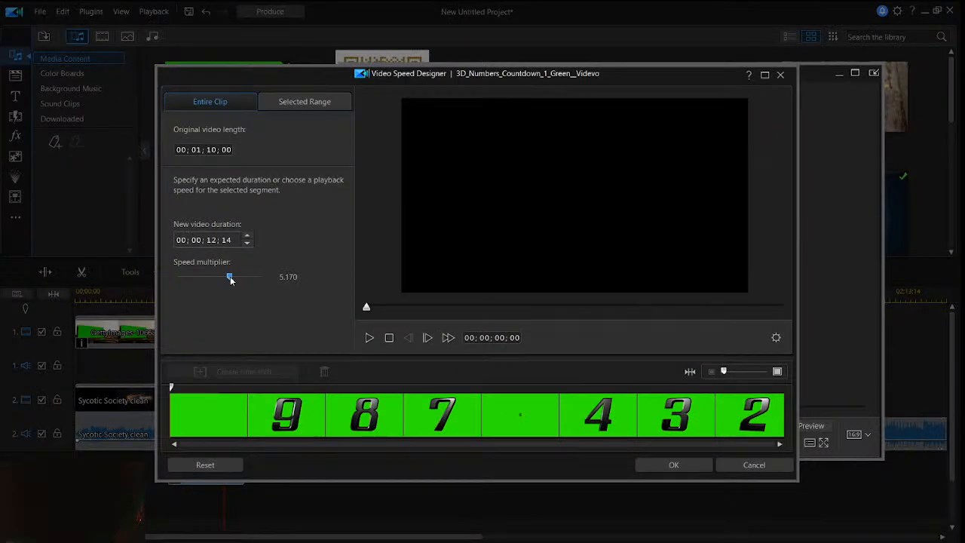
{"action": "left_click_drag", "start_coordinate": [231, 278], "coordinate": [228, 280]}
{"action": "left_click", "coordinate": [689, 462]}
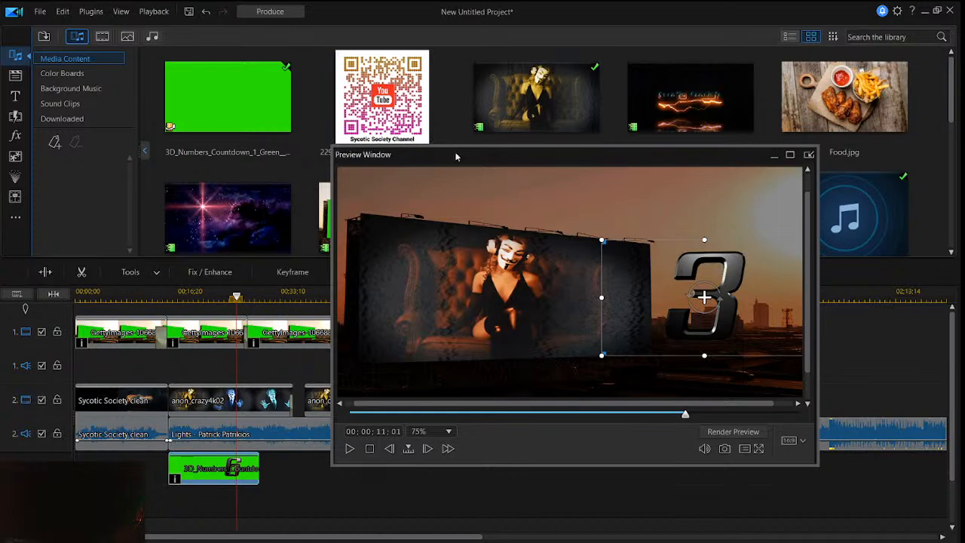
{"action": "left_click_drag", "start_coordinate": [451, 155], "coordinate": [521, 154]}
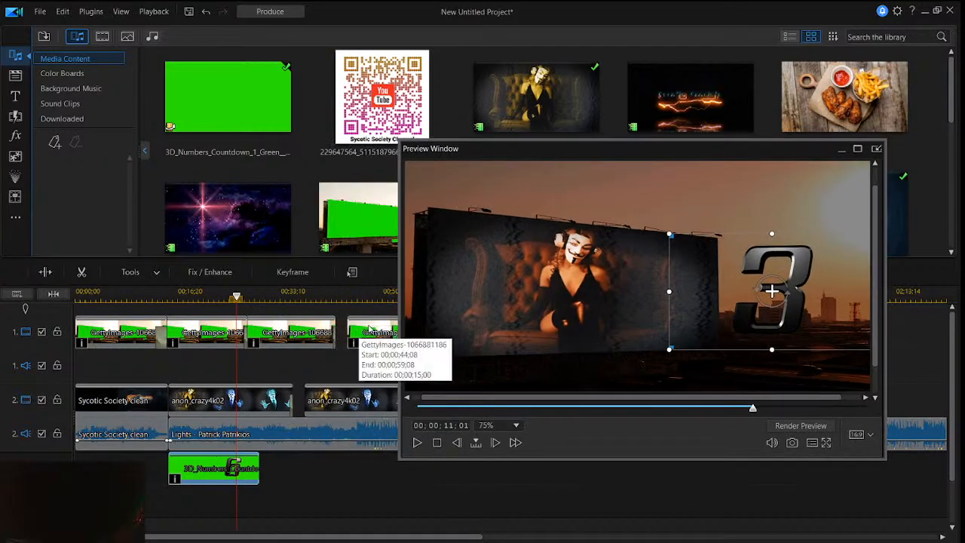
{"action": "left_click", "coordinate": [355, 334]}
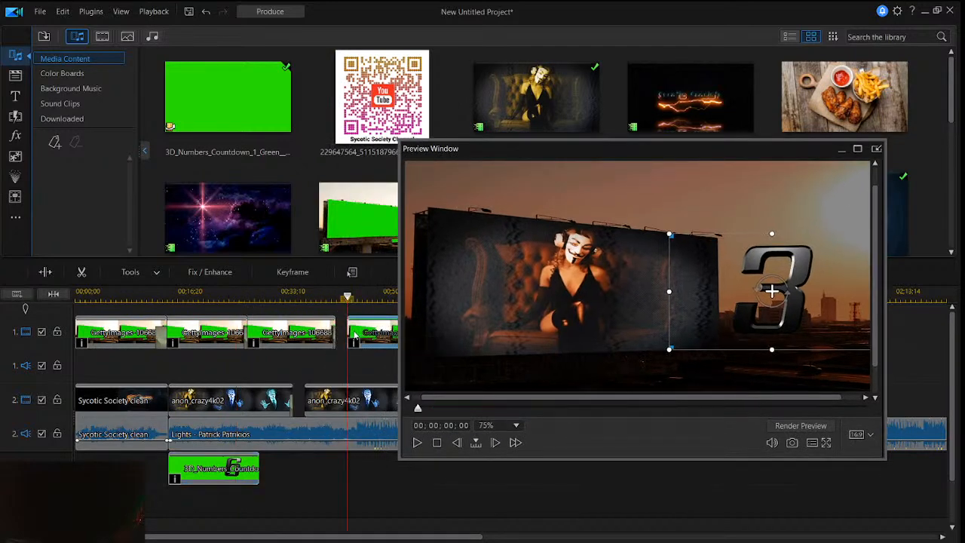
{"action": "left_click_drag", "start_coordinate": [354, 334], "coordinate": [362, 336]}
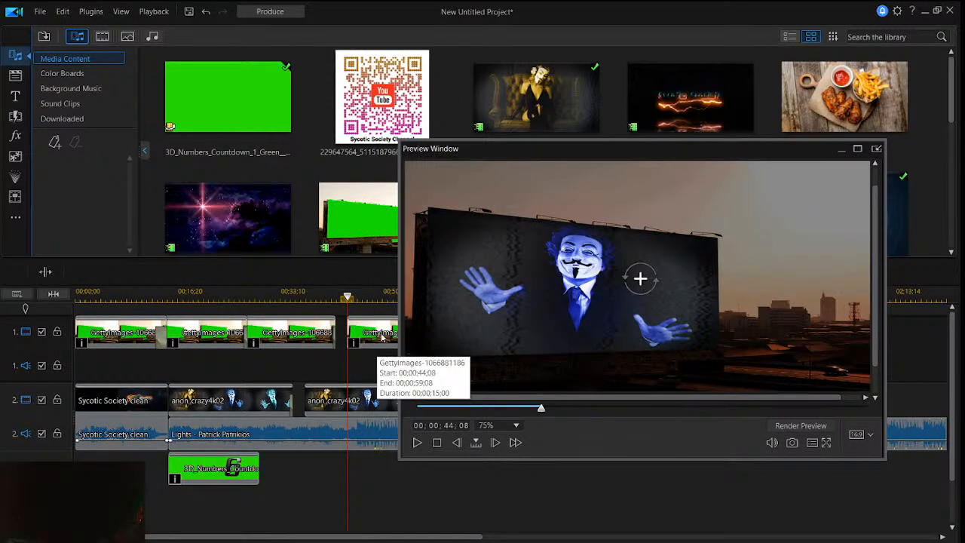
{"action": "left_click_drag", "start_coordinate": [382, 339], "coordinate": [375, 339]}
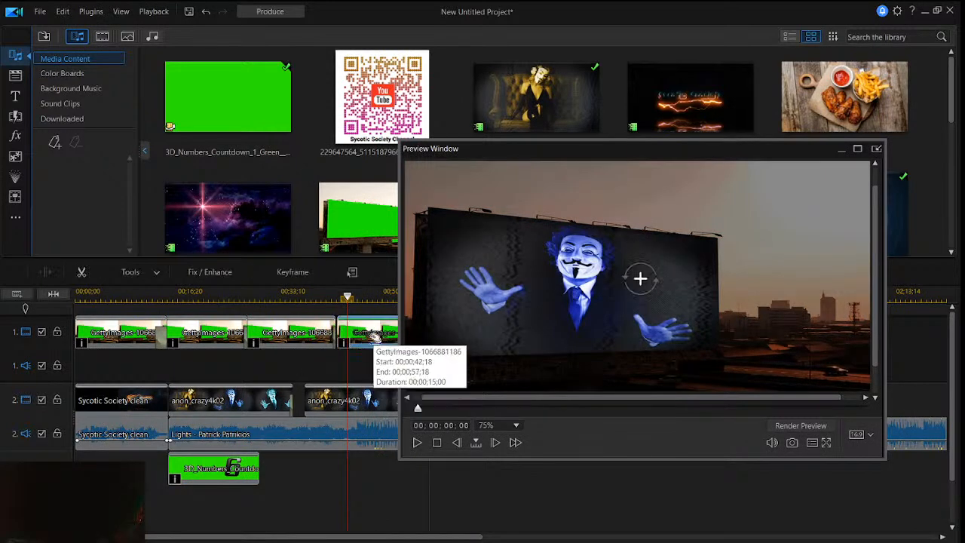
- Shrink the countdown proportionally to about a quarter of the frame width and place it at the lower center of the billboard
{"action": "left_click", "coordinate": [236, 296]}
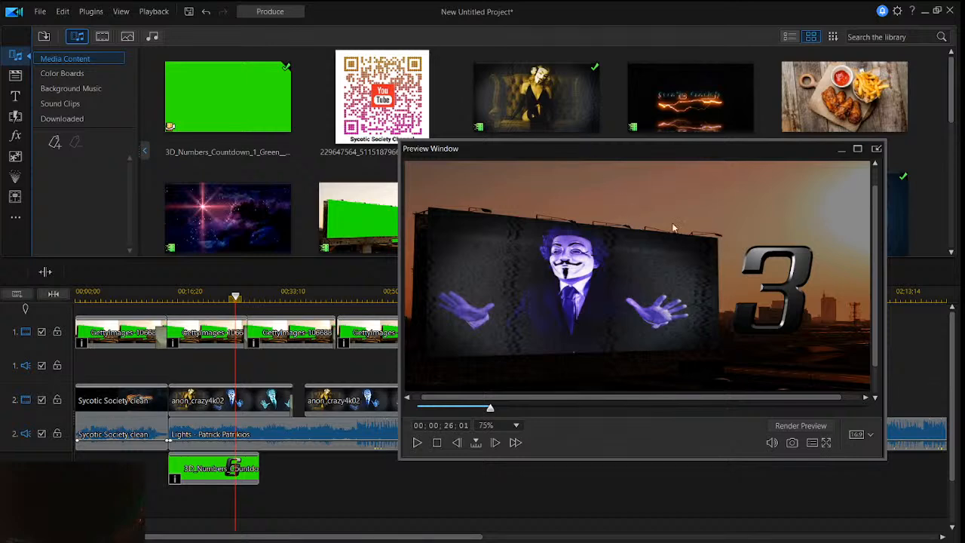
{"action": "left_click", "coordinate": [250, 472]}
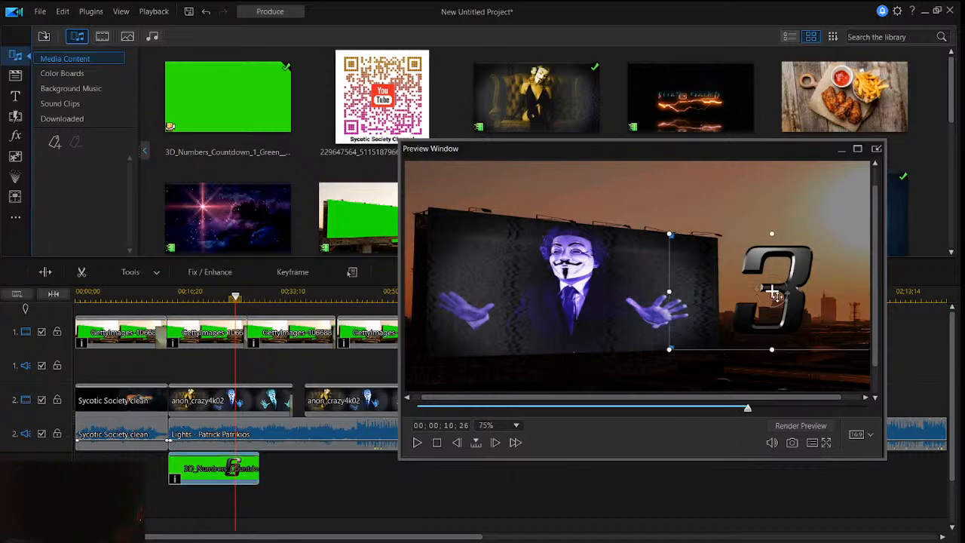
{"action": "left_click", "coordinate": [646, 276]}
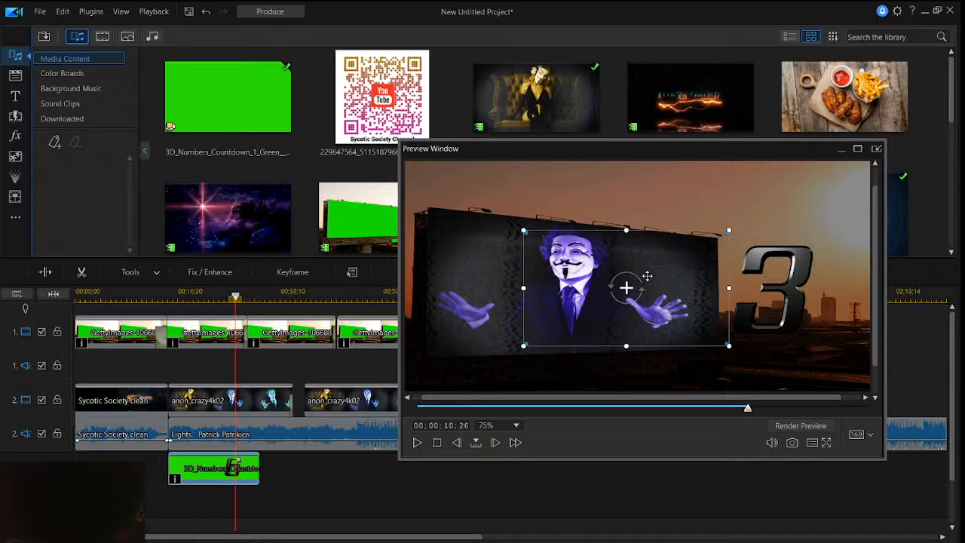
{"action": "left_click_drag", "start_coordinate": [647, 276], "coordinate": [673, 279]}
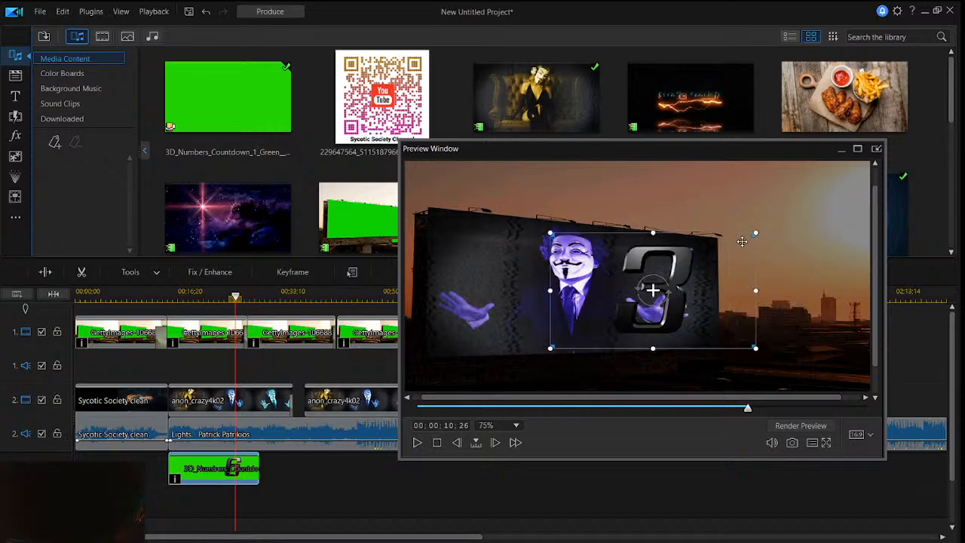
{"action": "left_click_drag", "start_coordinate": [755, 234], "coordinate": [729, 263]}
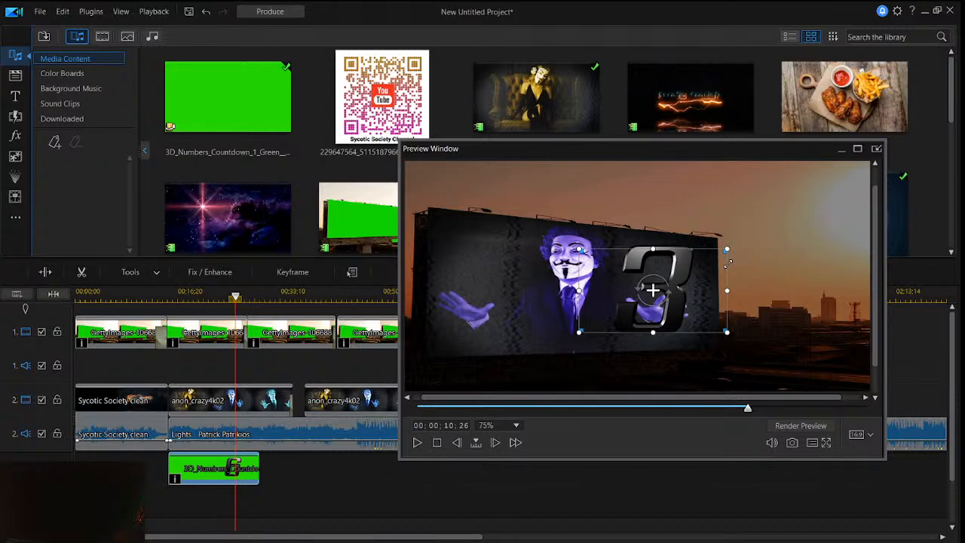
{"action": "left_click_drag", "start_coordinate": [728, 264], "coordinate": [632, 288]}
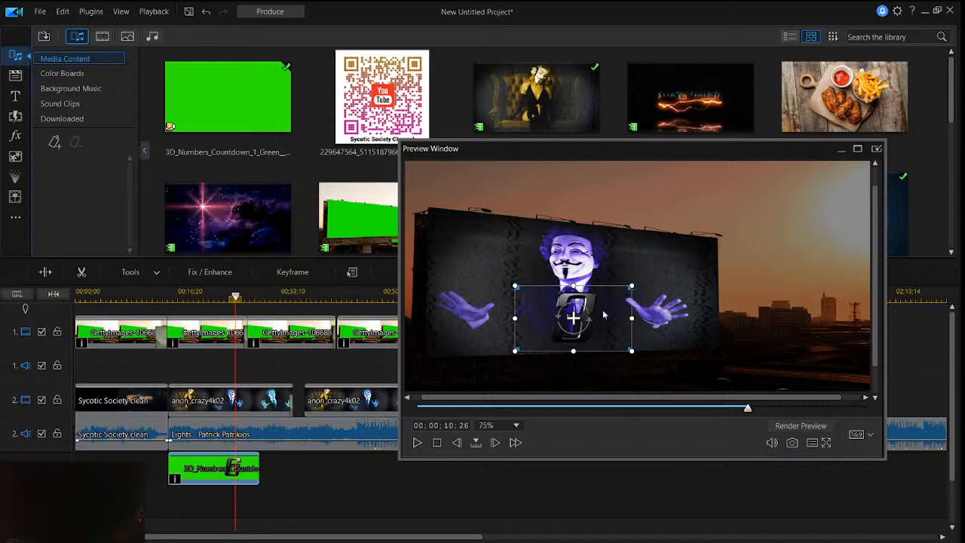
{"action": "left_click_drag", "start_coordinate": [603, 315], "coordinate": [600, 315]}
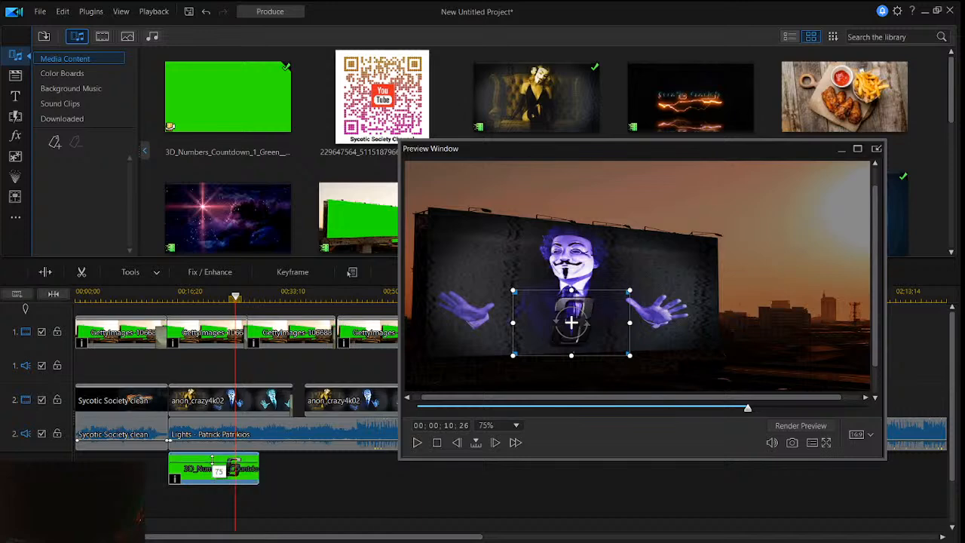
- Lower the countdown clip's opacity to about 75 and play the result in the timeline
{"action": "left_click_drag", "start_coordinate": [212, 460], "coordinate": [215, 458]}
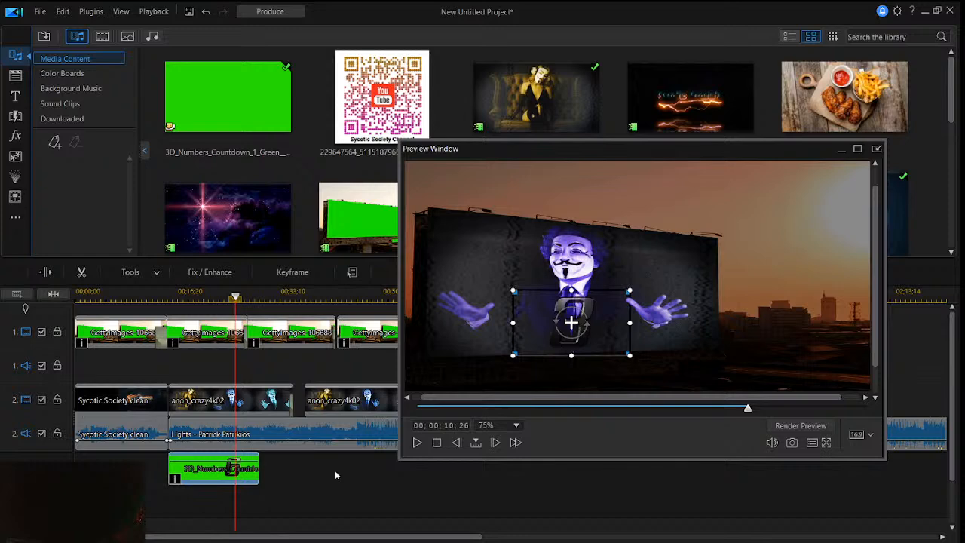
{"action": "left_click", "coordinate": [417, 442]}
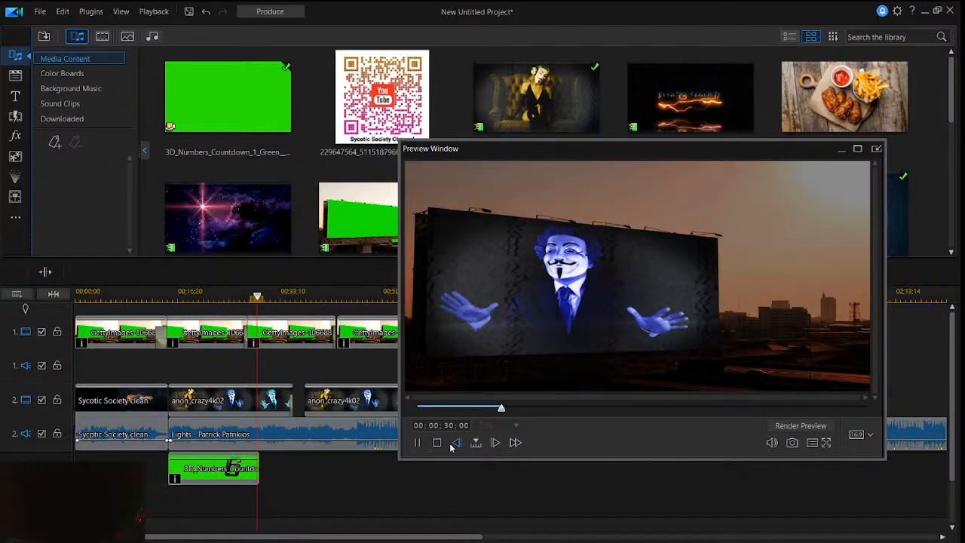
{"action": "key", "text": "space"}
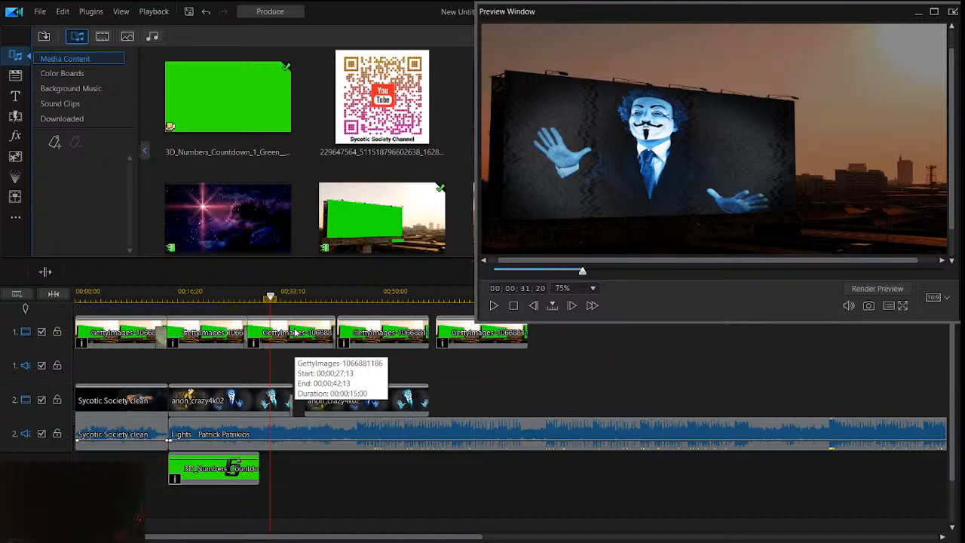
- Place the GettyImages-491833894 starfield clip on the third track just before the fourth billboard clip, and close the gap between the anon_crazy4k02 clips
{"action": "left_click_drag", "start_coordinate": [228, 217], "coordinate": [271, 479]}
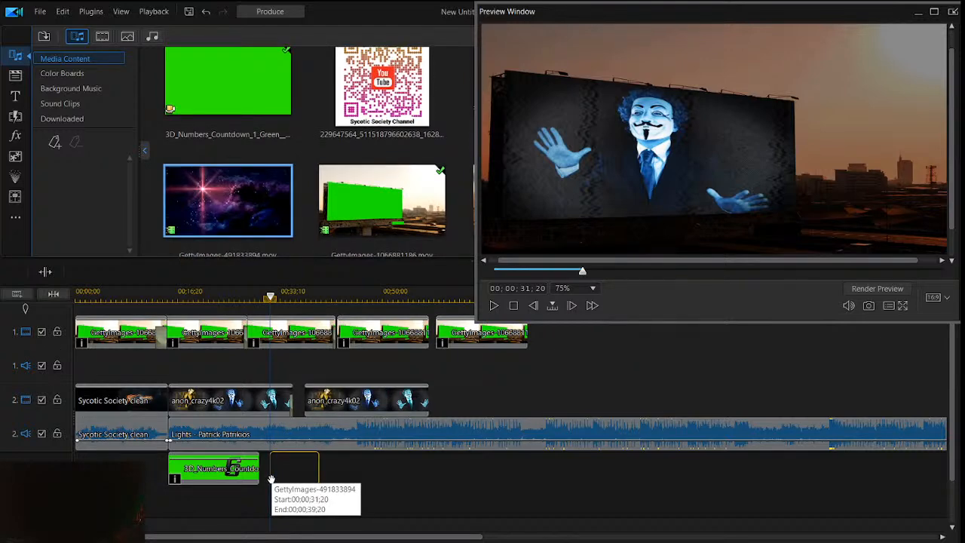
{"action": "left_click_drag", "start_coordinate": [271, 479], "coordinate": [271, 480]}
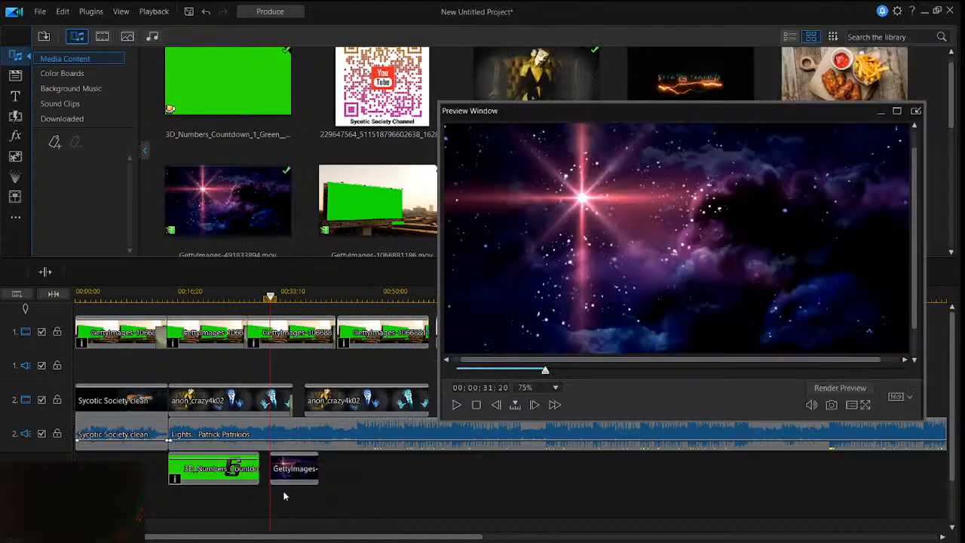
{"action": "left_click", "coordinate": [345, 398]}
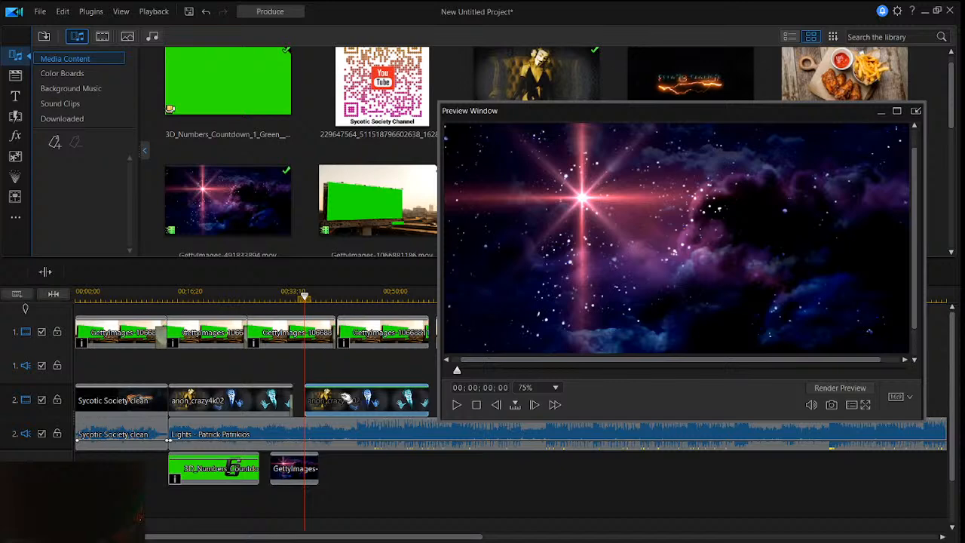
{"action": "left_click_drag", "start_coordinate": [587, 111], "coordinate": [579, 157]}
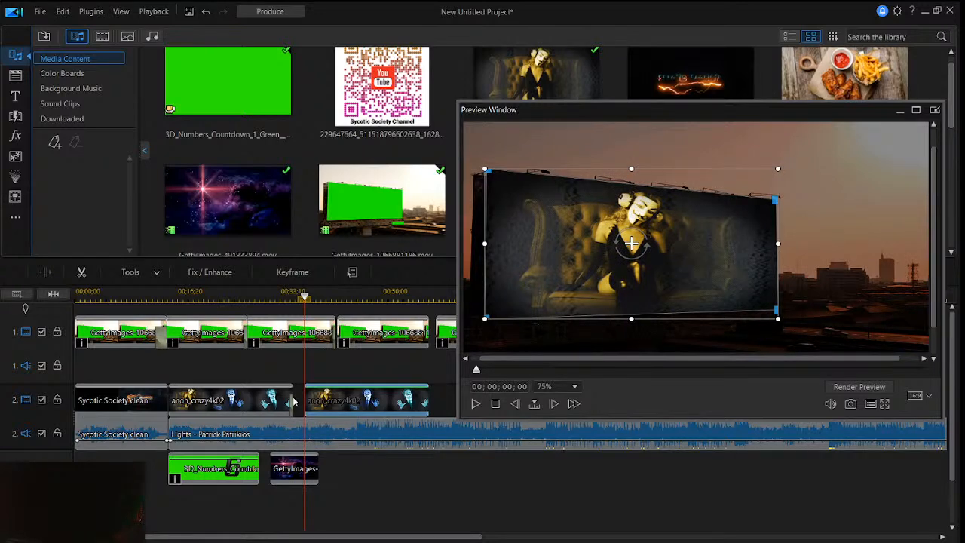
{"action": "left_click_drag", "start_coordinate": [294, 402], "coordinate": [389, 466]}
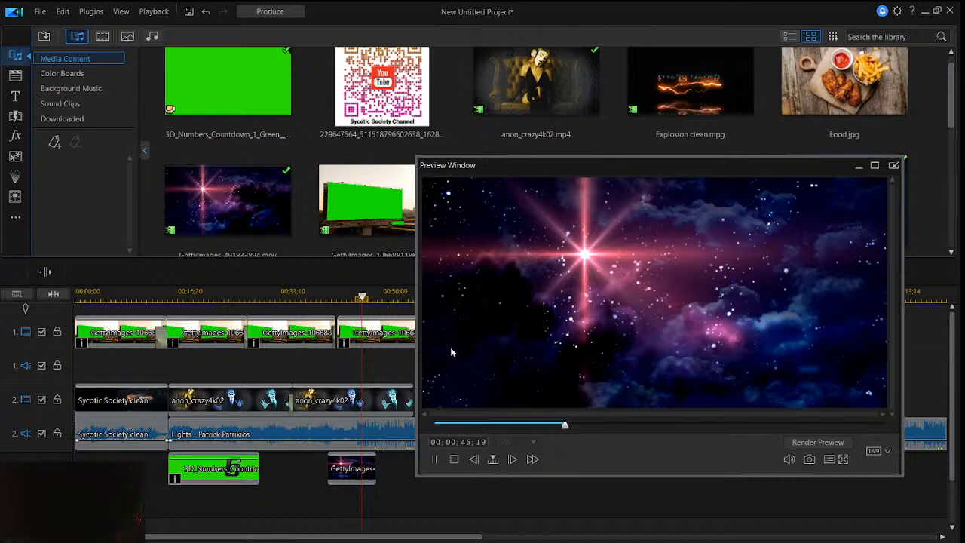
- Save the project as a .pds file in the Documents folder
{"action": "key", "text": "ctrl+s"}
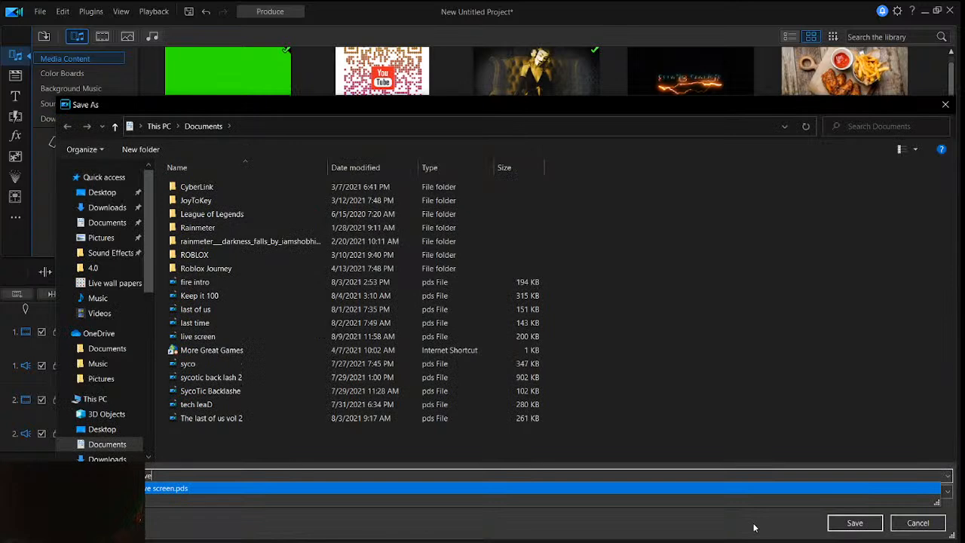
{"action": "left_click", "coordinate": [847, 524]}
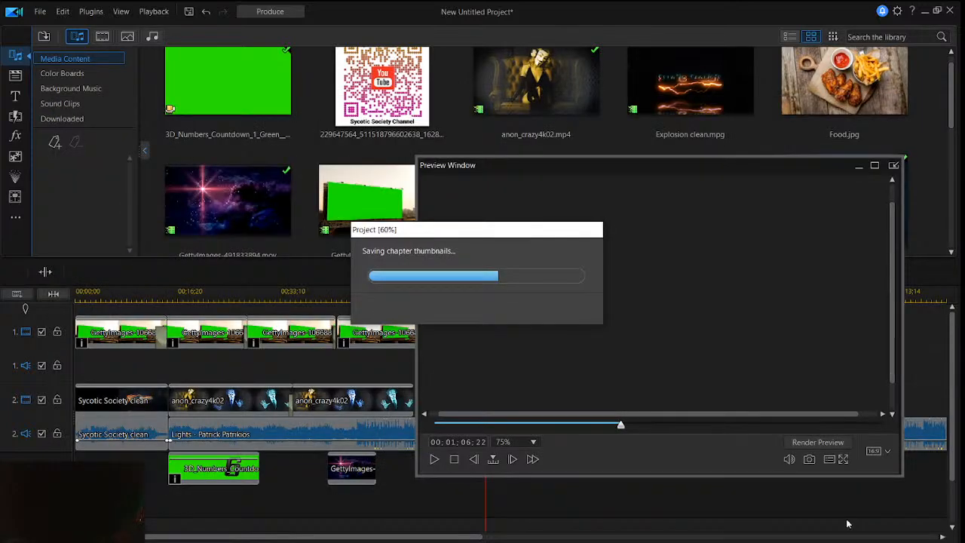